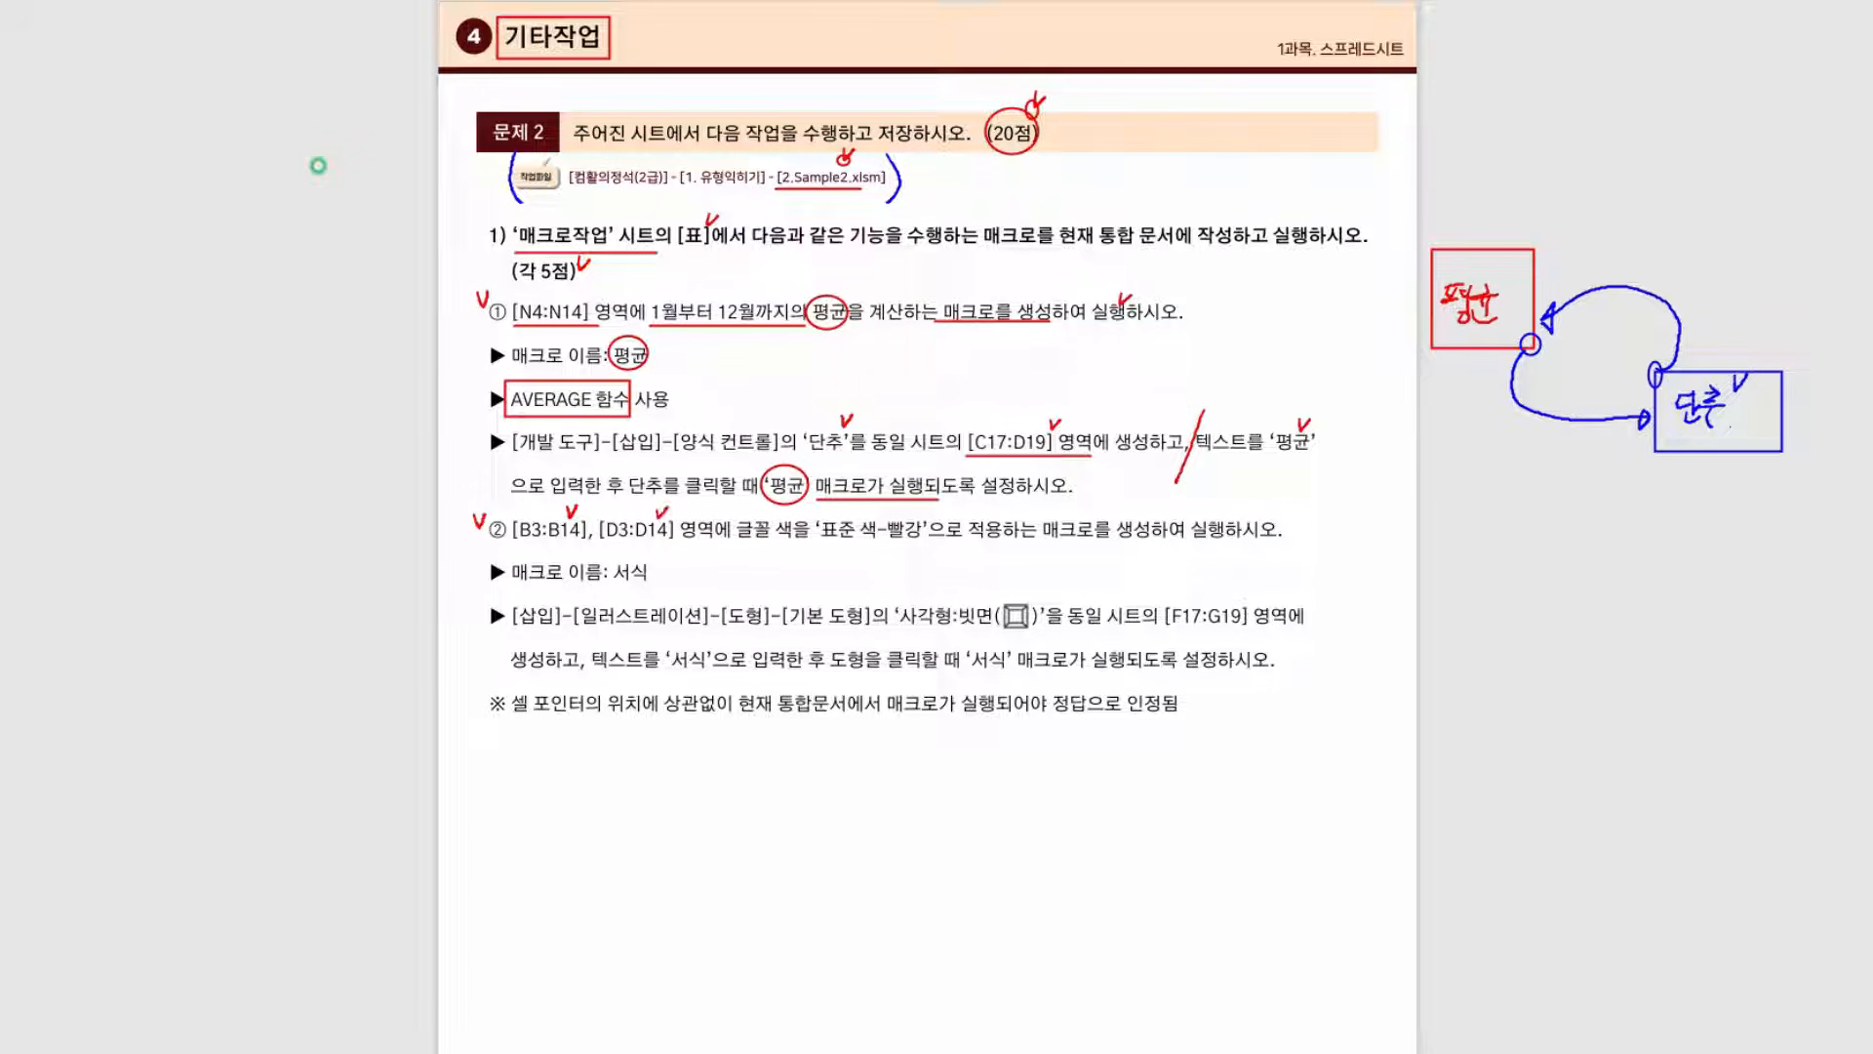
{"action": "left_click_drag", "start_coordinate": [738, 544], "coordinate": [919, 542]}
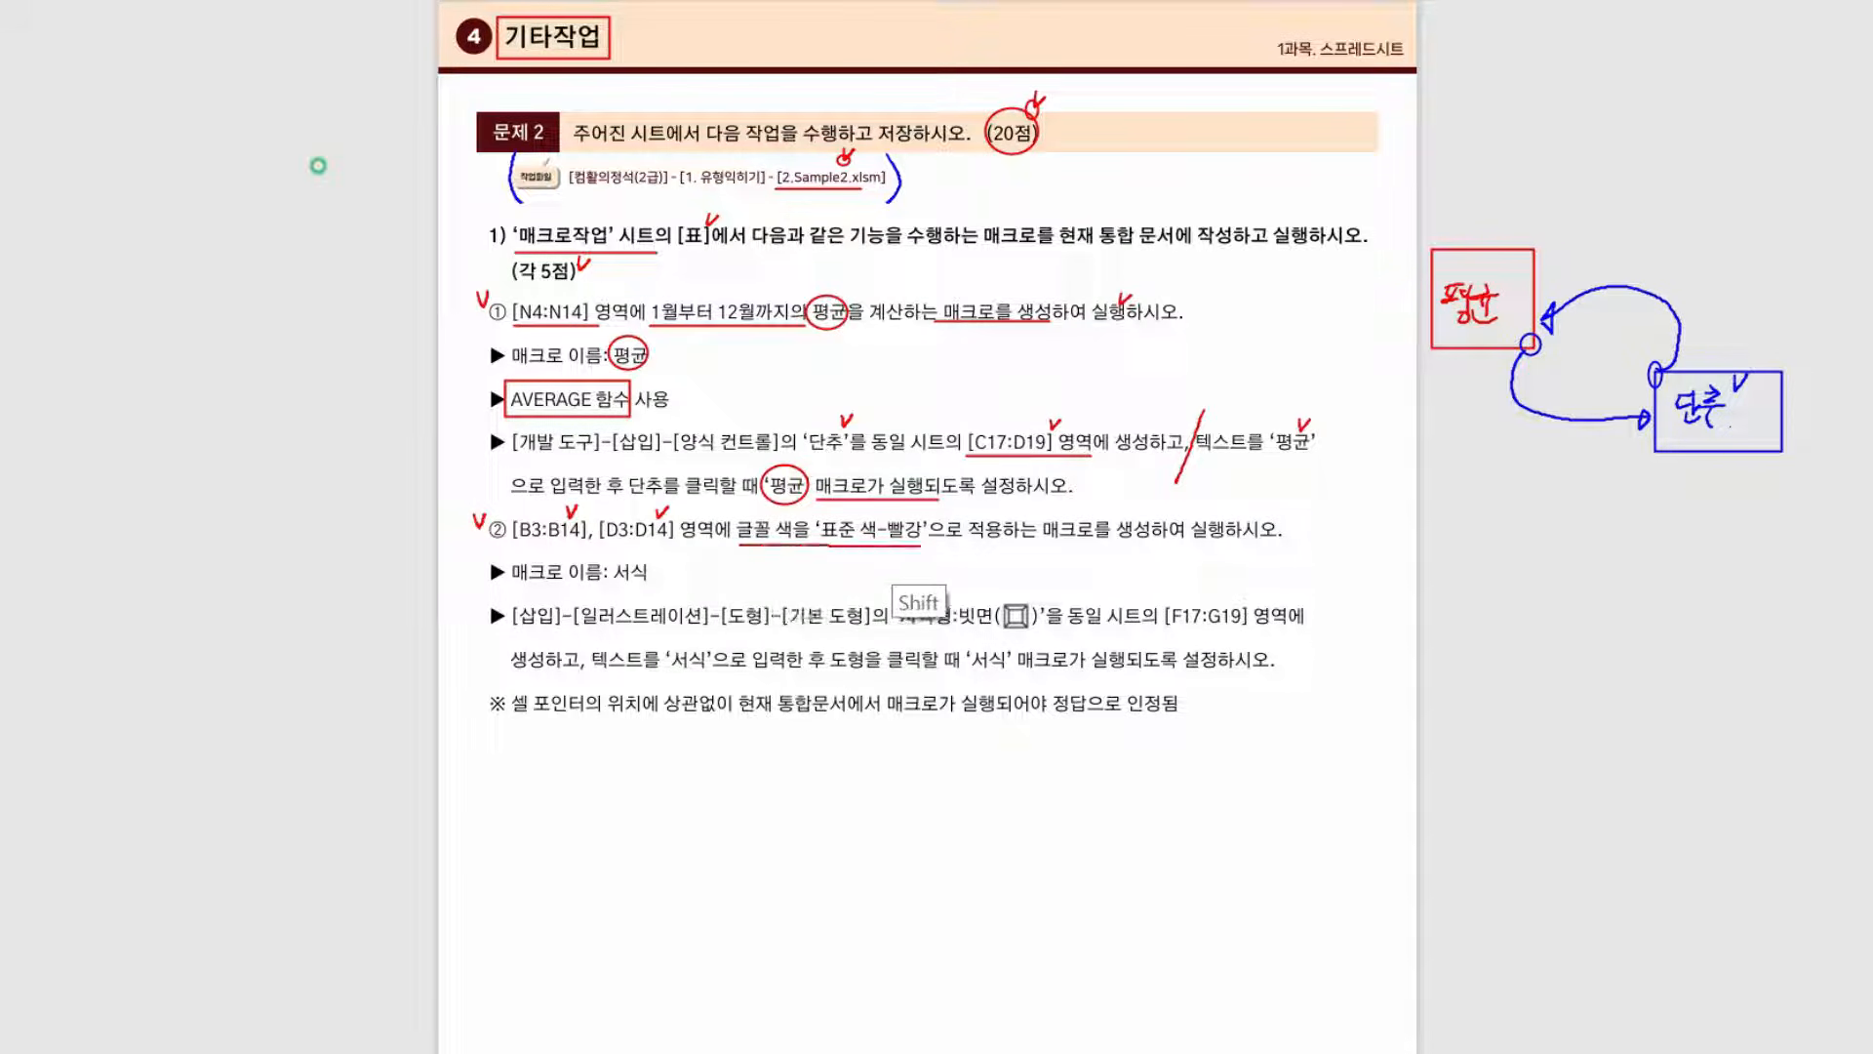
{"action": "left_click_drag", "start_coordinate": [1036, 544], "coordinate": [1141, 543]}
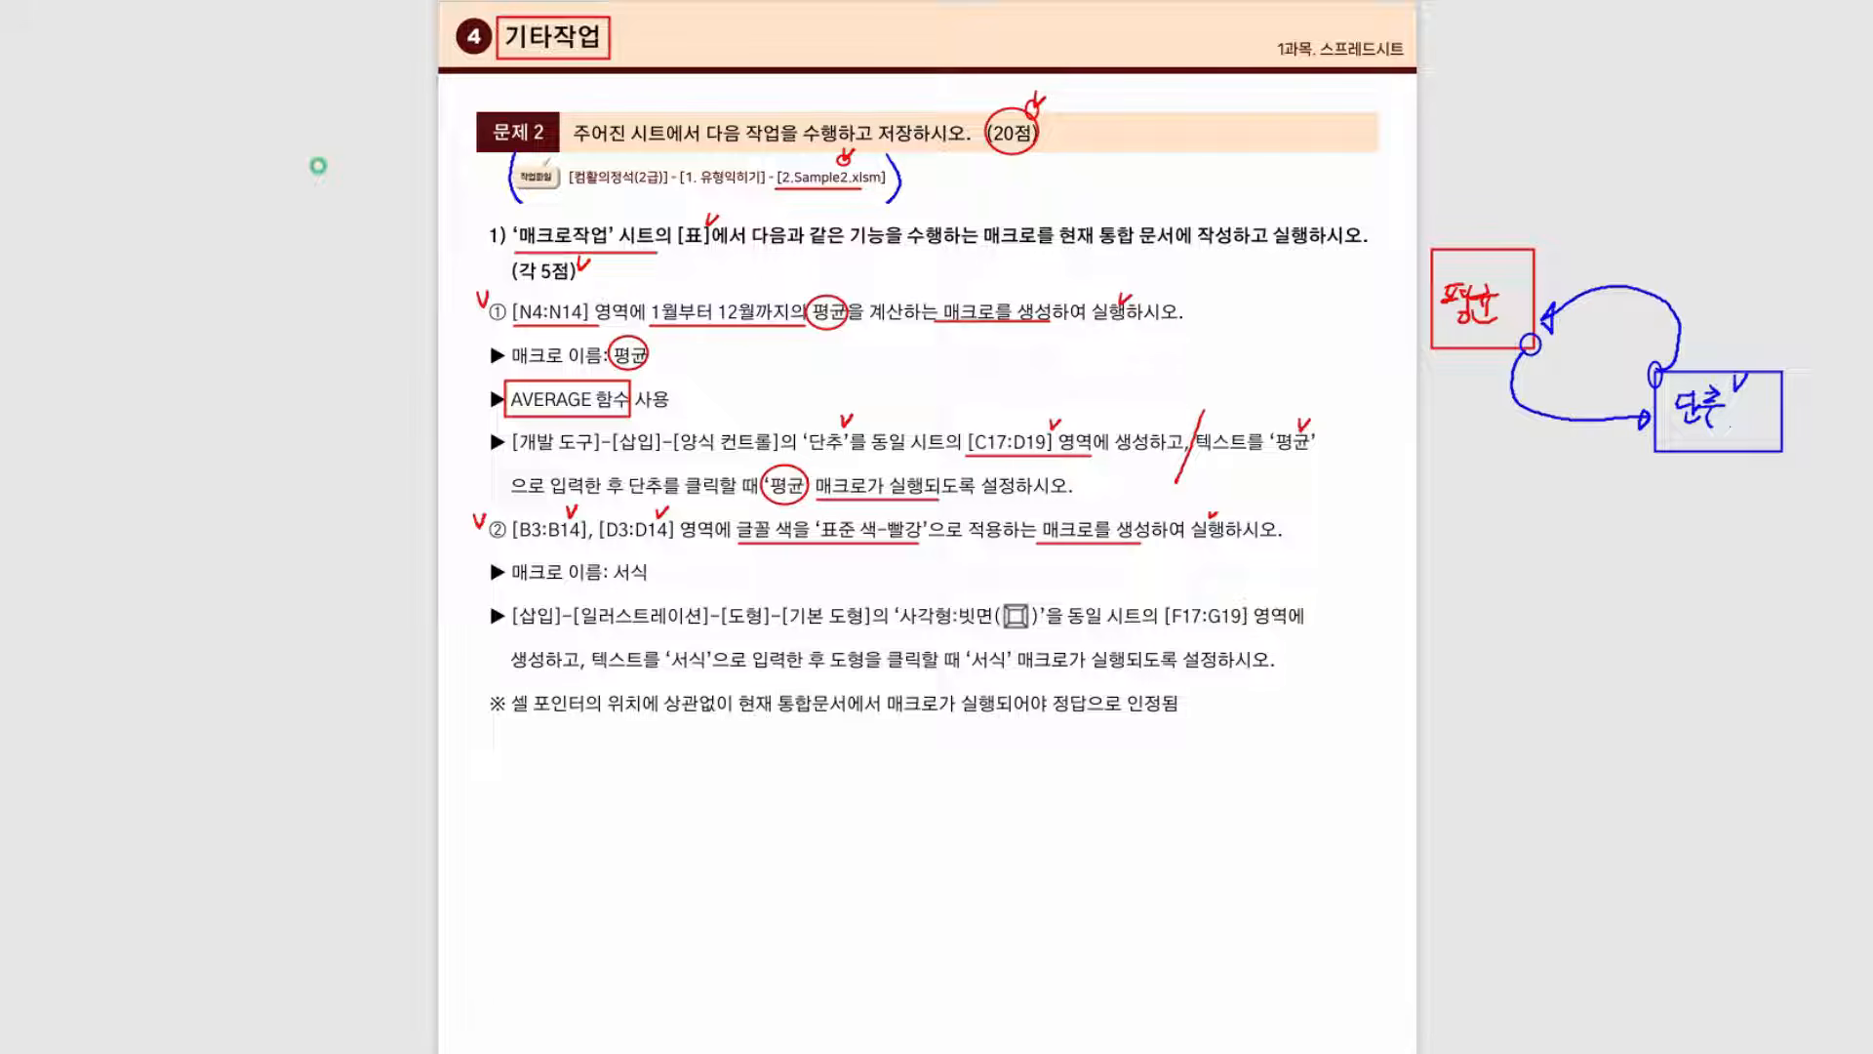
{"action": "mouse_move", "coordinate": [635, 549]}
{"action": "left_mouse_down"}
{"action": "mouse_move", "coordinate": [634, 590]}
{"action": "mouse_move", "coordinate": [646, 552]}
{"action": "left_mouse_up"}
{"action": "left_click_drag", "start_coordinate": [663, 670], "coordinate": [725, 671]}
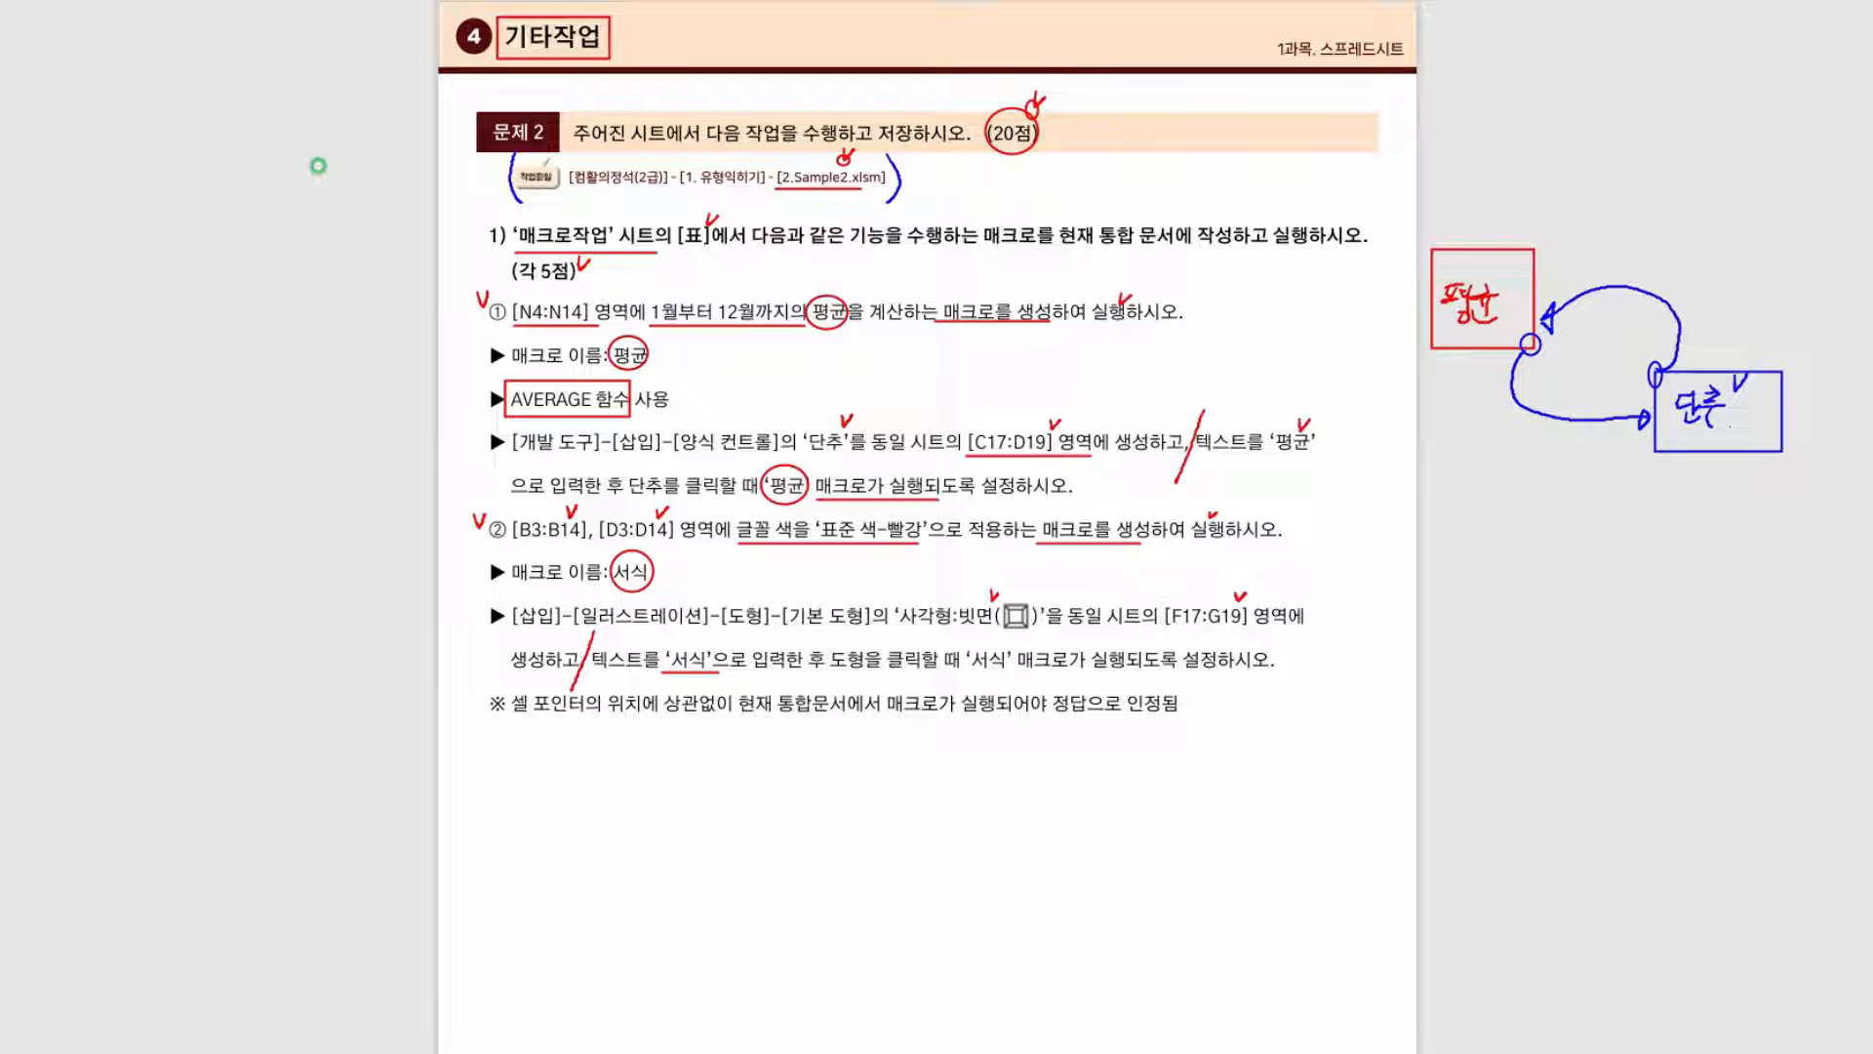
{"action": "mouse_move", "coordinate": [984, 635]}
{"action": "left_mouse_down"}
{"action": "mouse_move", "coordinate": [1017, 656]}
{"action": "mouse_move", "coordinate": [987, 634]}
{"action": "left_mouse_up"}
{"action": "mouse_move", "coordinate": [1382, 742]}
{"action": "left_mouse_down"}
{"action": "mouse_move", "coordinate": [1367, 773]}
{"action": "mouse_move", "coordinate": [1384, 744]}
{"action": "left_mouse_up"}
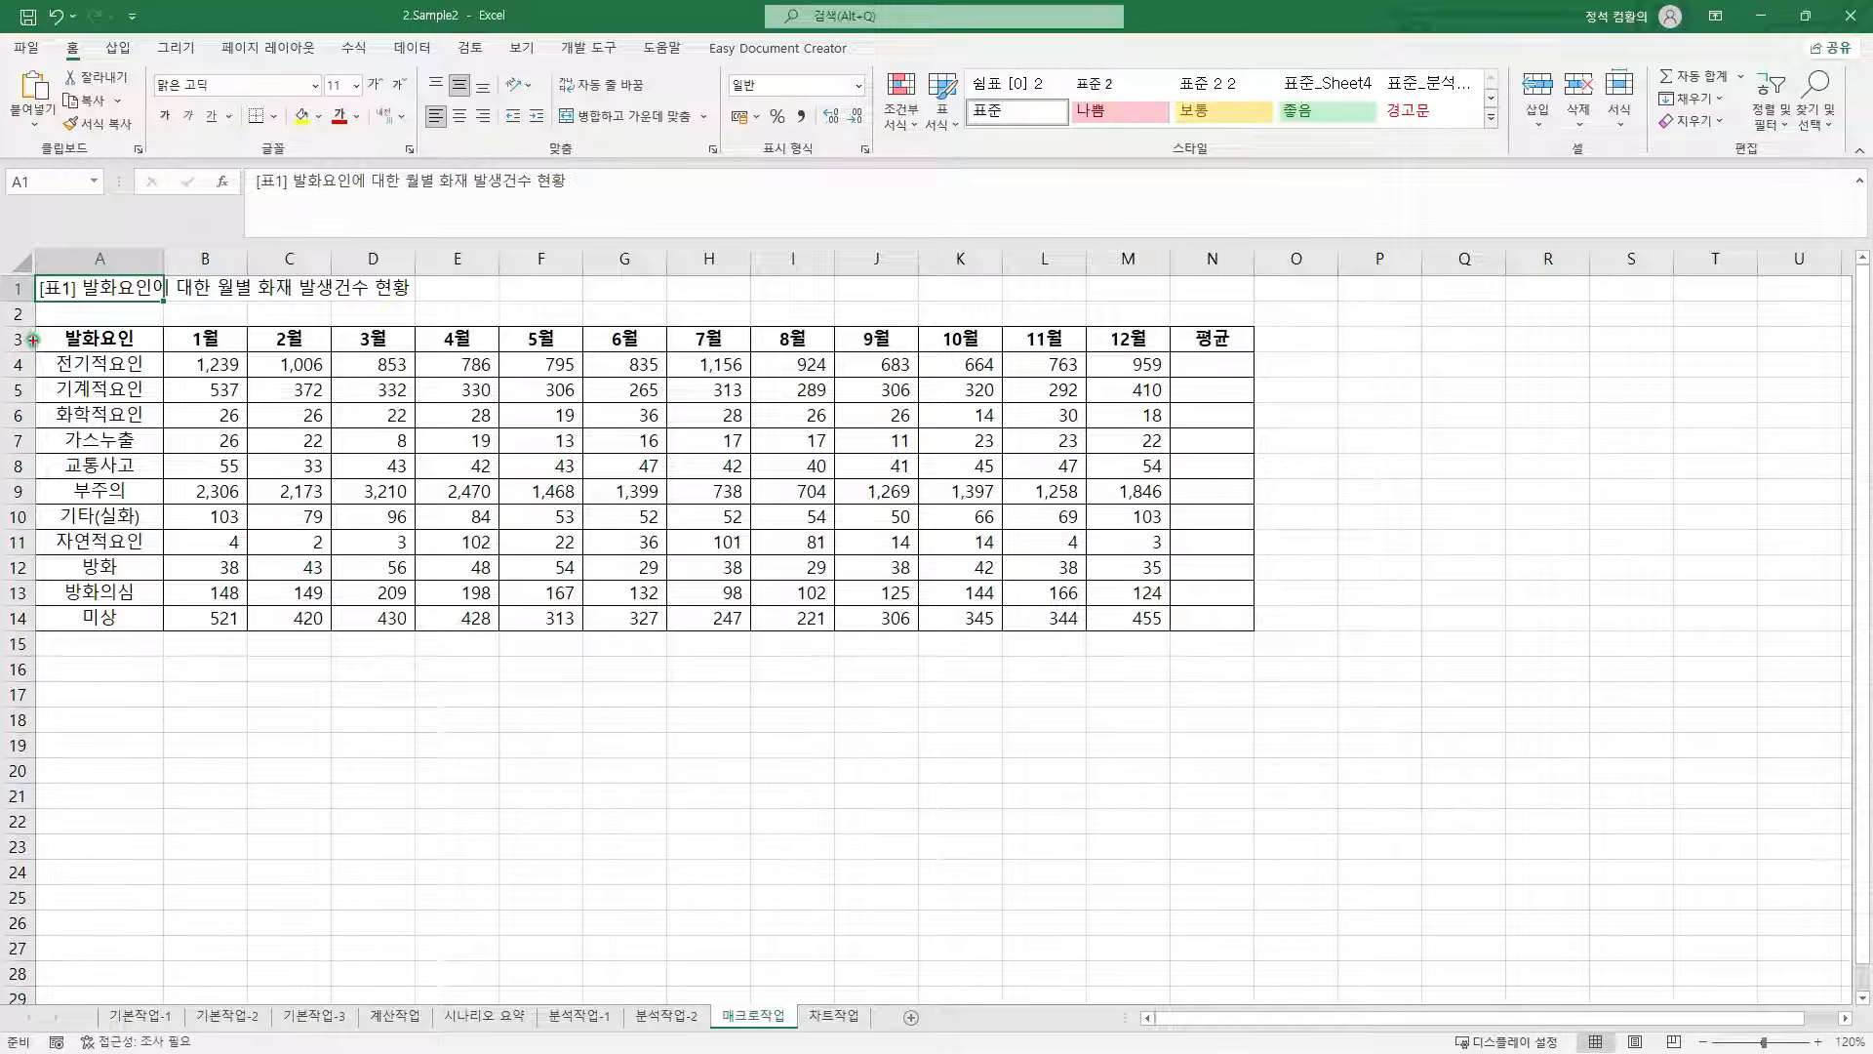
{"action": "mouse_move", "coordinate": [38, 329]}
{"action": "left_mouse_down"}
{"action": "mouse_move", "coordinate": [1034, 543]}
{"action": "mouse_move", "coordinate": [1255, 633]}
{"action": "left_mouse_up"}
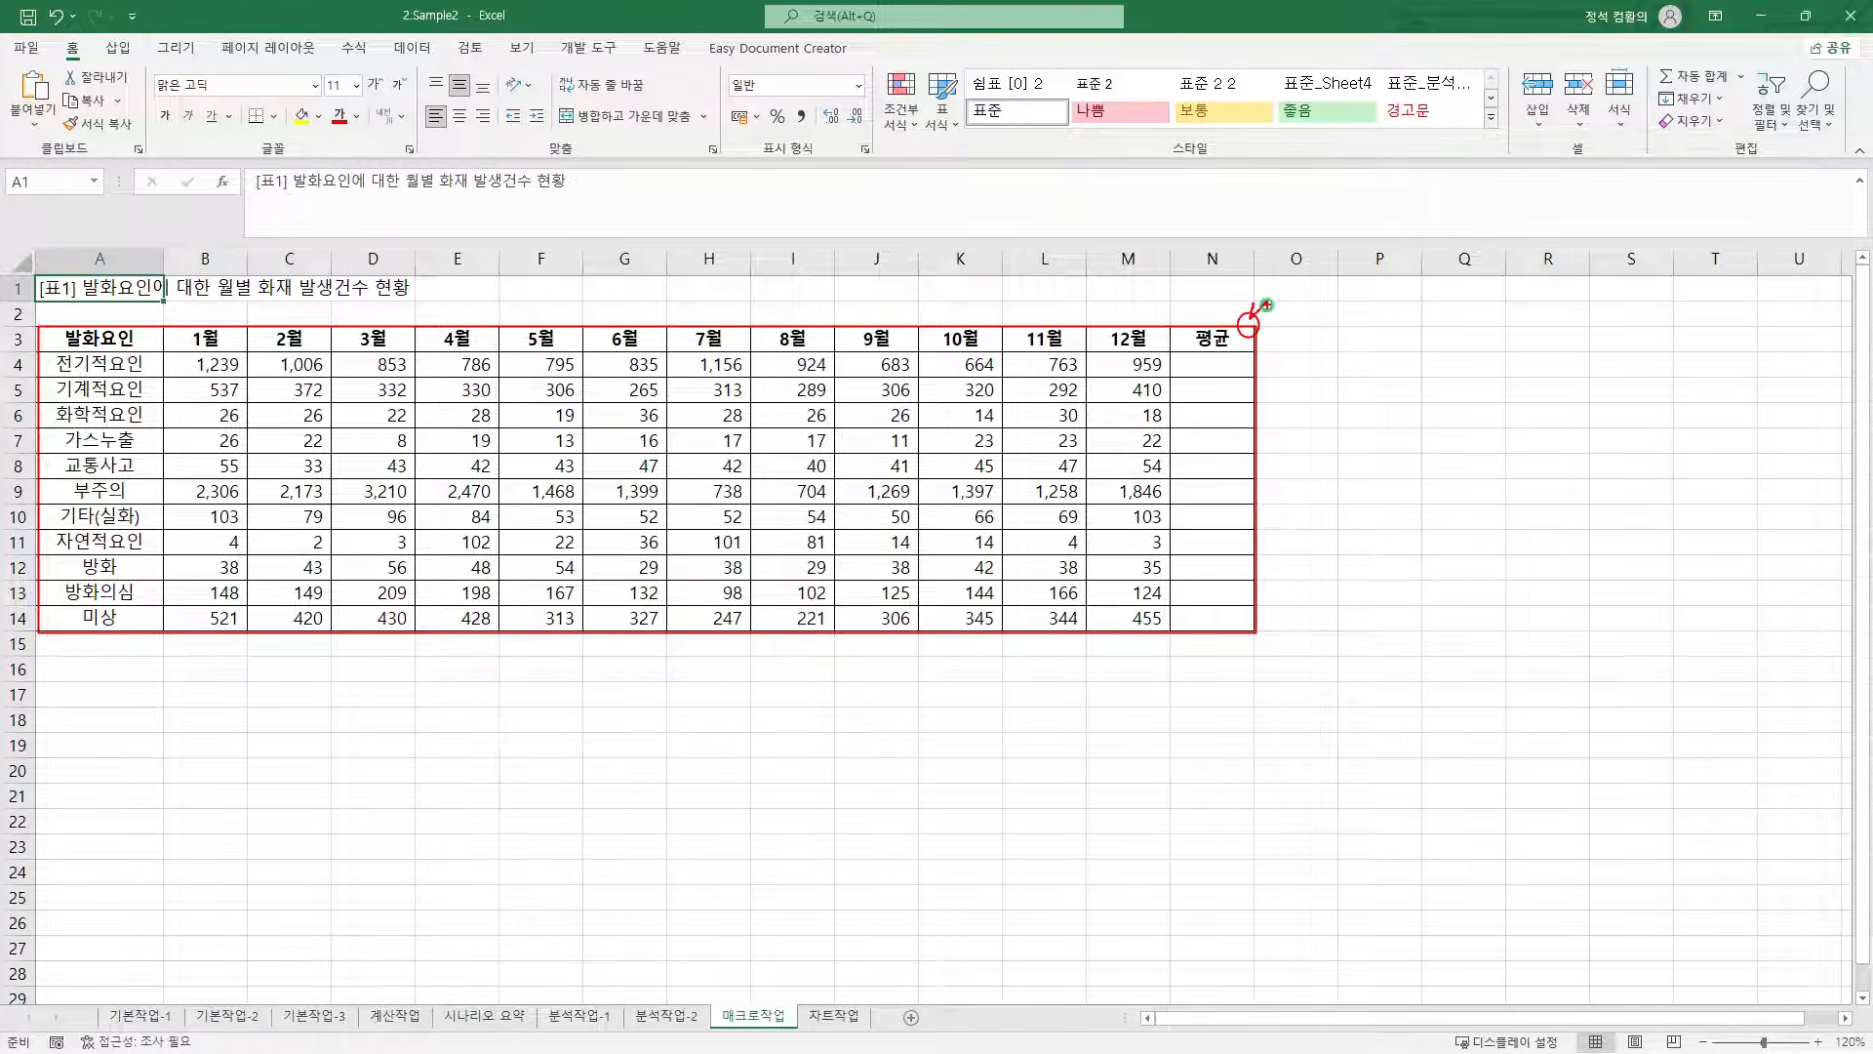
{"action": "key", "text": "e"}
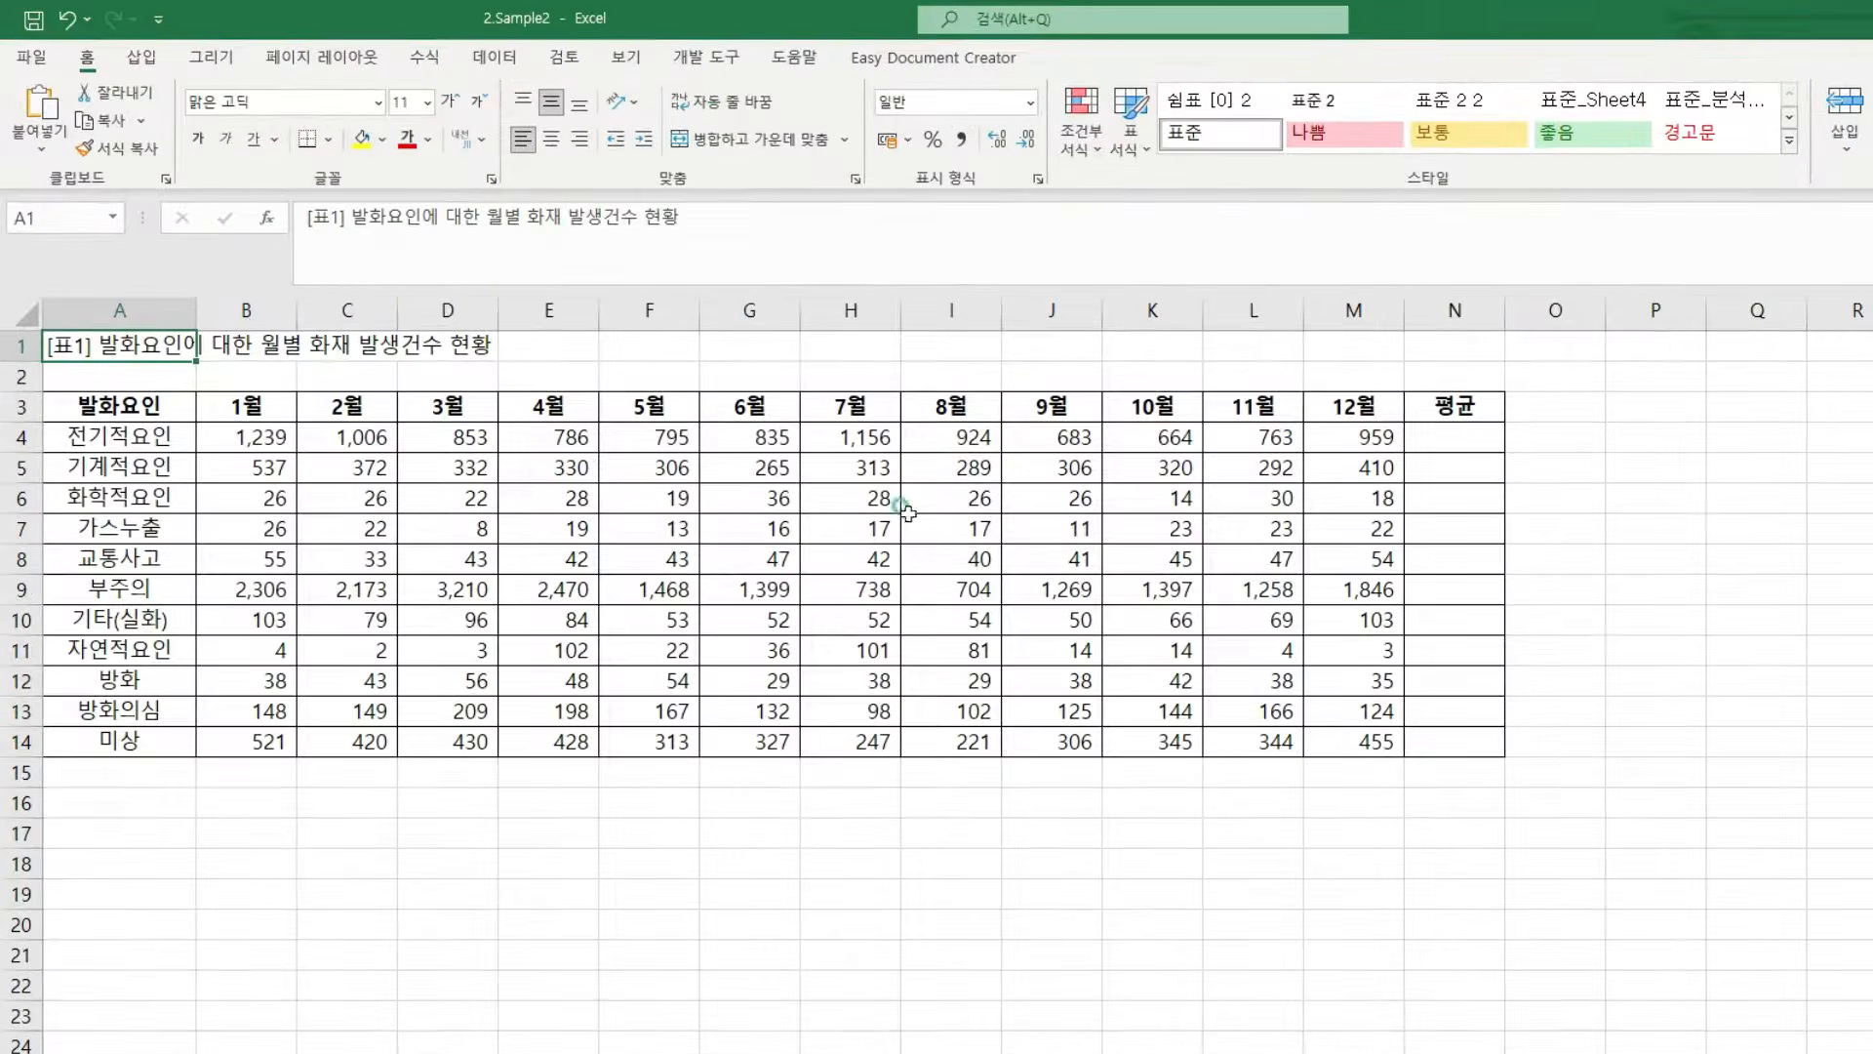
{"action": "left_click_drag", "start_coordinate": [666, 44], "coordinate": [742, 72]}
{"action": "key", "text": "Escape"}
- Select the empty cell C16 outside the table and start recording a macro named 평균
{"action": "left_click", "coordinate": [704, 58]}
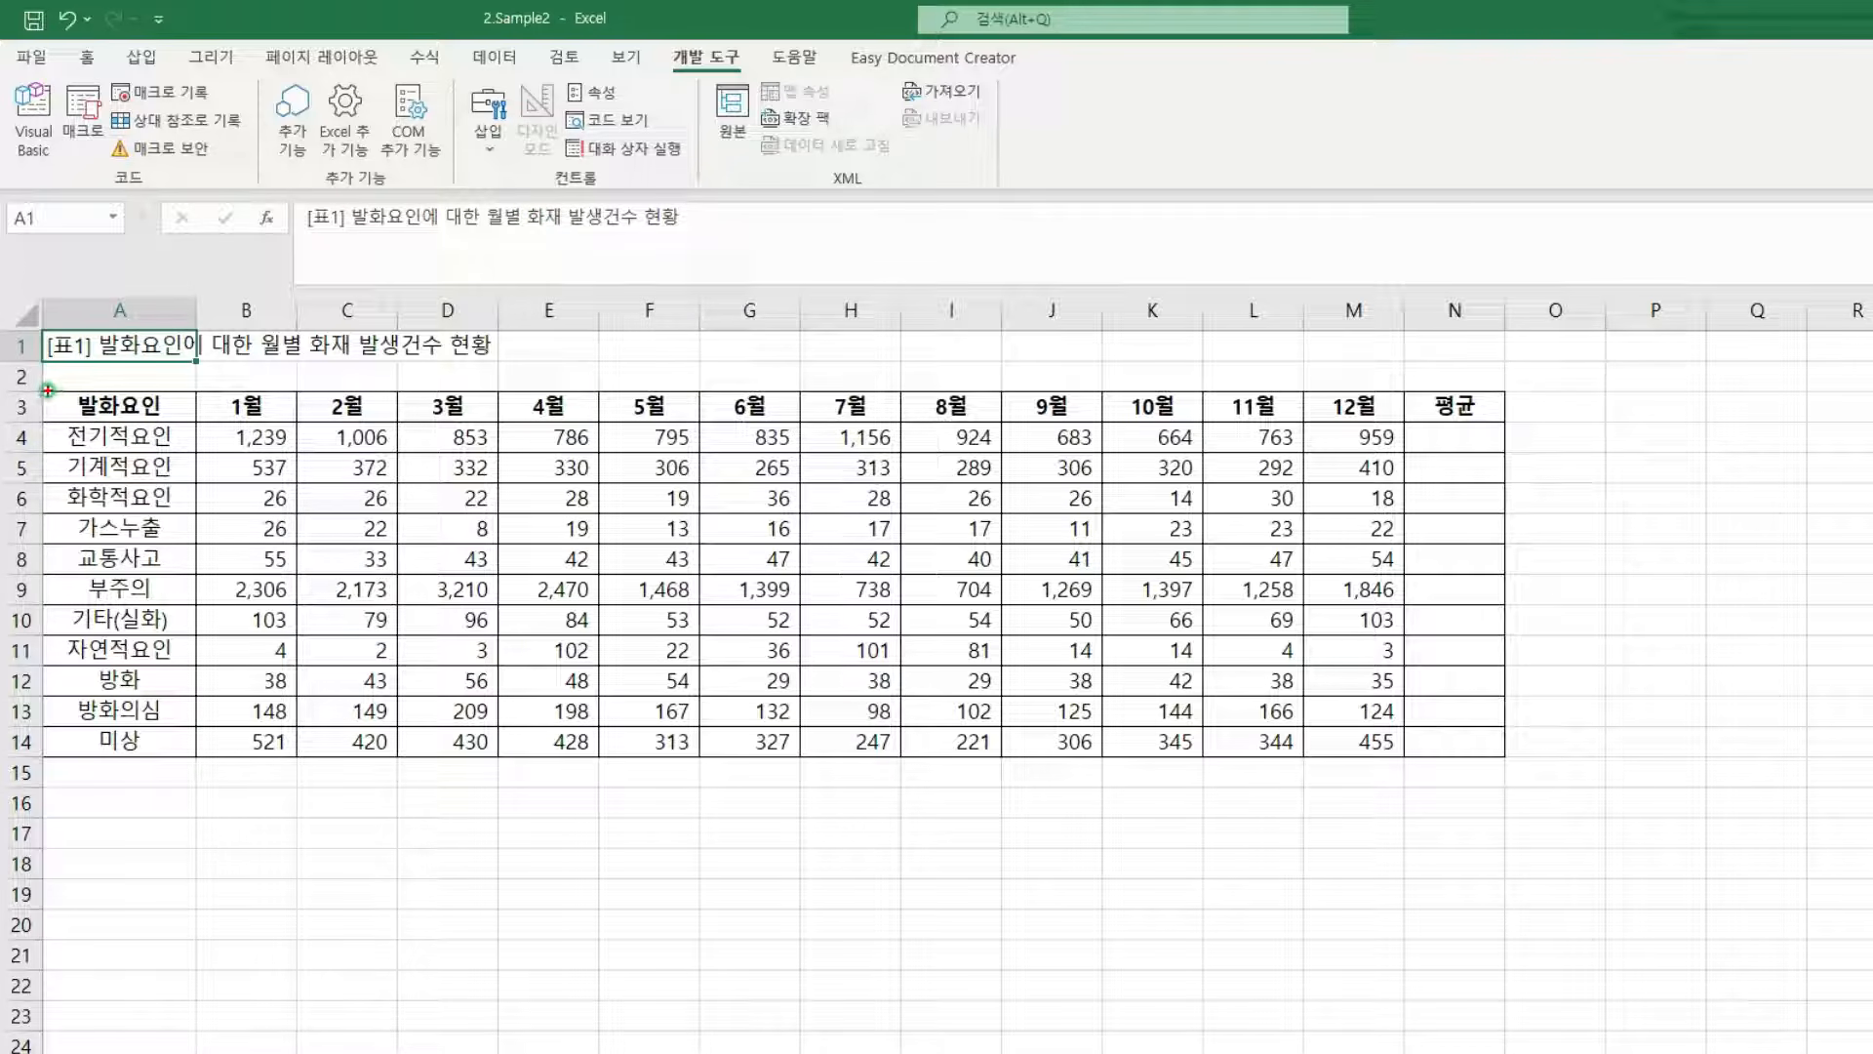
{"action": "left_click_drag", "start_coordinate": [47, 390], "coordinate": [1504, 754]}
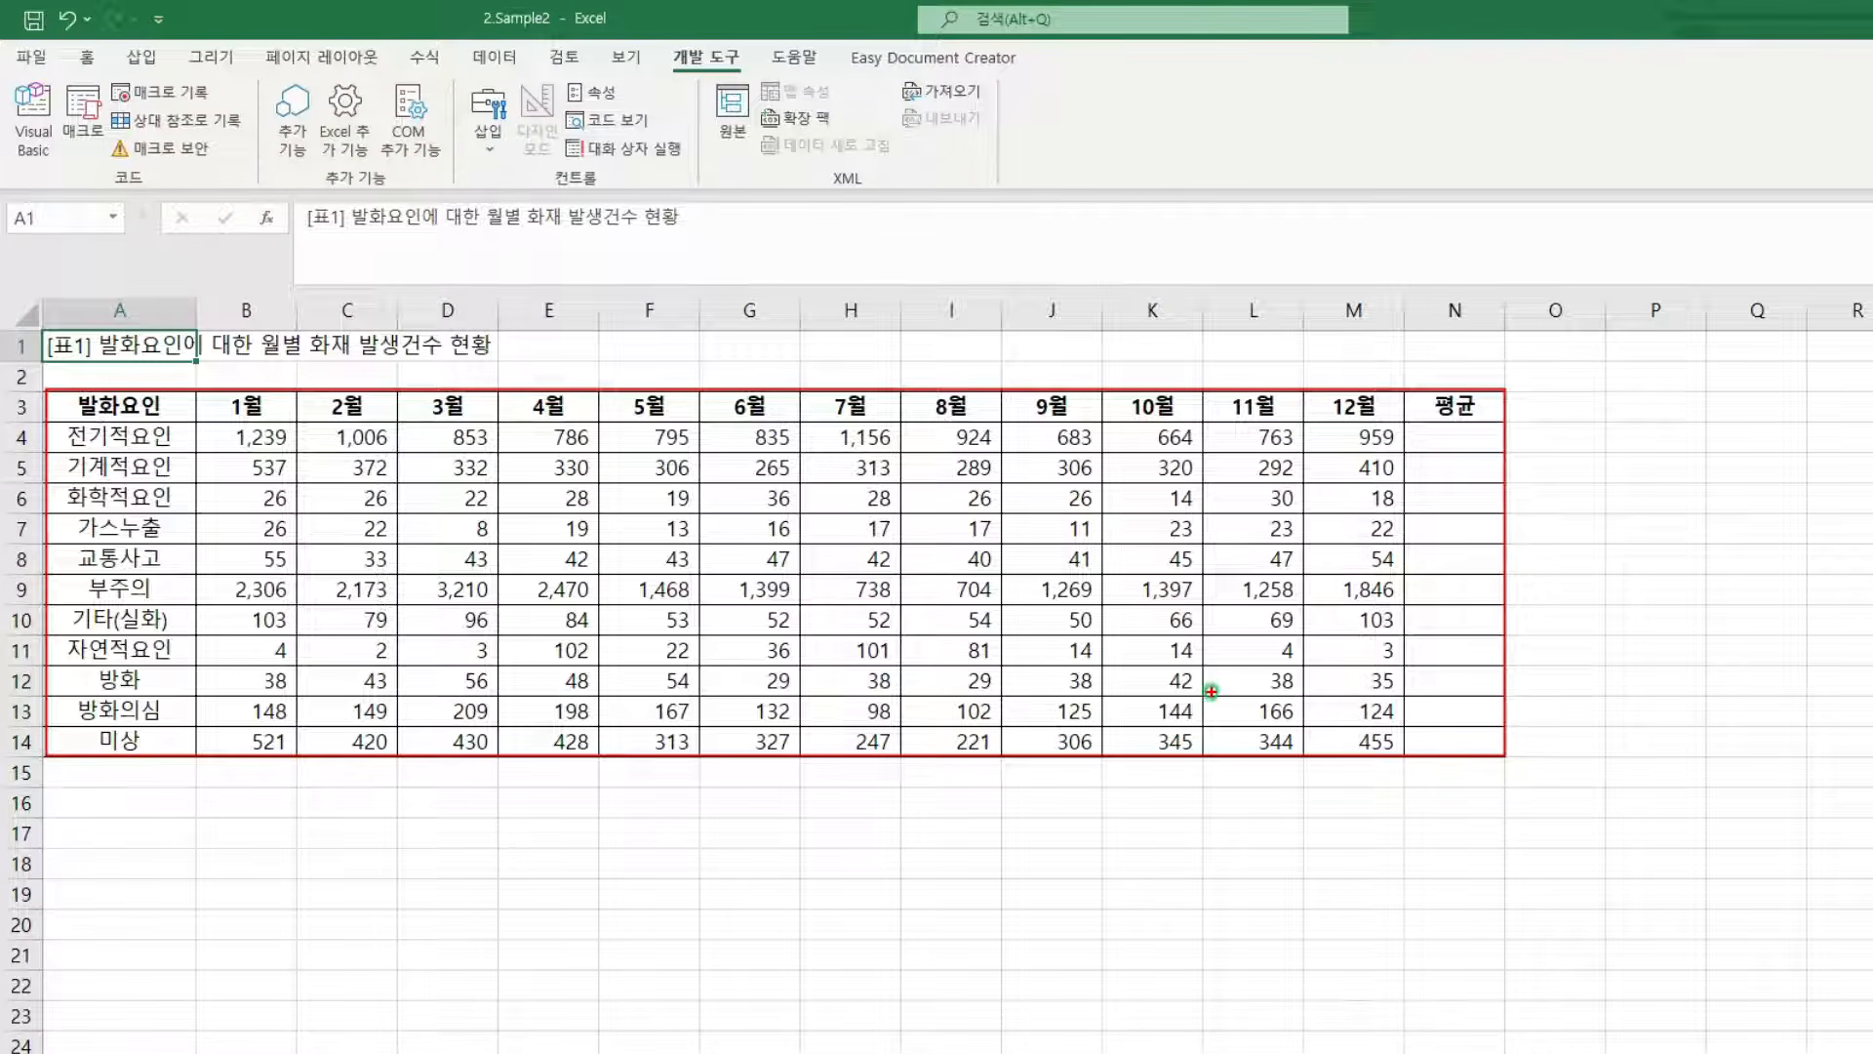
{"action": "left_click", "coordinate": [344, 806]}
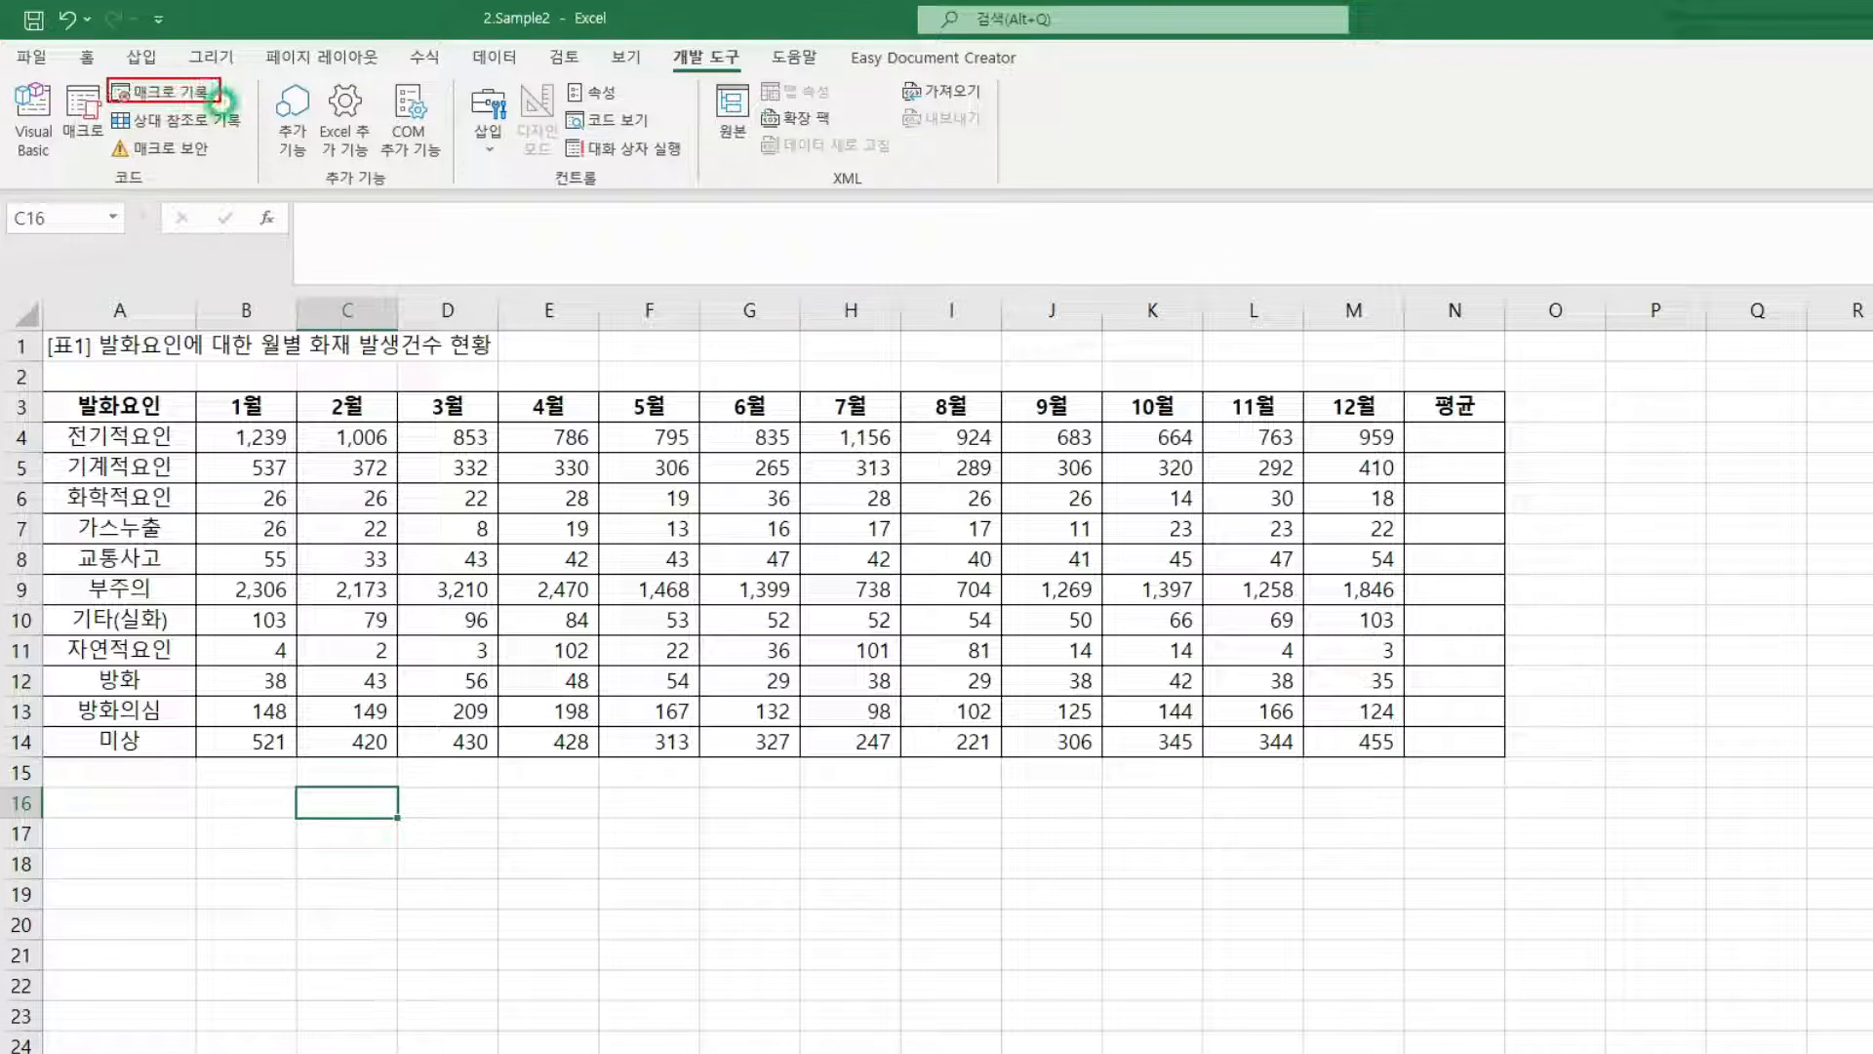
{"action": "left_click", "coordinate": [159, 96]}
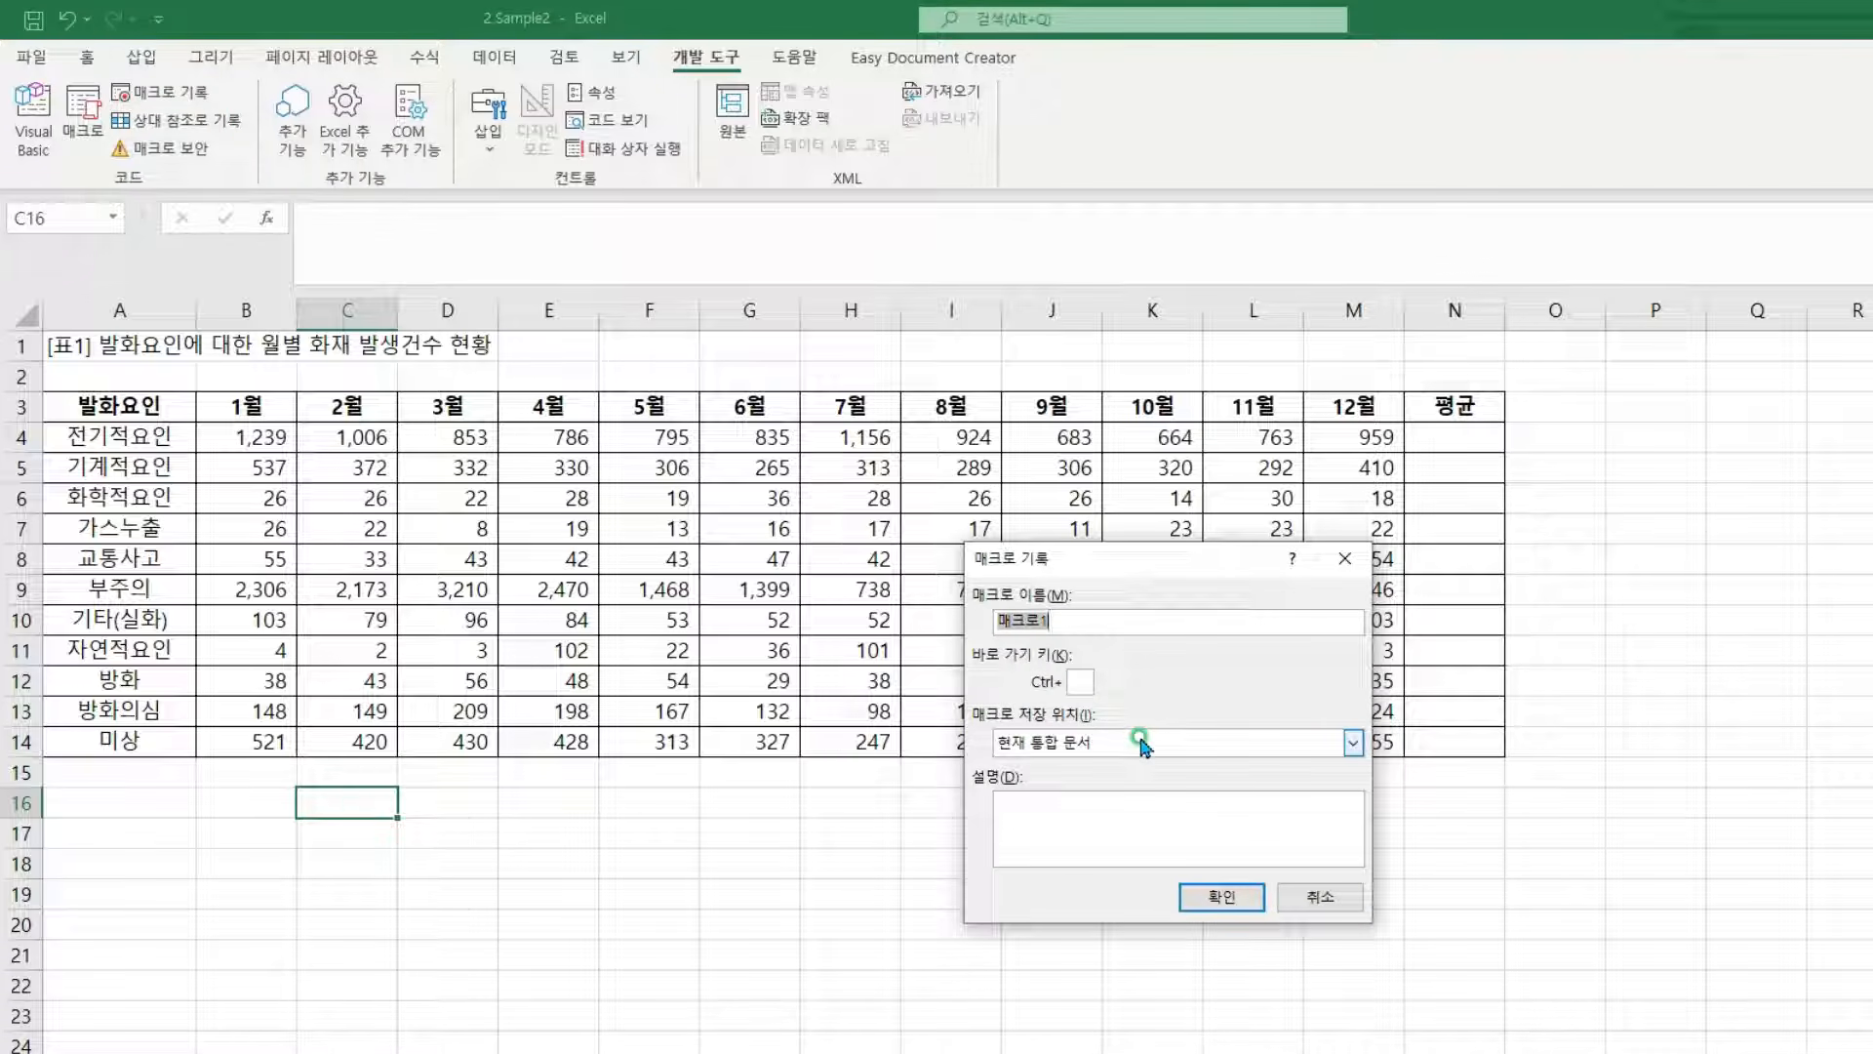
{"action": "type", "text": "평균"}
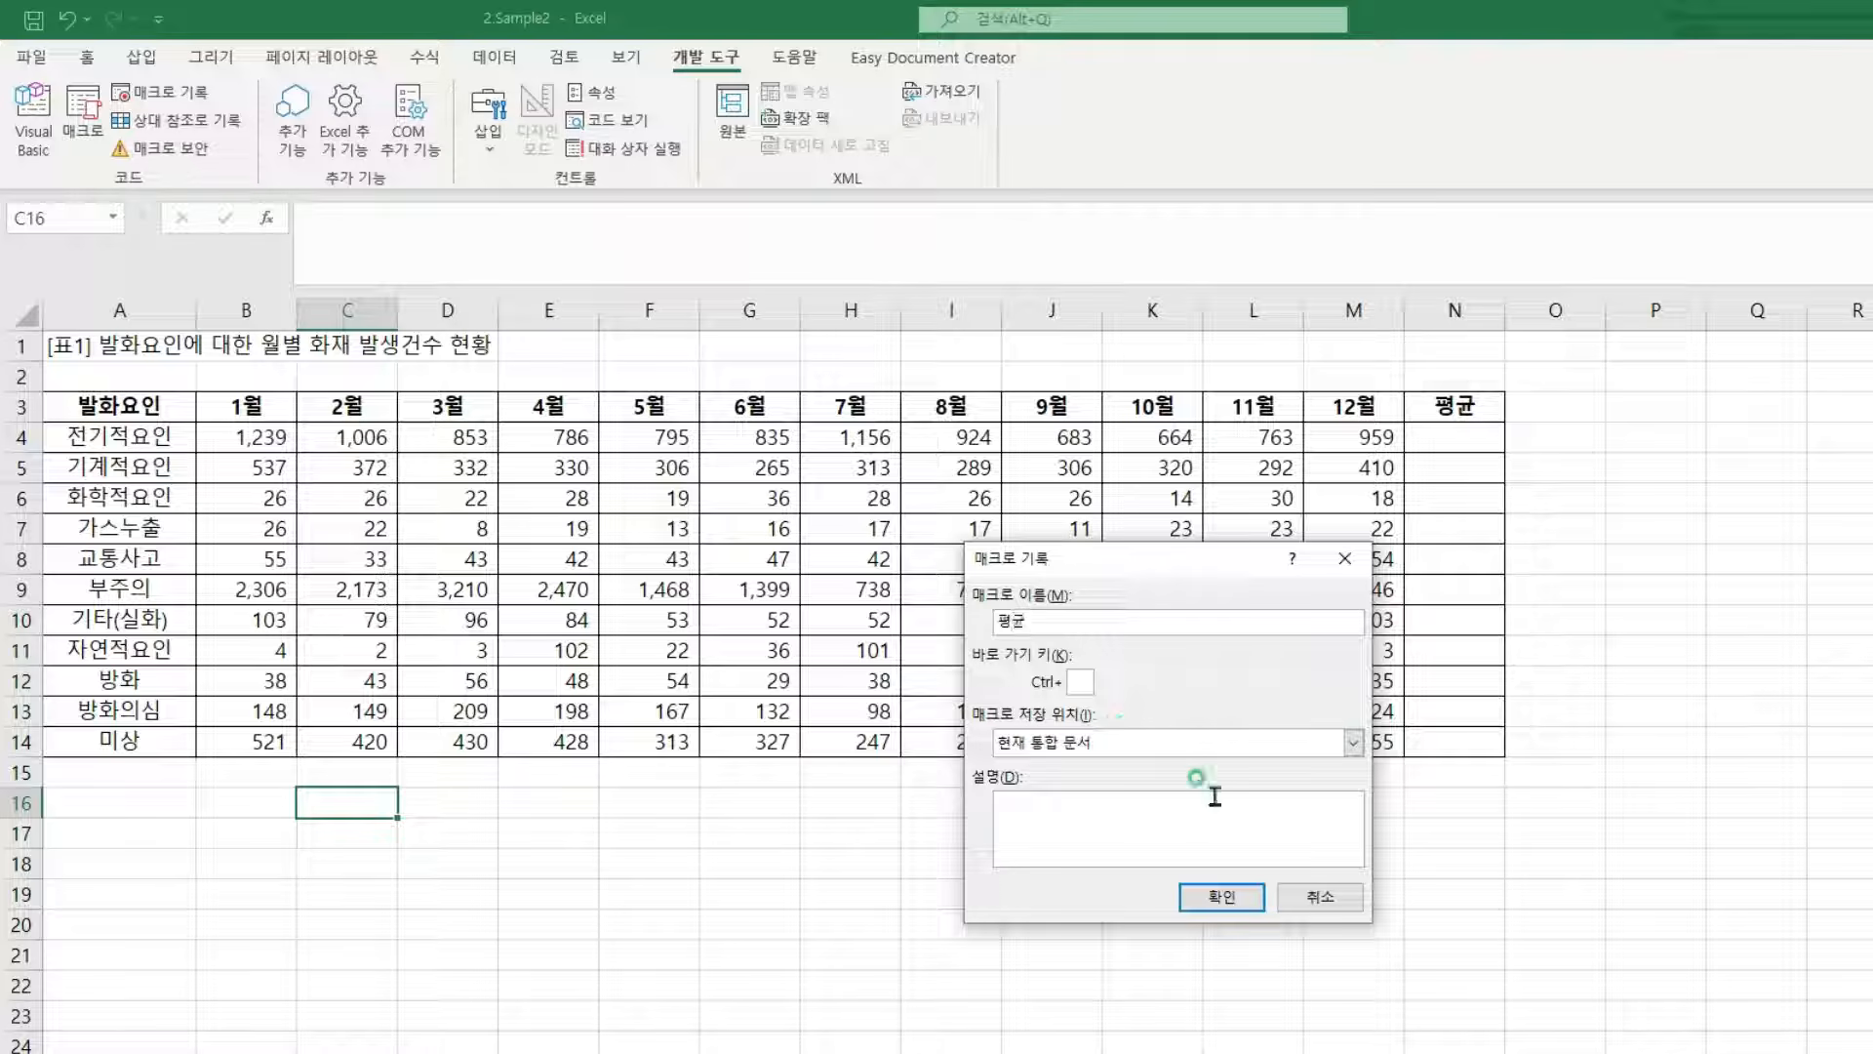
{"action": "left_click", "coordinate": [1220, 893]}
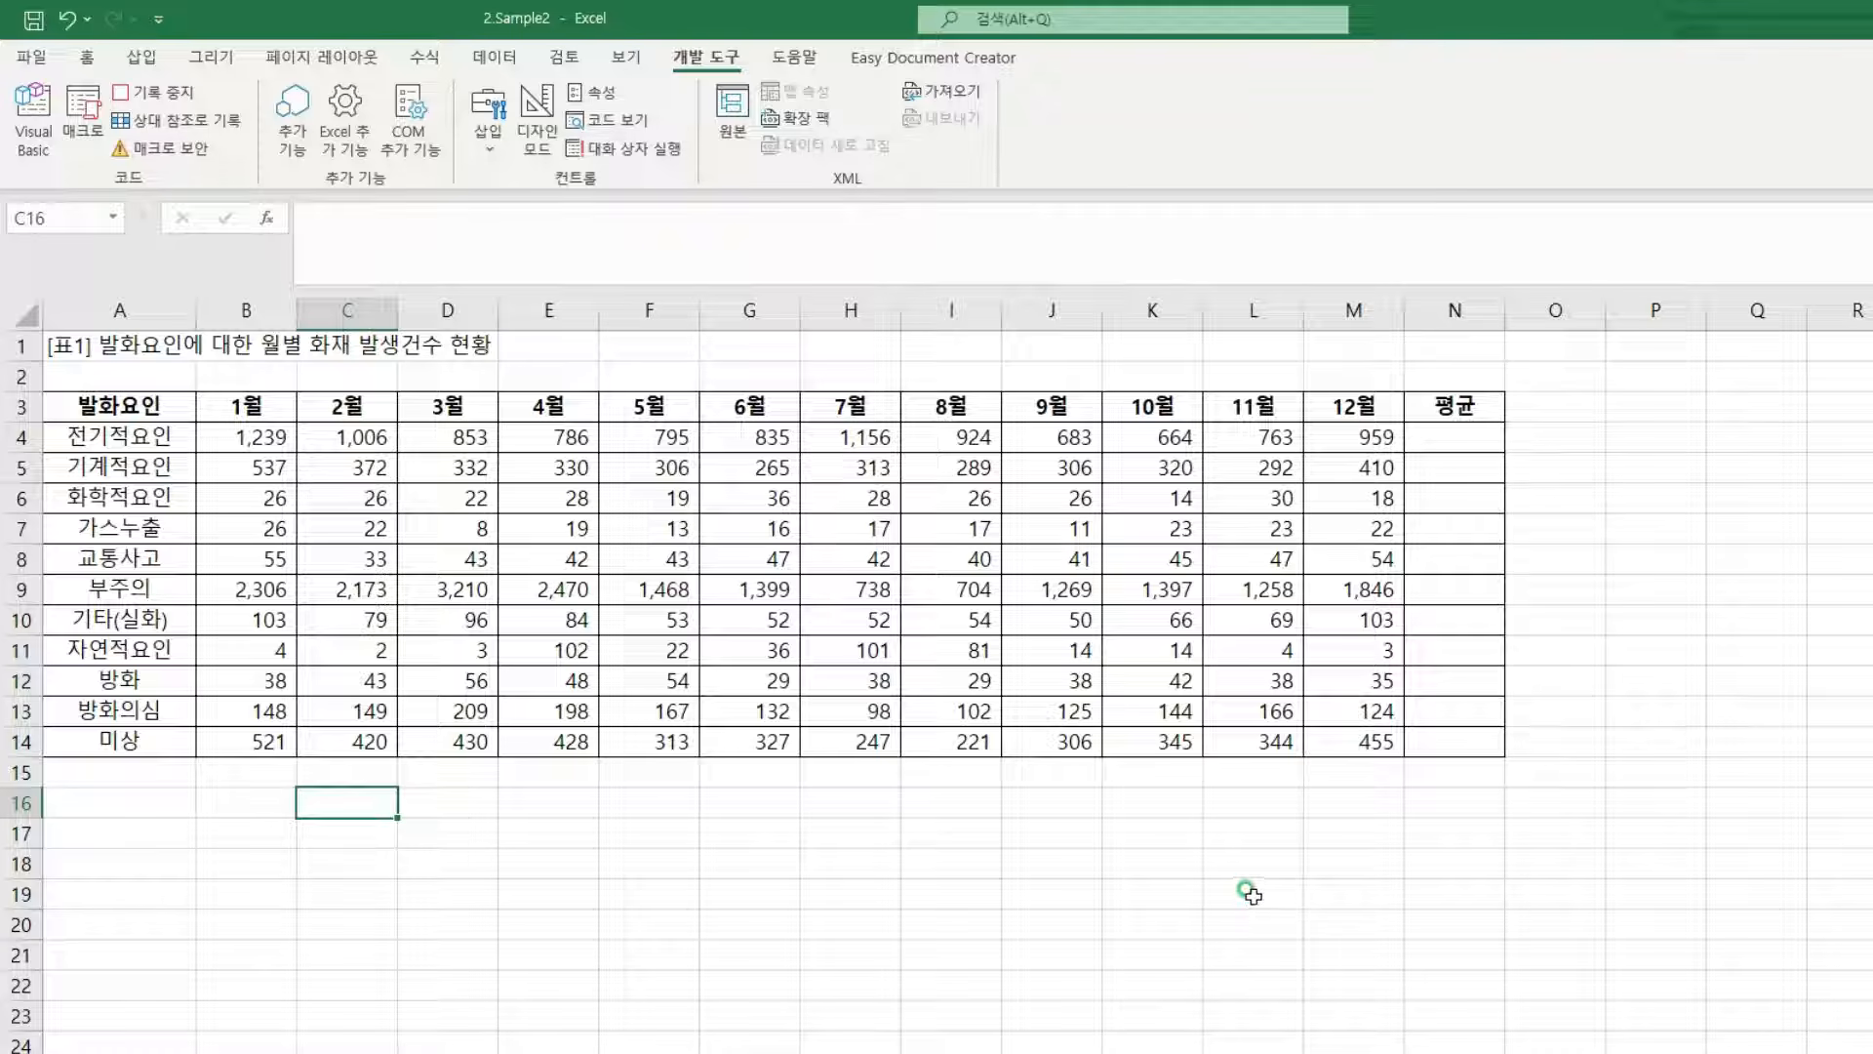
{"action": "mouse_move", "coordinate": [1407, 419]}
{"action": "left_mouse_down"}
{"action": "mouse_move", "coordinate": [1481, 551]}
{"action": "mouse_move", "coordinate": [1504, 755]}
{"action": "left_mouse_up"}
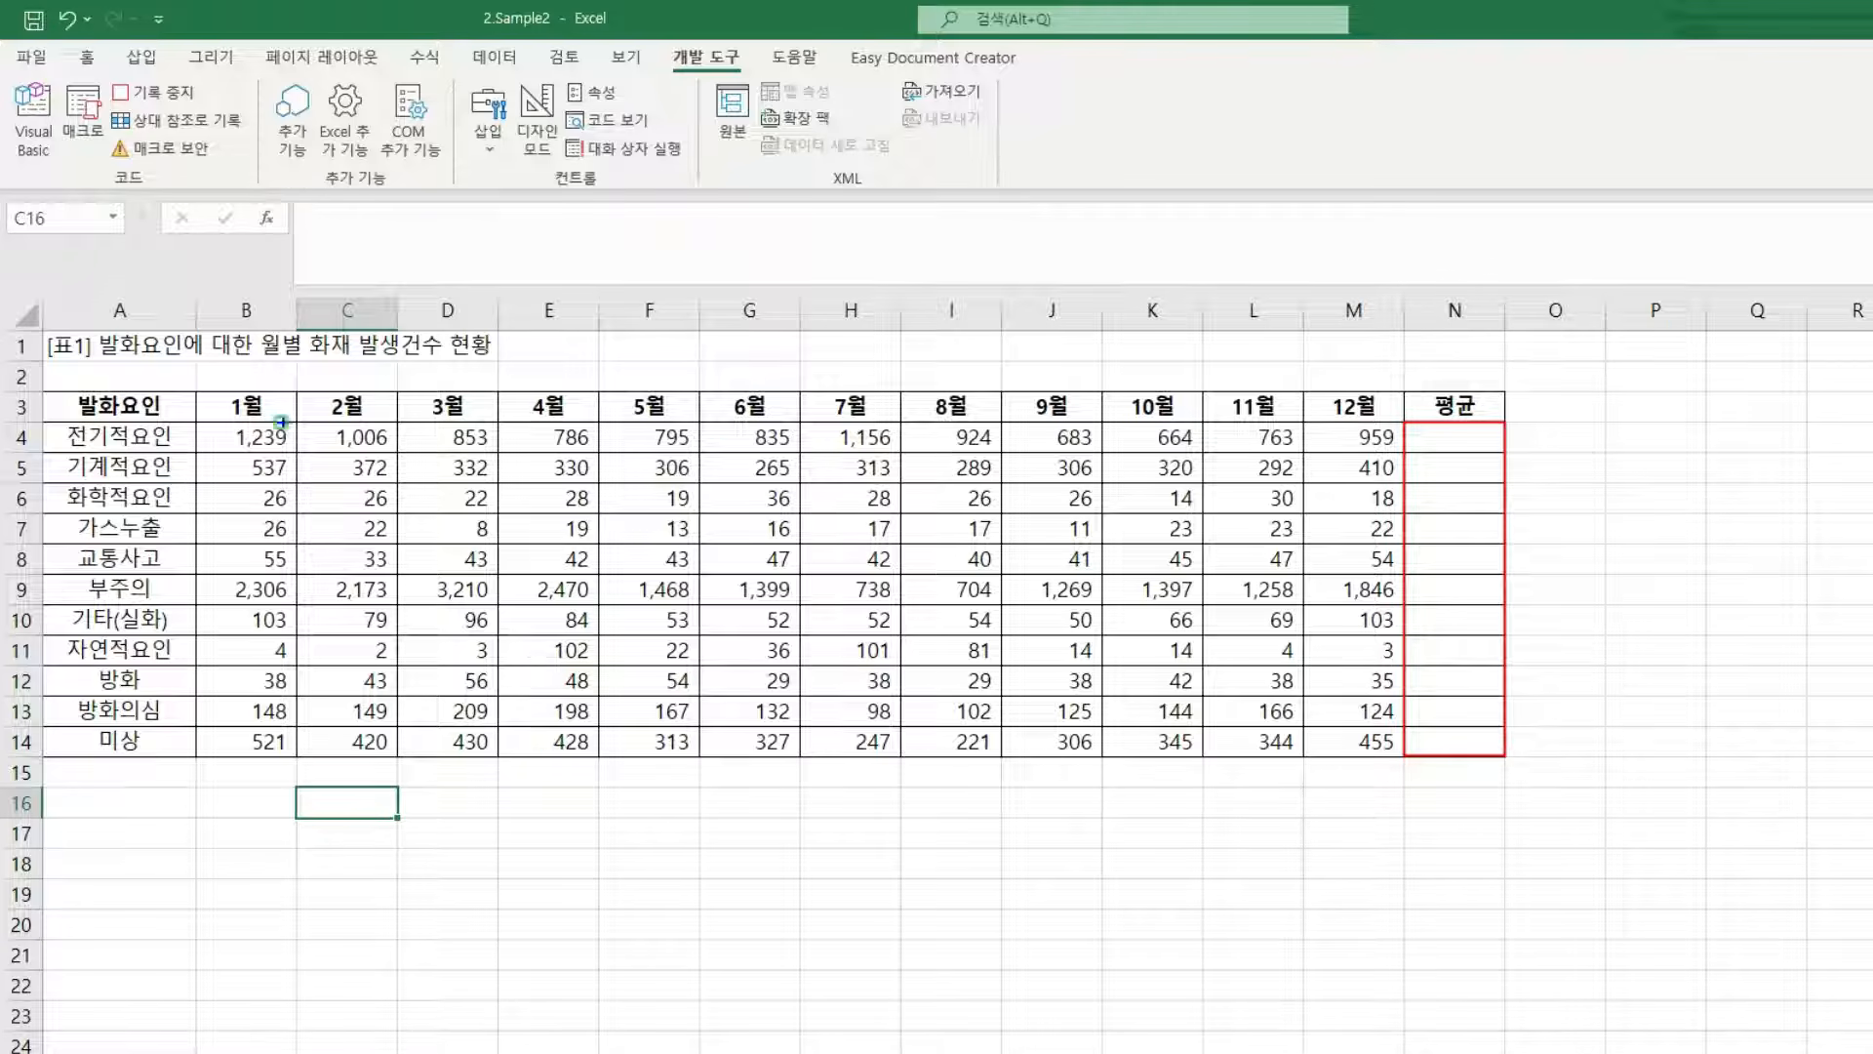
{"action": "mouse_move", "coordinate": [202, 419]}
{"action": "left_mouse_down"}
{"action": "mouse_move", "coordinate": [1078, 473]}
{"action": "mouse_move", "coordinate": [1423, 463]}
{"action": "mouse_move", "coordinate": [1407, 454]}
{"action": "left_mouse_up"}
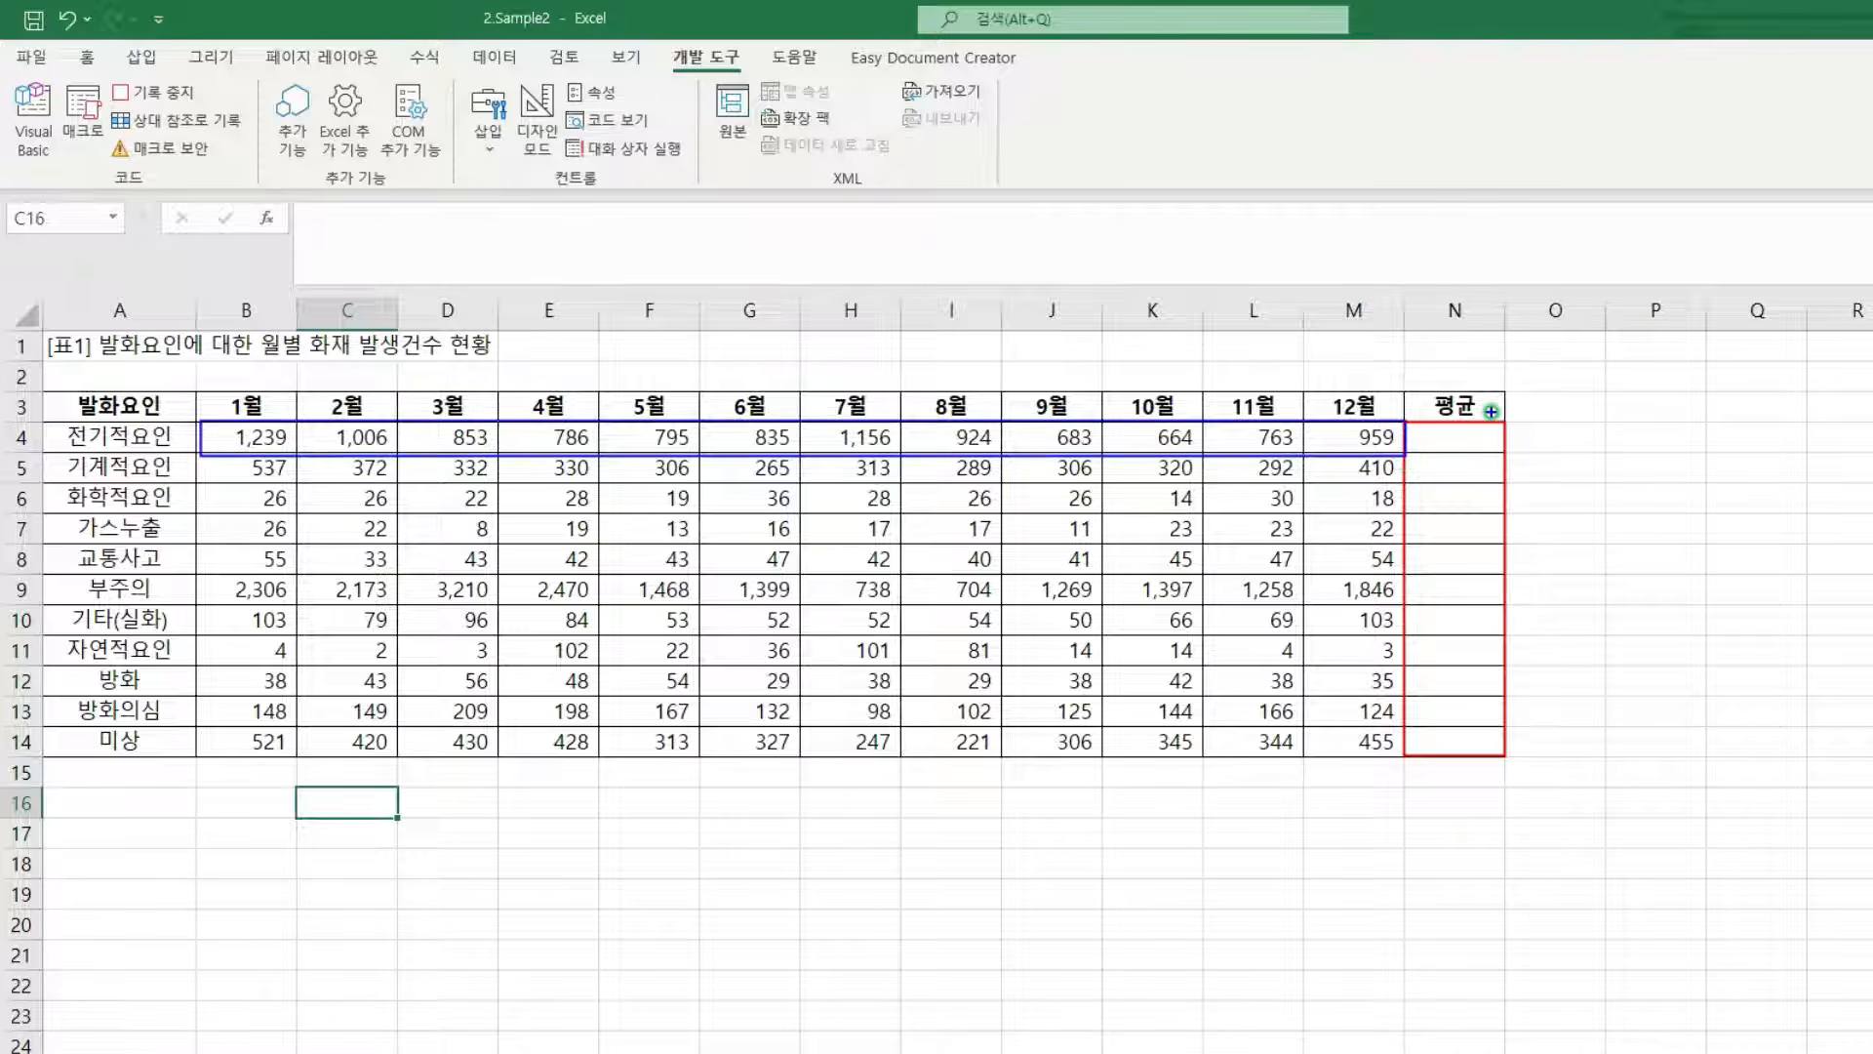
{"action": "left_click_drag", "start_coordinate": [1435, 422], "coordinate": [1467, 448]}
{"action": "key", "text": "Escape"}
- Enter the formula =AVERAGE(B4:M4) in cell N4 to average the January to December values
{"action": "left_click", "coordinate": [1463, 431]}
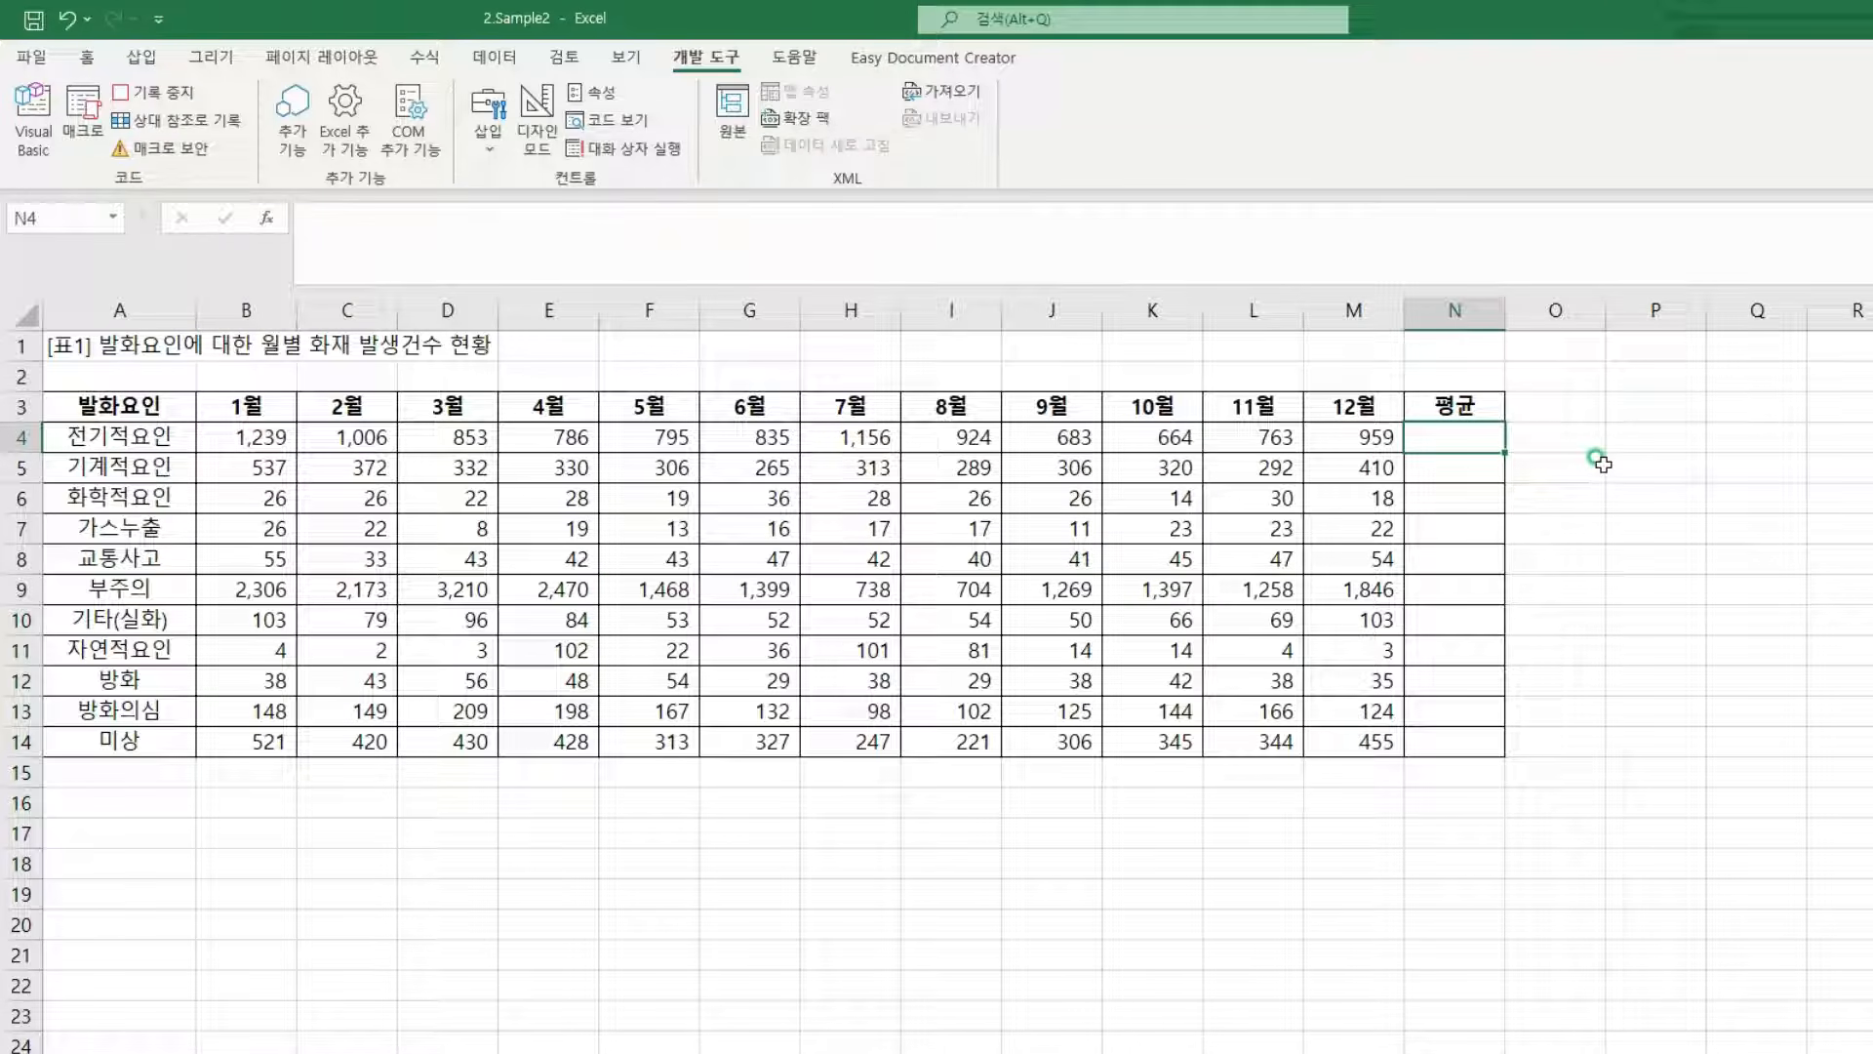
{"action": "type", "text": "="}
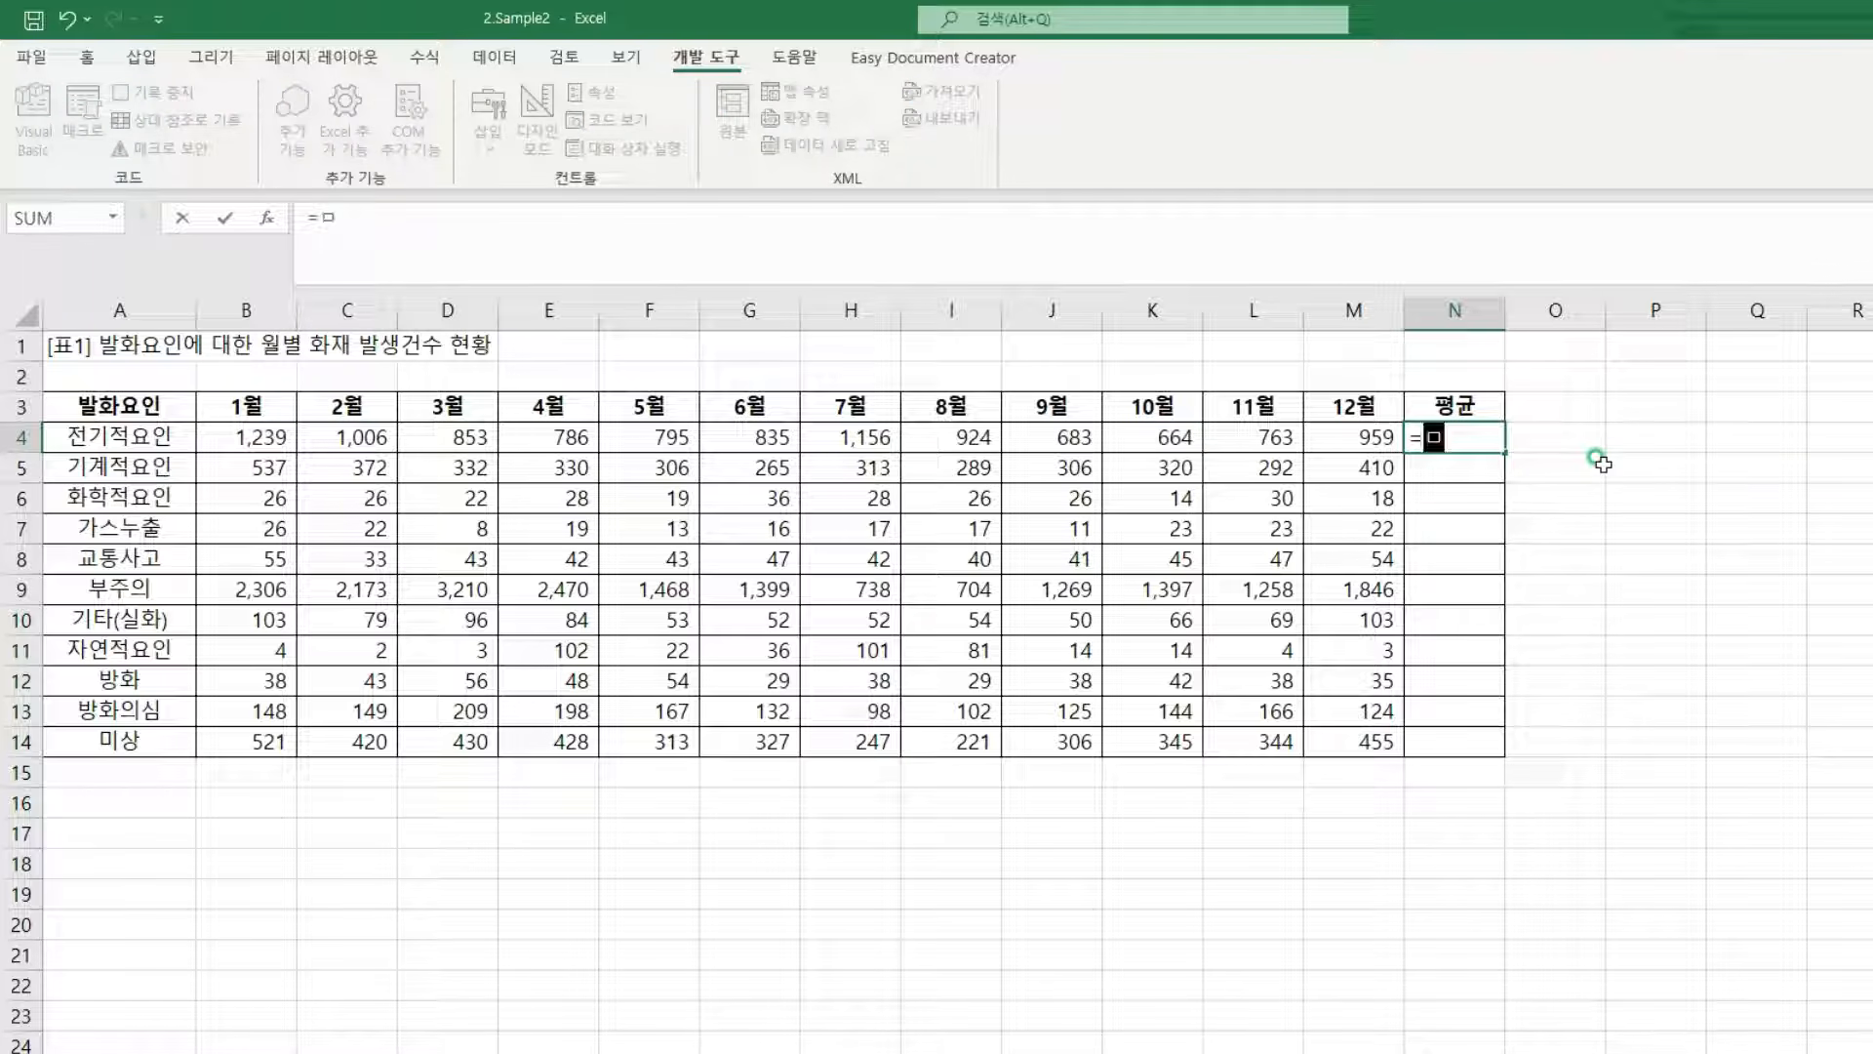
{"action": "type", "text": "AVERAGE("}
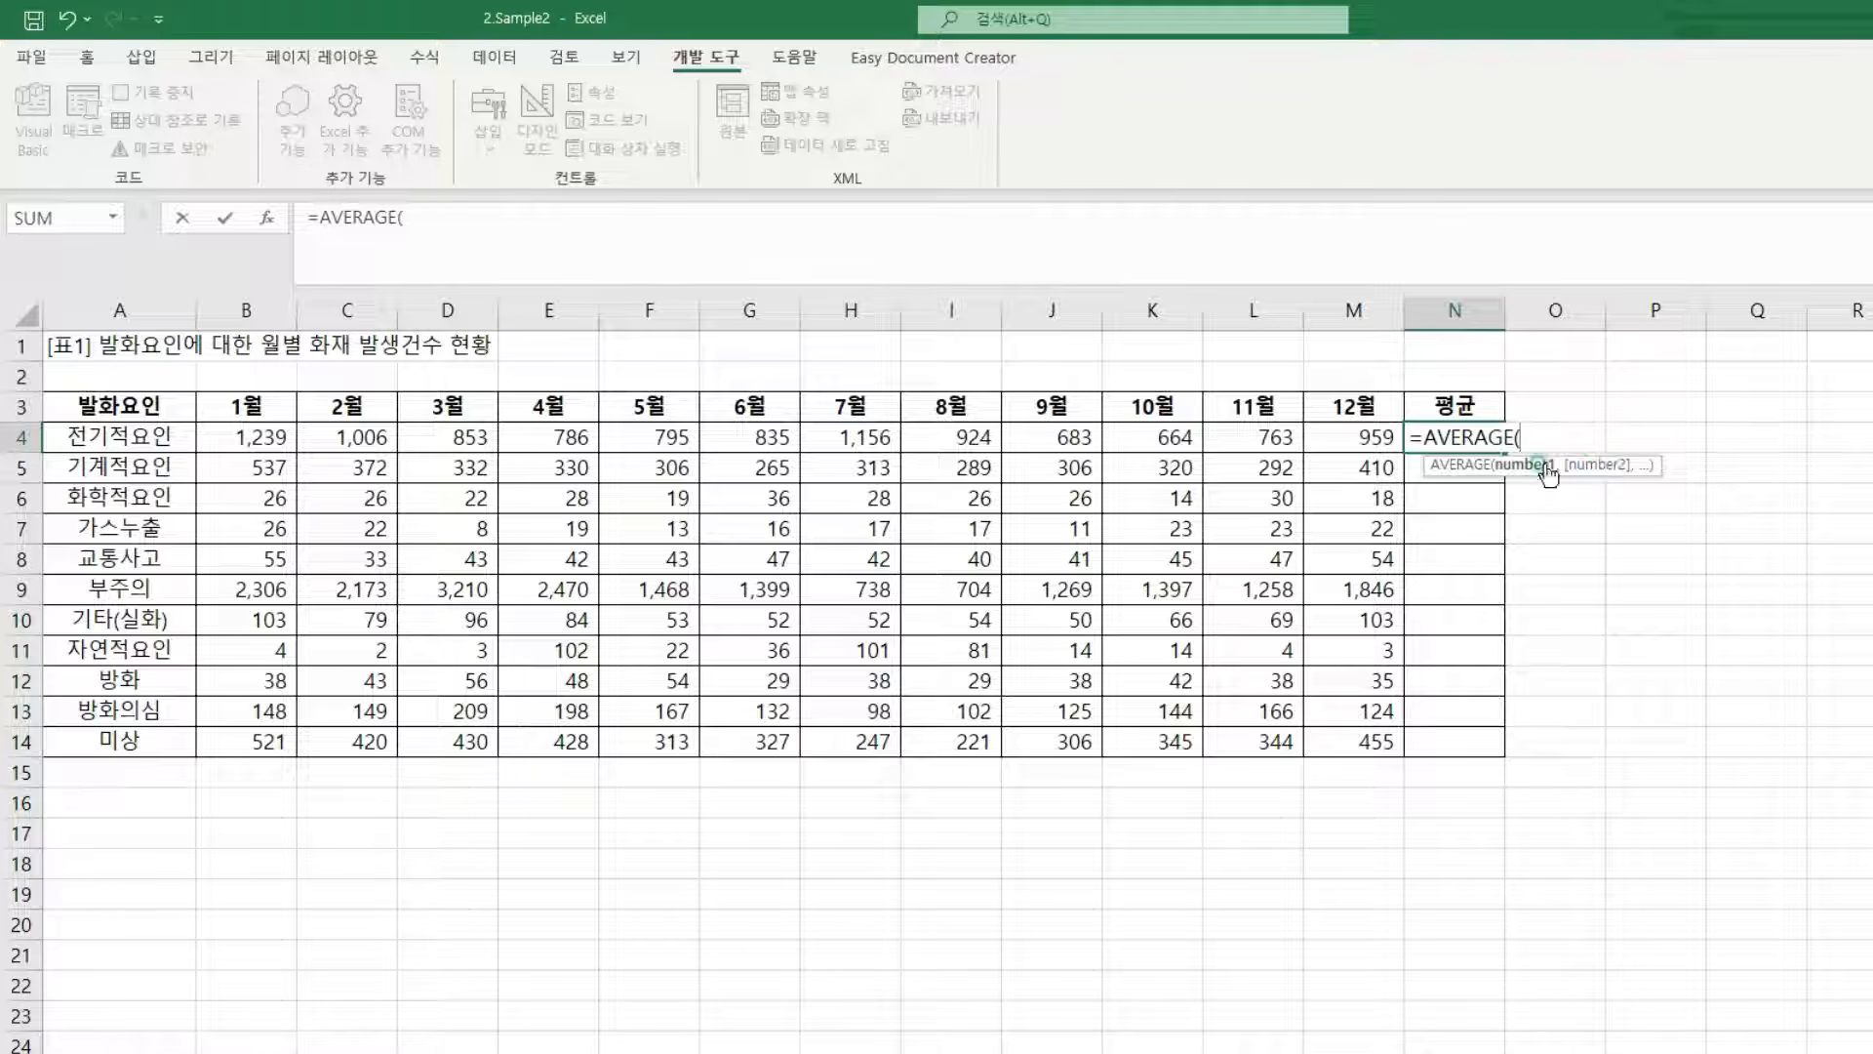
{"action": "left_click_drag", "start_coordinate": [202, 417], "coordinate": [1407, 451]}
{"action": "key", "text": "Escape"}
{"action": "left_click_drag", "start_coordinate": [256, 436], "coordinate": [1349, 441]}
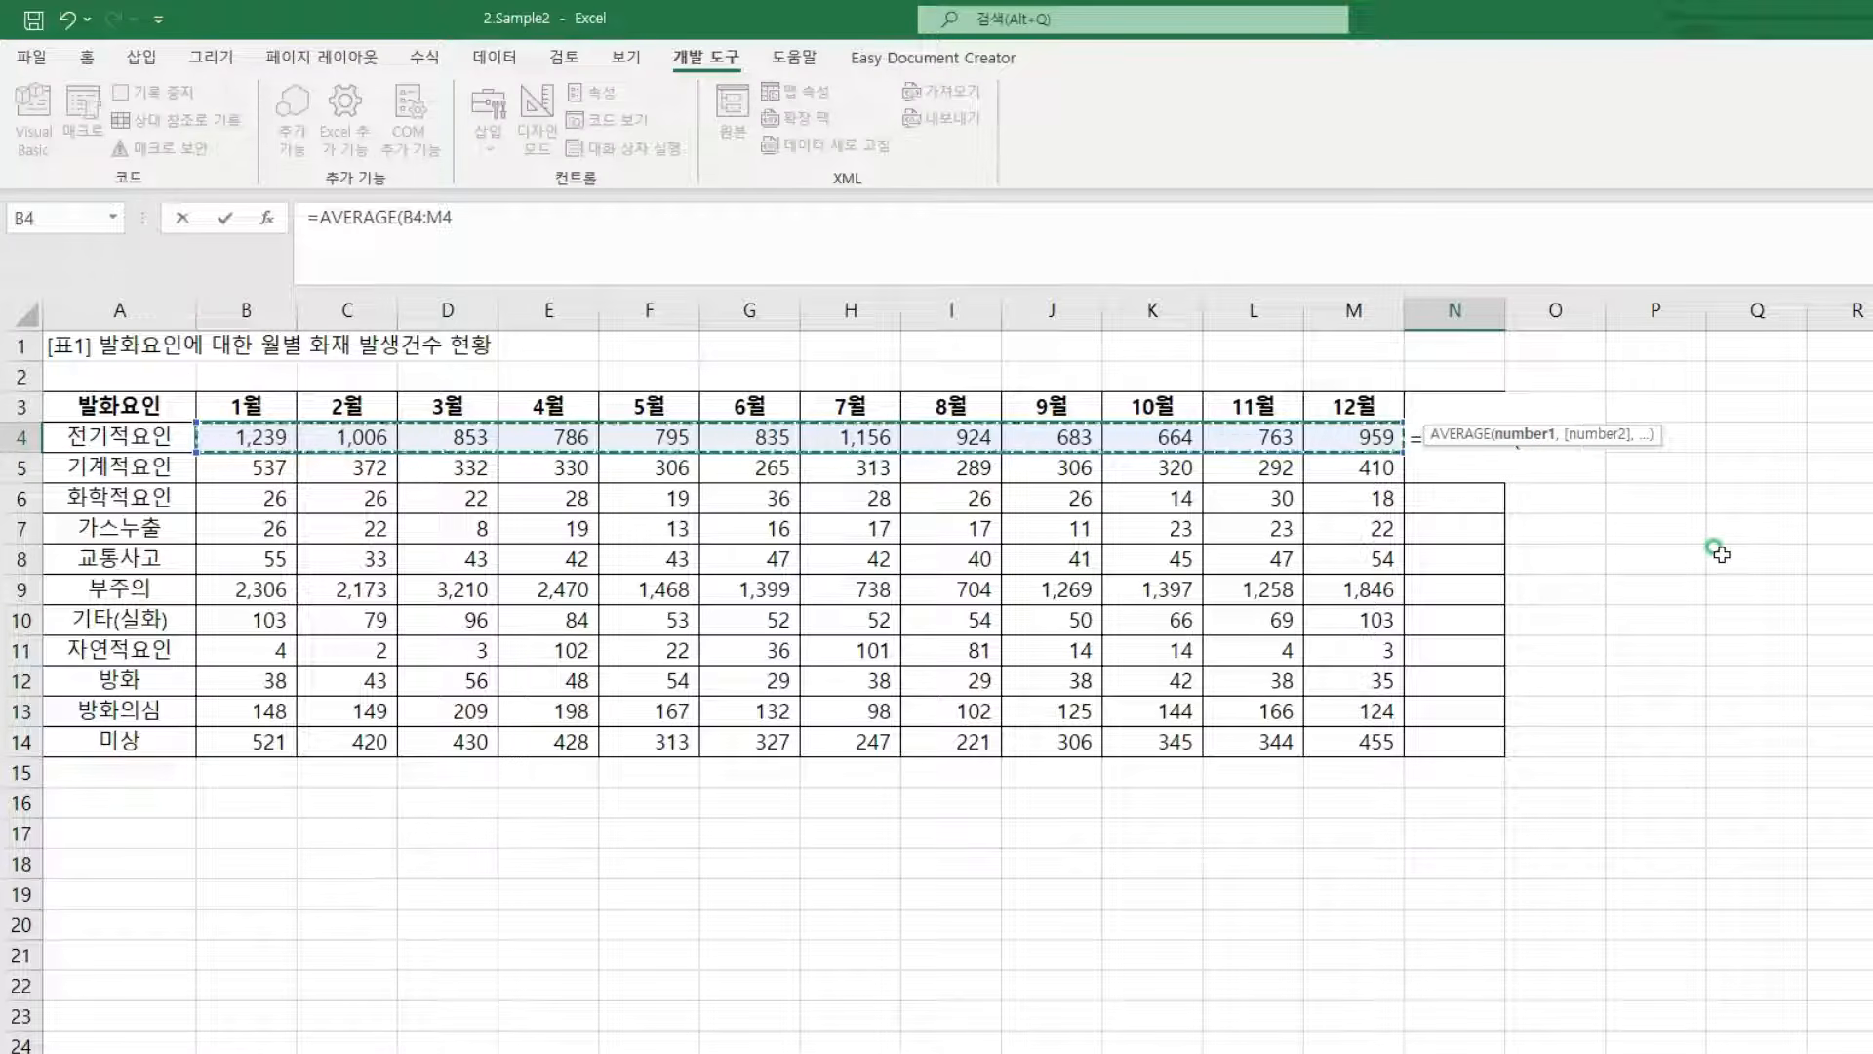
{"action": "type", "text": ")"}
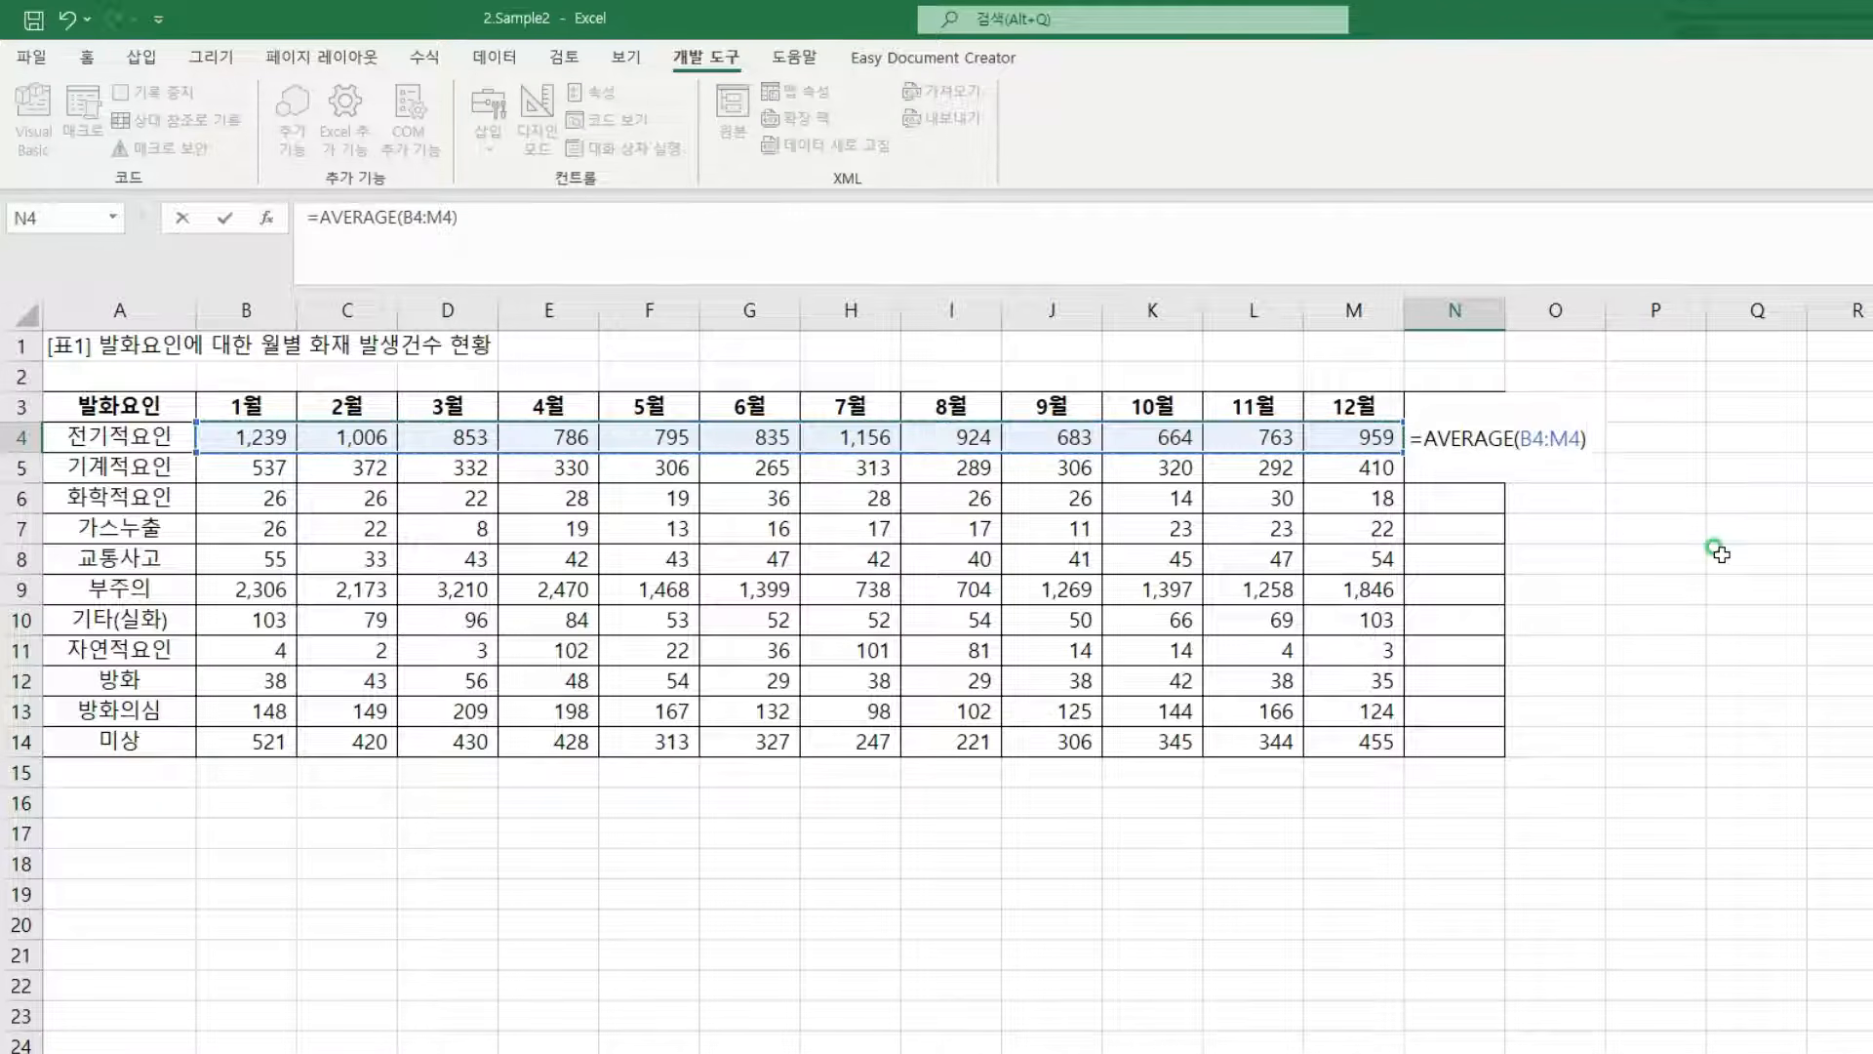
{"action": "key", "text": "Return"}
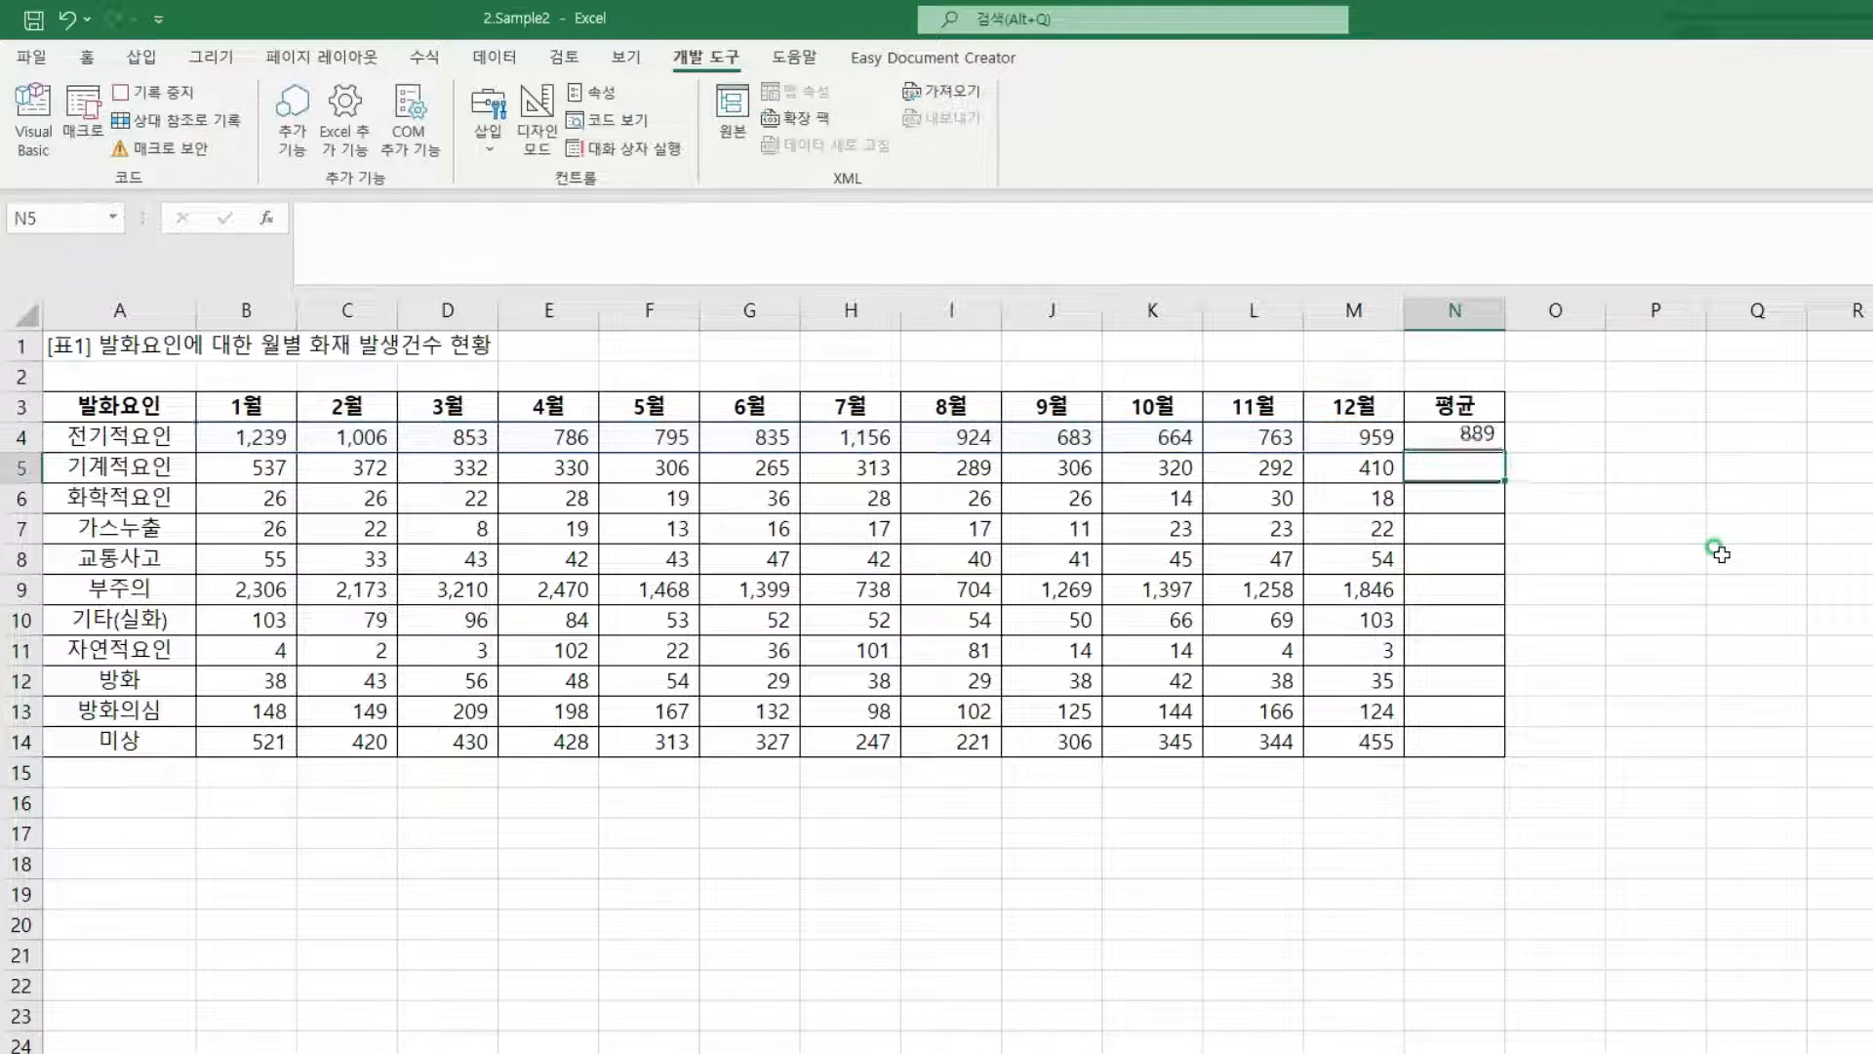
- Fill the average formula from N4 down to N14, deselect the range and stop recording the macro
{"action": "left_click", "coordinate": [1496, 439]}
{"action": "left_click_drag", "start_coordinate": [1504, 453], "coordinate": [1499, 748]}
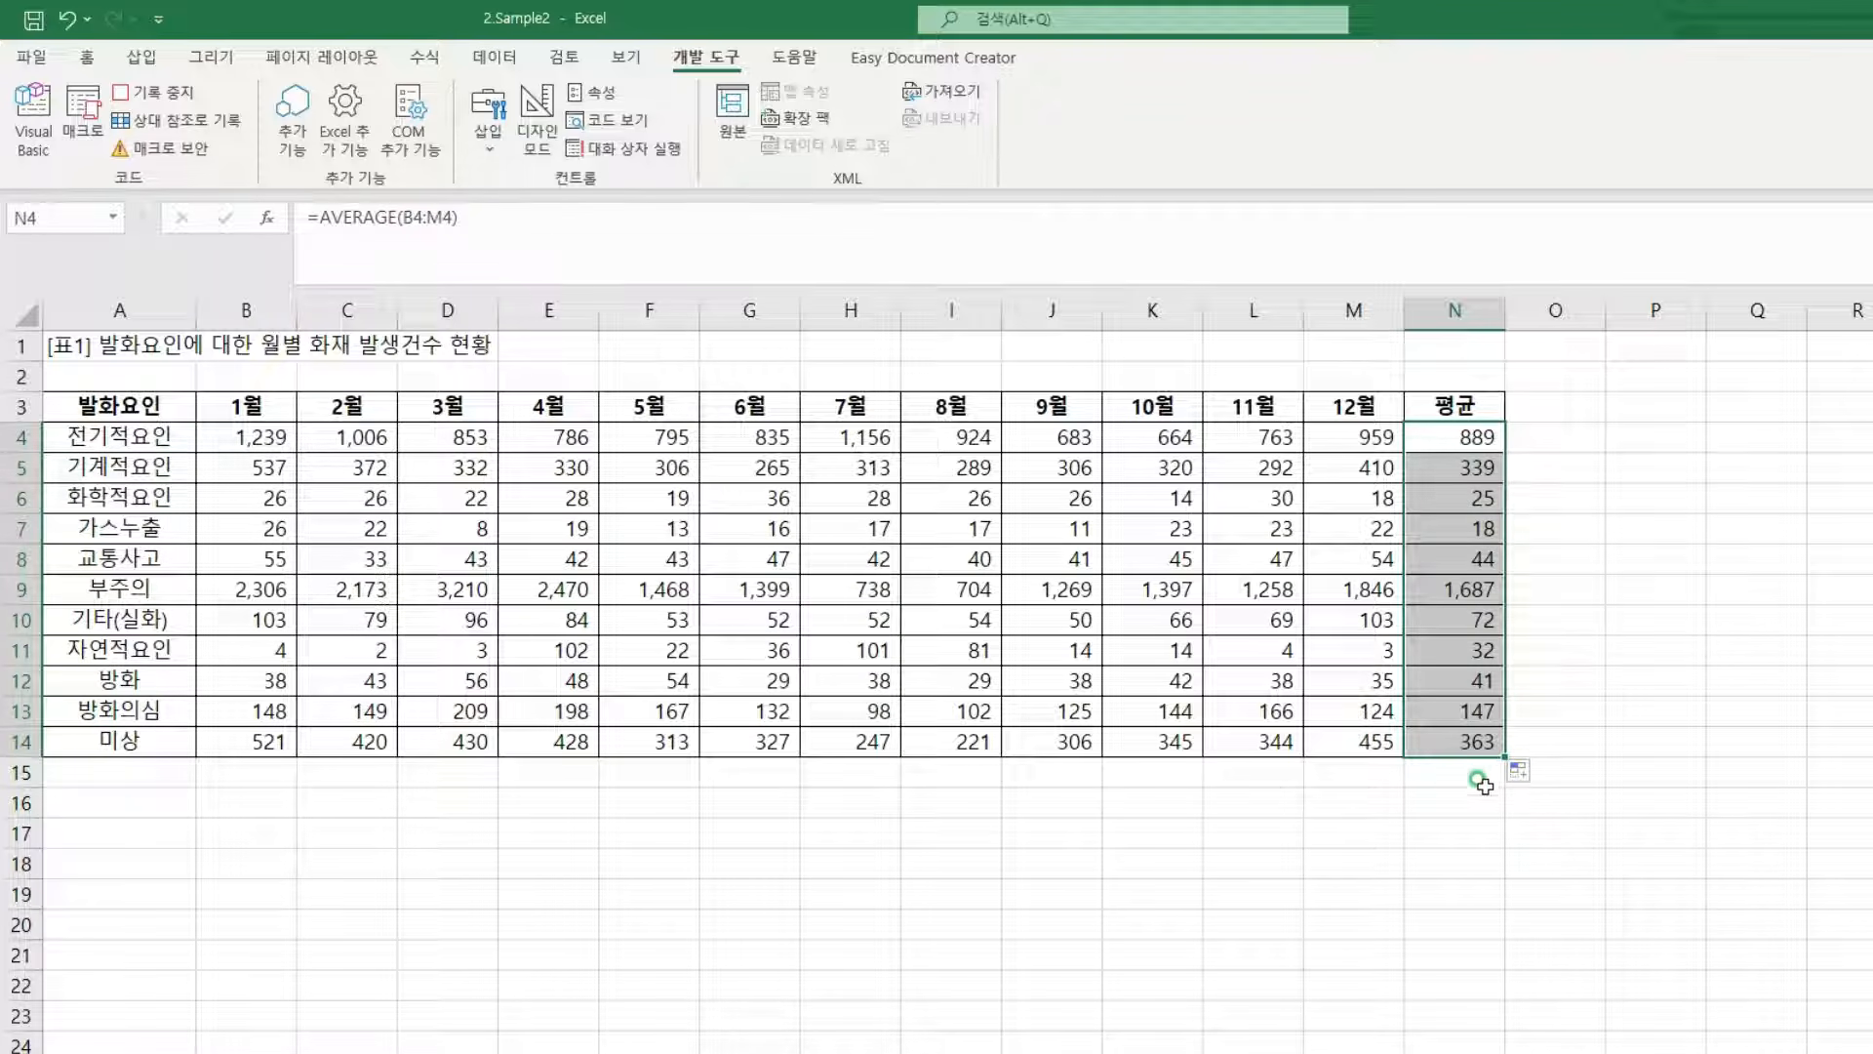
{"action": "left_click_drag", "start_coordinate": [1410, 422], "coordinate": [1497, 756]}
{"action": "left_click", "coordinate": [856, 832]}
{"action": "left_click", "coordinate": [1271, 800]}
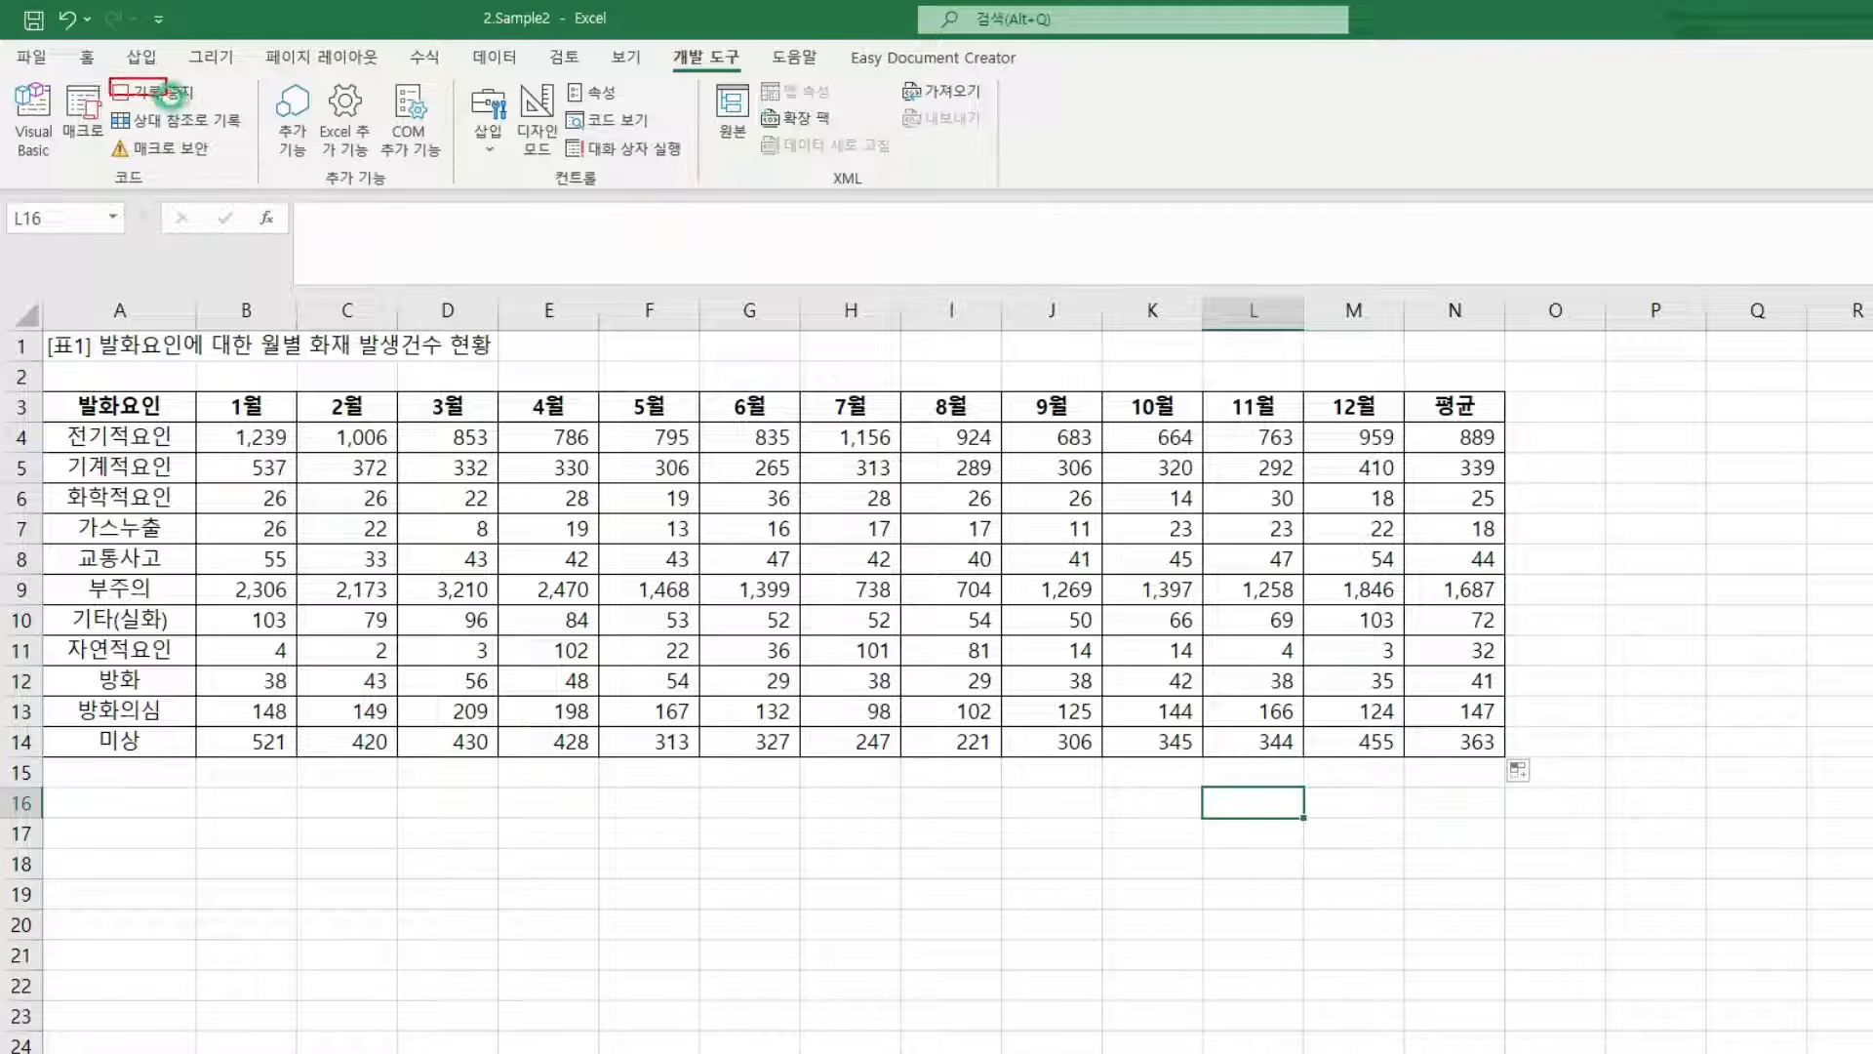
{"action": "left_click", "coordinate": [133, 97]}
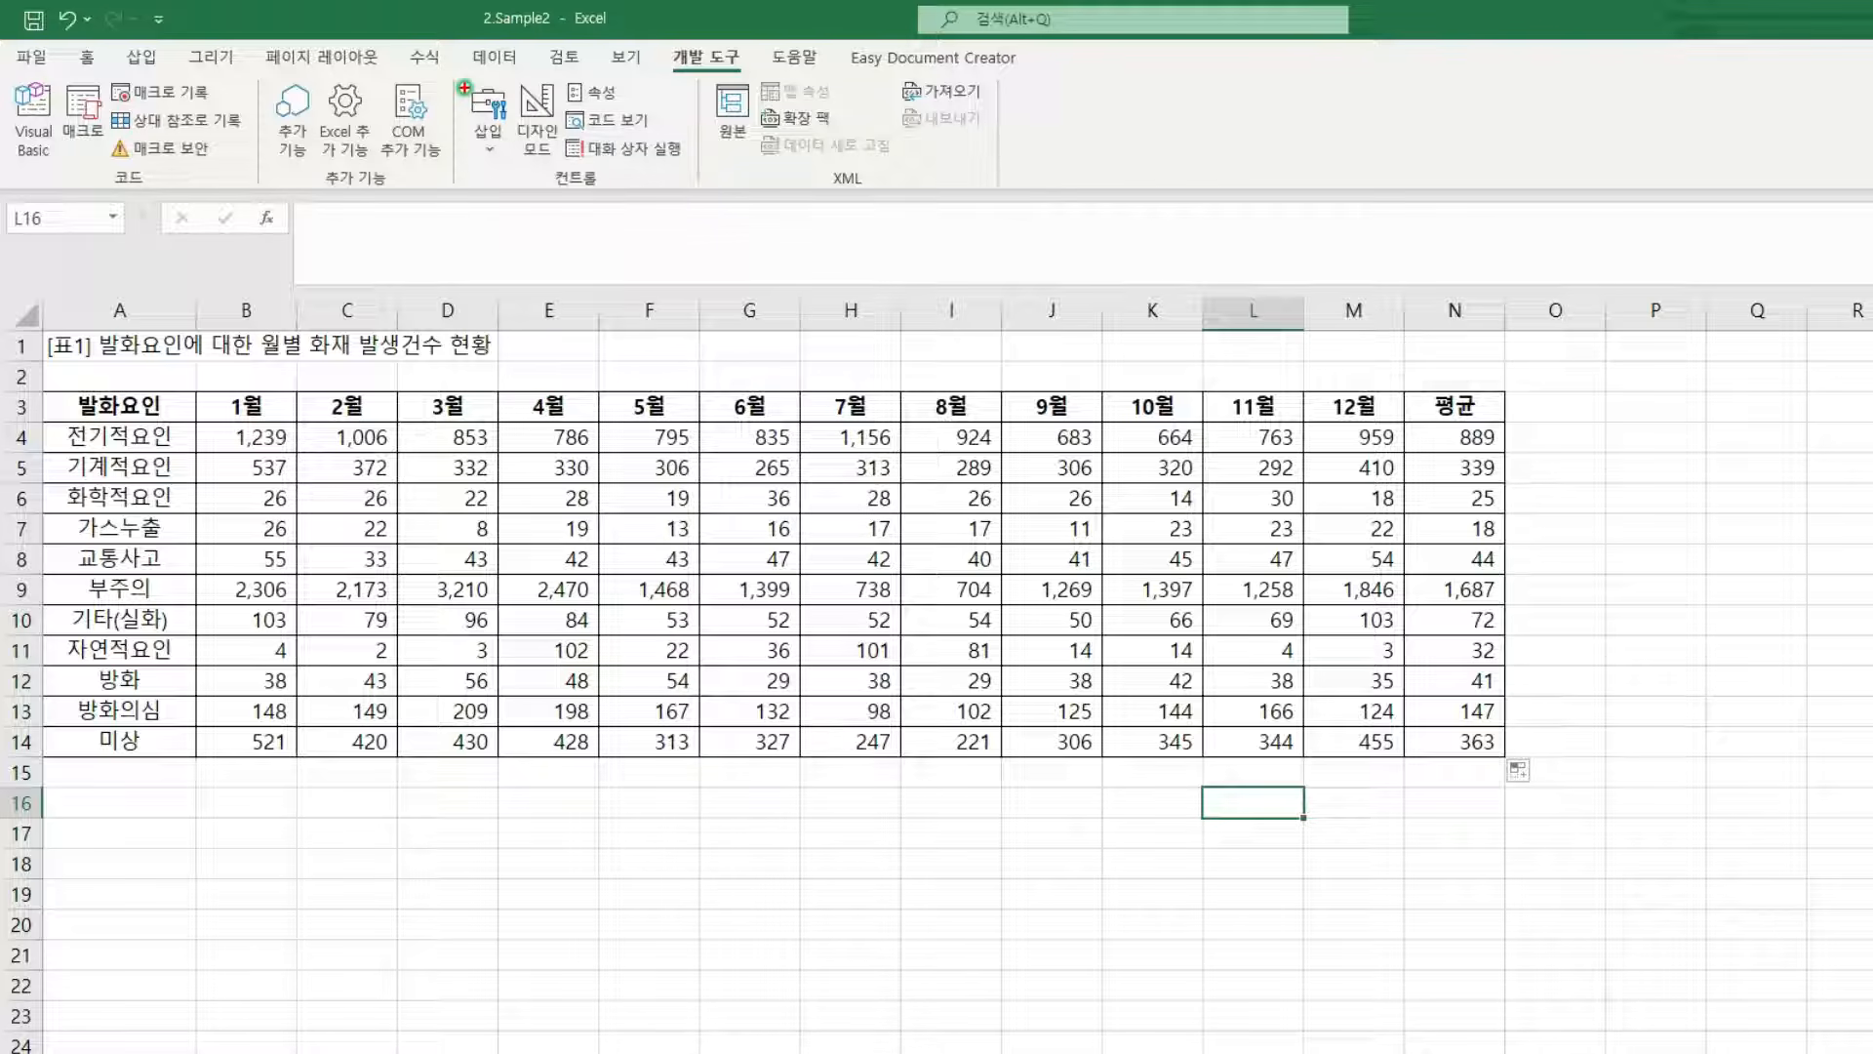
- Draw a form control button (단추) covering cells C17:D19
{"action": "left_click", "coordinate": [493, 139]}
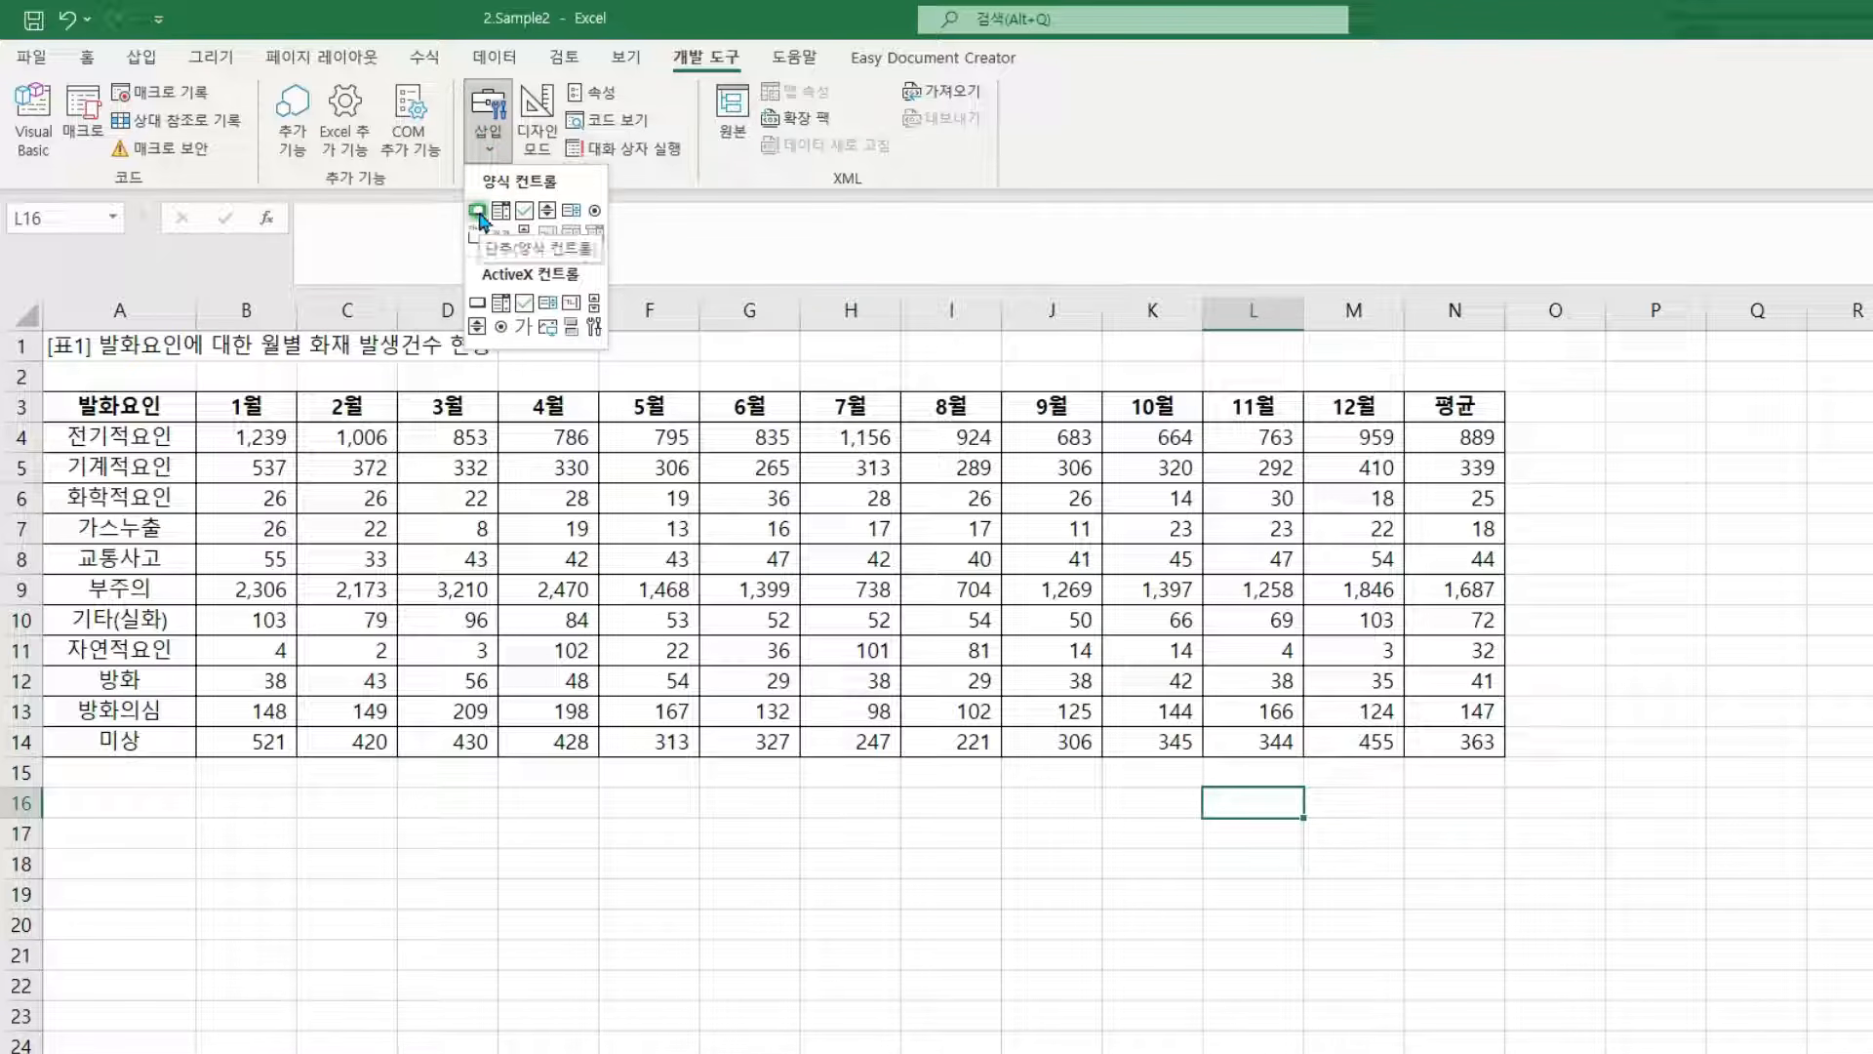
{"action": "left_click", "coordinate": [480, 216]}
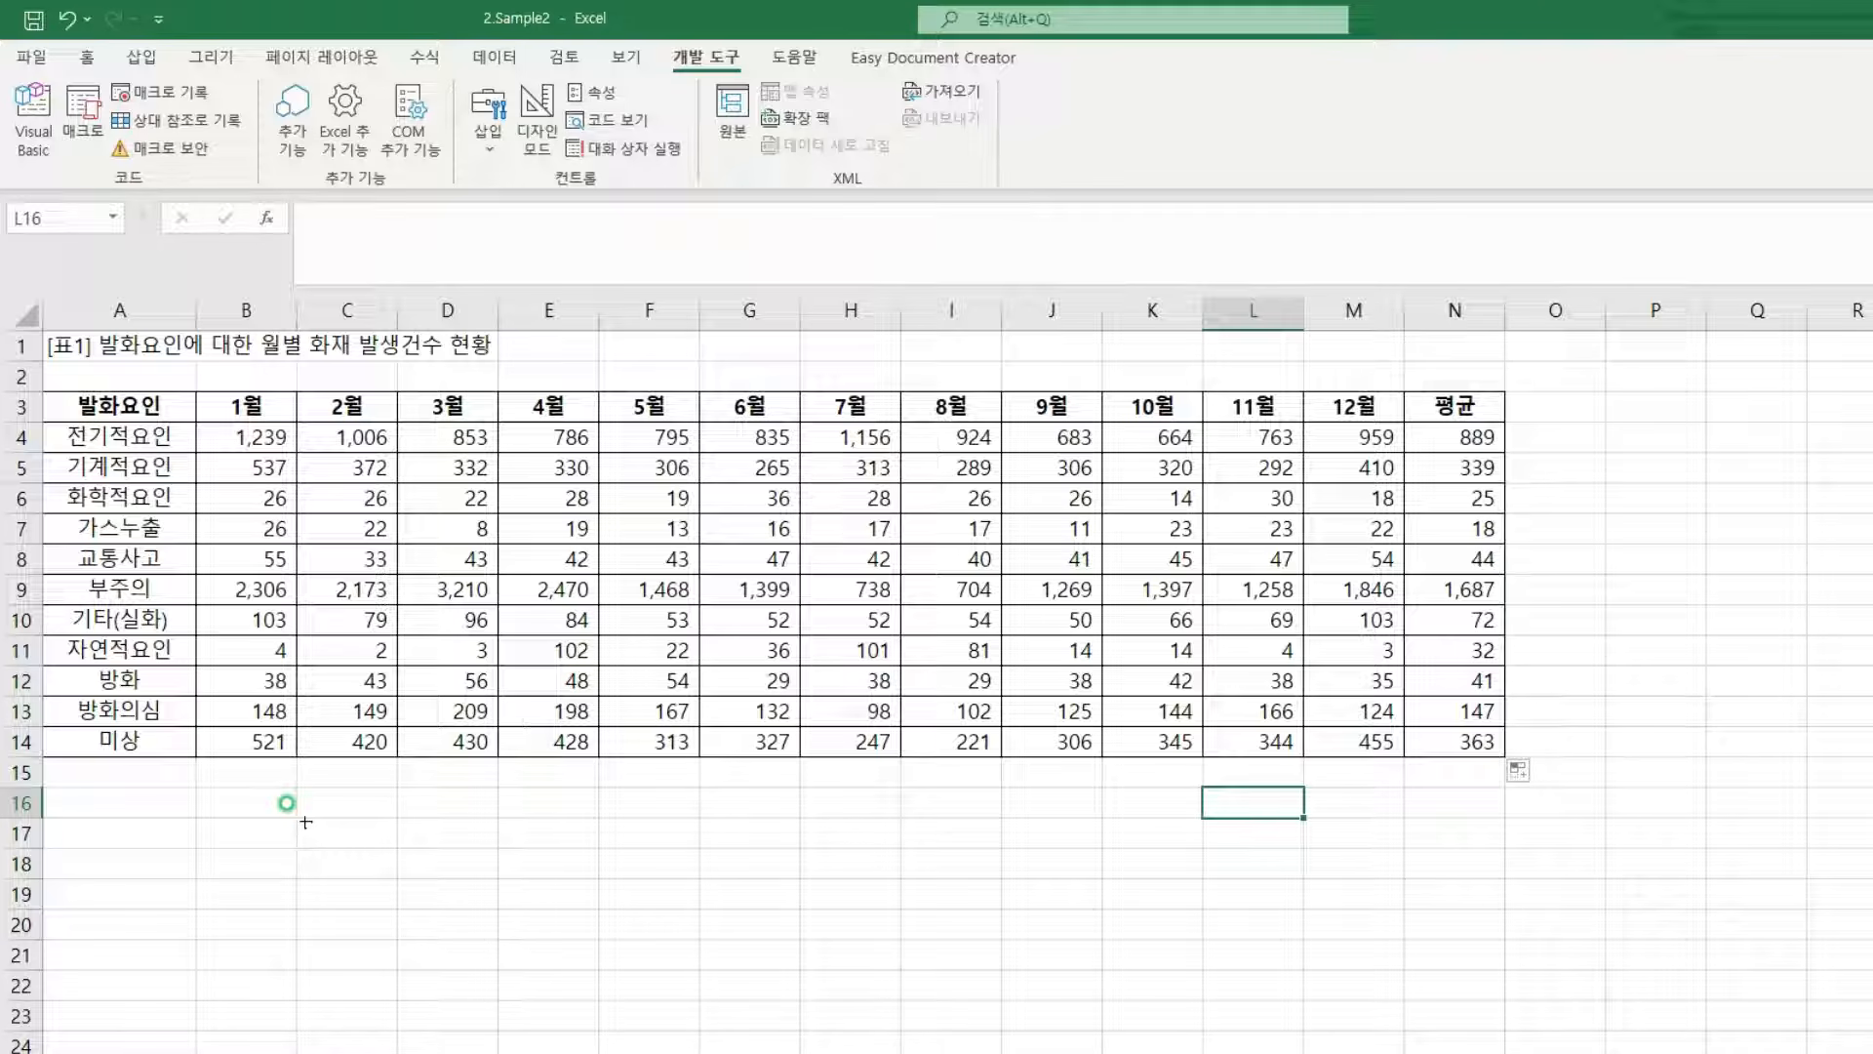
{"action": "mouse_move", "coordinate": [306, 822]}
{"action": "left_mouse_down"}
{"action": "mouse_move", "coordinate": [337, 859]}
{"action": "mouse_move", "coordinate": [452, 908]}
{"action": "left_mouse_up"}
- Assign the 평균 macro to the new form control button
{"action": "left_click_drag", "start_coordinate": [954, 520], "coordinate": [768, 626]}
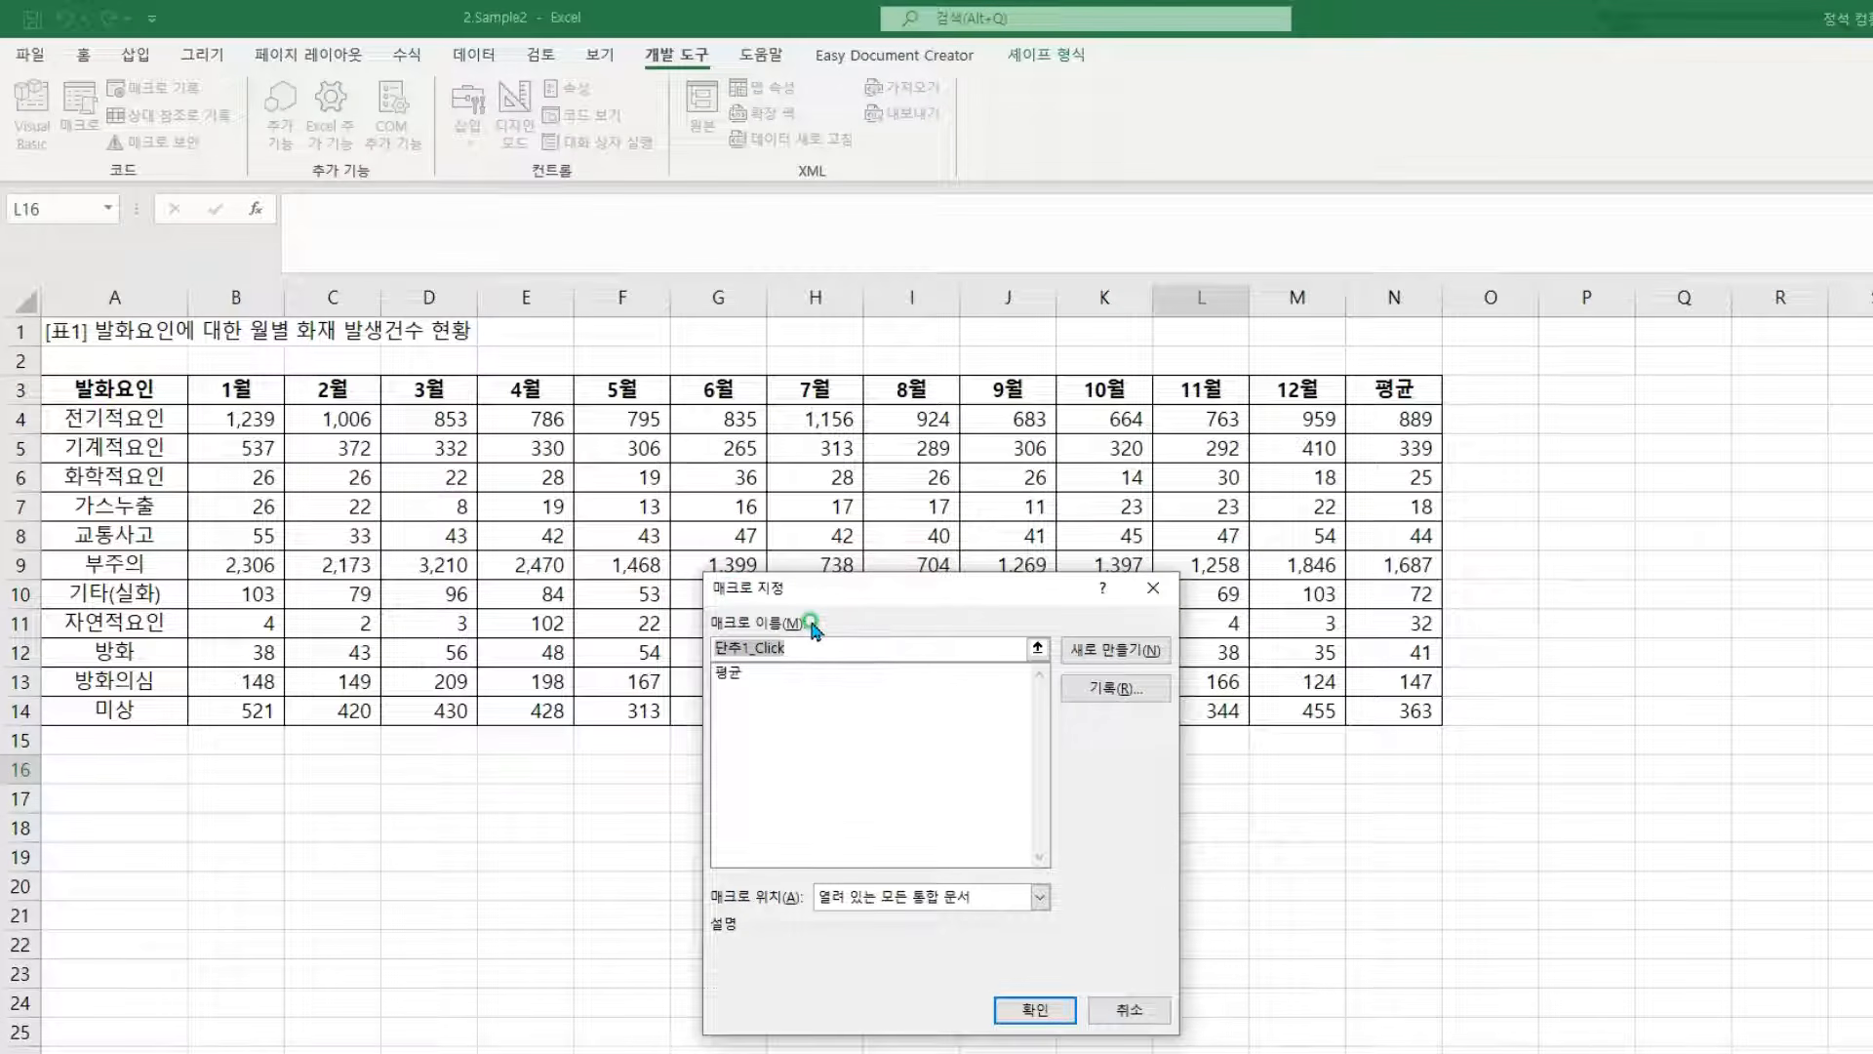
{"action": "key", "text": "ctrl+2"}
{"action": "left_click_drag", "start_coordinate": [704, 569], "coordinate": [791, 608]}
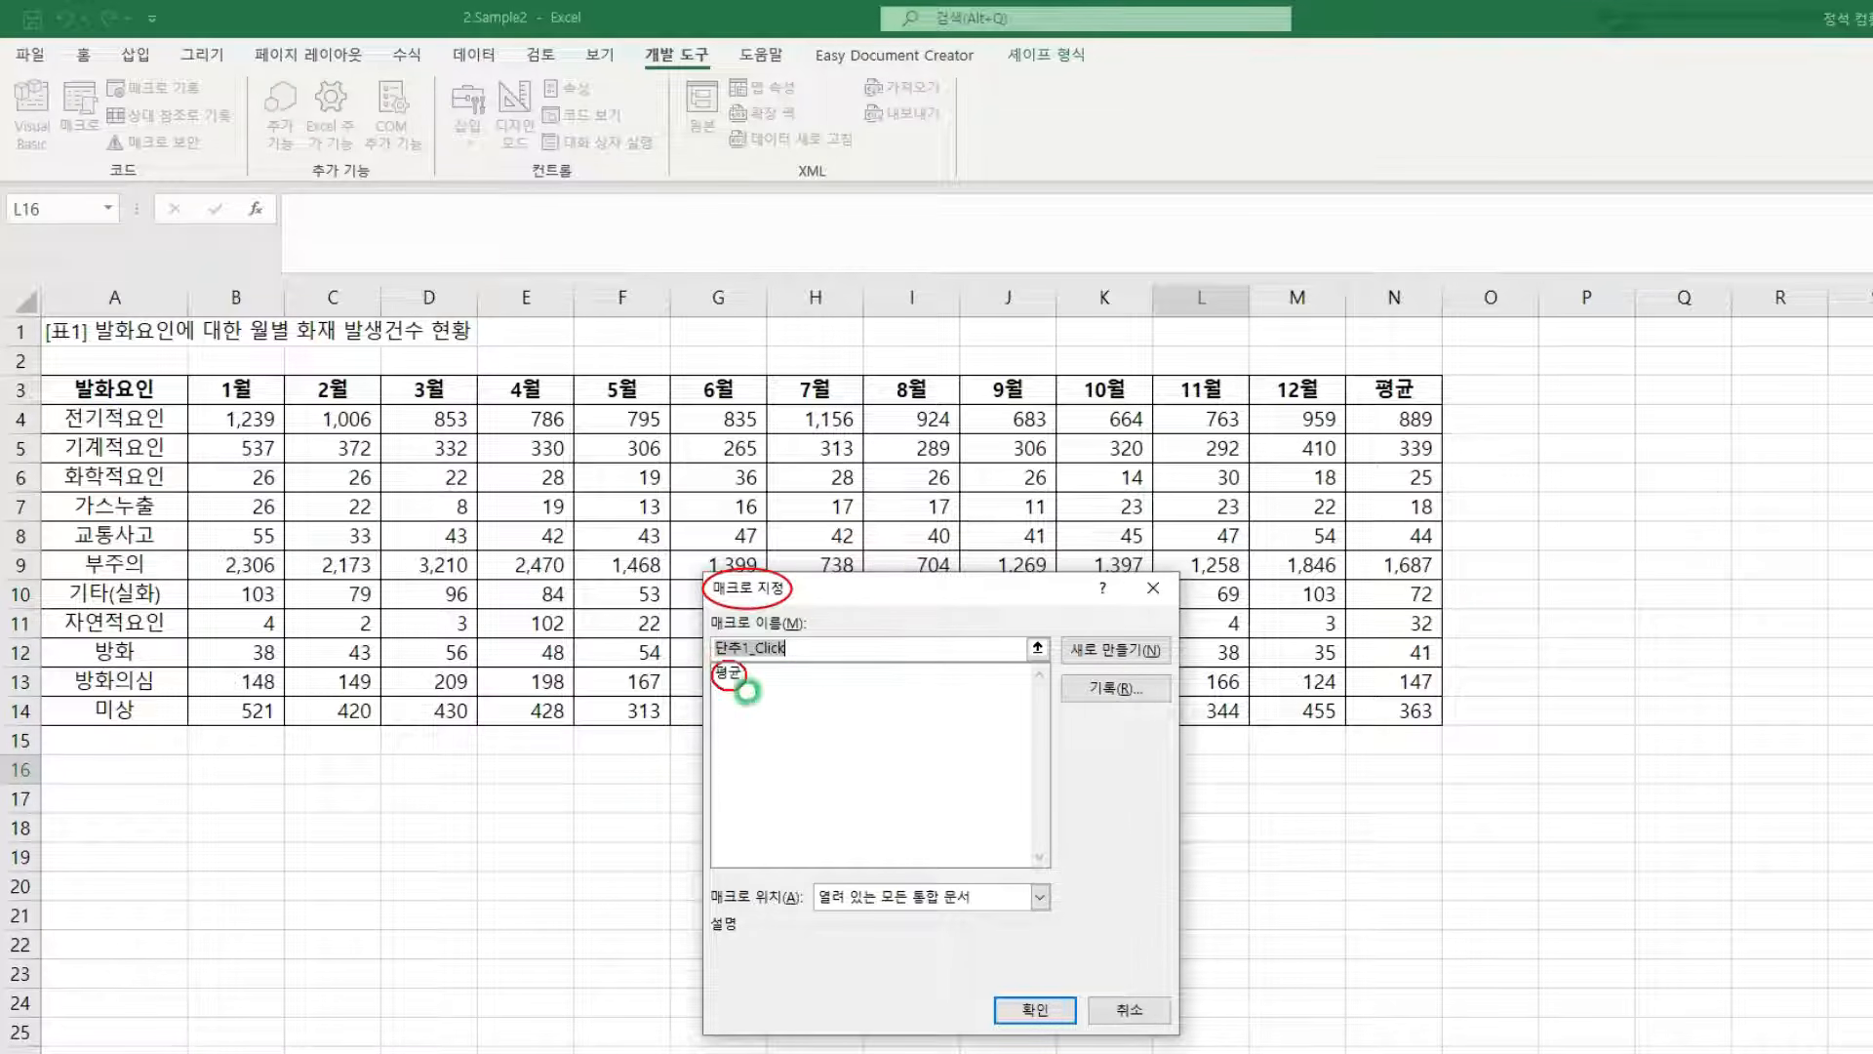
{"action": "key", "text": "Escape"}
{"action": "left_click", "coordinate": [732, 675]}
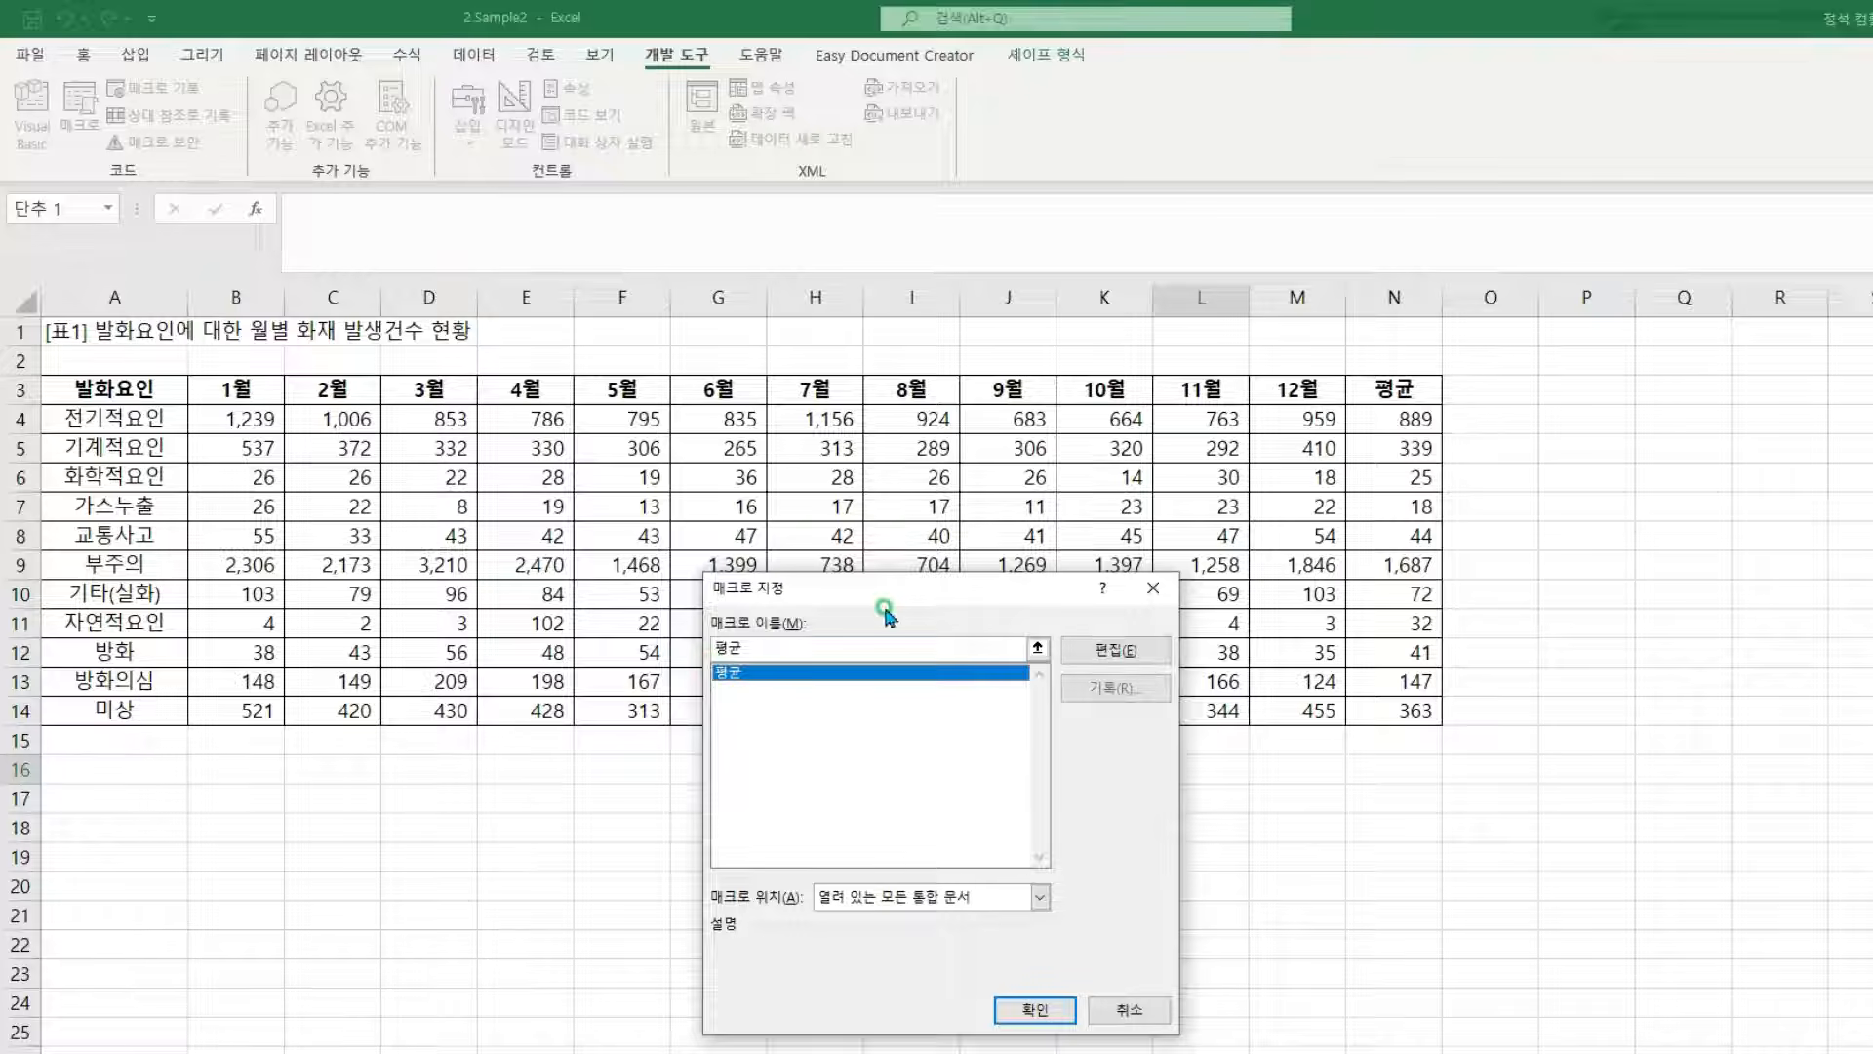
{"action": "left_click", "coordinate": [1010, 1009]}
- Replace the button's caption with 평균 and deselect the button
{"action": "left_click", "coordinate": [356, 822]}
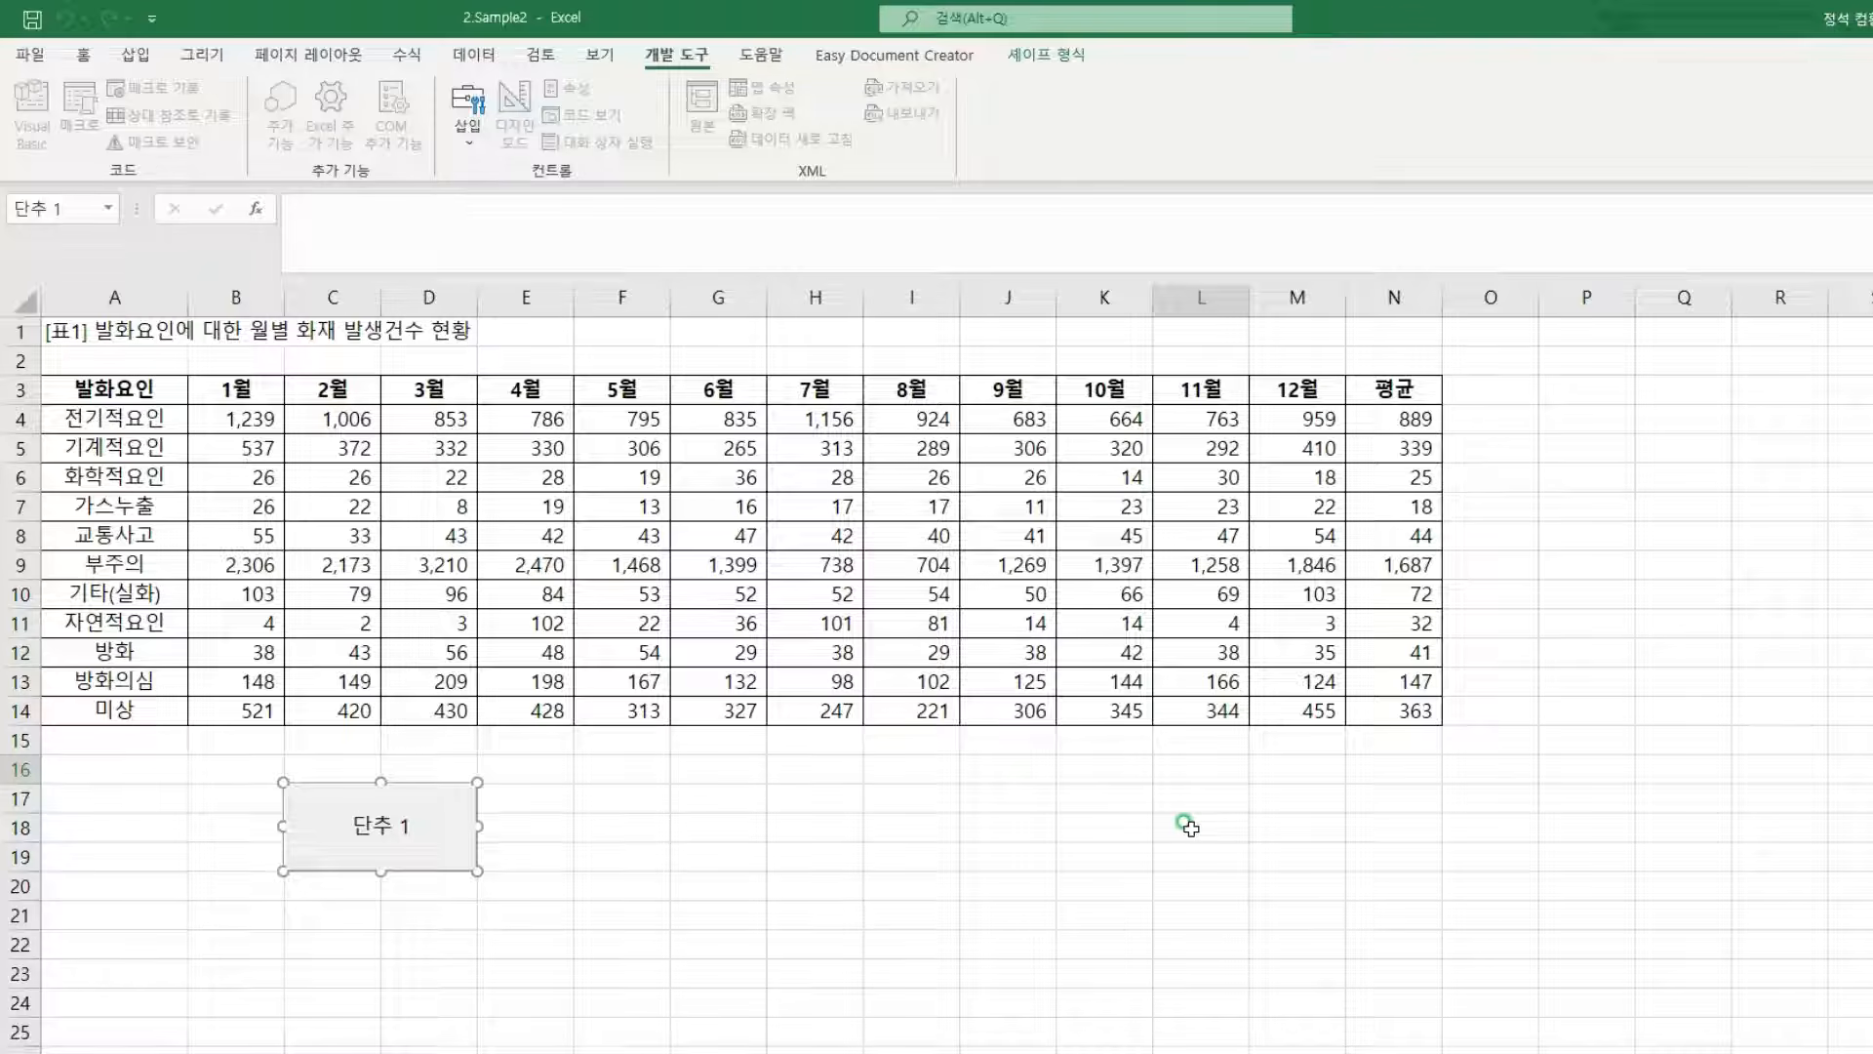
{"action": "key", "text": "Delete"}
{"action": "key", "text": "Delete"}
{"action": "key", "text": "Delete"}
{"action": "type", "text": "평균"}
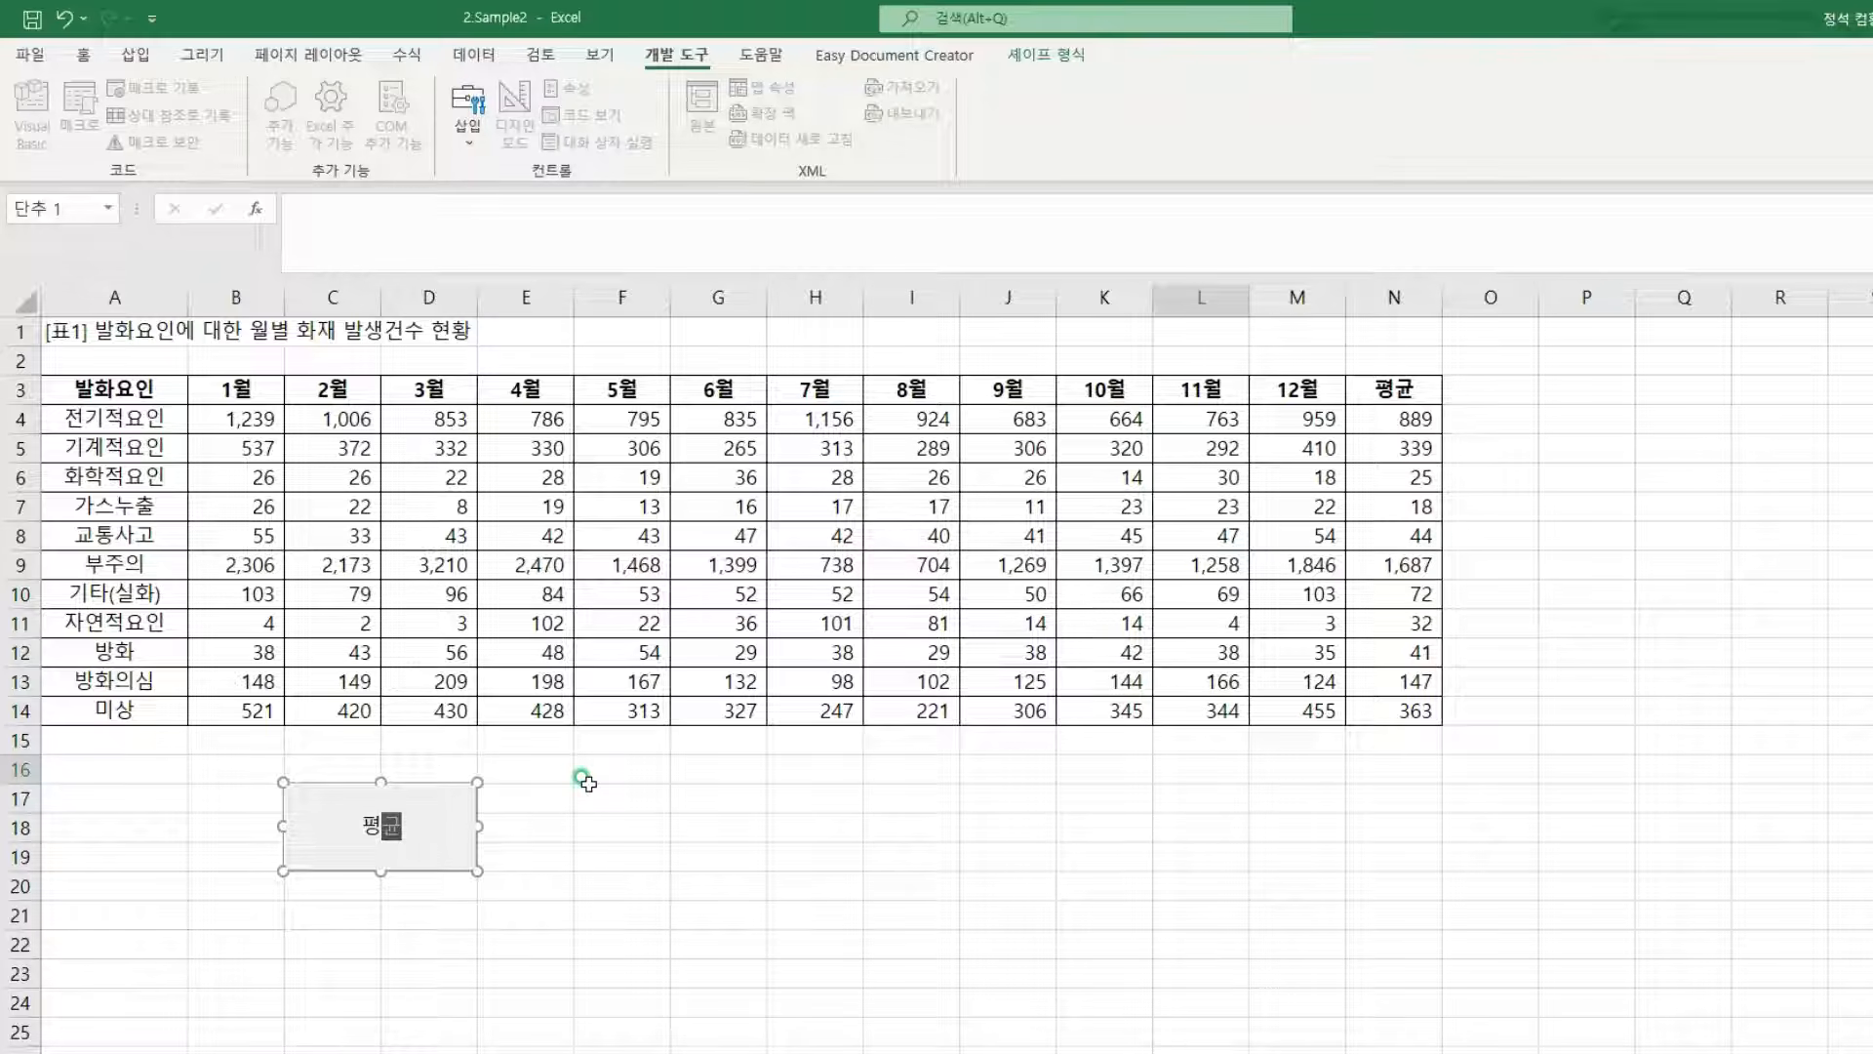
{"action": "left_click", "coordinate": [588, 785]}
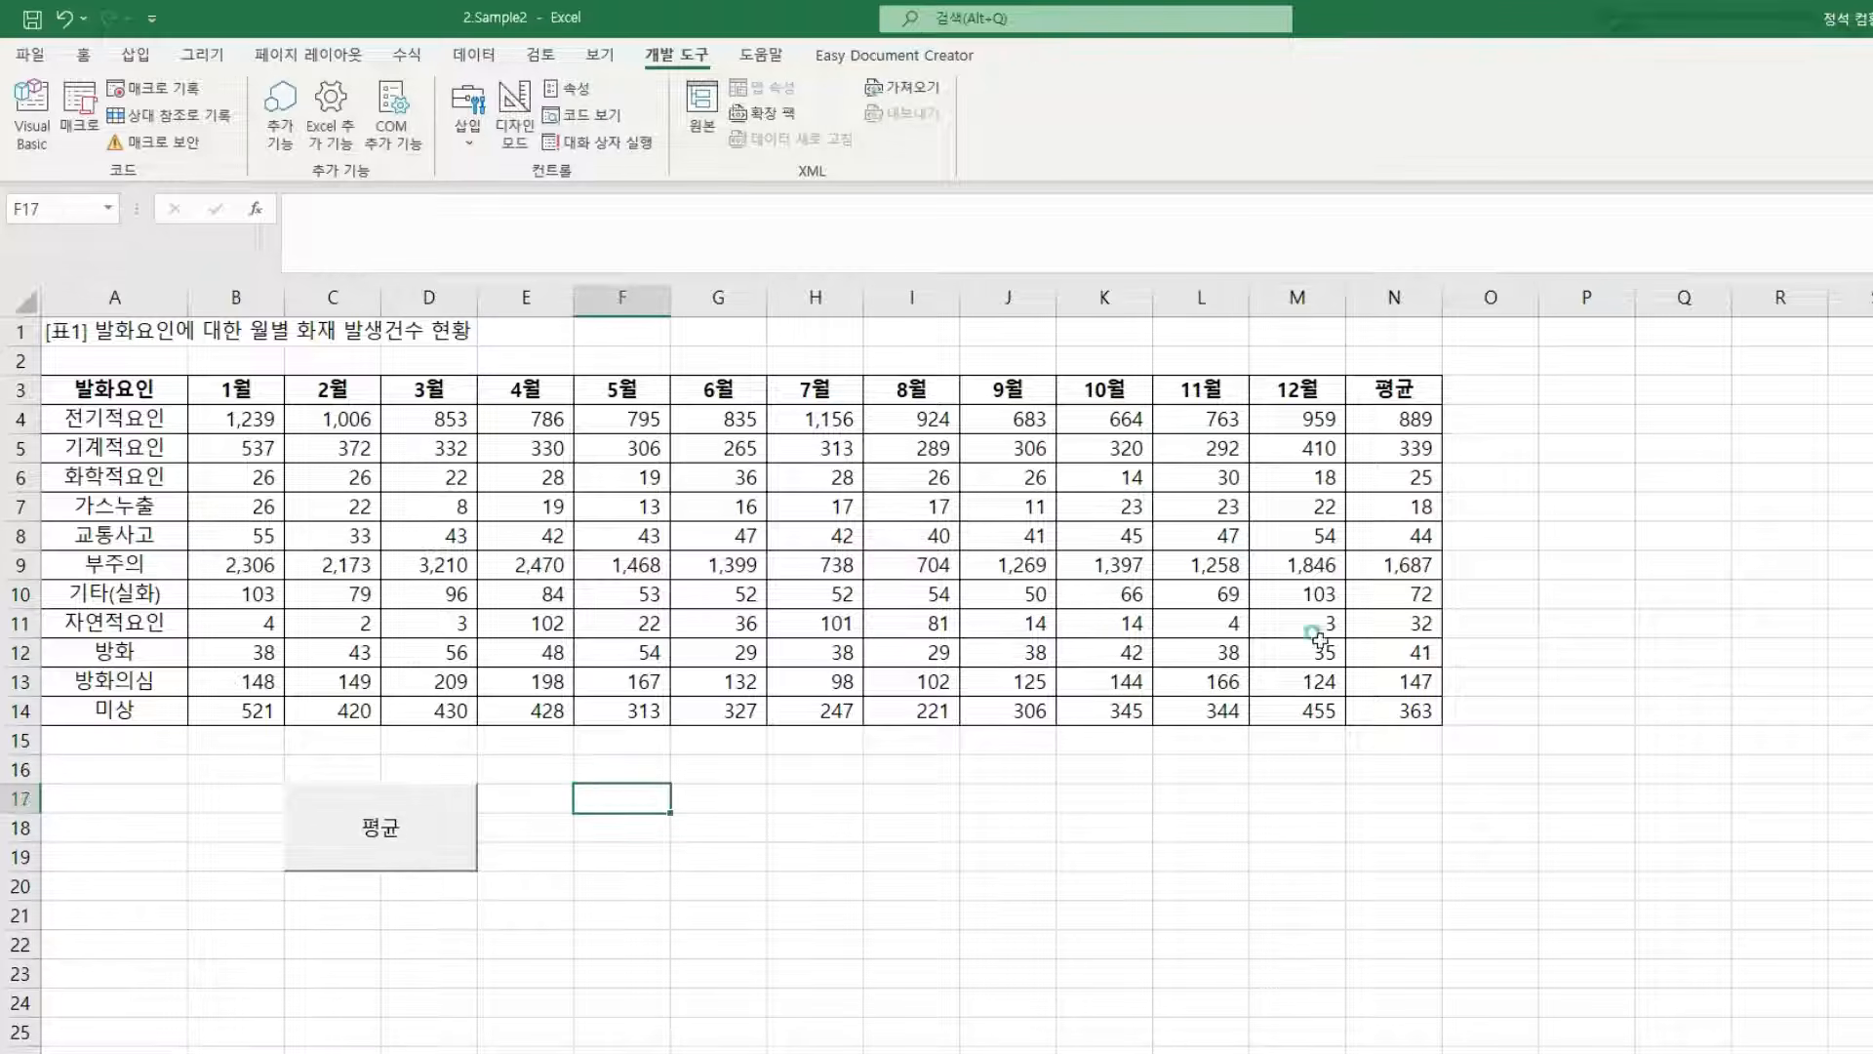
- Clear the averages in N4:N14 and run the 평균 macro from its button to test it
{"action": "mouse_move", "coordinate": [1349, 408]}
{"action": "left_mouse_down"}
{"action": "mouse_move", "coordinate": [1435, 610]}
{"action": "mouse_move", "coordinate": [1436, 719]}
{"action": "left_mouse_up"}
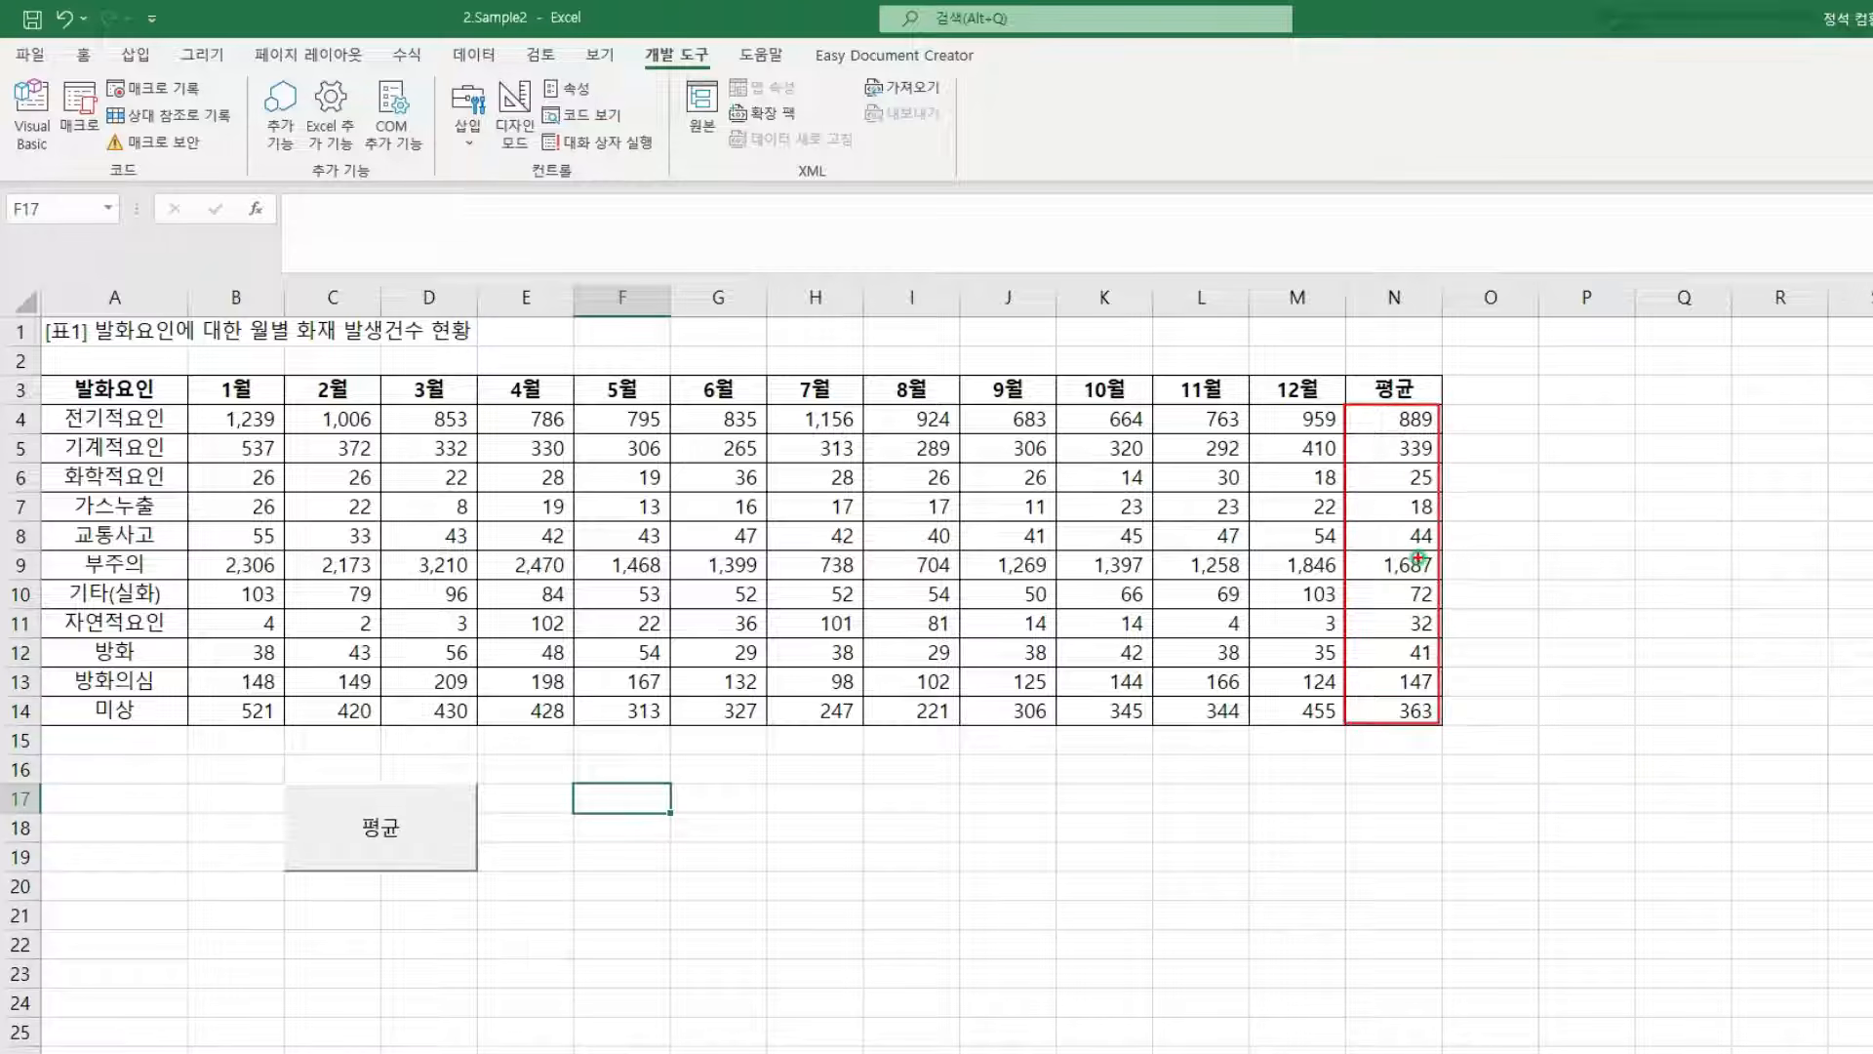
{"action": "left_click_drag", "start_coordinate": [1414, 420], "coordinate": [1428, 701]}
{"action": "key", "text": "Delete"}
{"action": "left_click", "coordinate": [607, 824]}
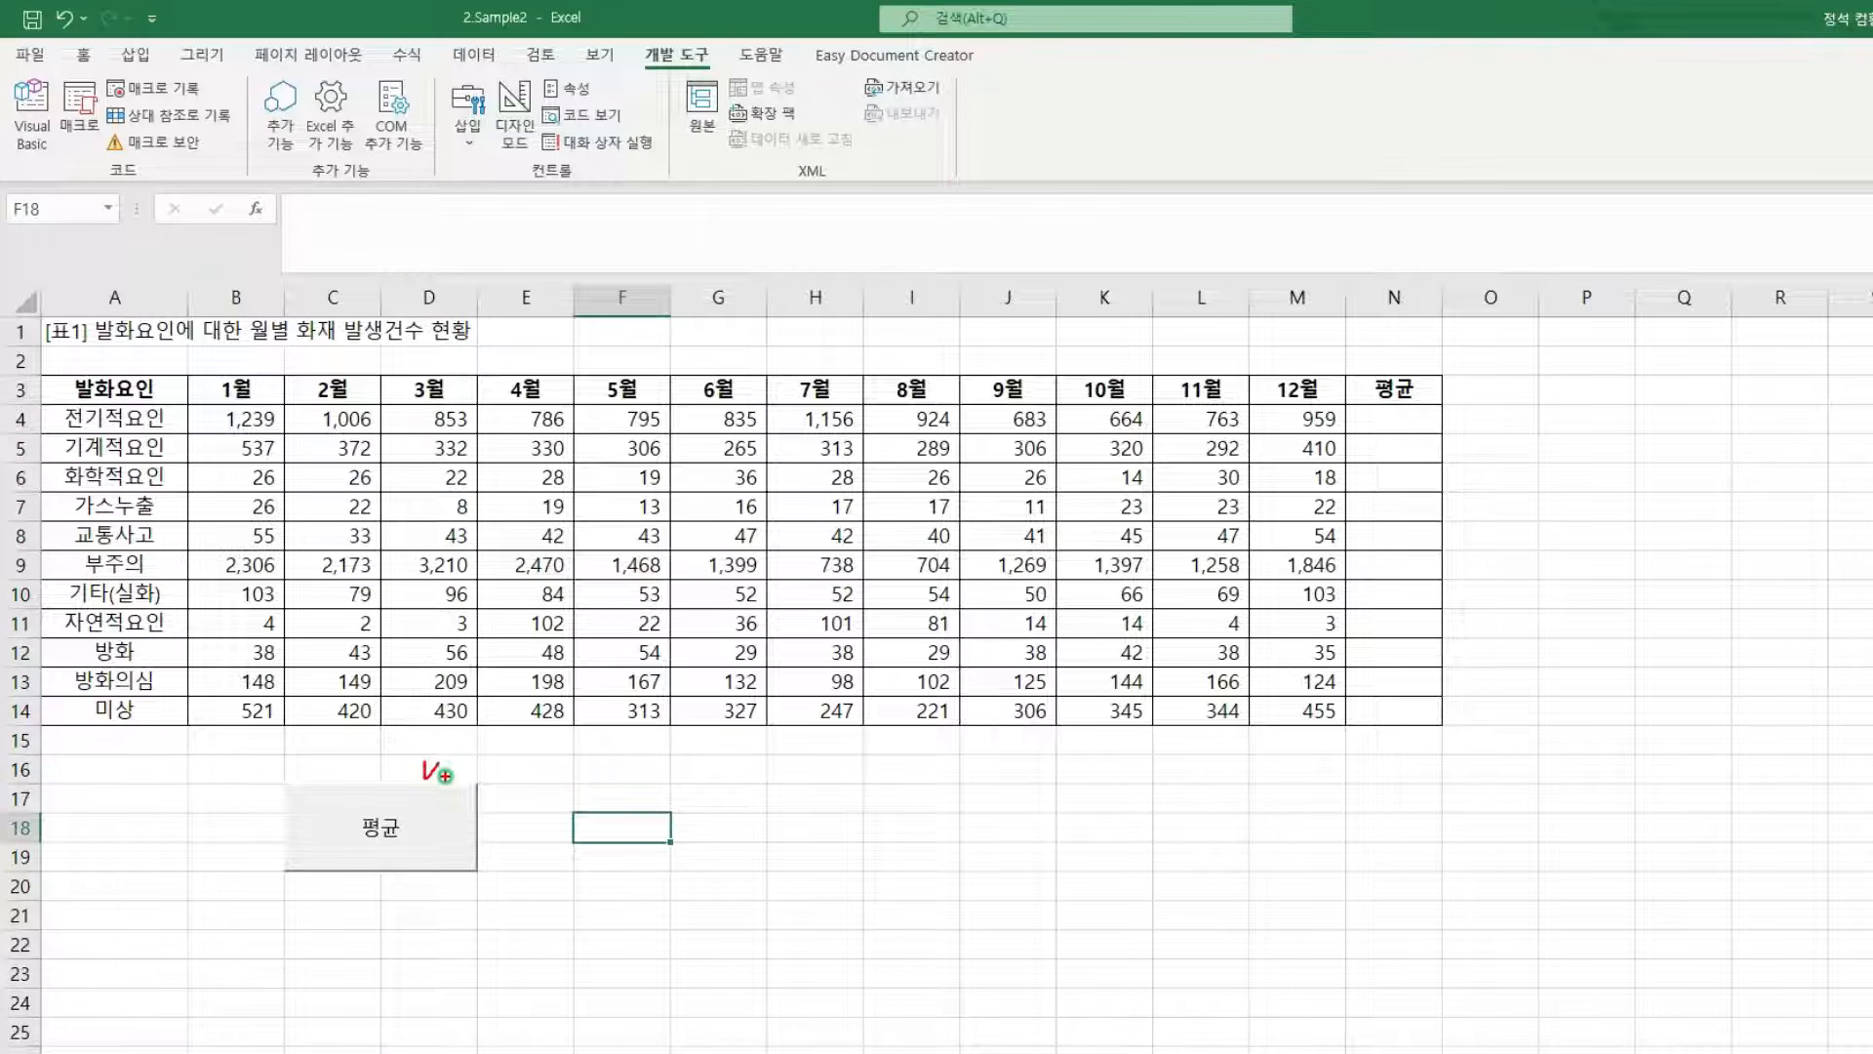
{"action": "left_click", "coordinate": [417, 815]}
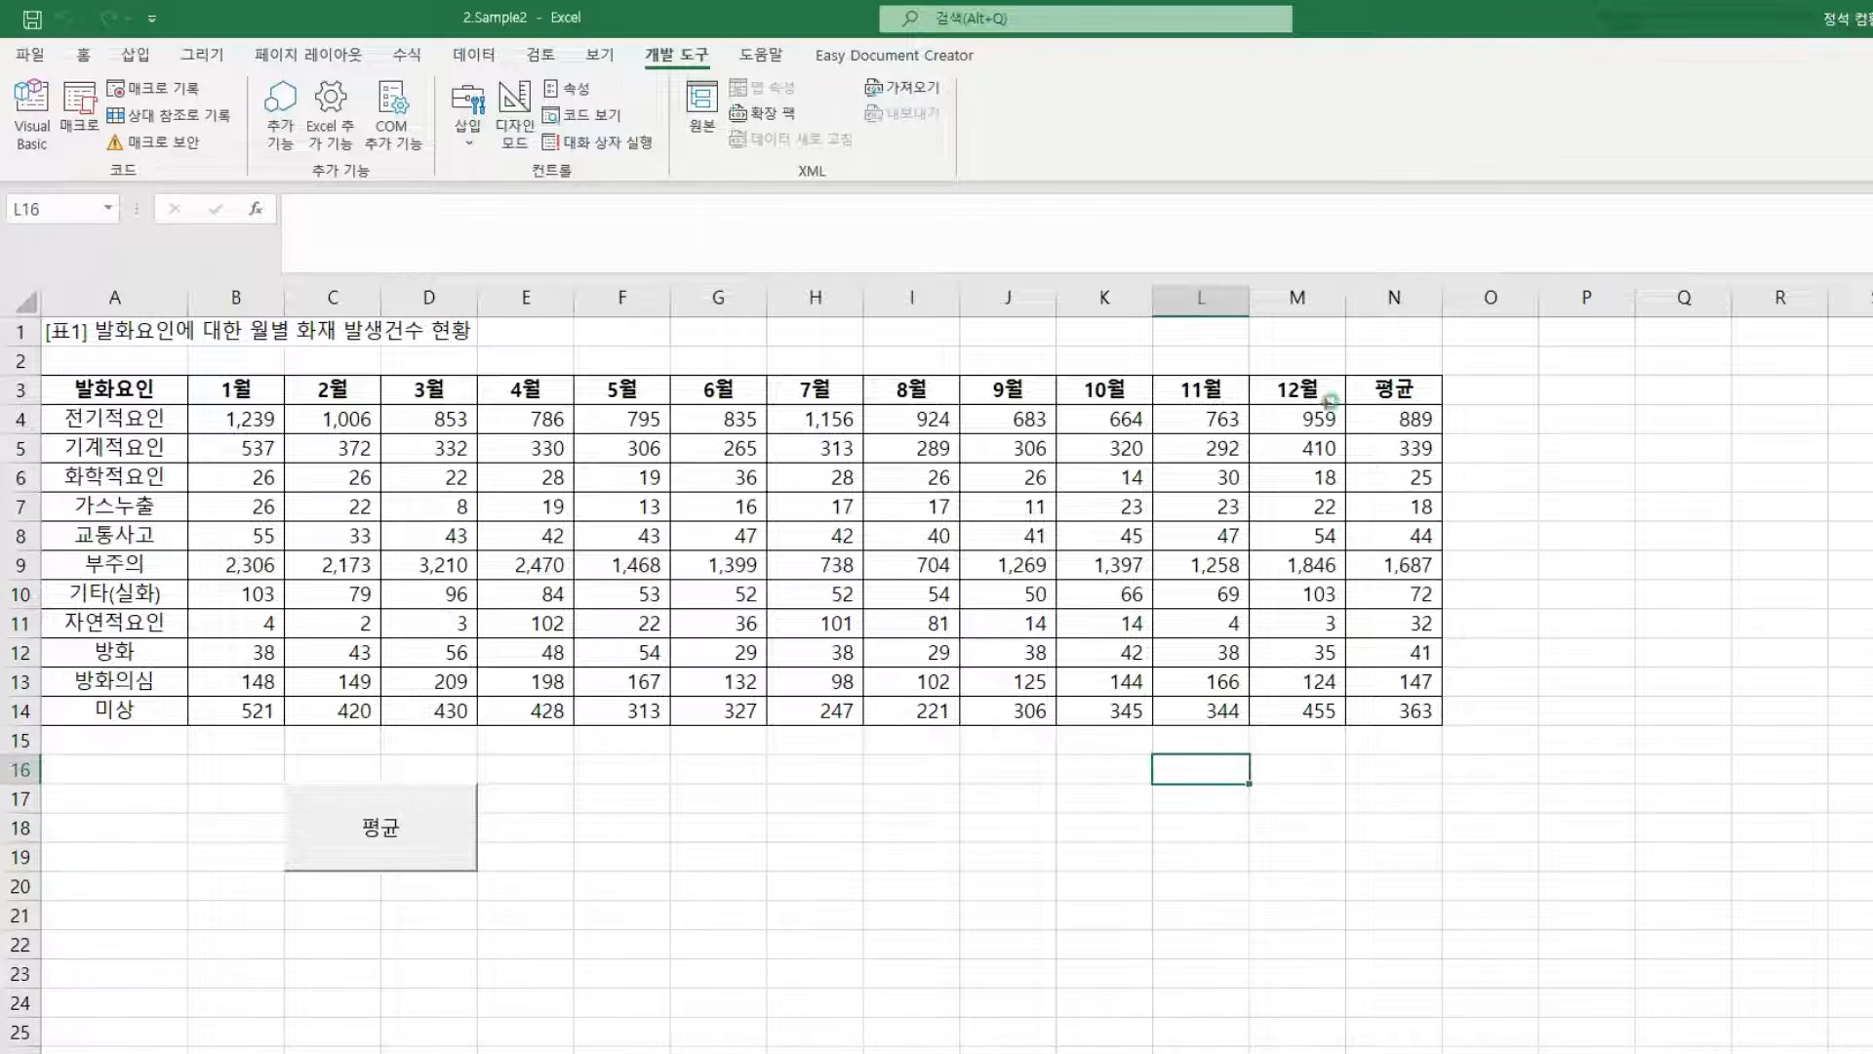
{"action": "left_click_drag", "start_coordinate": [1351, 402], "coordinate": [1441, 722]}
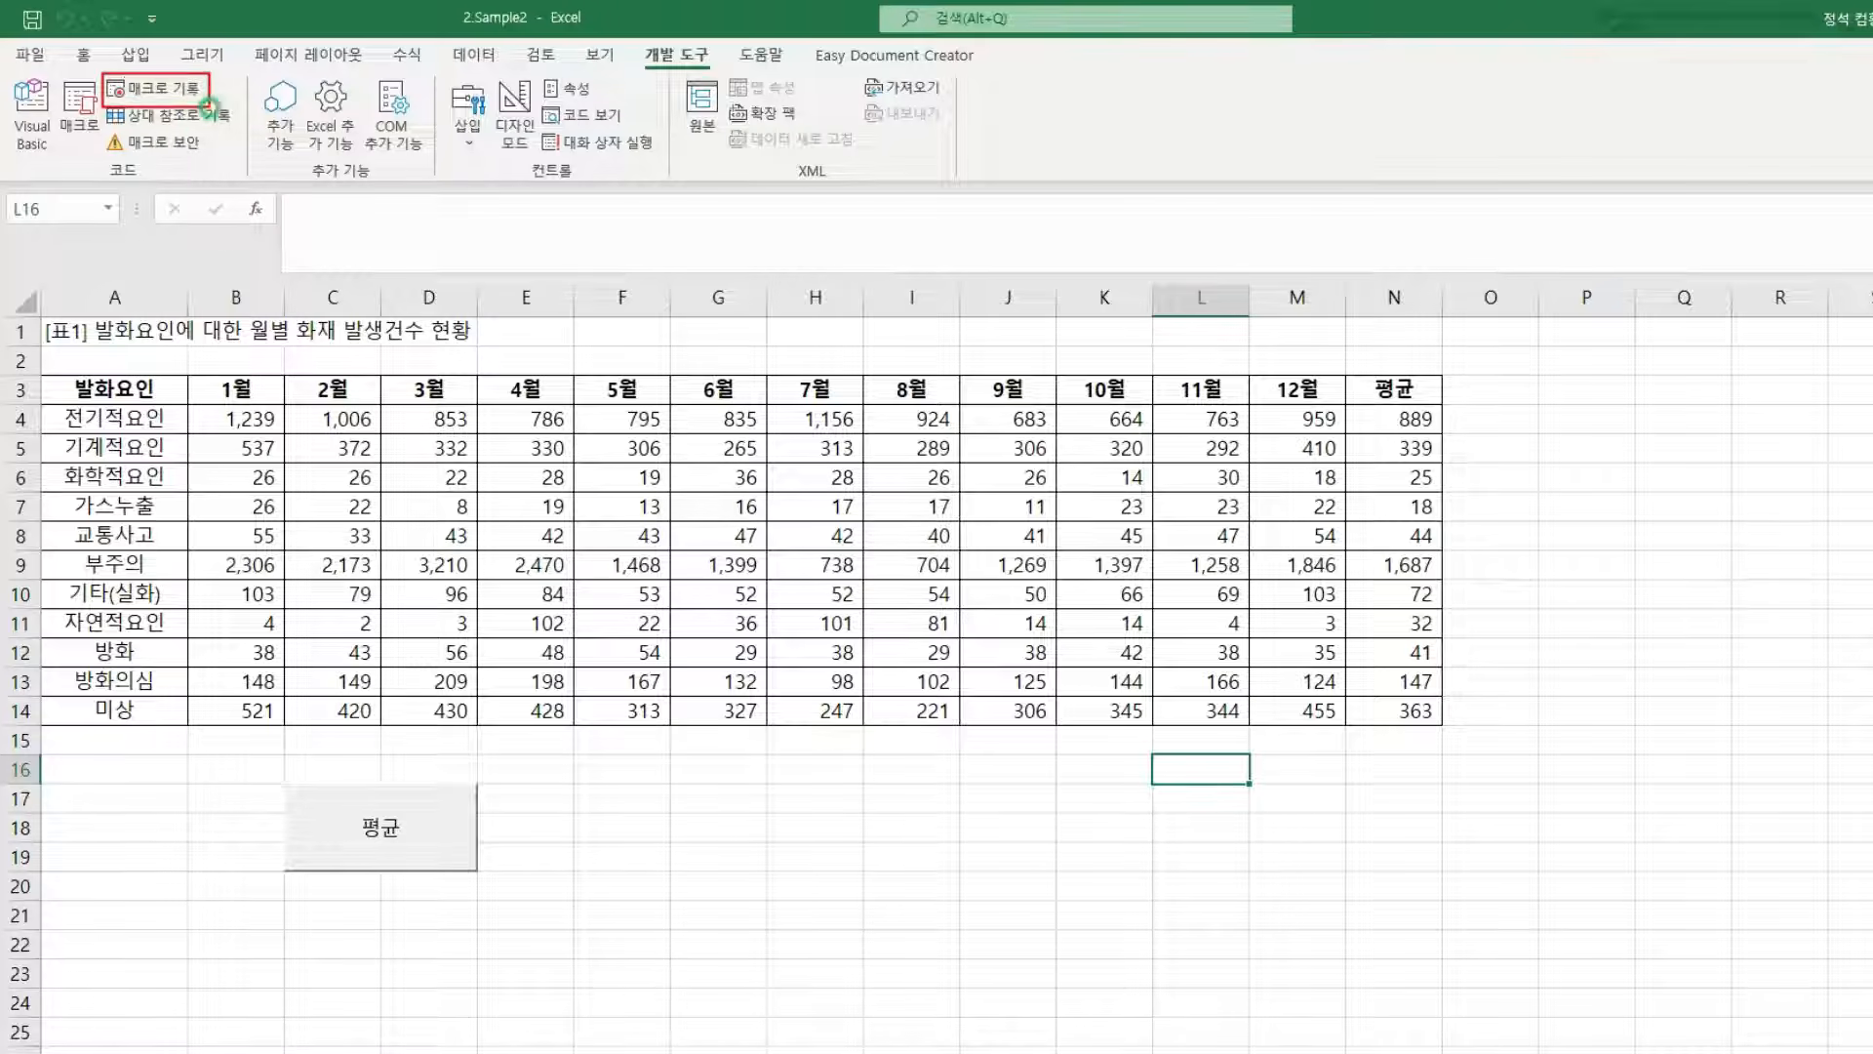
- Start recording a macro named 서식, stored in the current workbook
{"action": "left_click", "coordinate": [148, 94]}
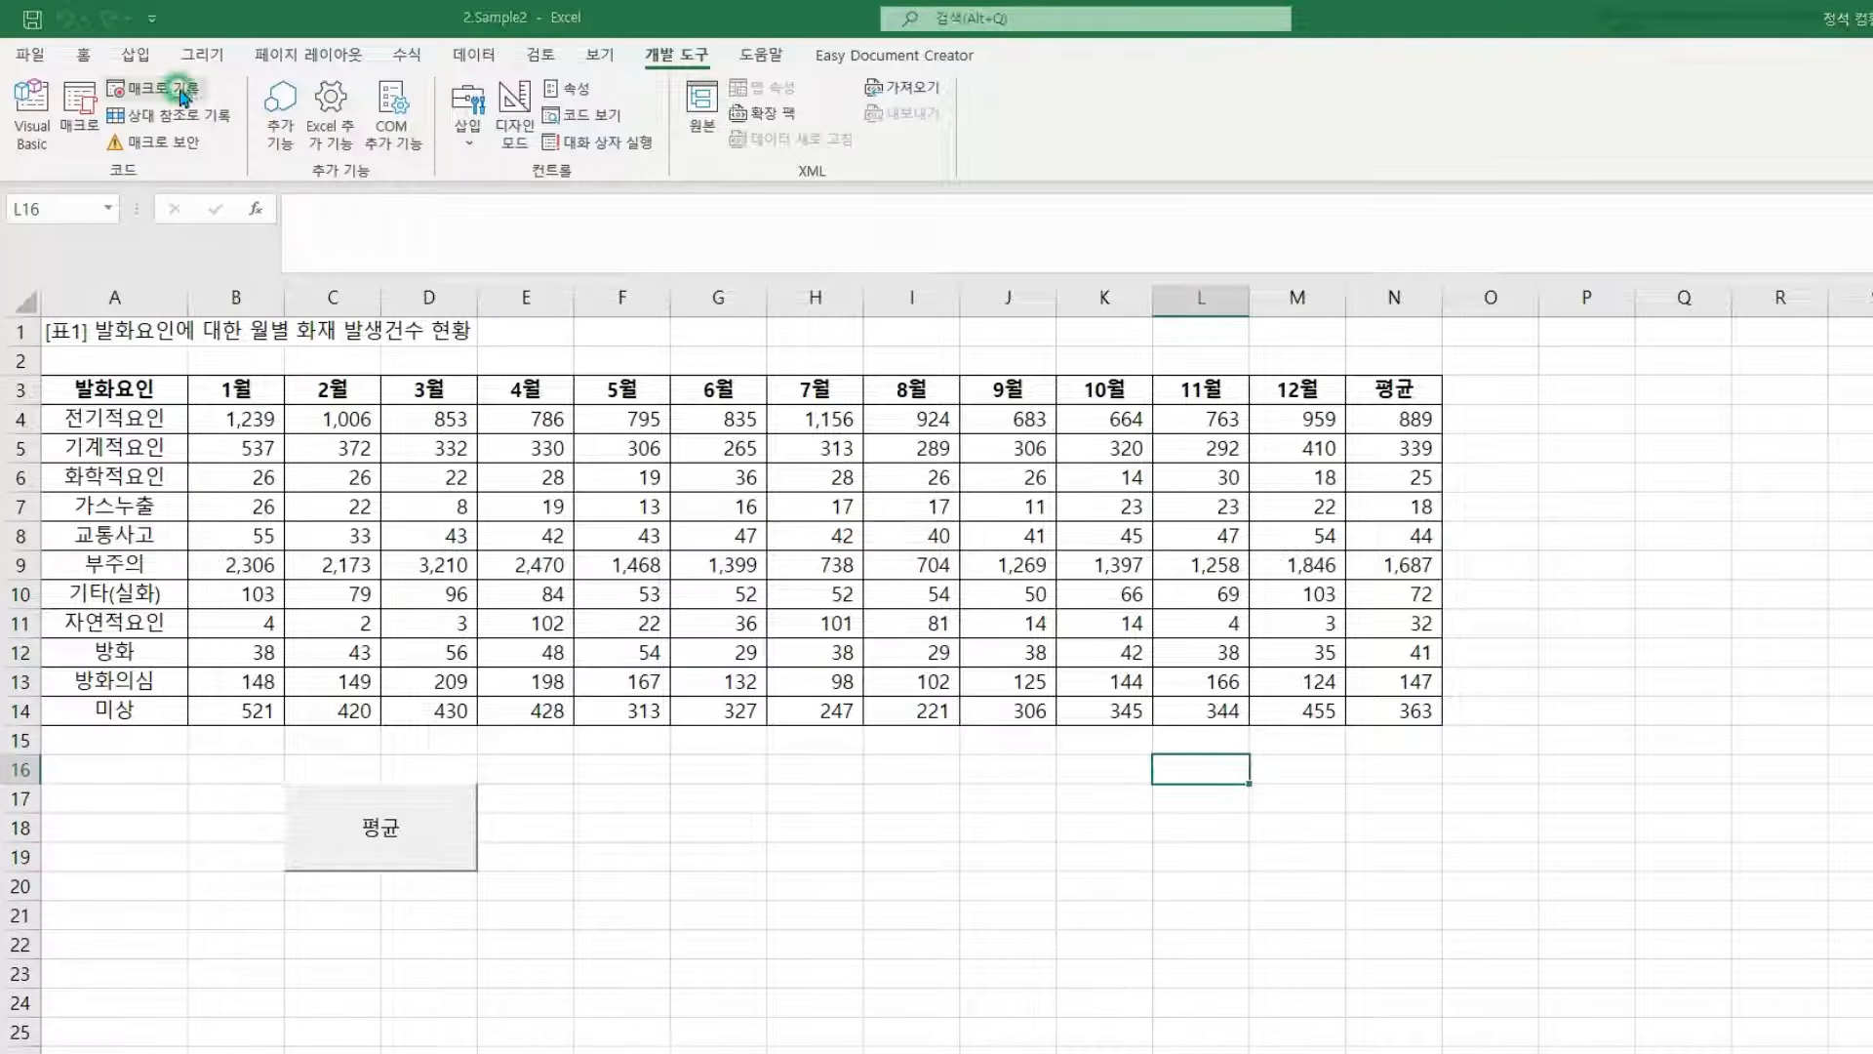
{"action": "type", "text": "ㅅ"}
{"action": "type", "text": "식"}
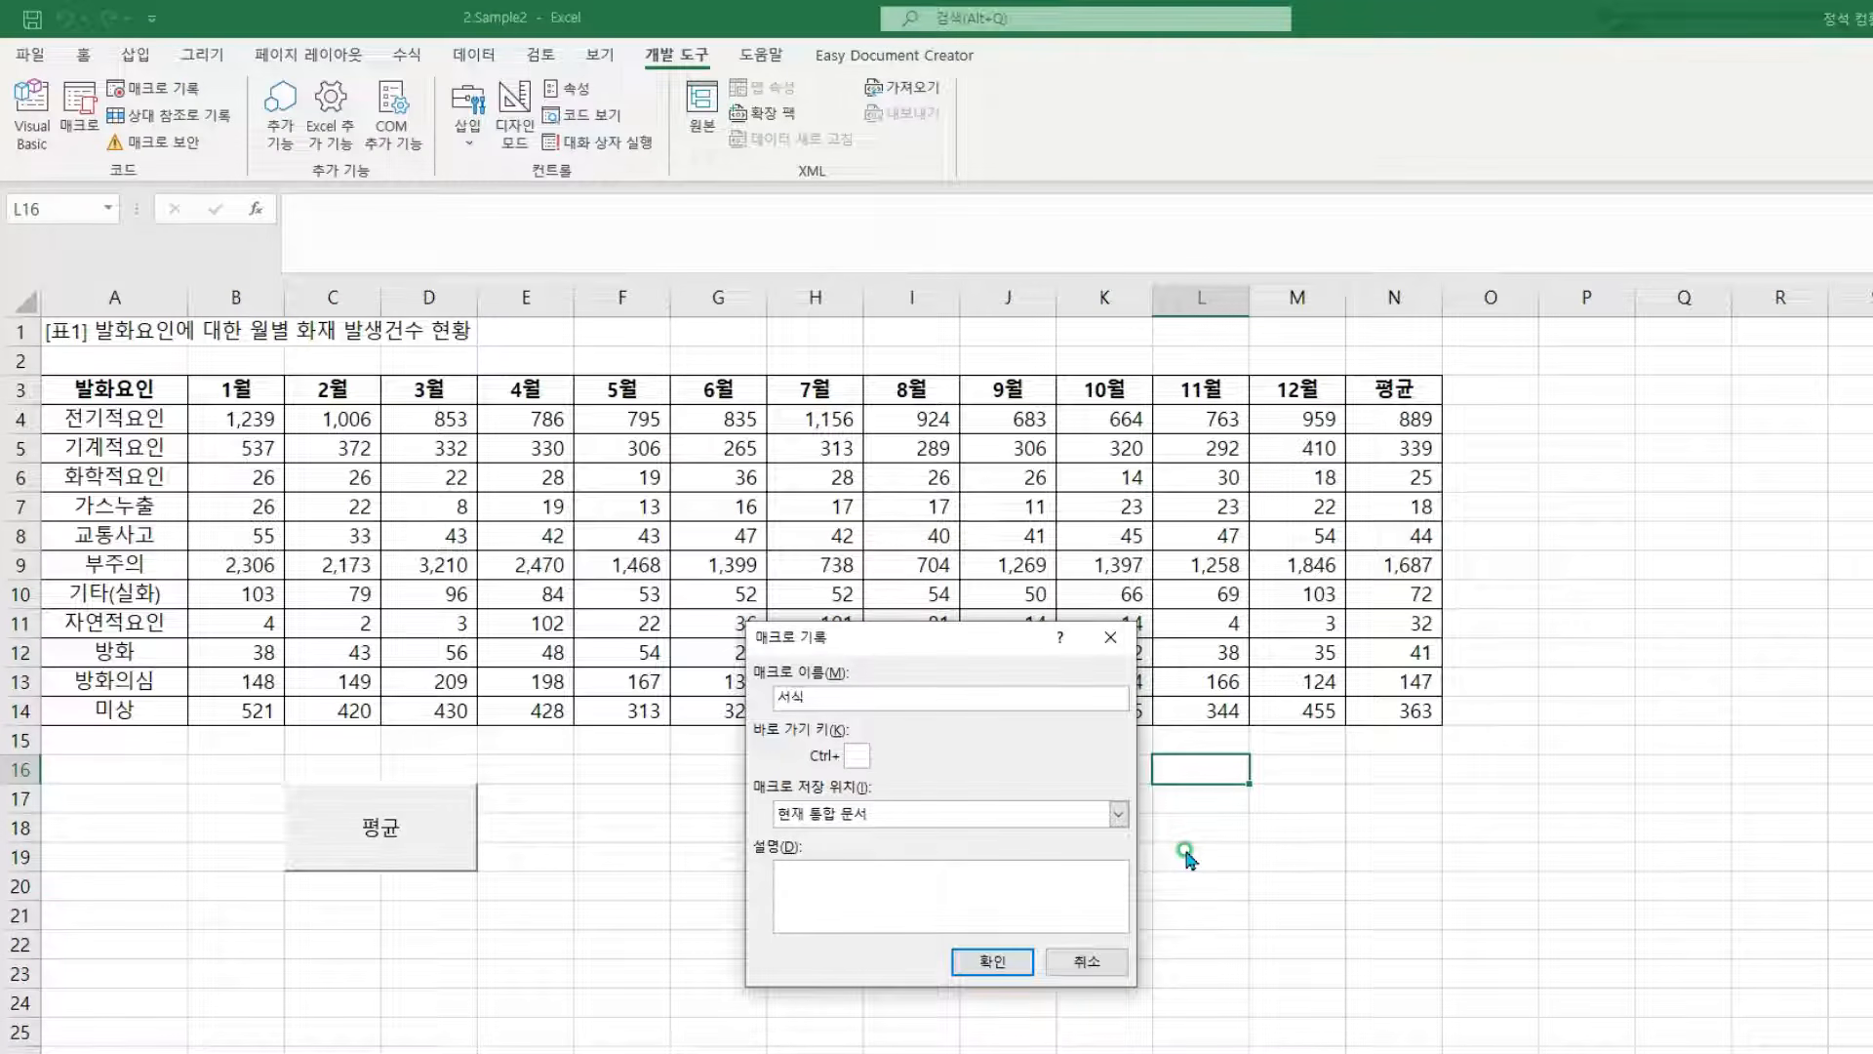
{"action": "key", "text": "ctrl+2"}
{"action": "left_click", "coordinate": [983, 961]}
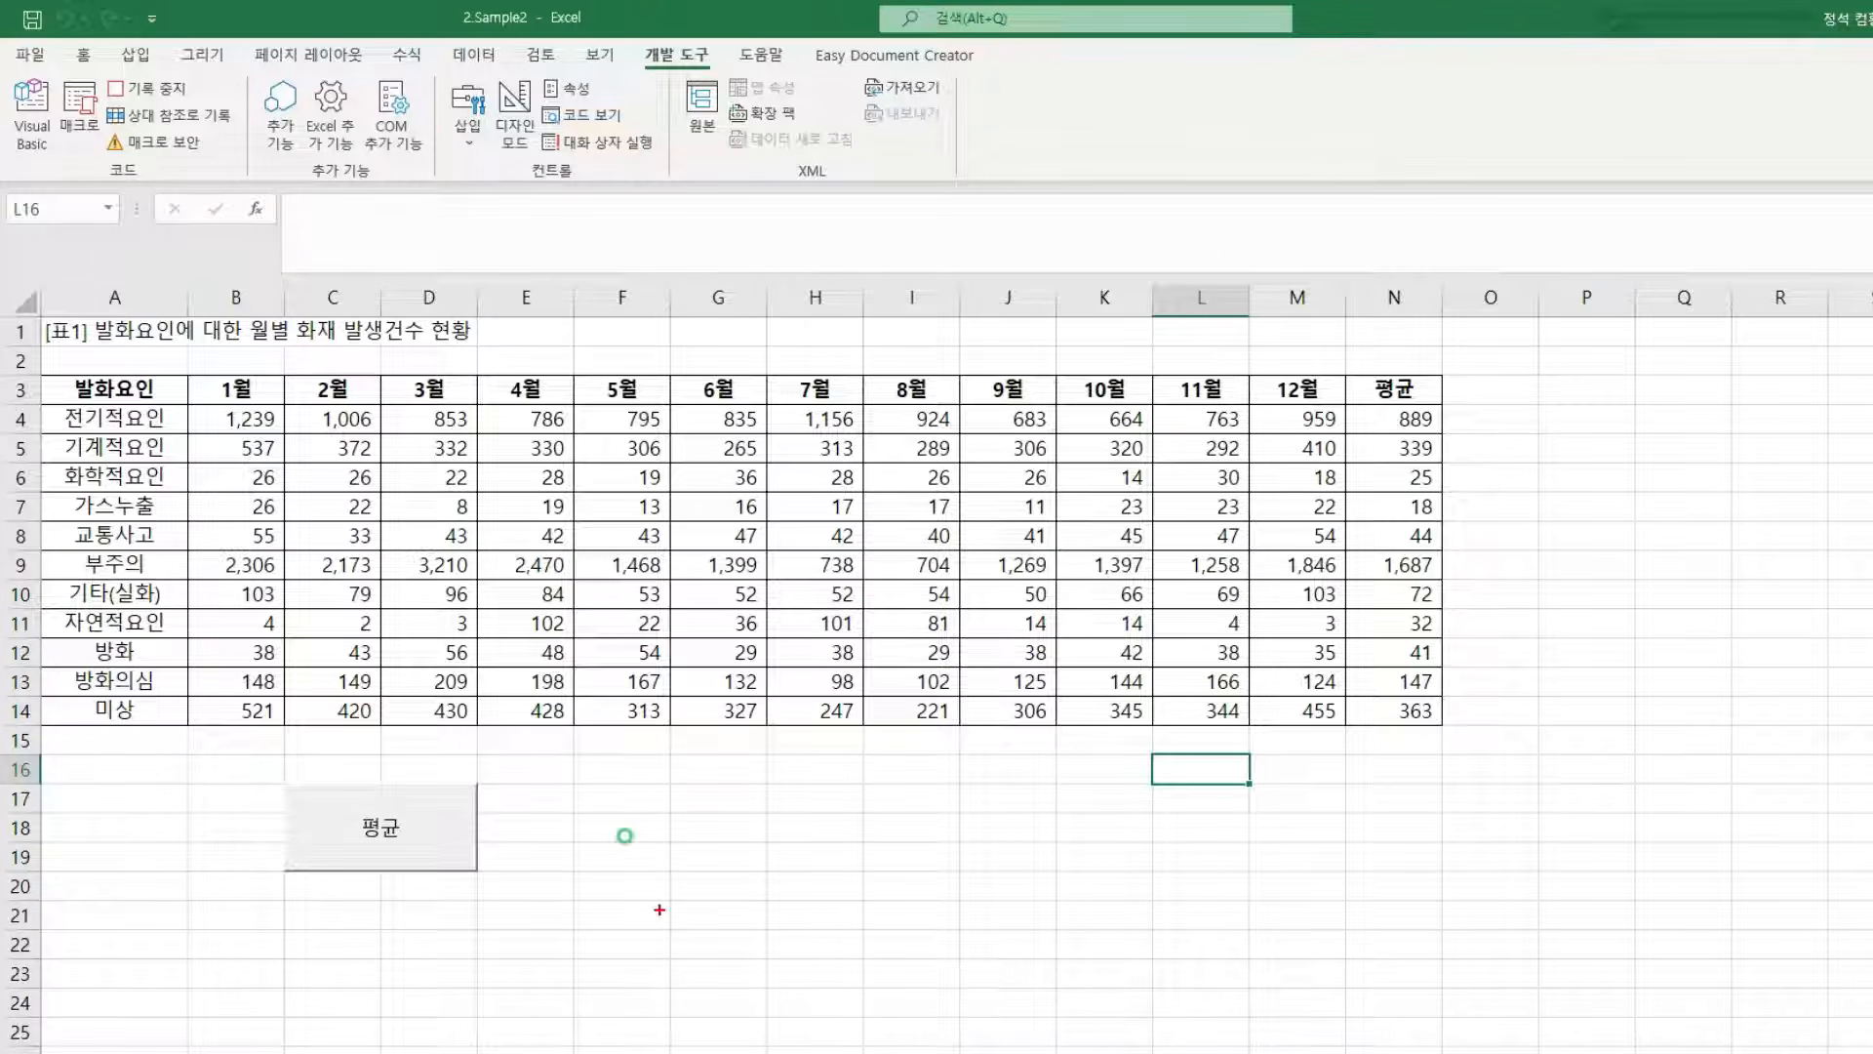
- Set the font colour of B3:B14 and D3:D14 to standard red
{"action": "mouse_move", "coordinate": [191, 373]}
{"action": "left_mouse_down"}
{"action": "mouse_move", "coordinate": [278, 624]}
{"action": "mouse_move", "coordinate": [279, 726]}
{"action": "left_mouse_up"}
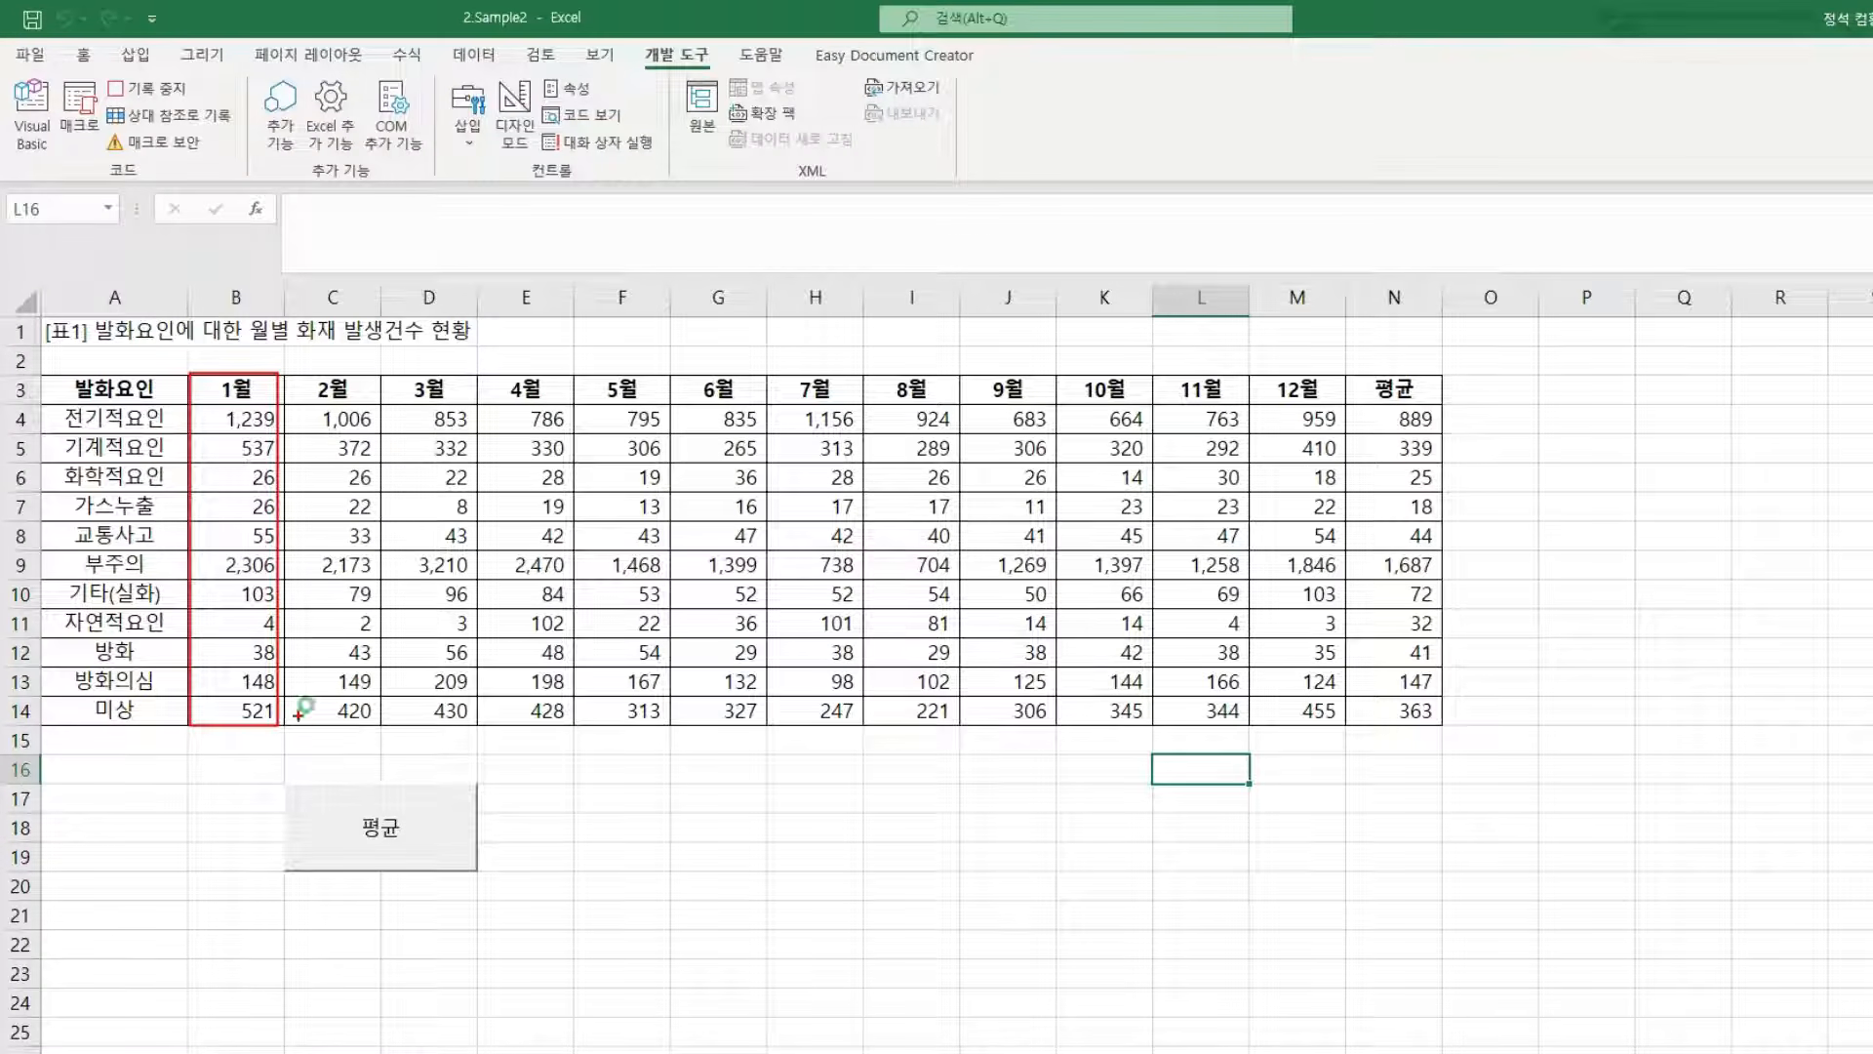
{"action": "mouse_move", "coordinate": [388, 374]}
{"action": "left_mouse_down"}
{"action": "mouse_move", "coordinate": [472, 527]}
{"action": "mouse_move", "coordinate": [475, 724]}
{"action": "left_mouse_up"}
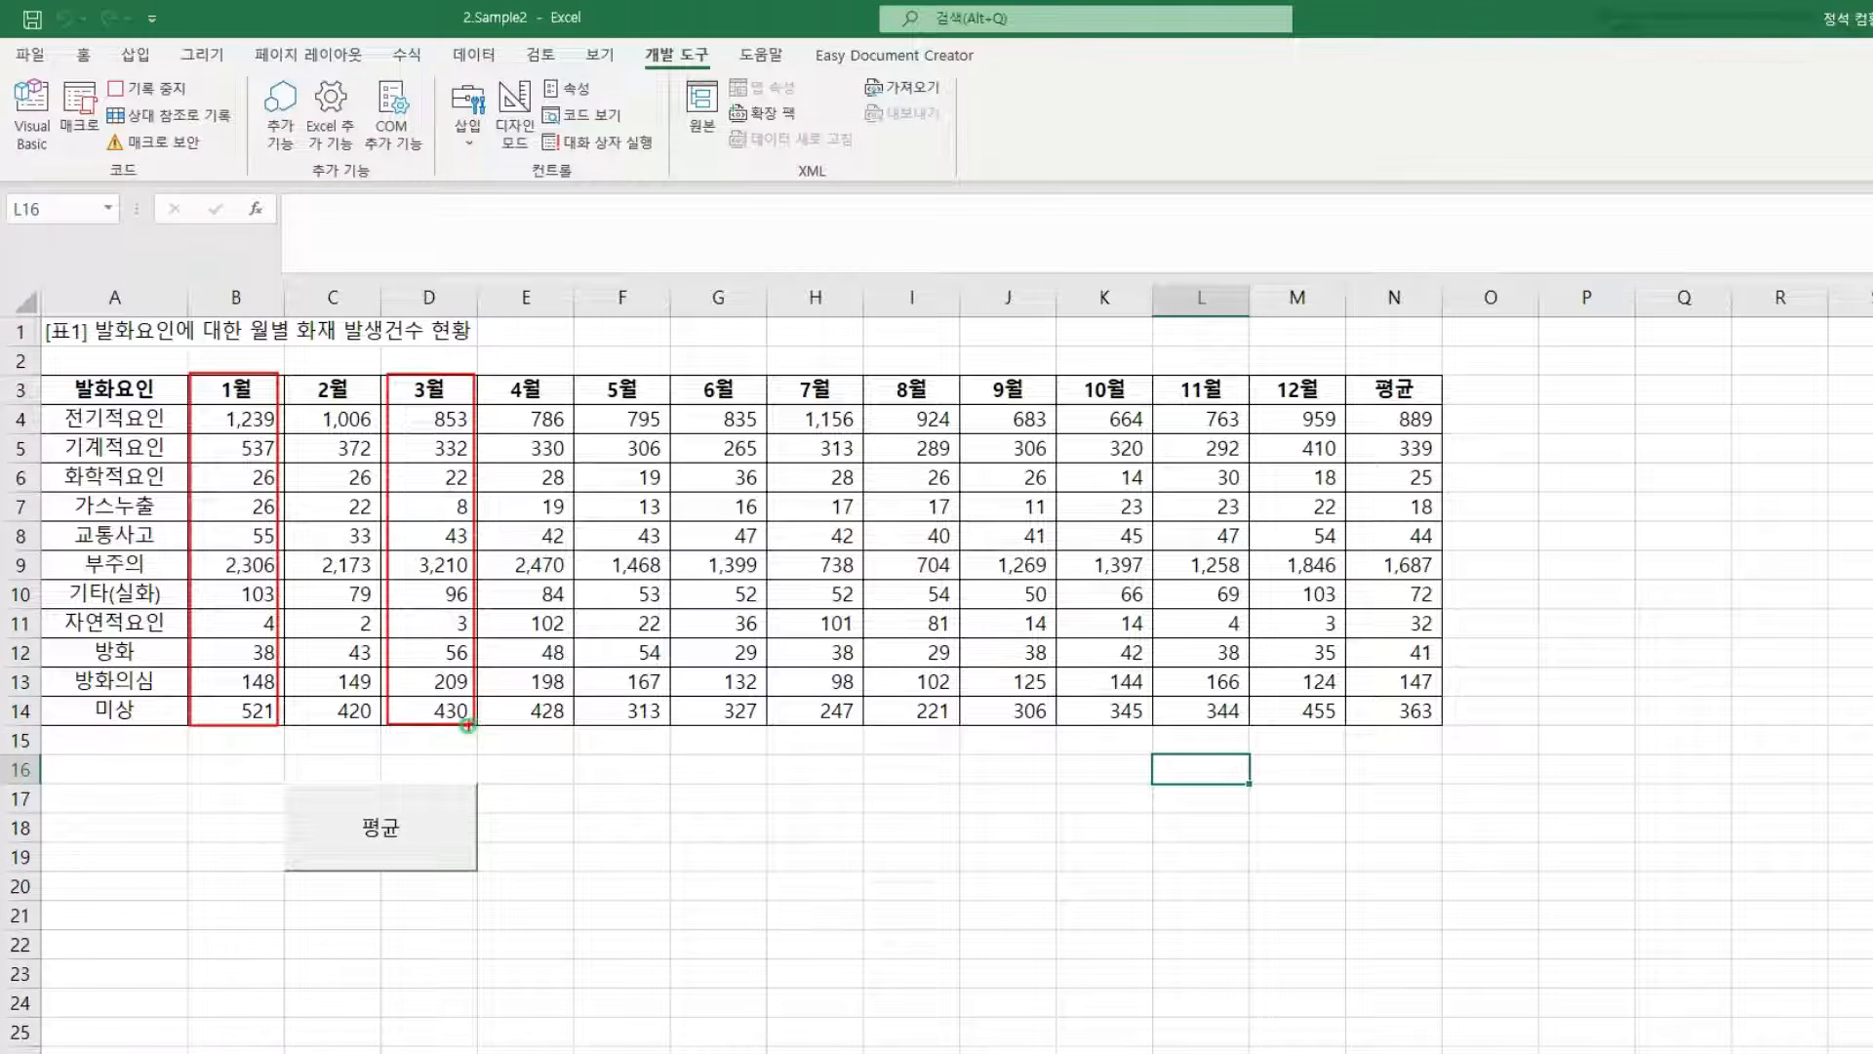
{"action": "mouse_move", "coordinate": [235, 389]}
{"action": "left_mouse_down"}
{"action": "mouse_move", "coordinate": [251, 406]}
{"action": "mouse_move", "coordinate": [252, 712]}
{"action": "left_mouse_up"}
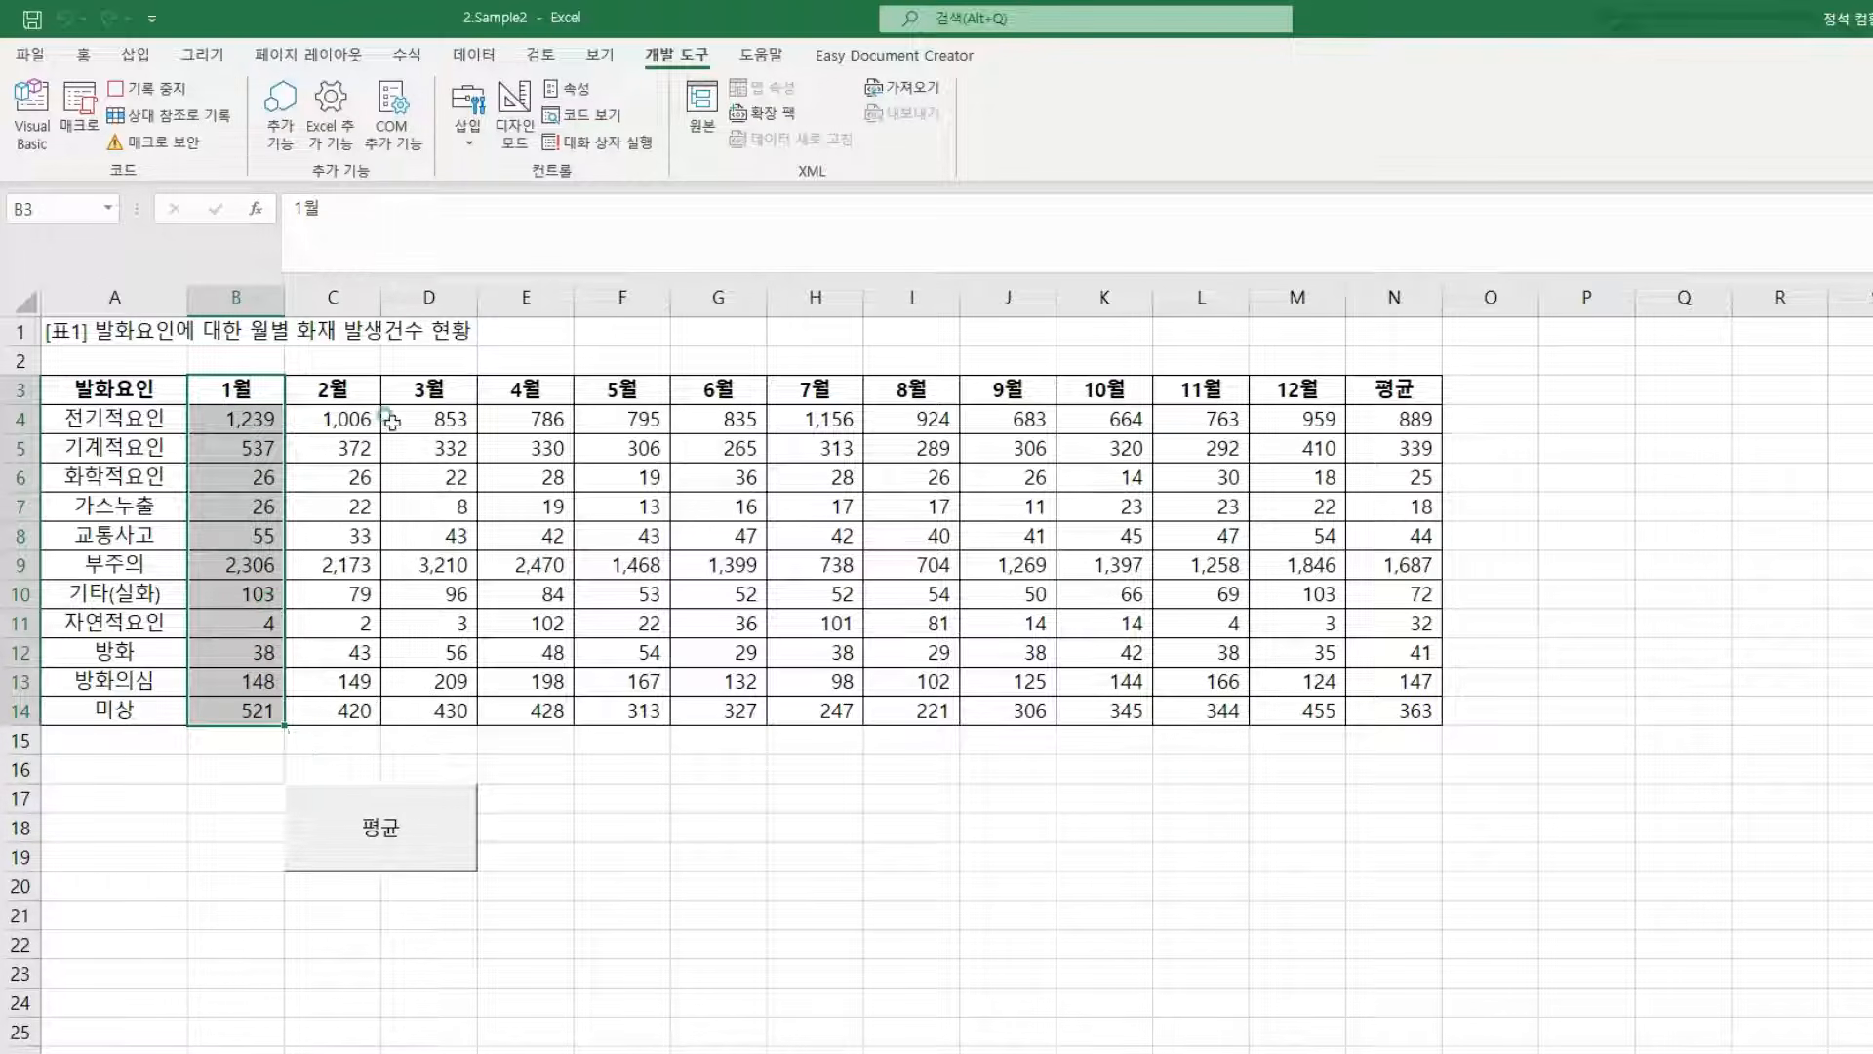
{"action": "left_click_drag", "start_coordinate": [427, 376], "coordinate": [434, 707]}
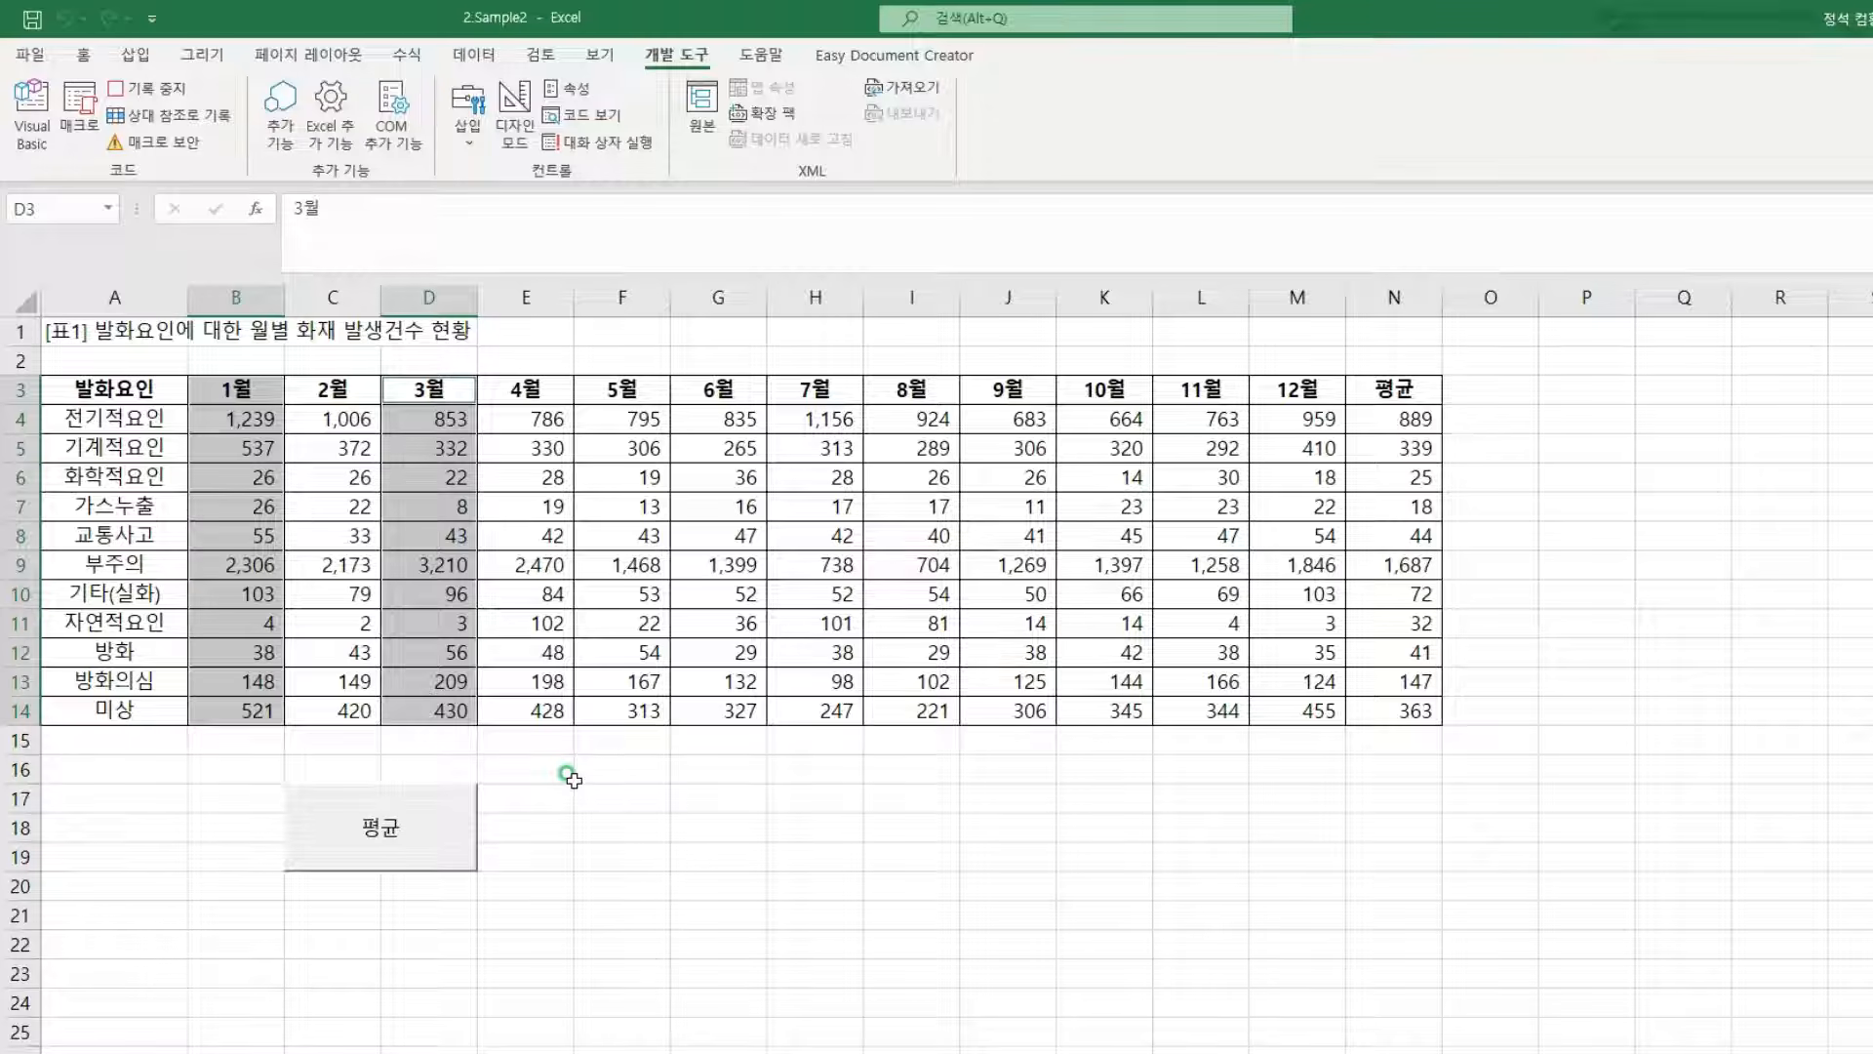
{"action": "left_click", "coordinate": [85, 58]}
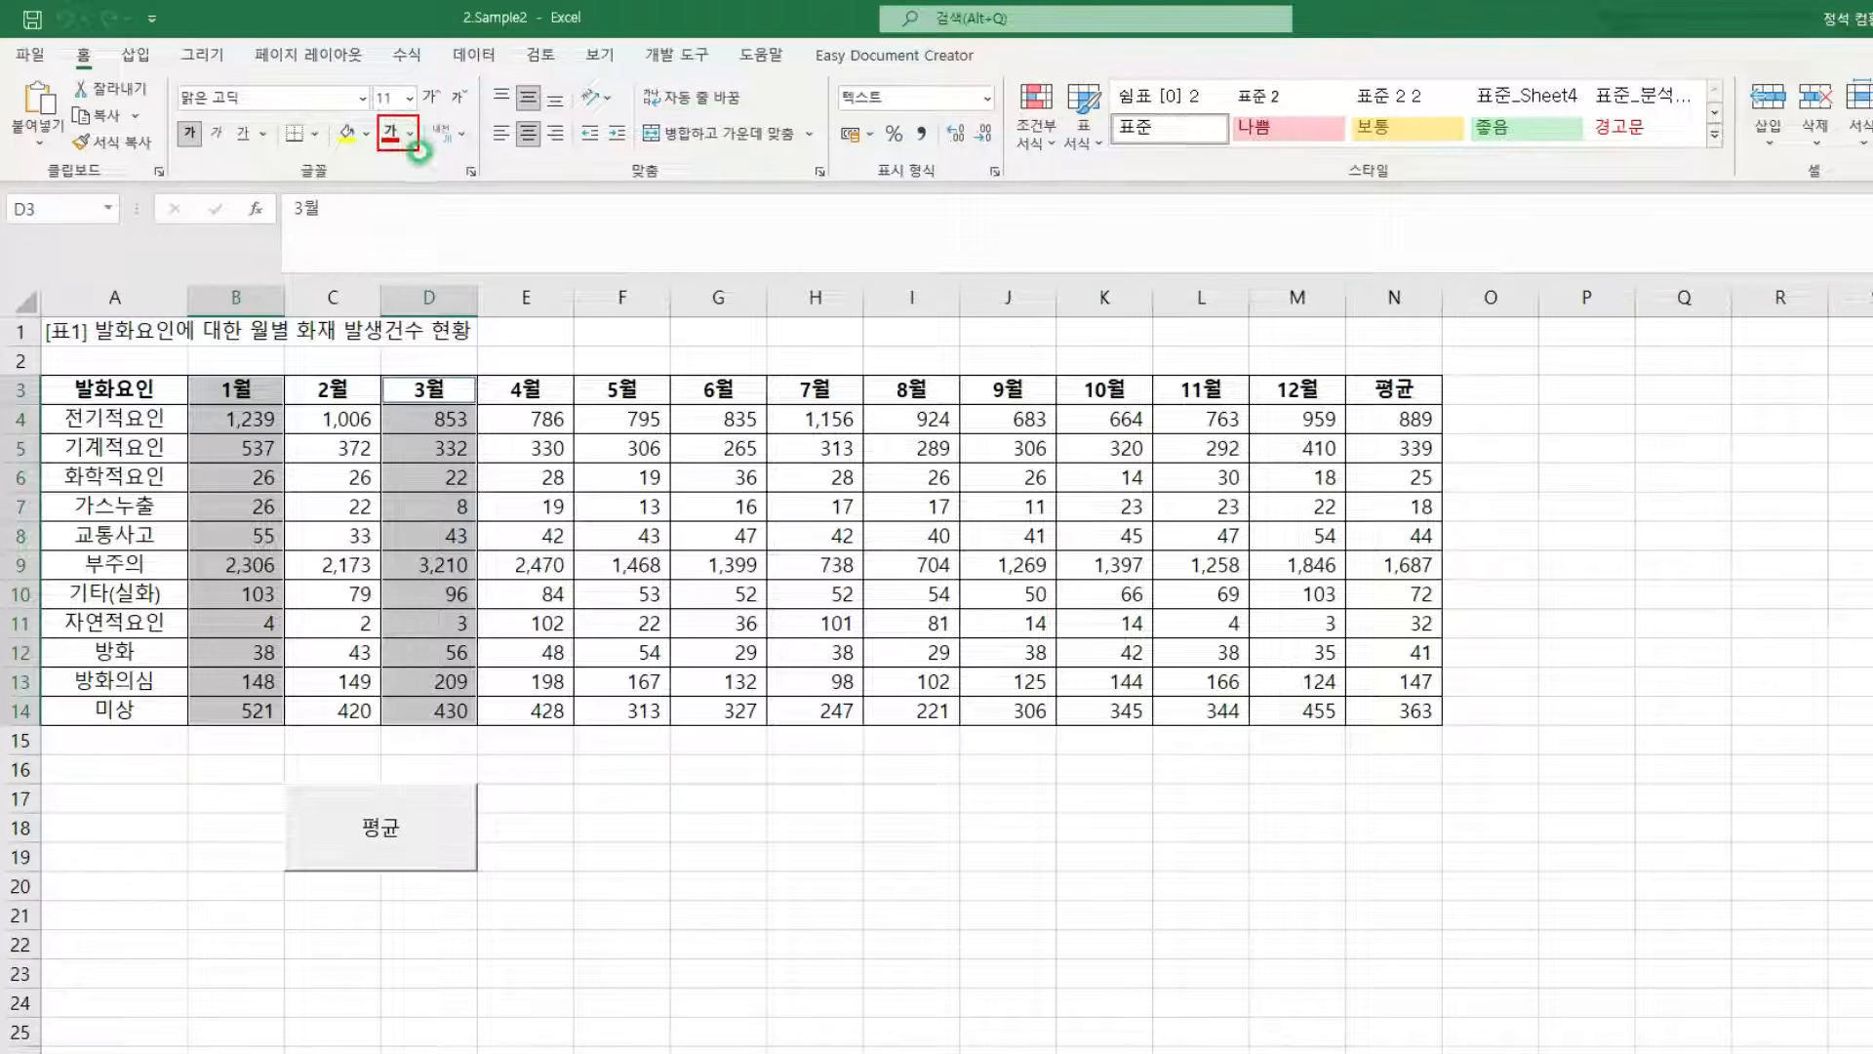
{"action": "left_click", "coordinate": [409, 132]}
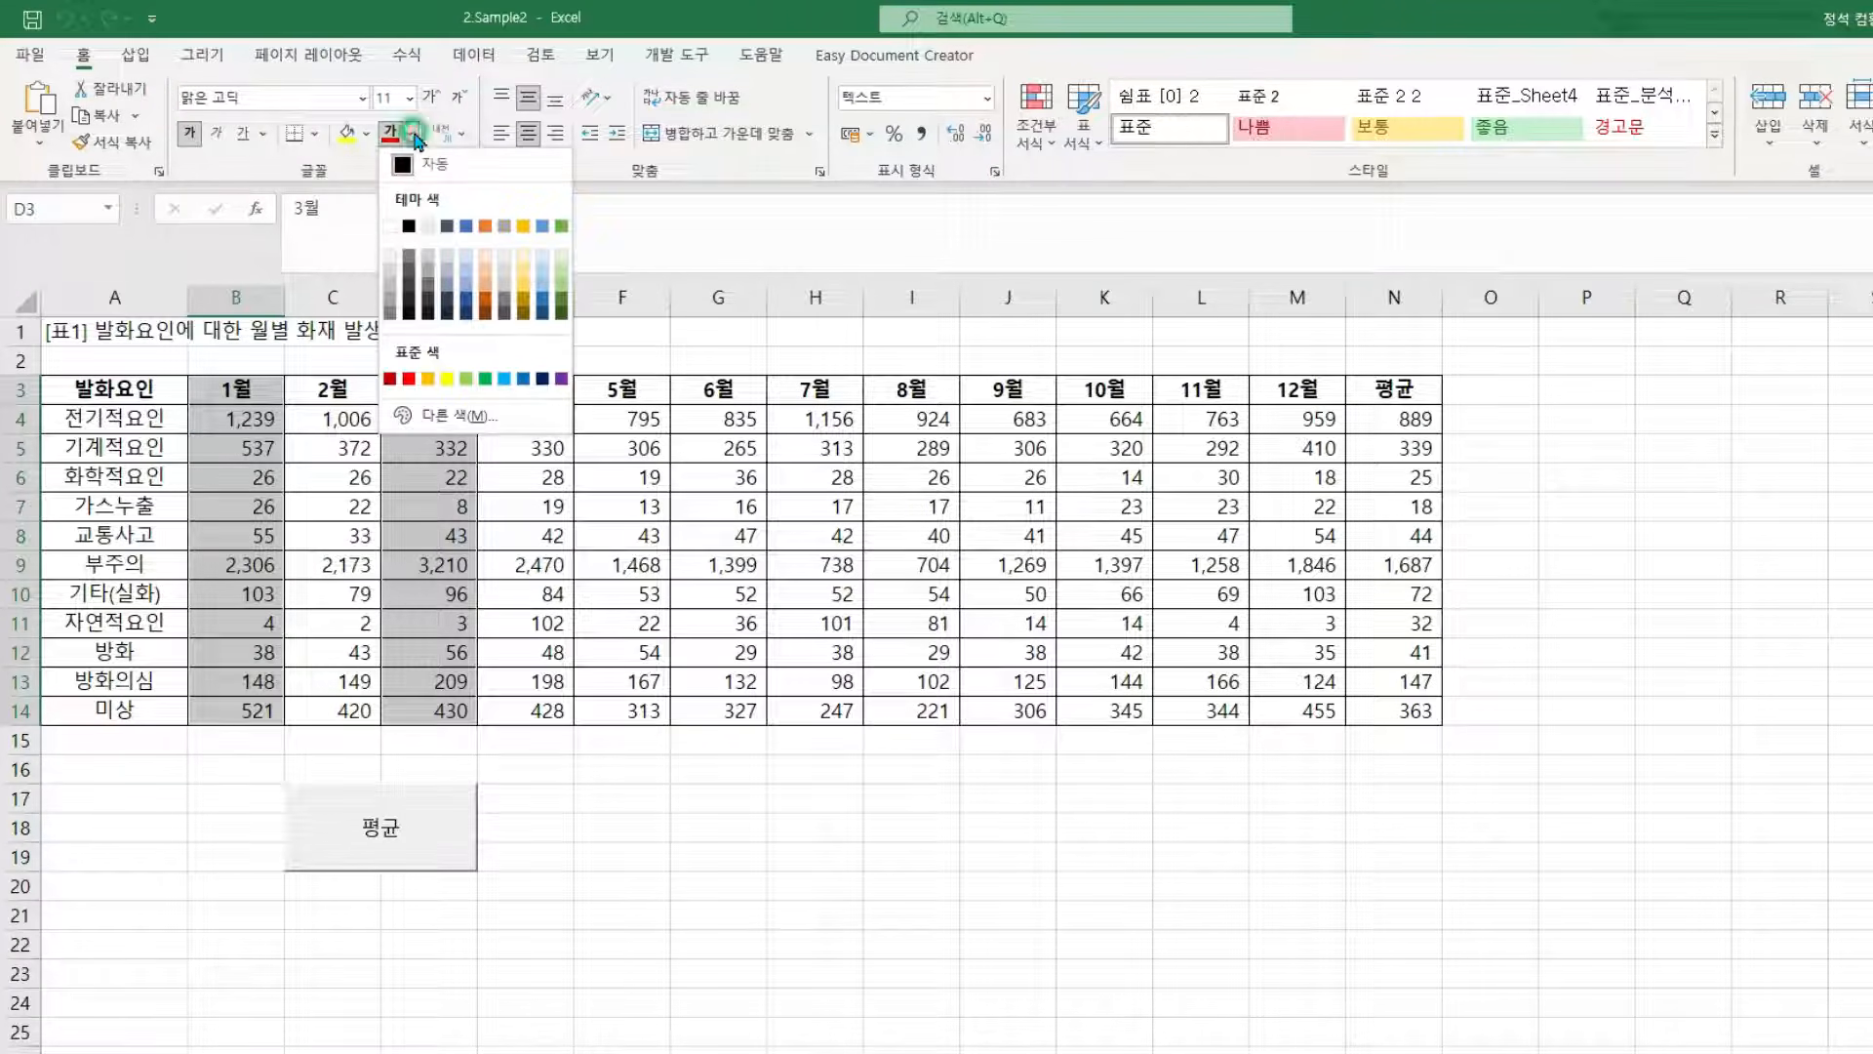
{"action": "left_click", "coordinate": [410, 380]}
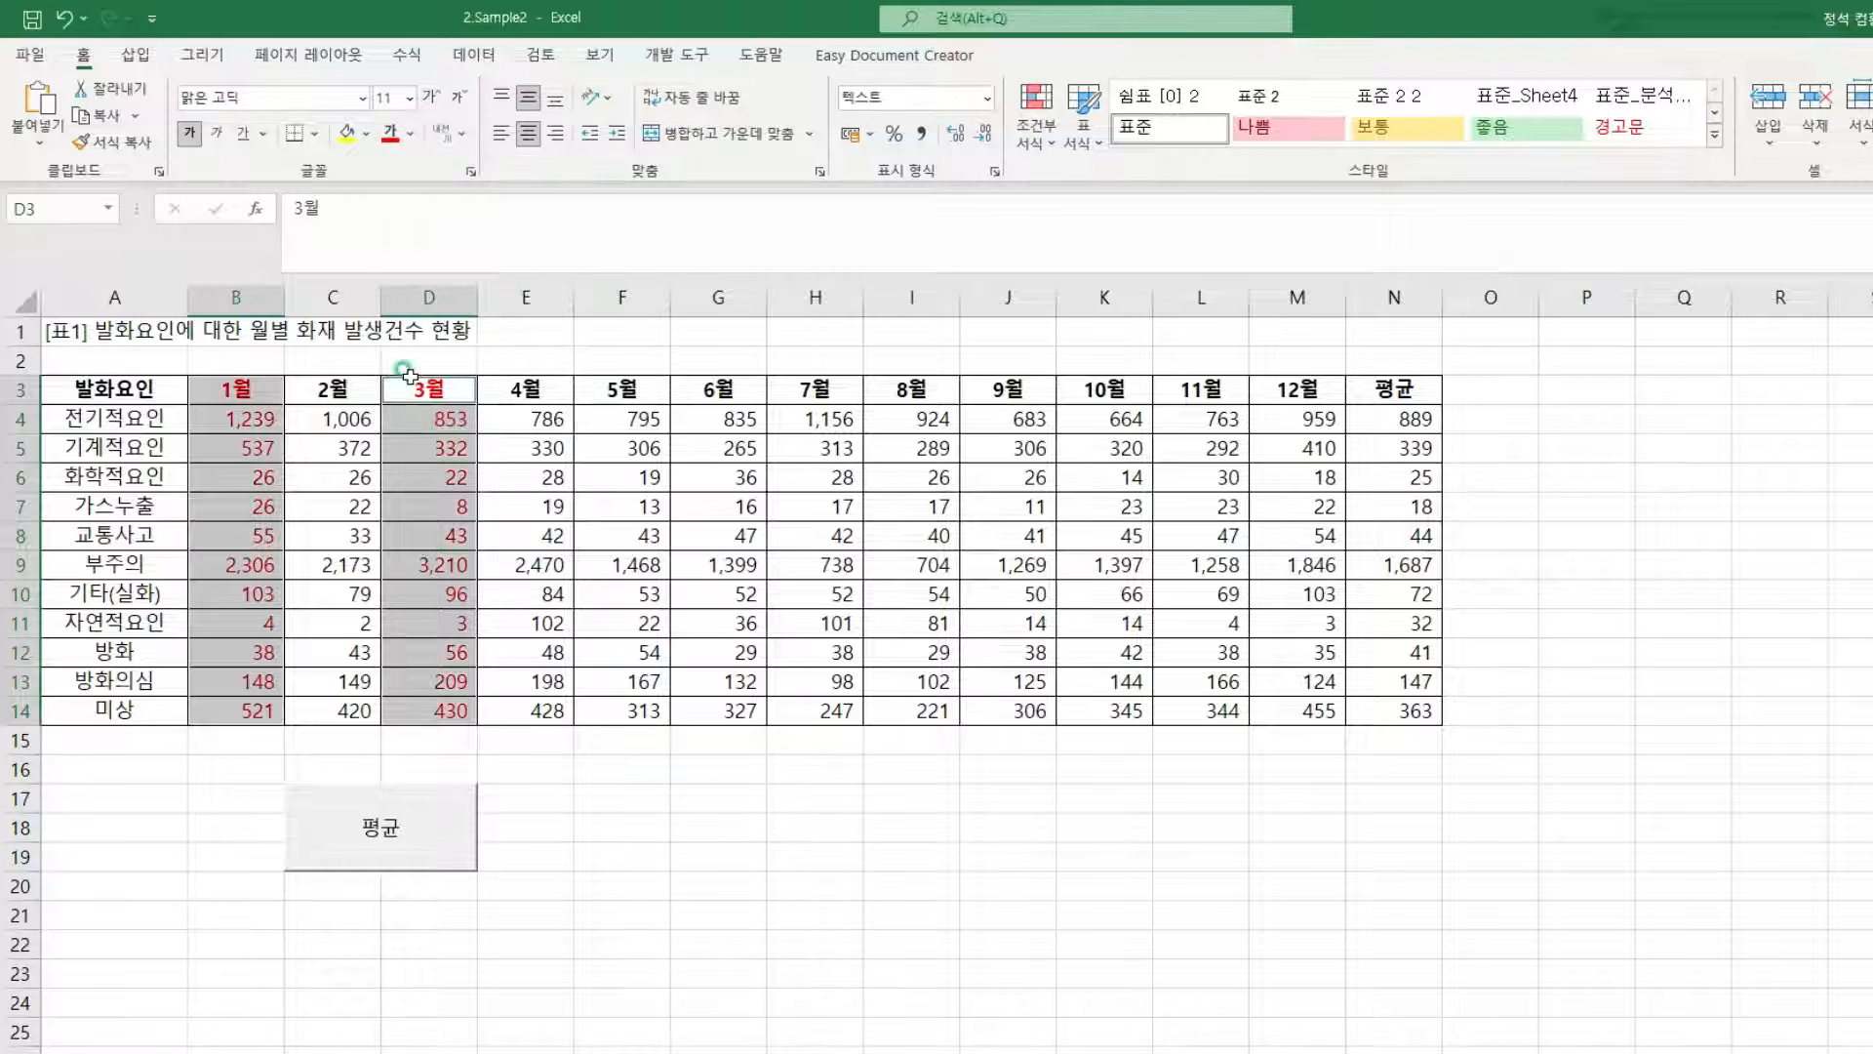
- Deselect the formatted ranges by selecting cell H16 and stop the macro recording
{"action": "left_click", "coordinate": [820, 769]}
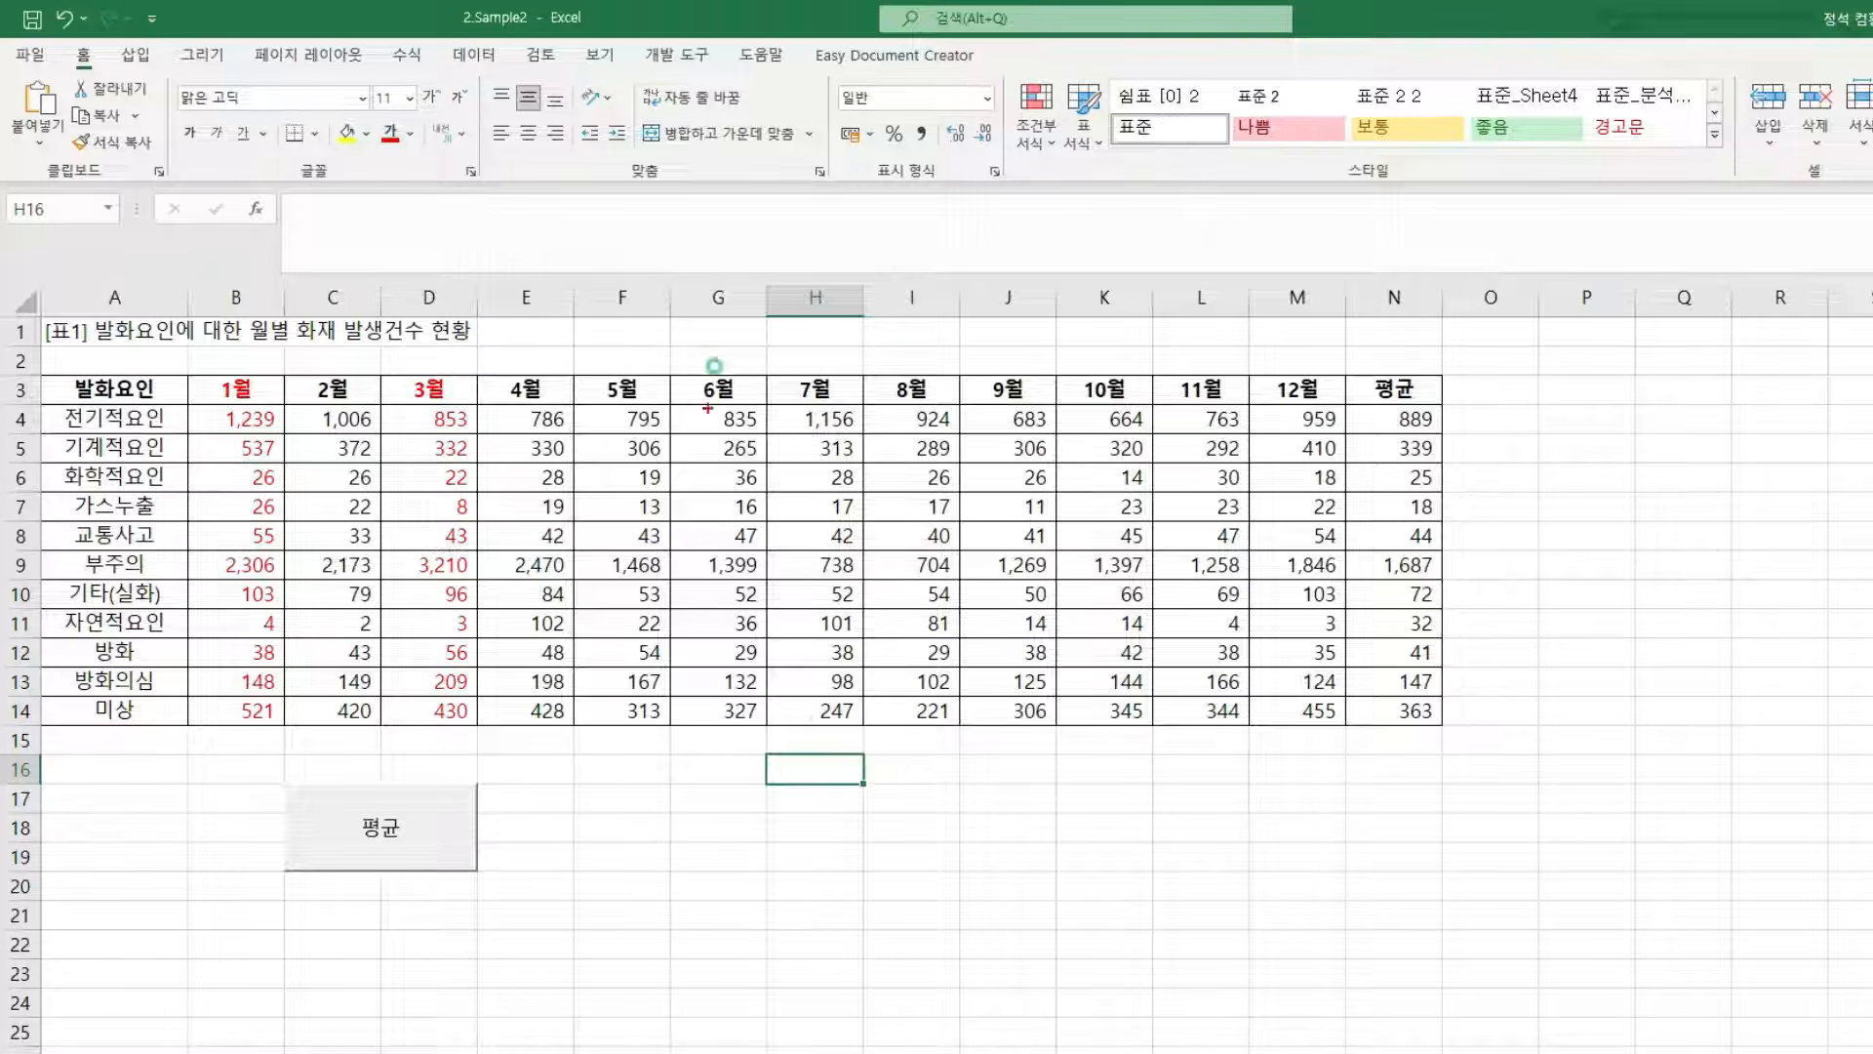
{"action": "left_click", "coordinate": [676, 54]}
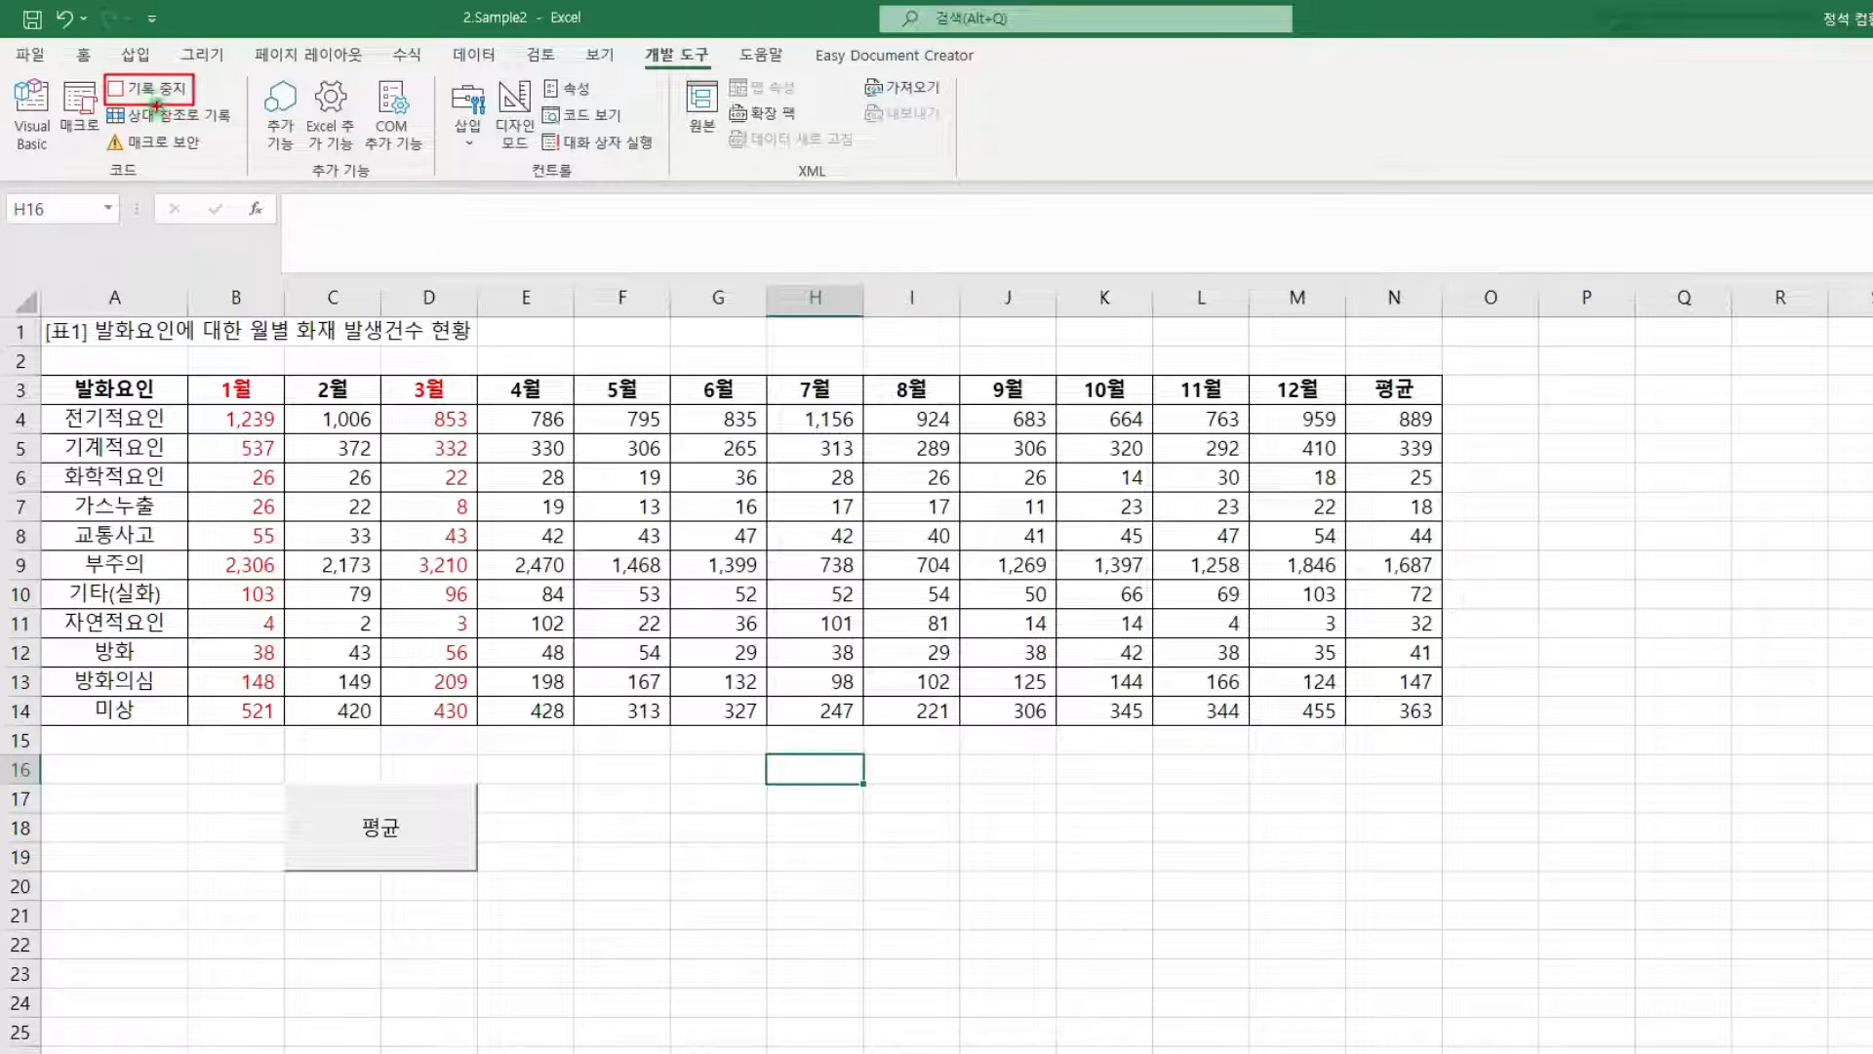
{"action": "left_click", "coordinate": [131, 91]}
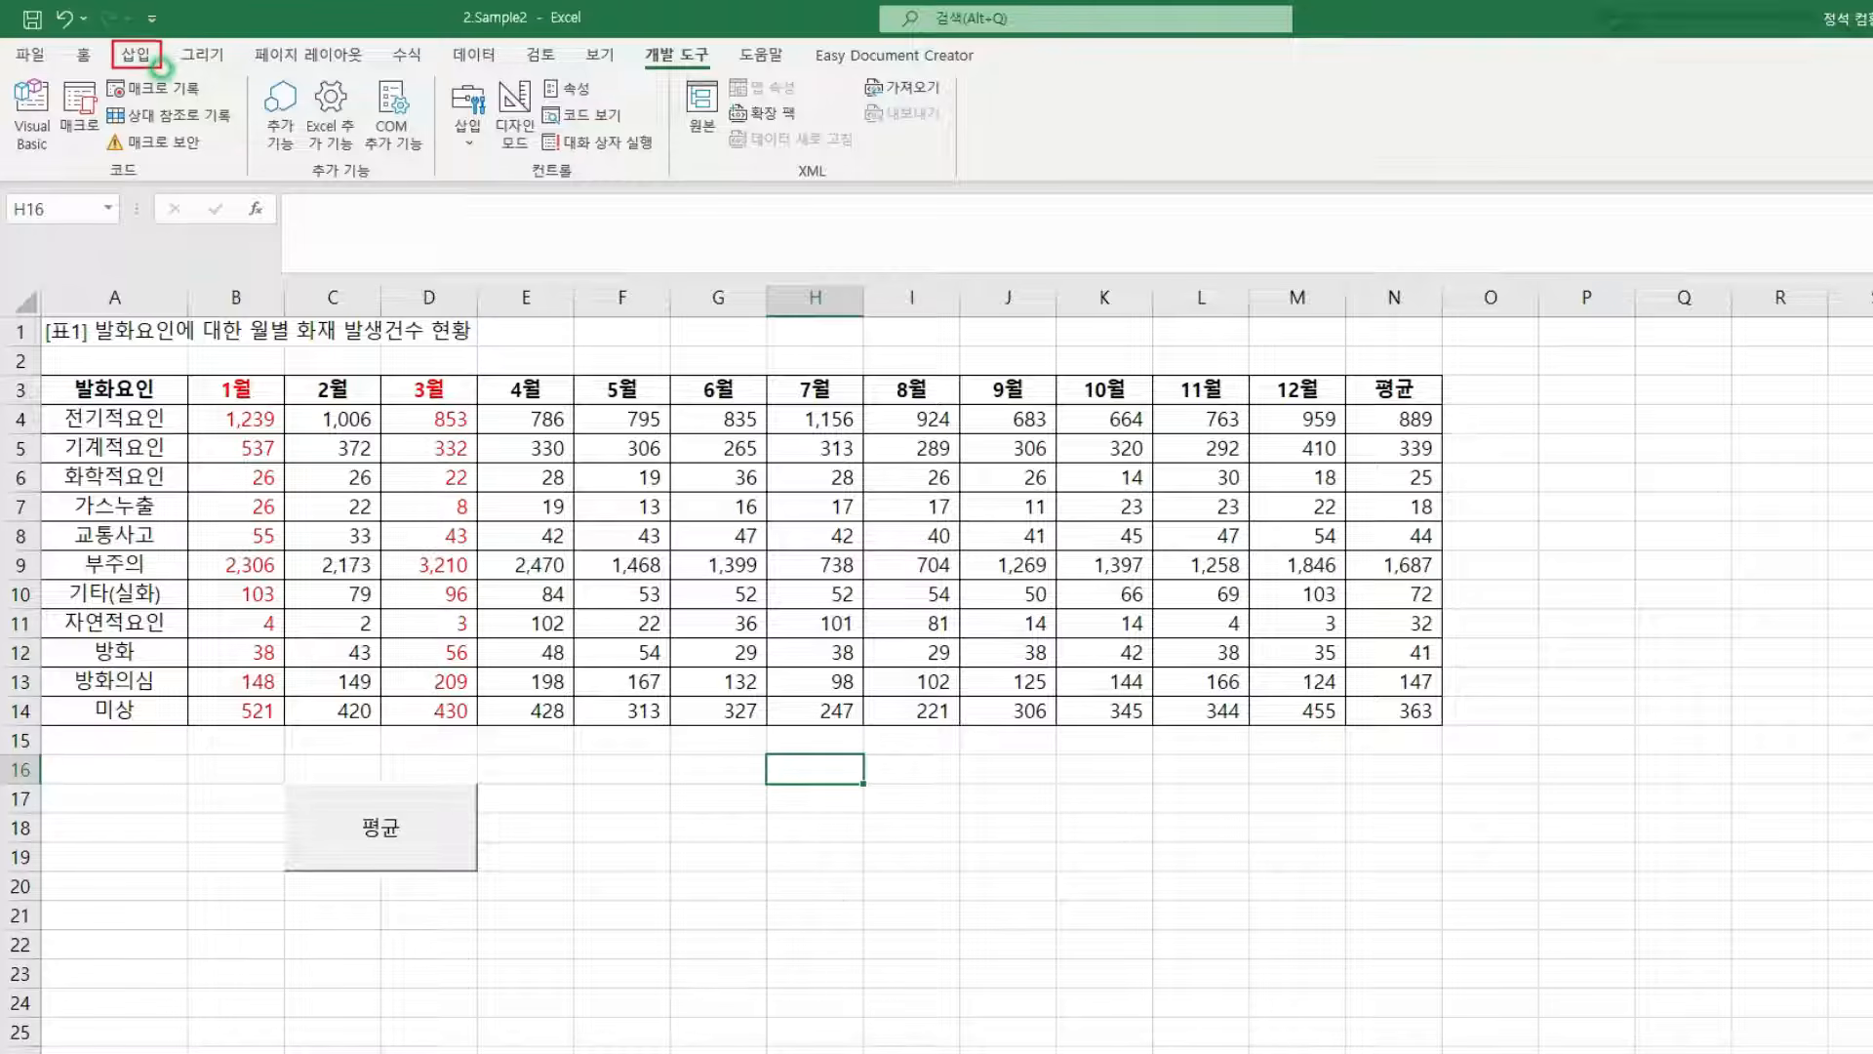
- Draw a bevel shape (사각형: 빗면) covering cells F17:G19
{"action": "left_click", "coordinate": [138, 57]}
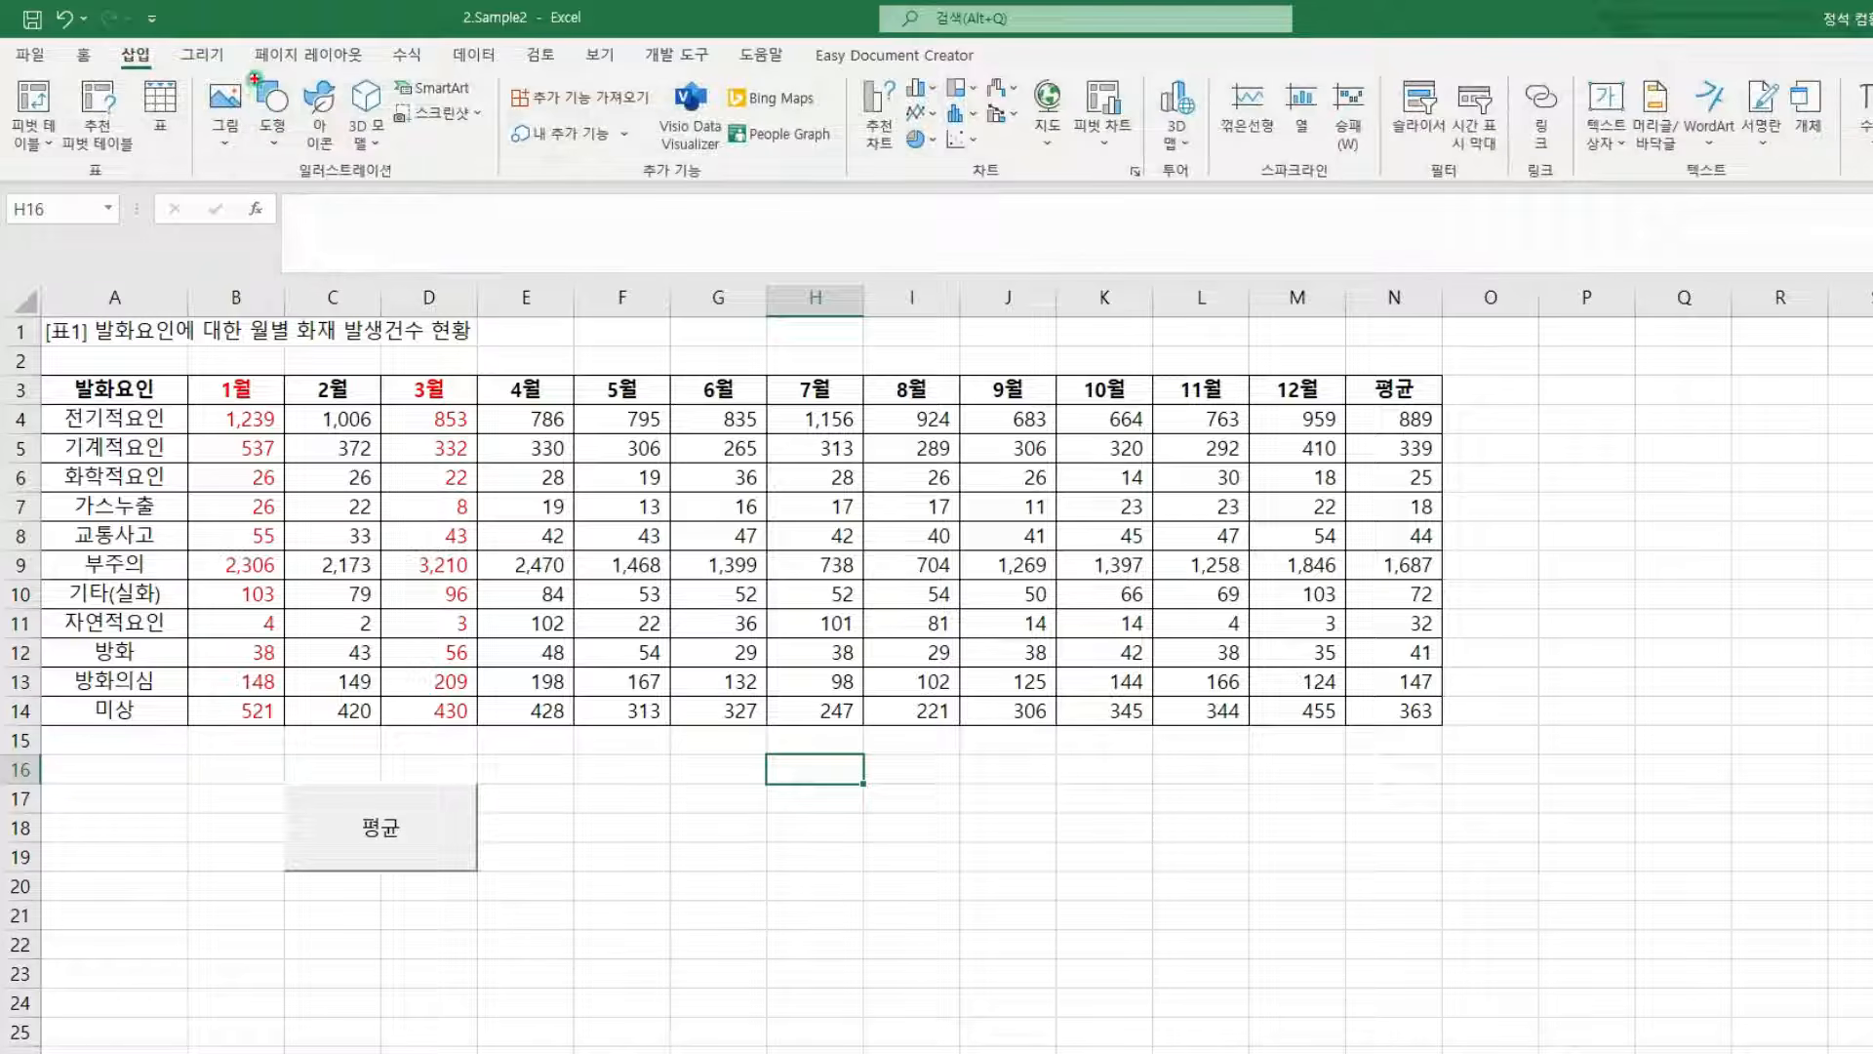
{"action": "left_click", "coordinate": [272, 137]}
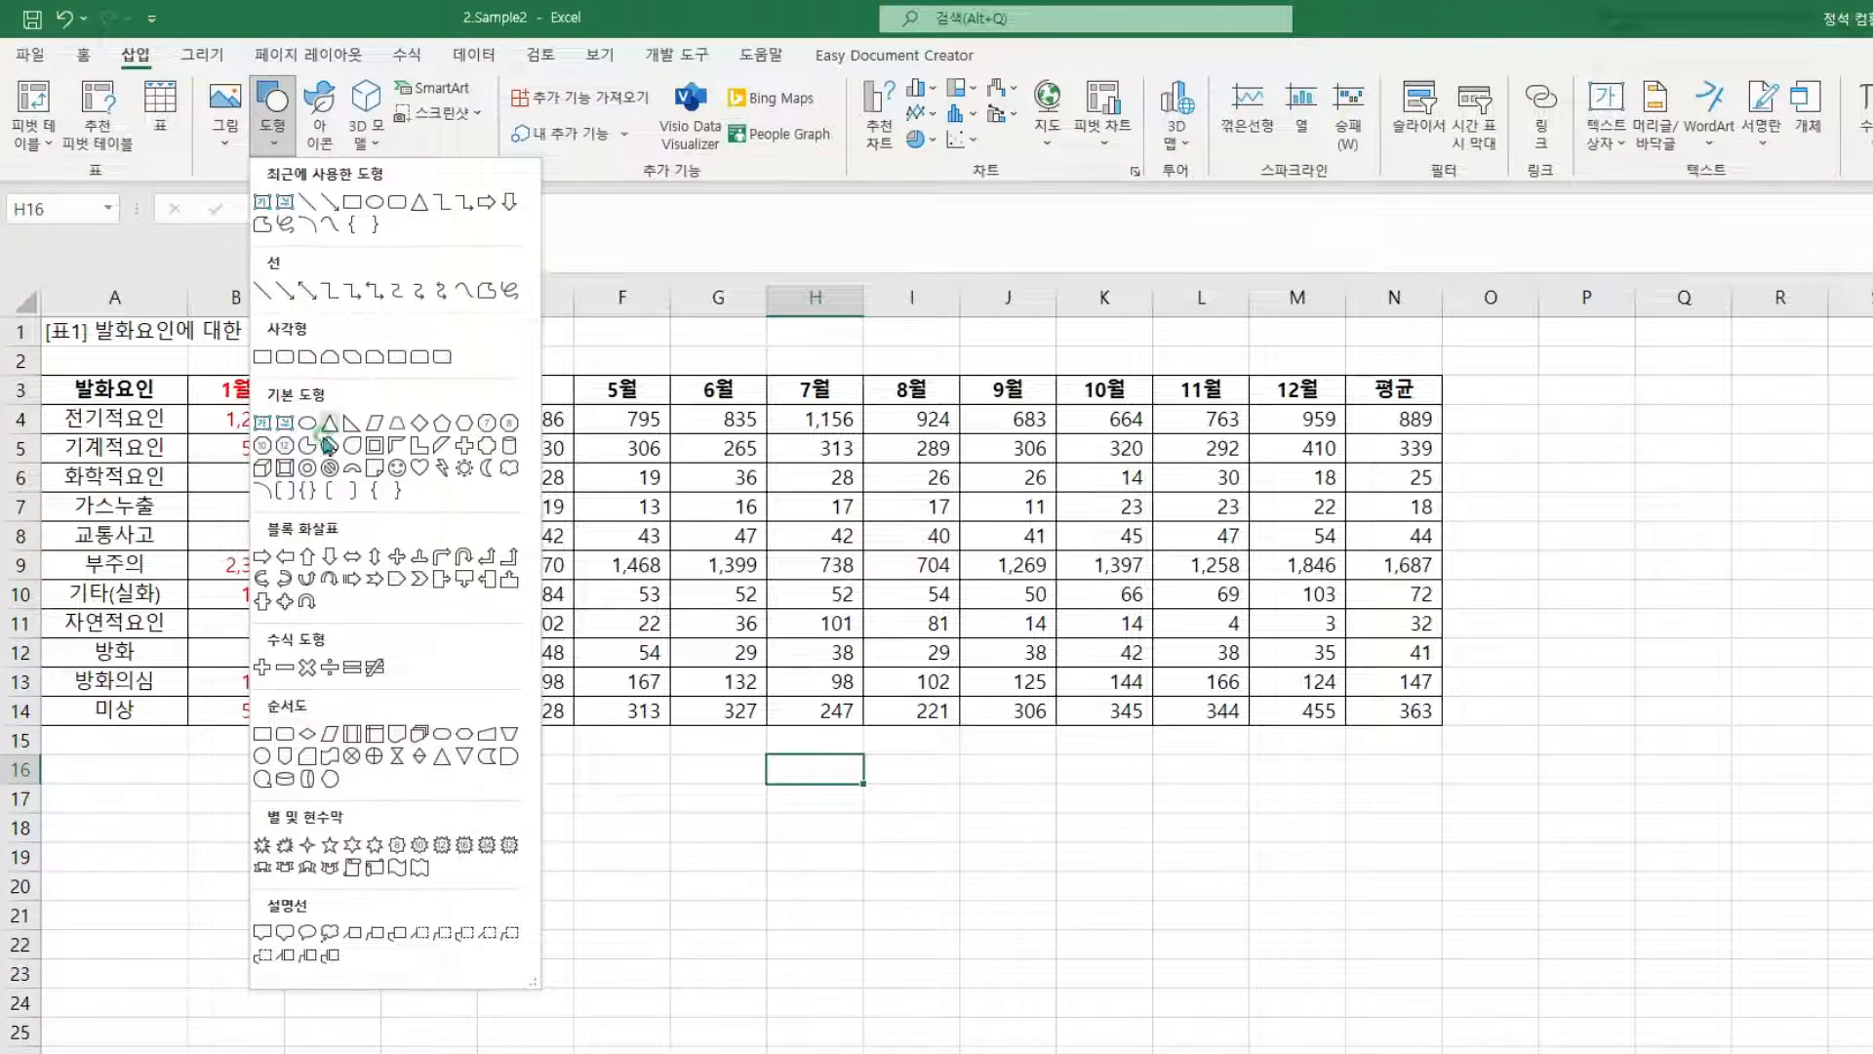
{"action": "left_click", "coordinate": [289, 472]}
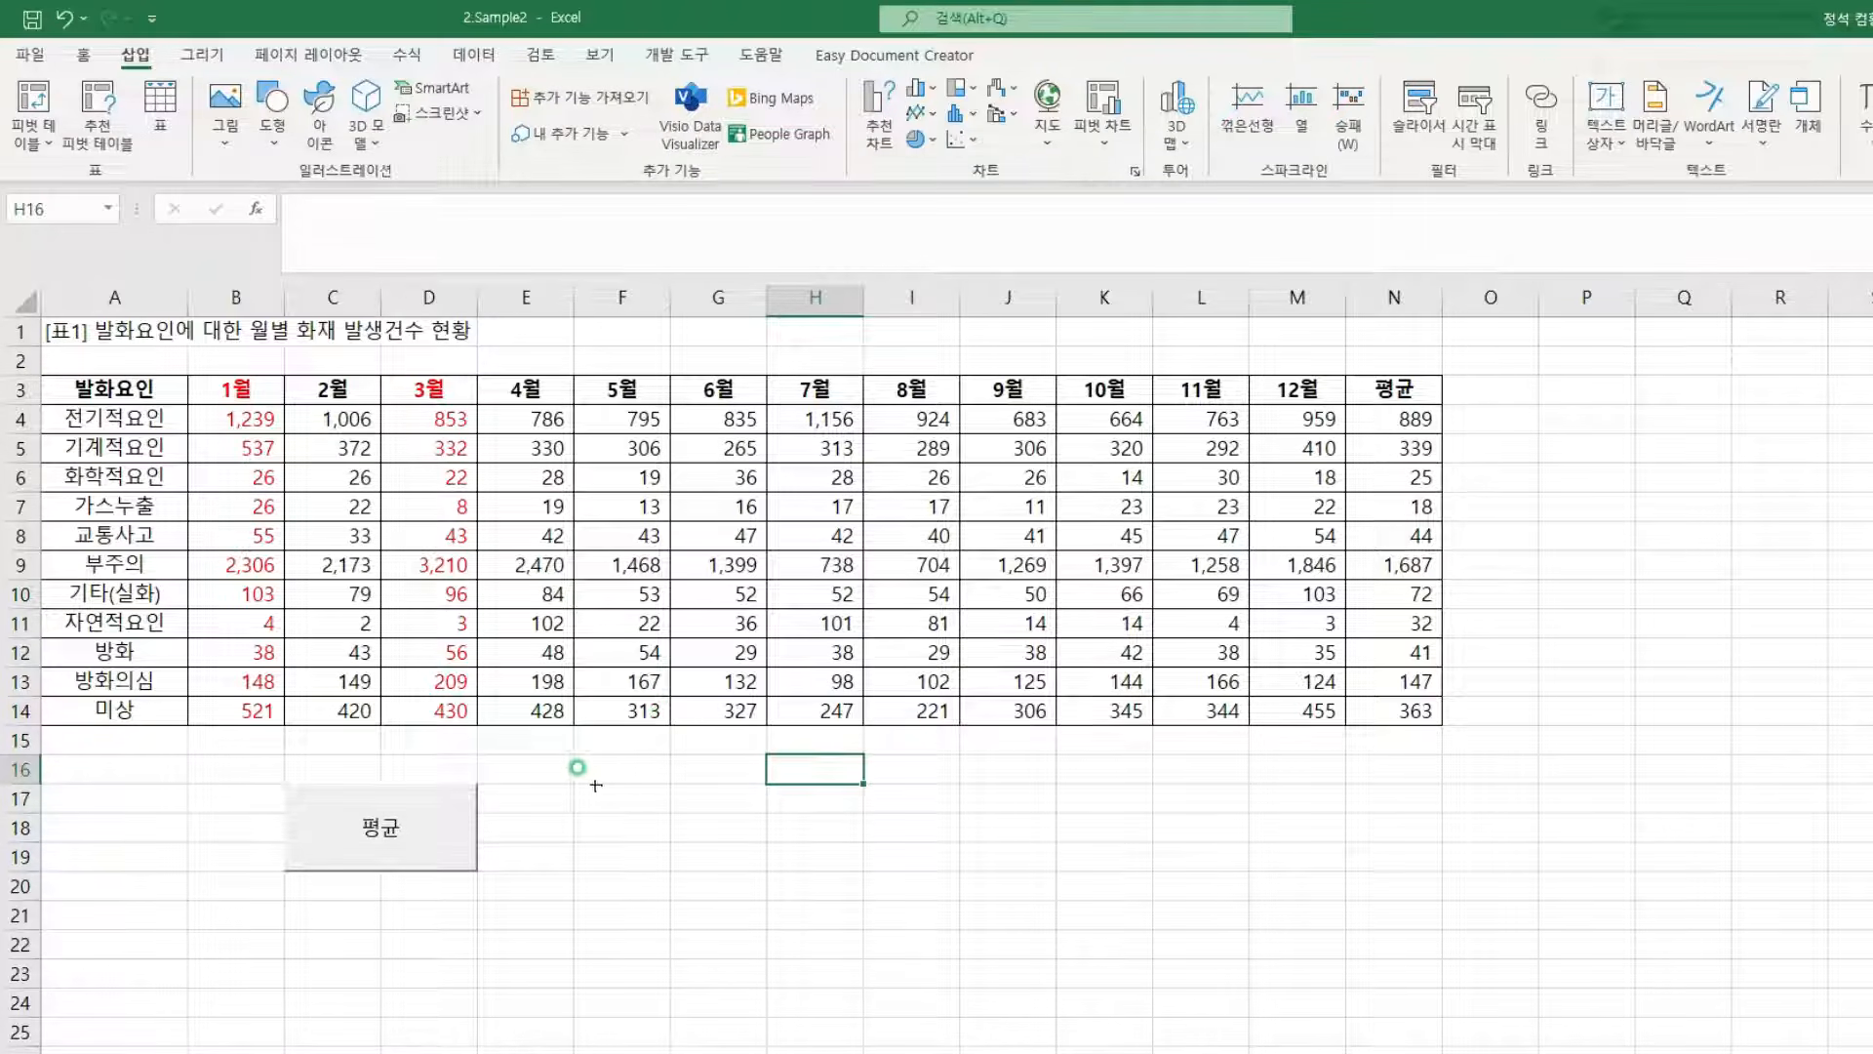
{"action": "mouse_move", "coordinate": [590, 790]}
{"action": "left_mouse_down"}
{"action": "mouse_move", "coordinate": [656, 851]}
{"action": "mouse_move", "coordinate": [739, 871]}
{"action": "left_mouse_up"}
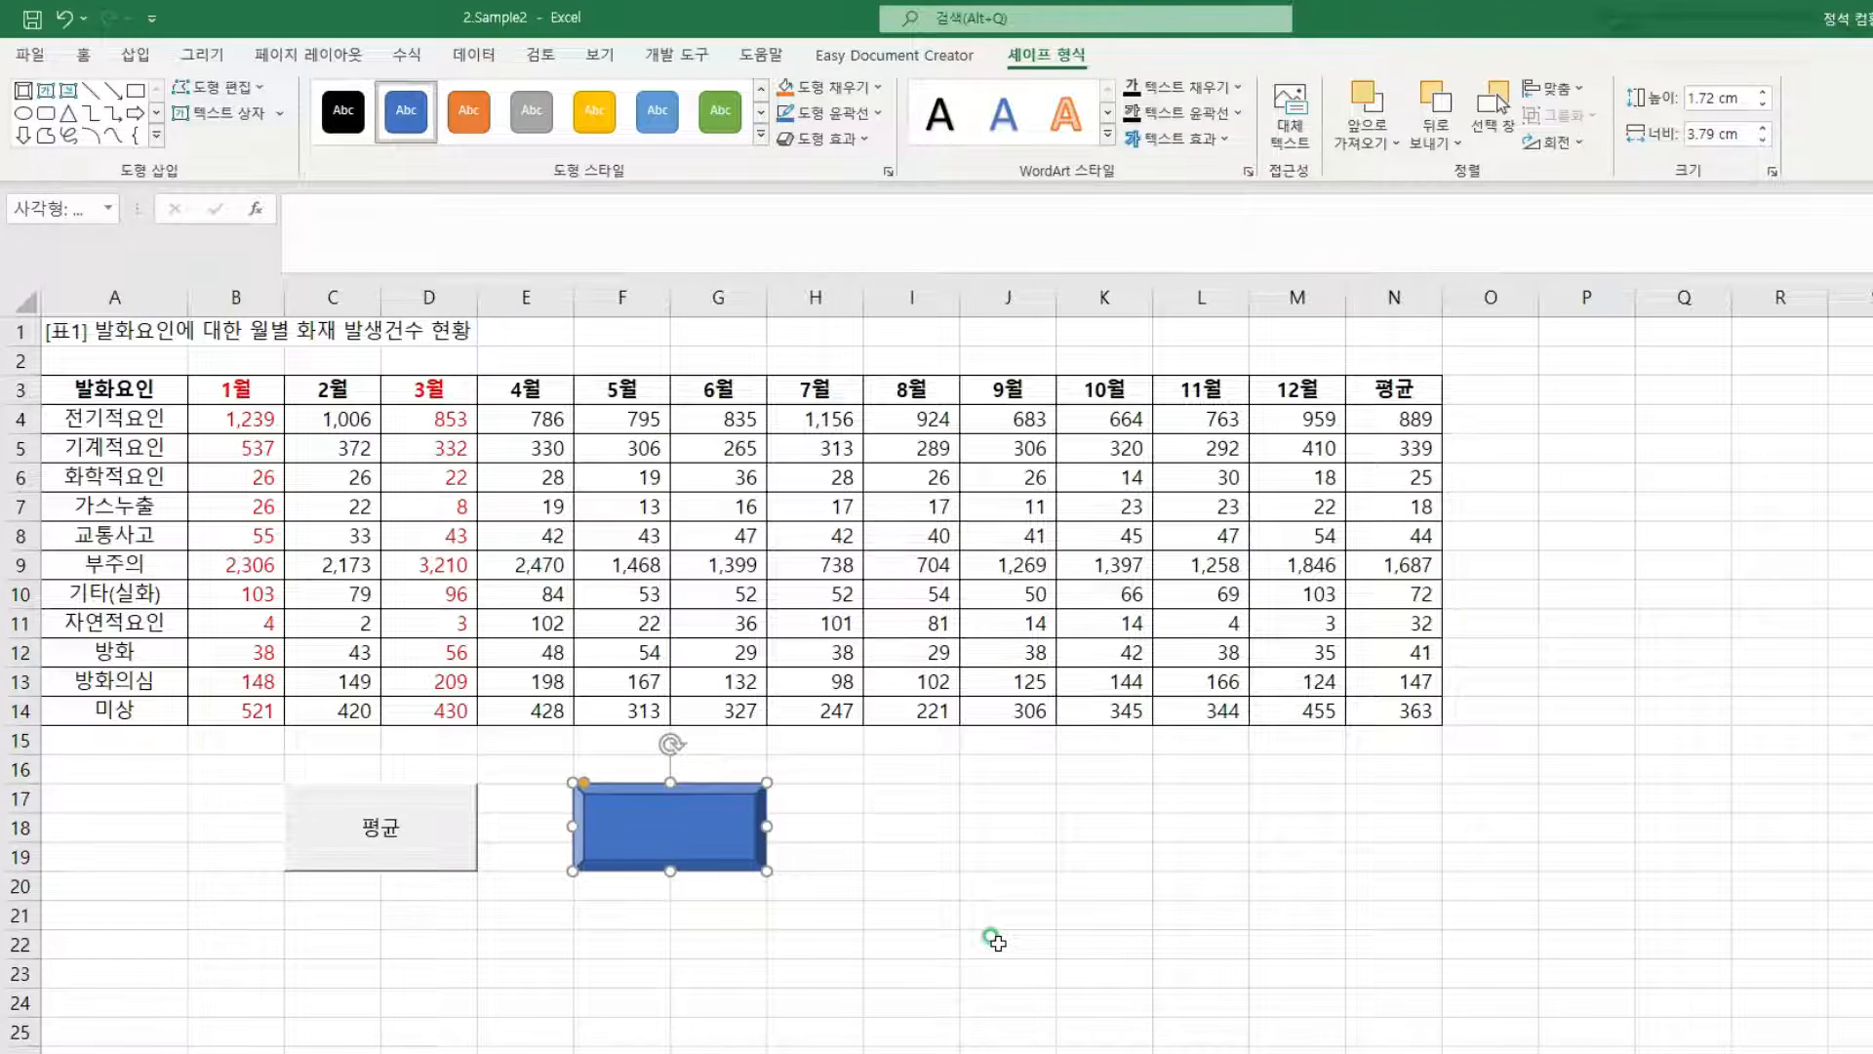
- Label the bevel shape 서식 and deselect it
{"action": "type", "text": "서식"}
{"action": "left_click_drag", "start_coordinate": [551, 768], "coordinate": [784, 889]}
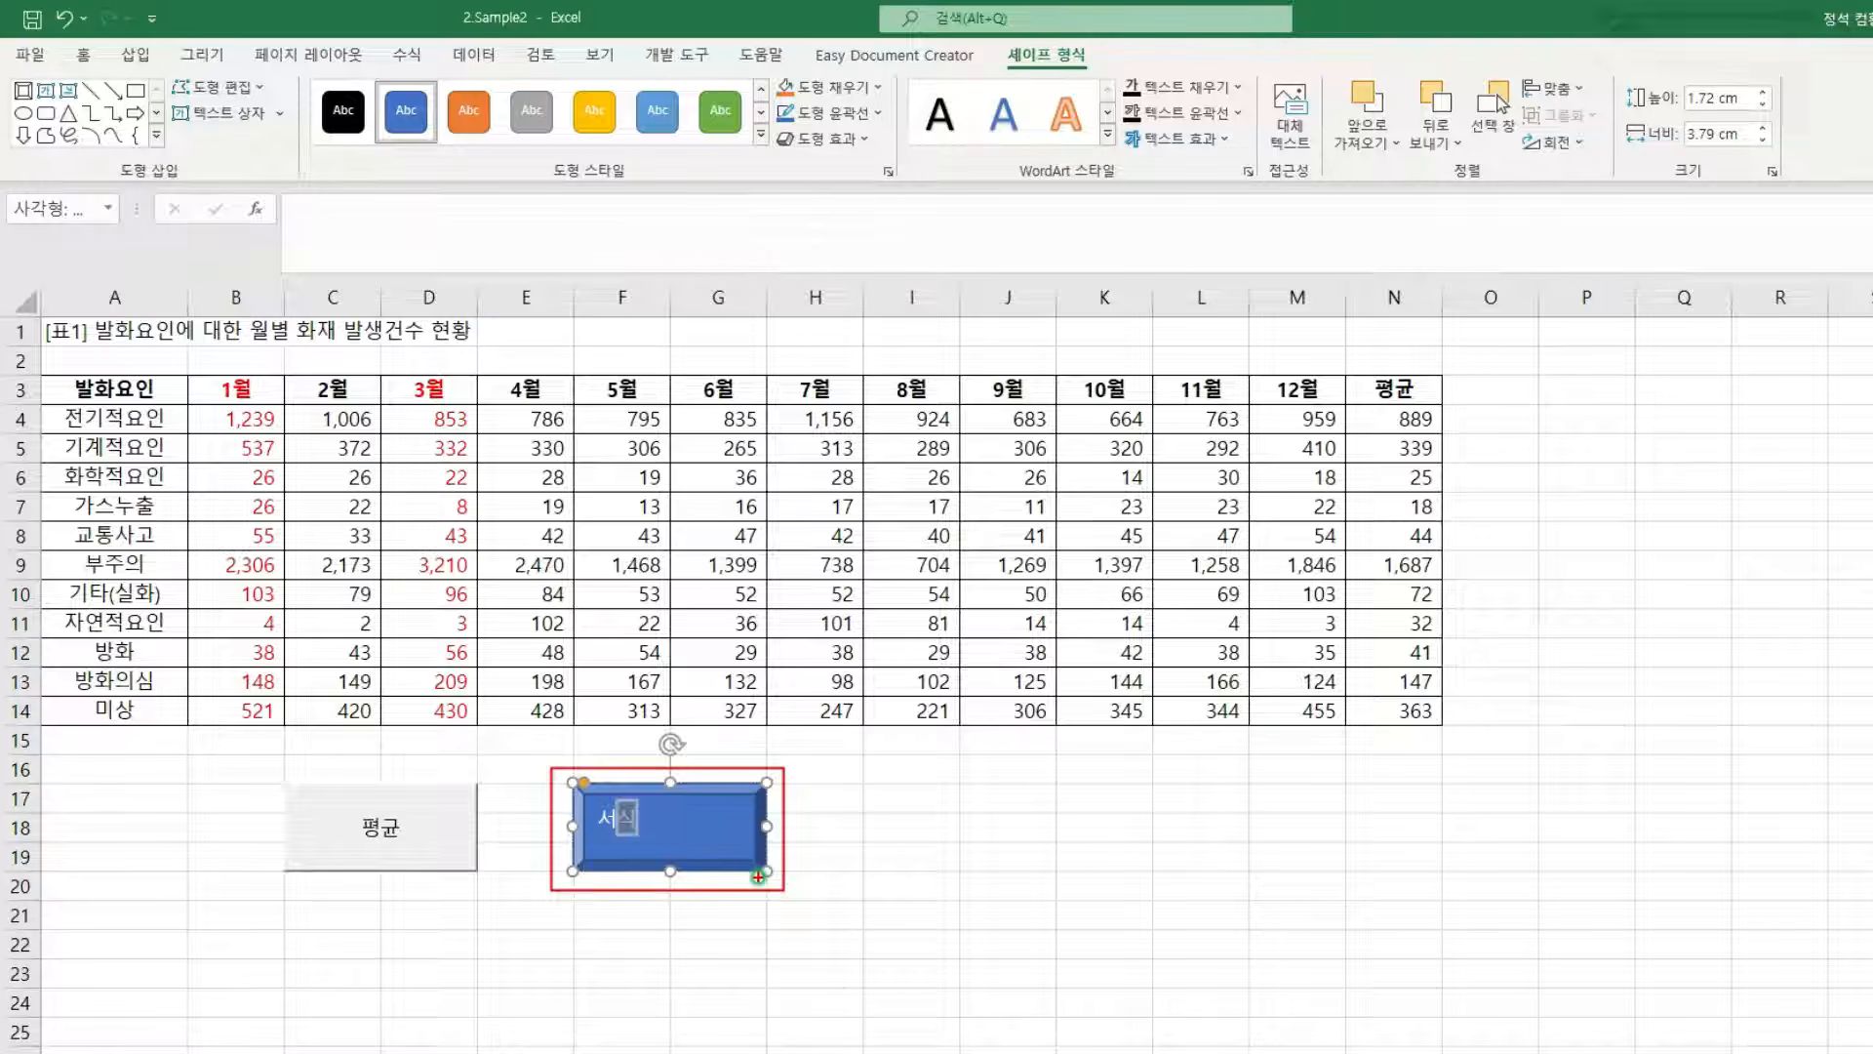
{"action": "left_click", "coordinate": [718, 767]}
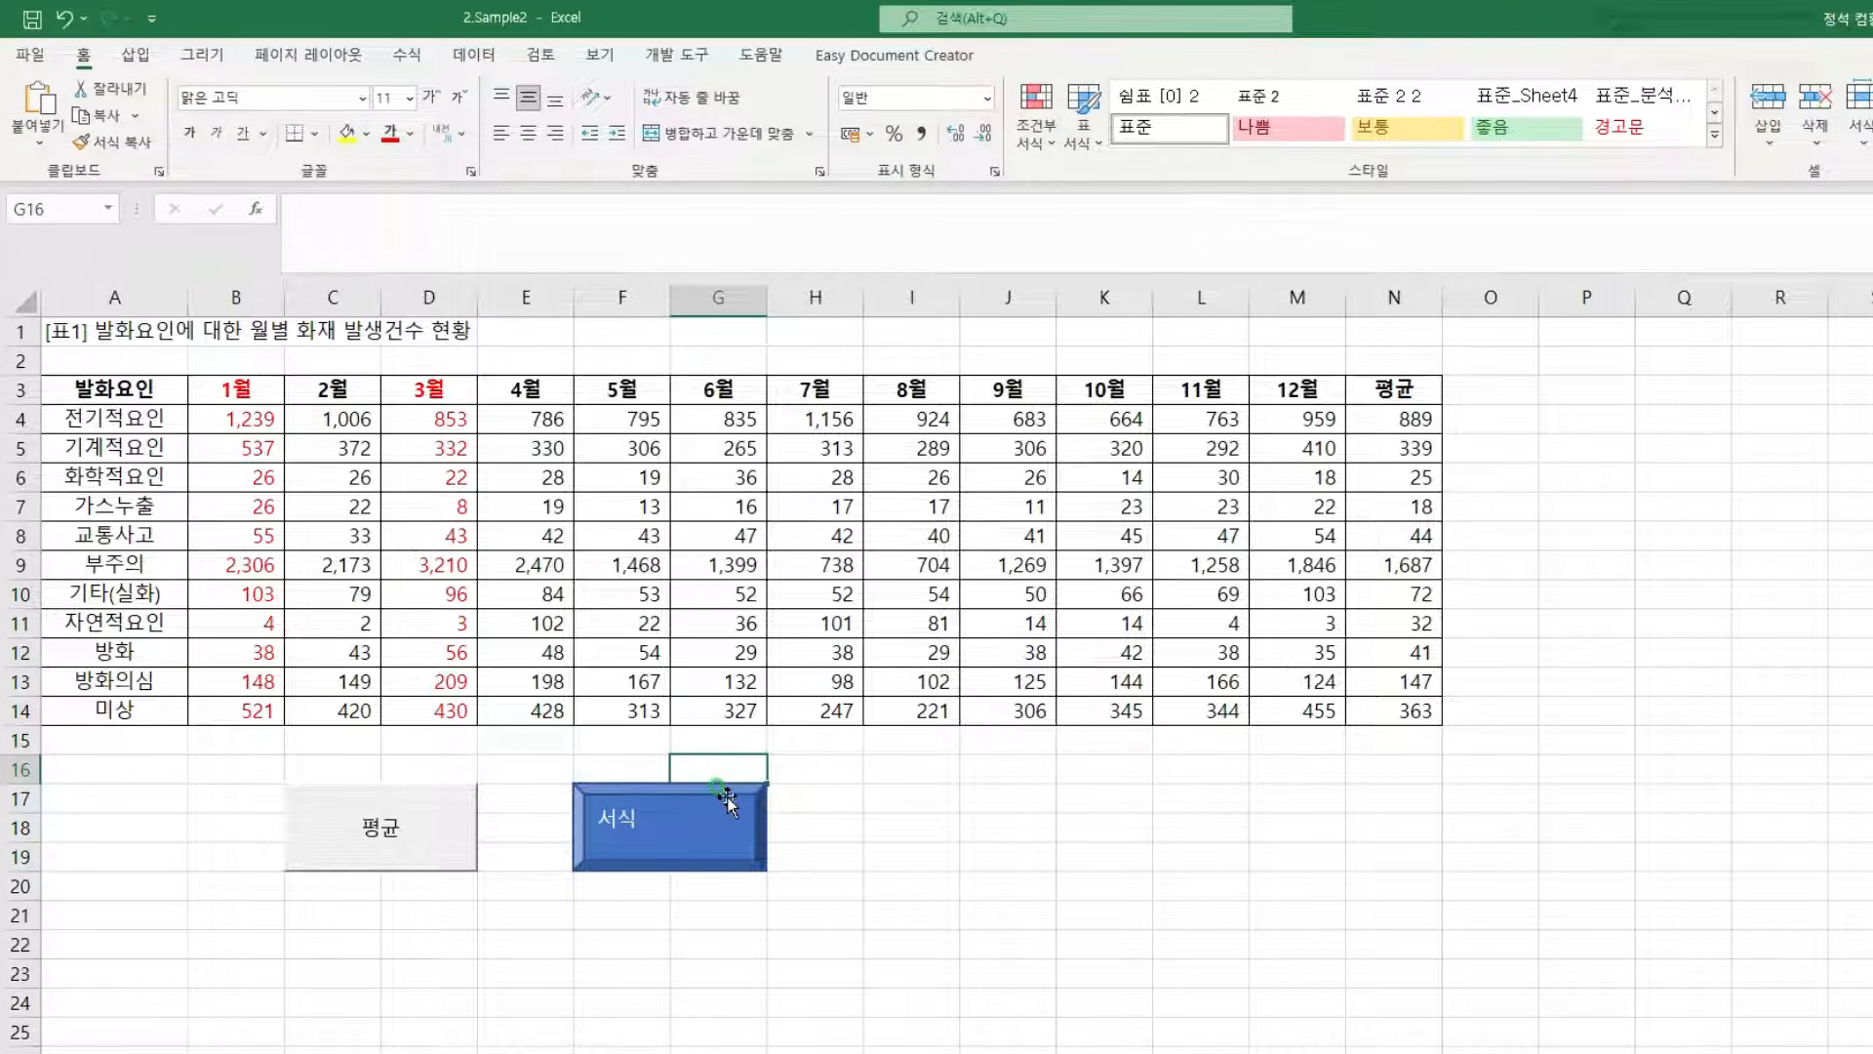
- Assign the 서식 macro to the bevel shape and deselect the shape
{"action": "right_click", "coordinate": [727, 799]}
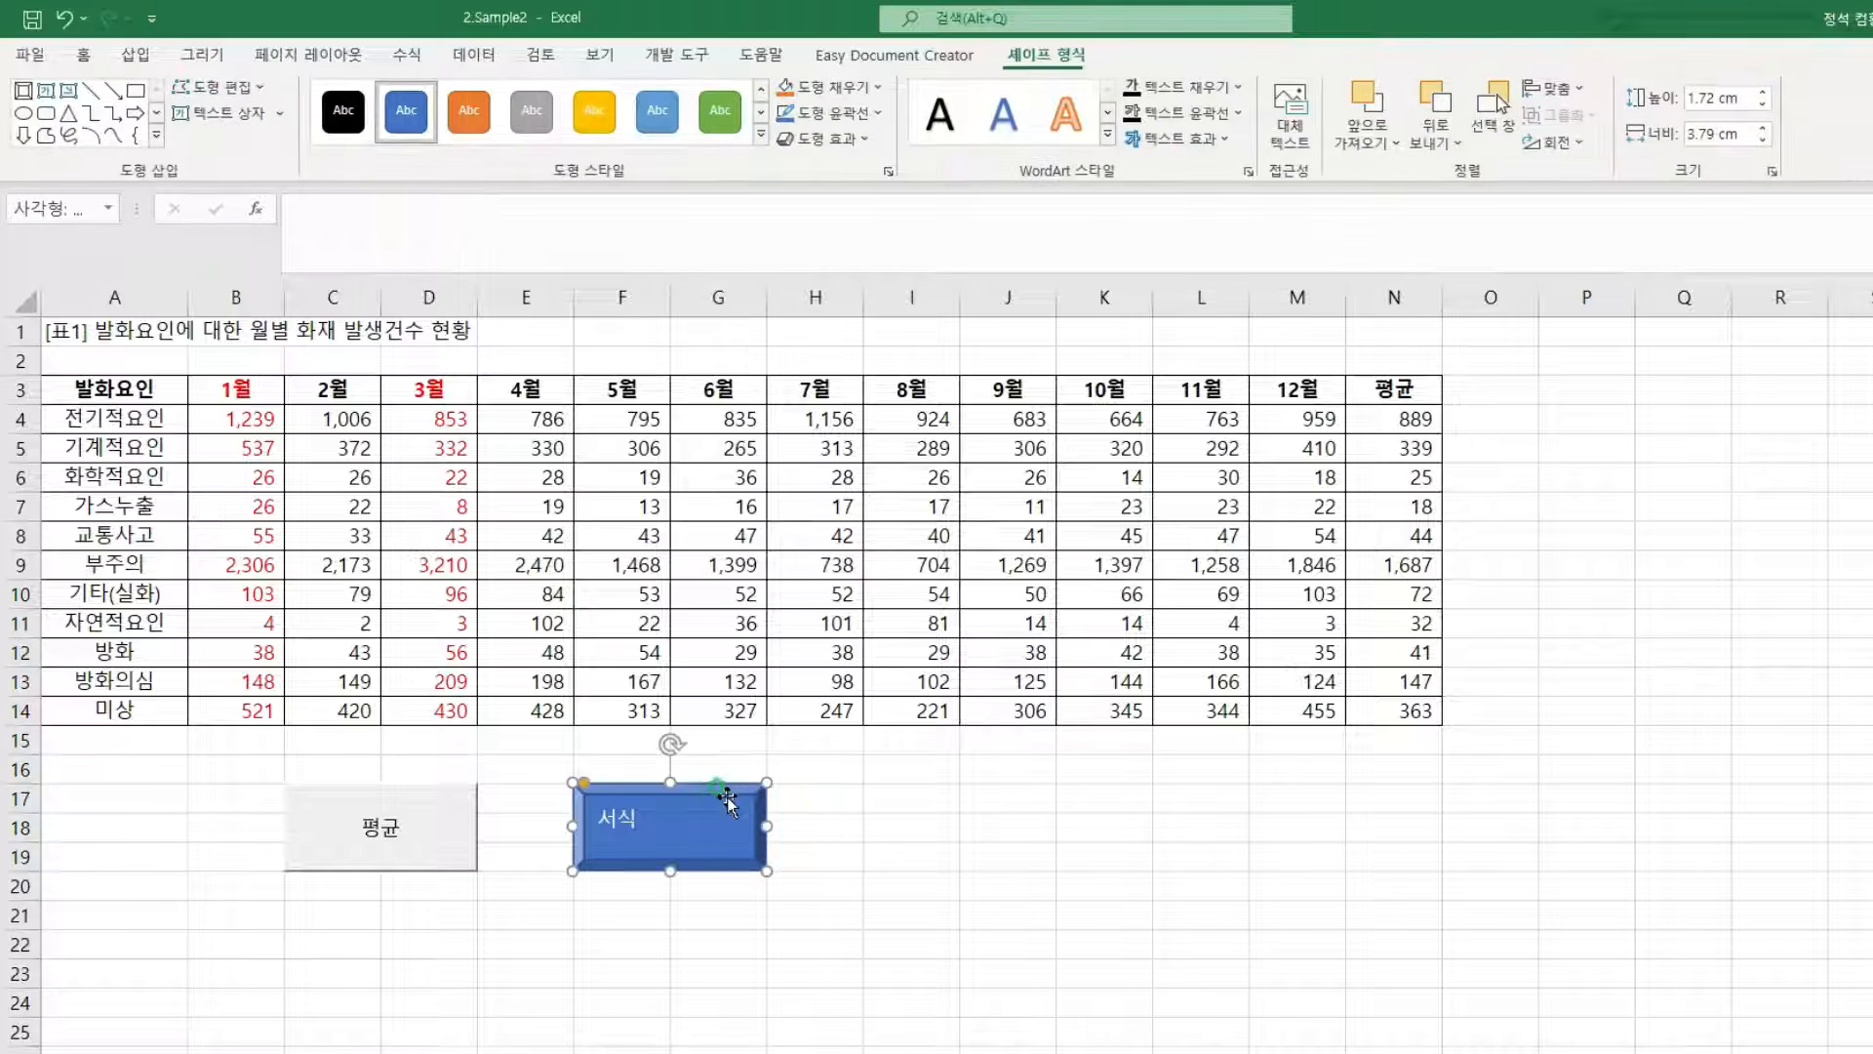
{"action": "left_click", "coordinate": [806, 650]}
{"action": "right_click", "coordinate": [728, 789]}
{"action": "left_click", "coordinate": [790, 686]}
{"action": "left_click", "coordinate": [793, 649]}
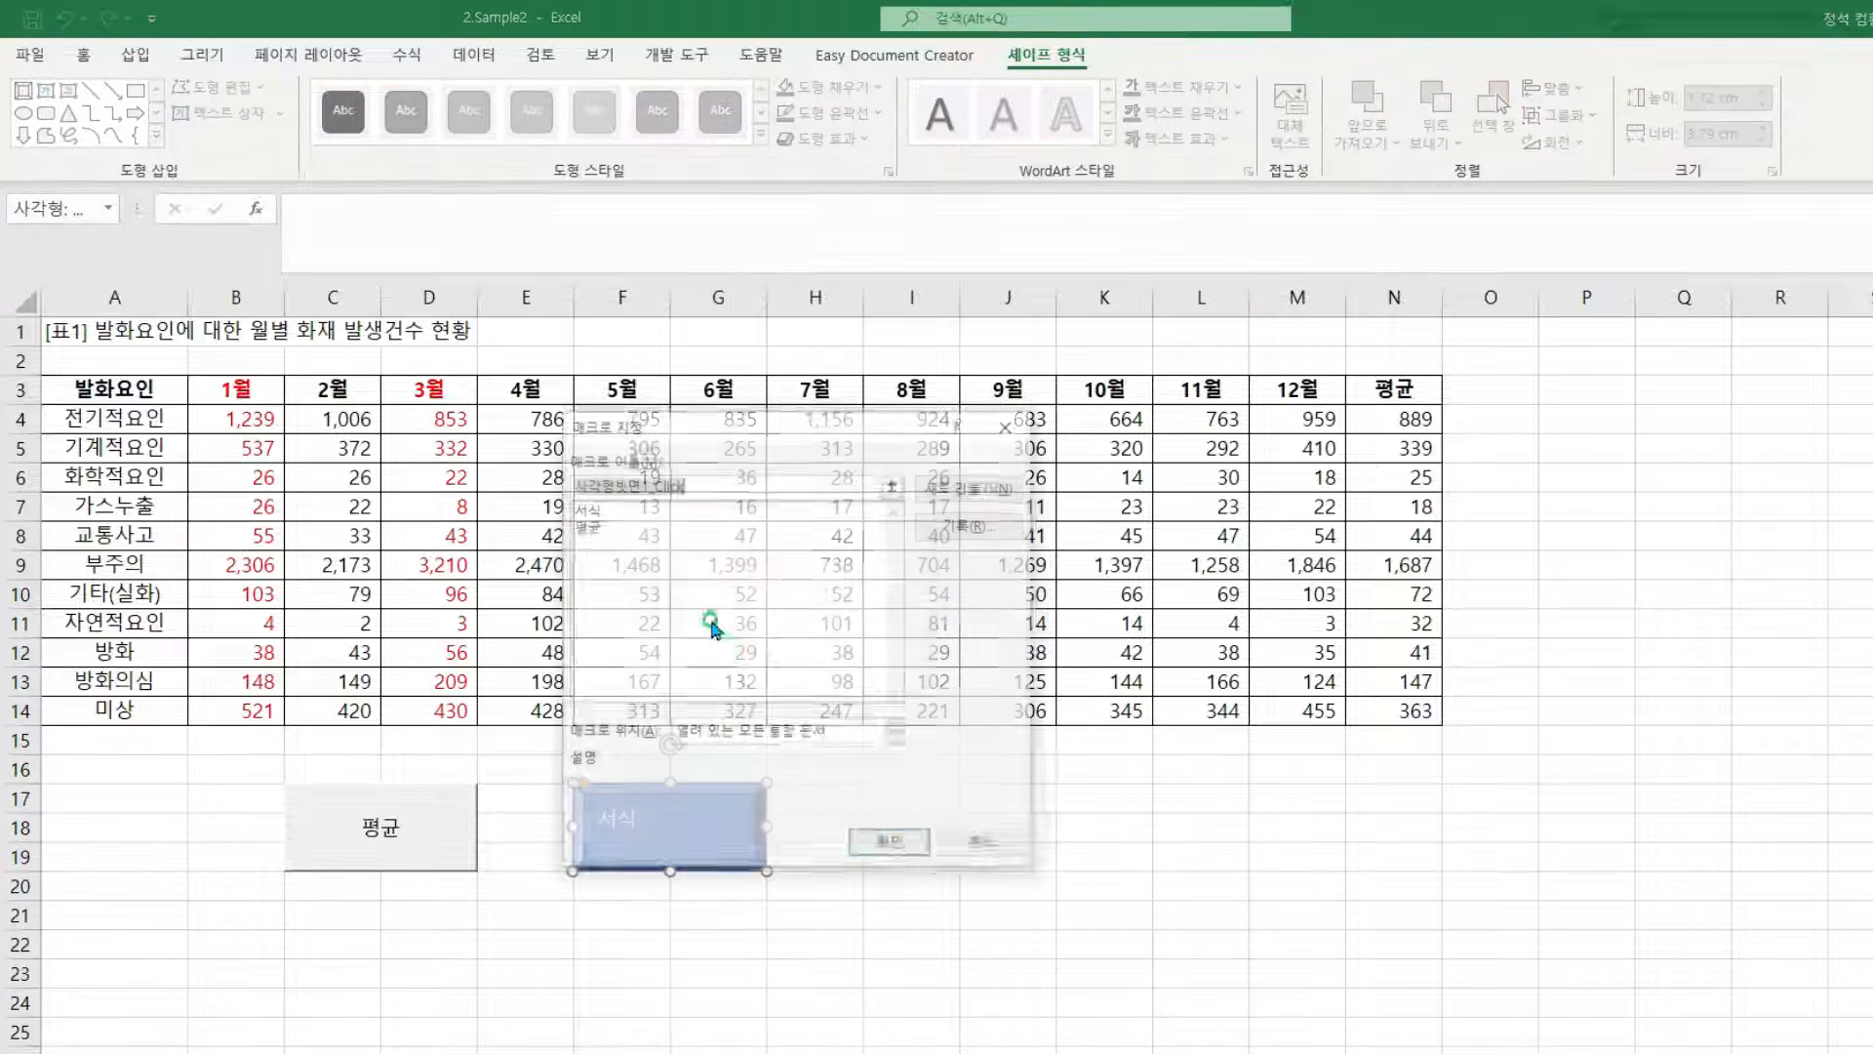
{"action": "left_click_drag", "start_coordinate": [595, 423], "coordinate": [839, 593]}
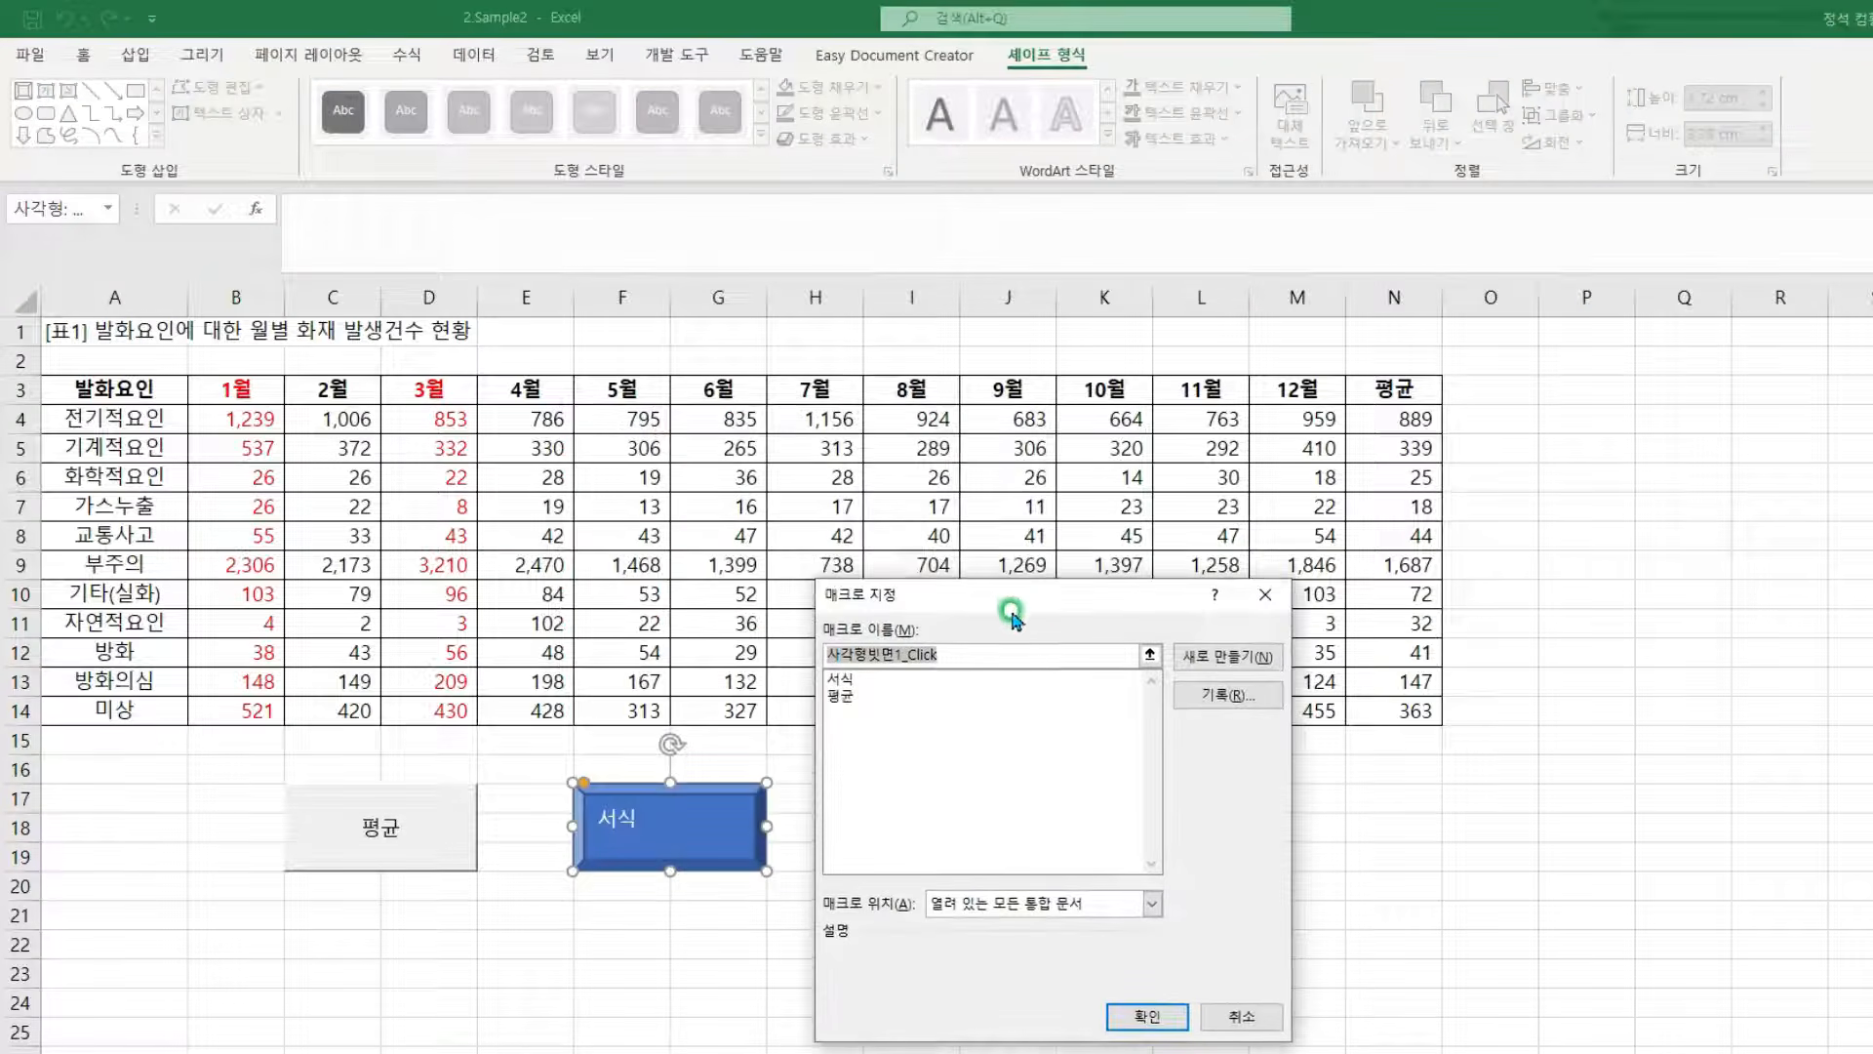
{"action": "left_click", "coordinate": [839, 678]}
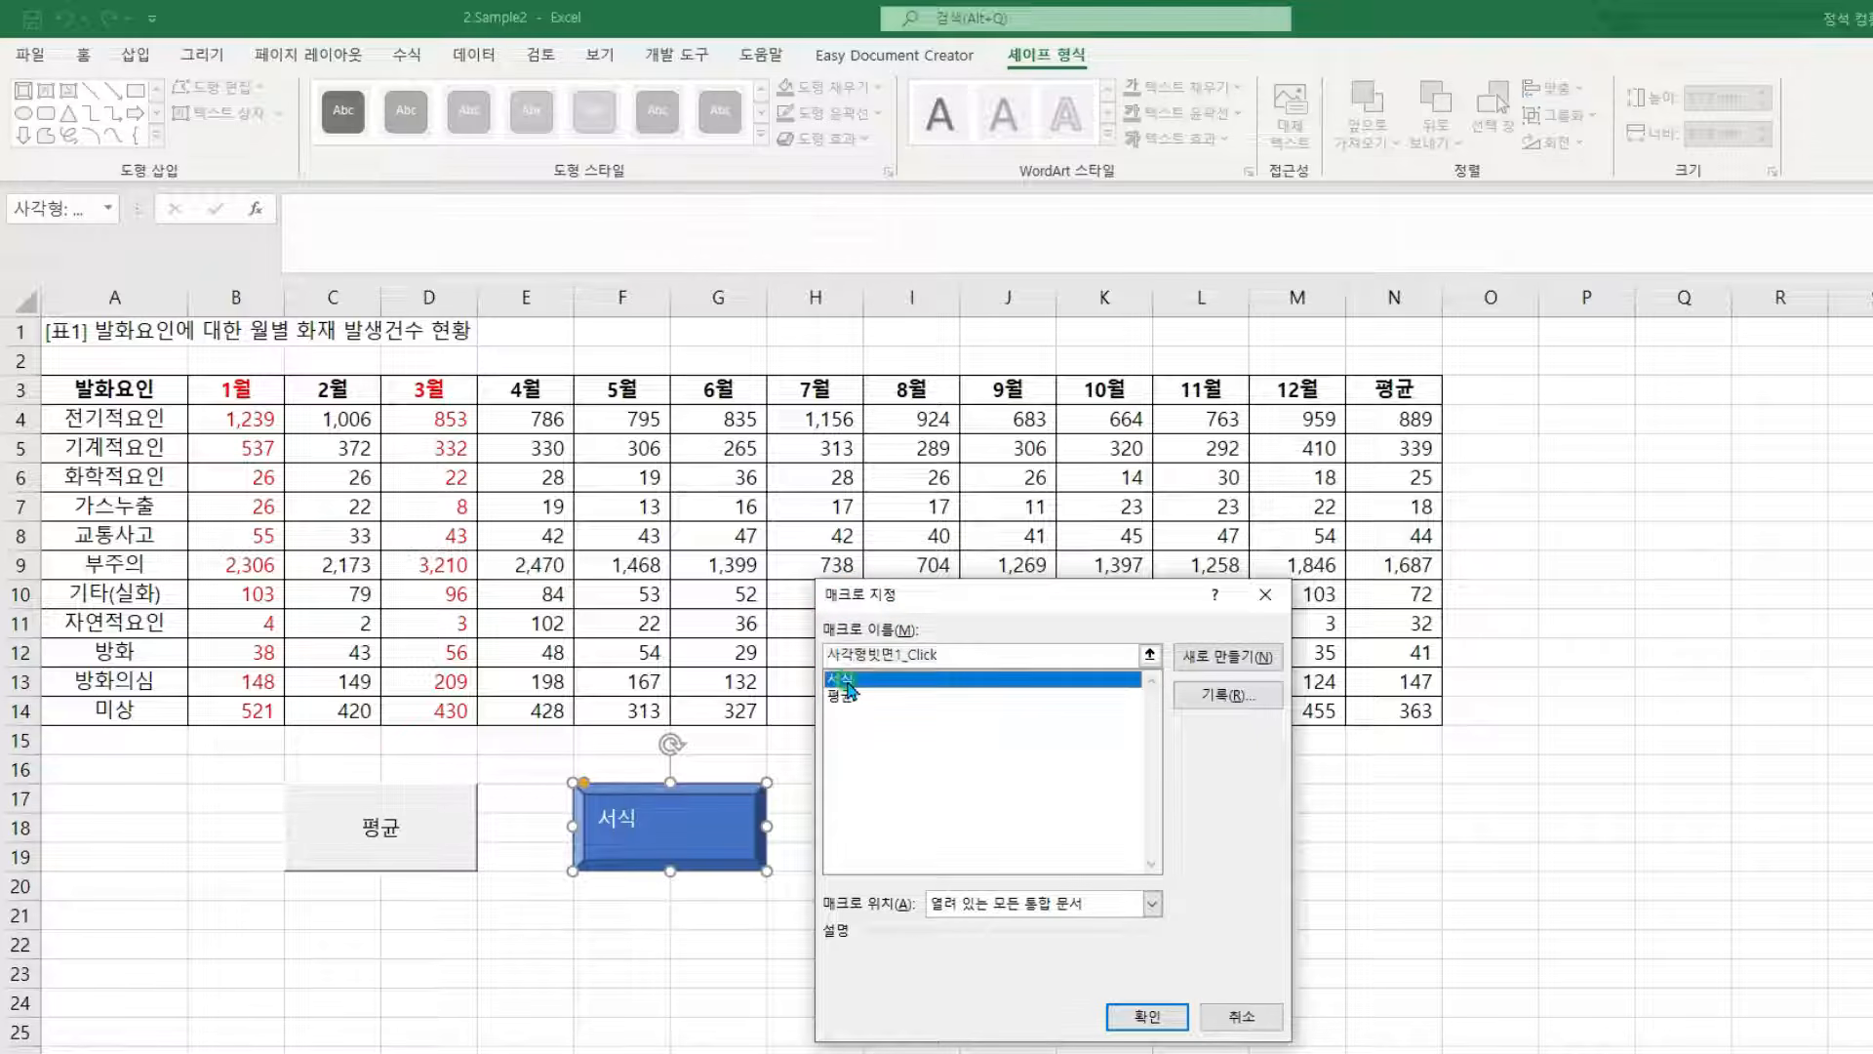
{"action": "left_click", "coordinate": [1148, 1015]}
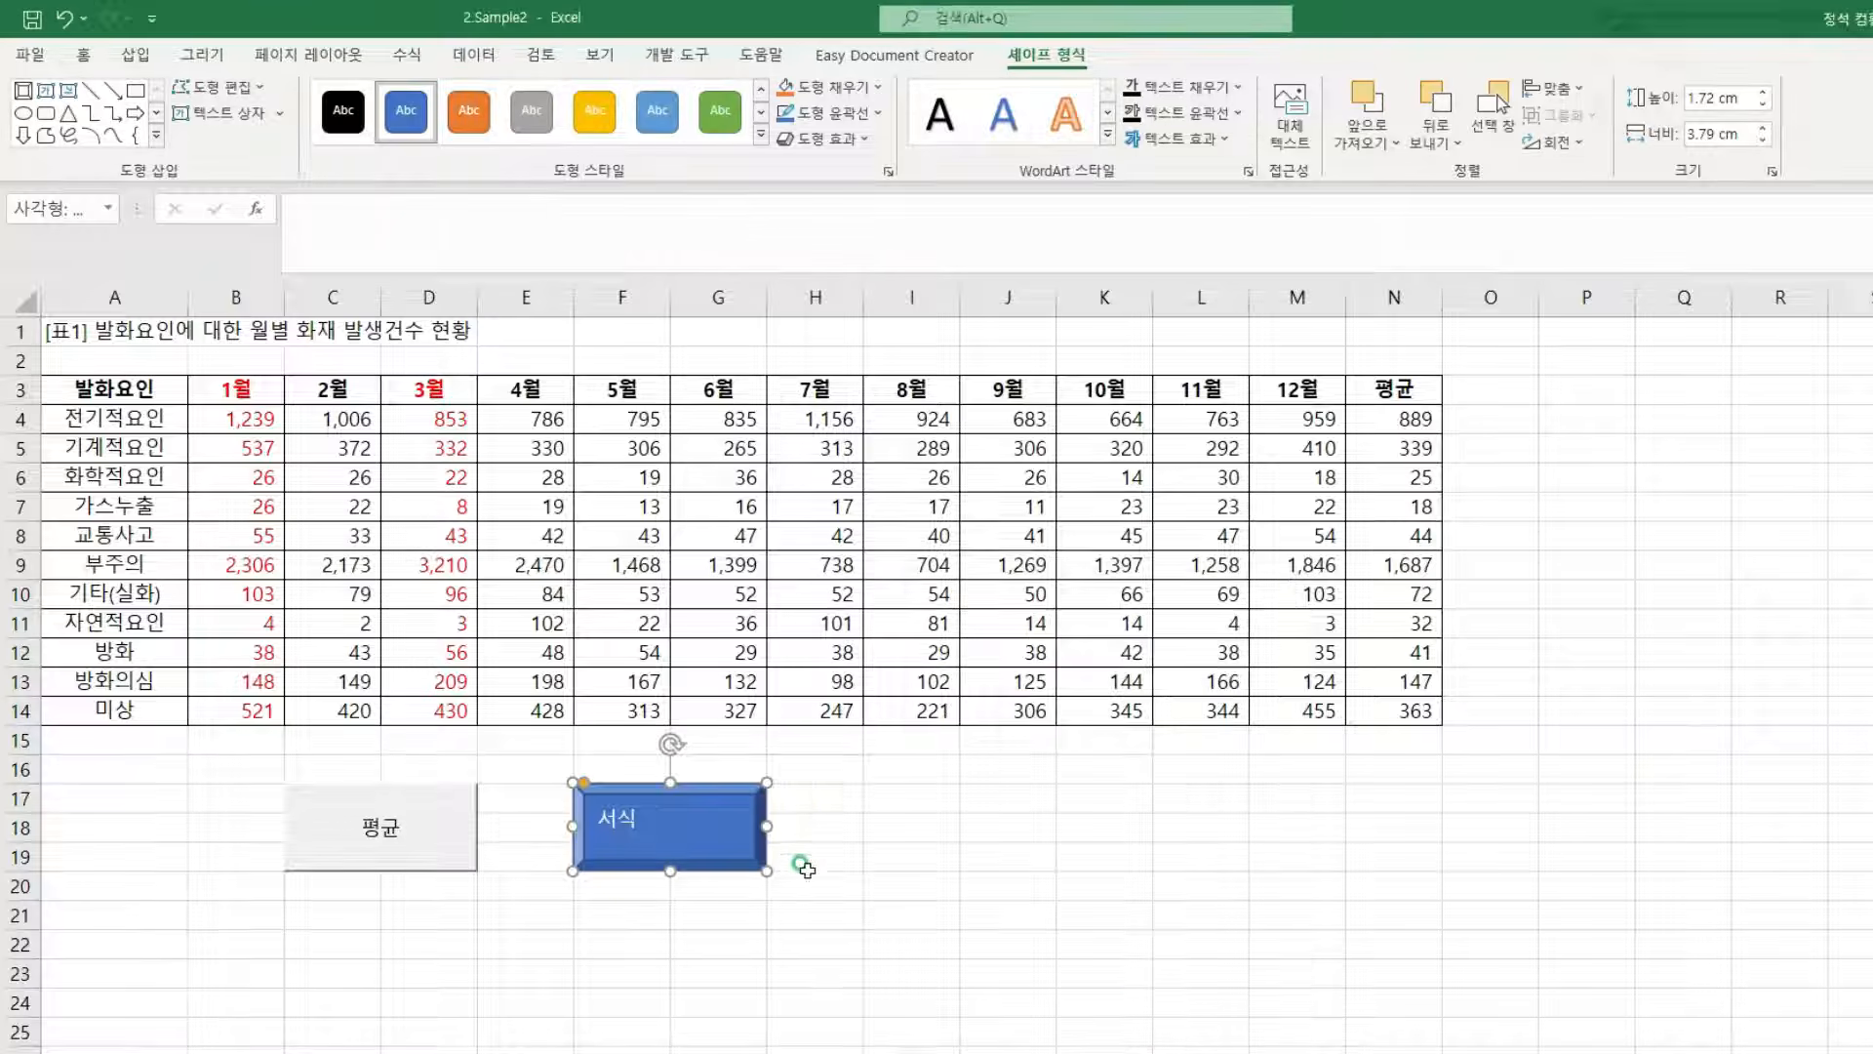
{"action": "left_click", "coordinate": [559, 760]}
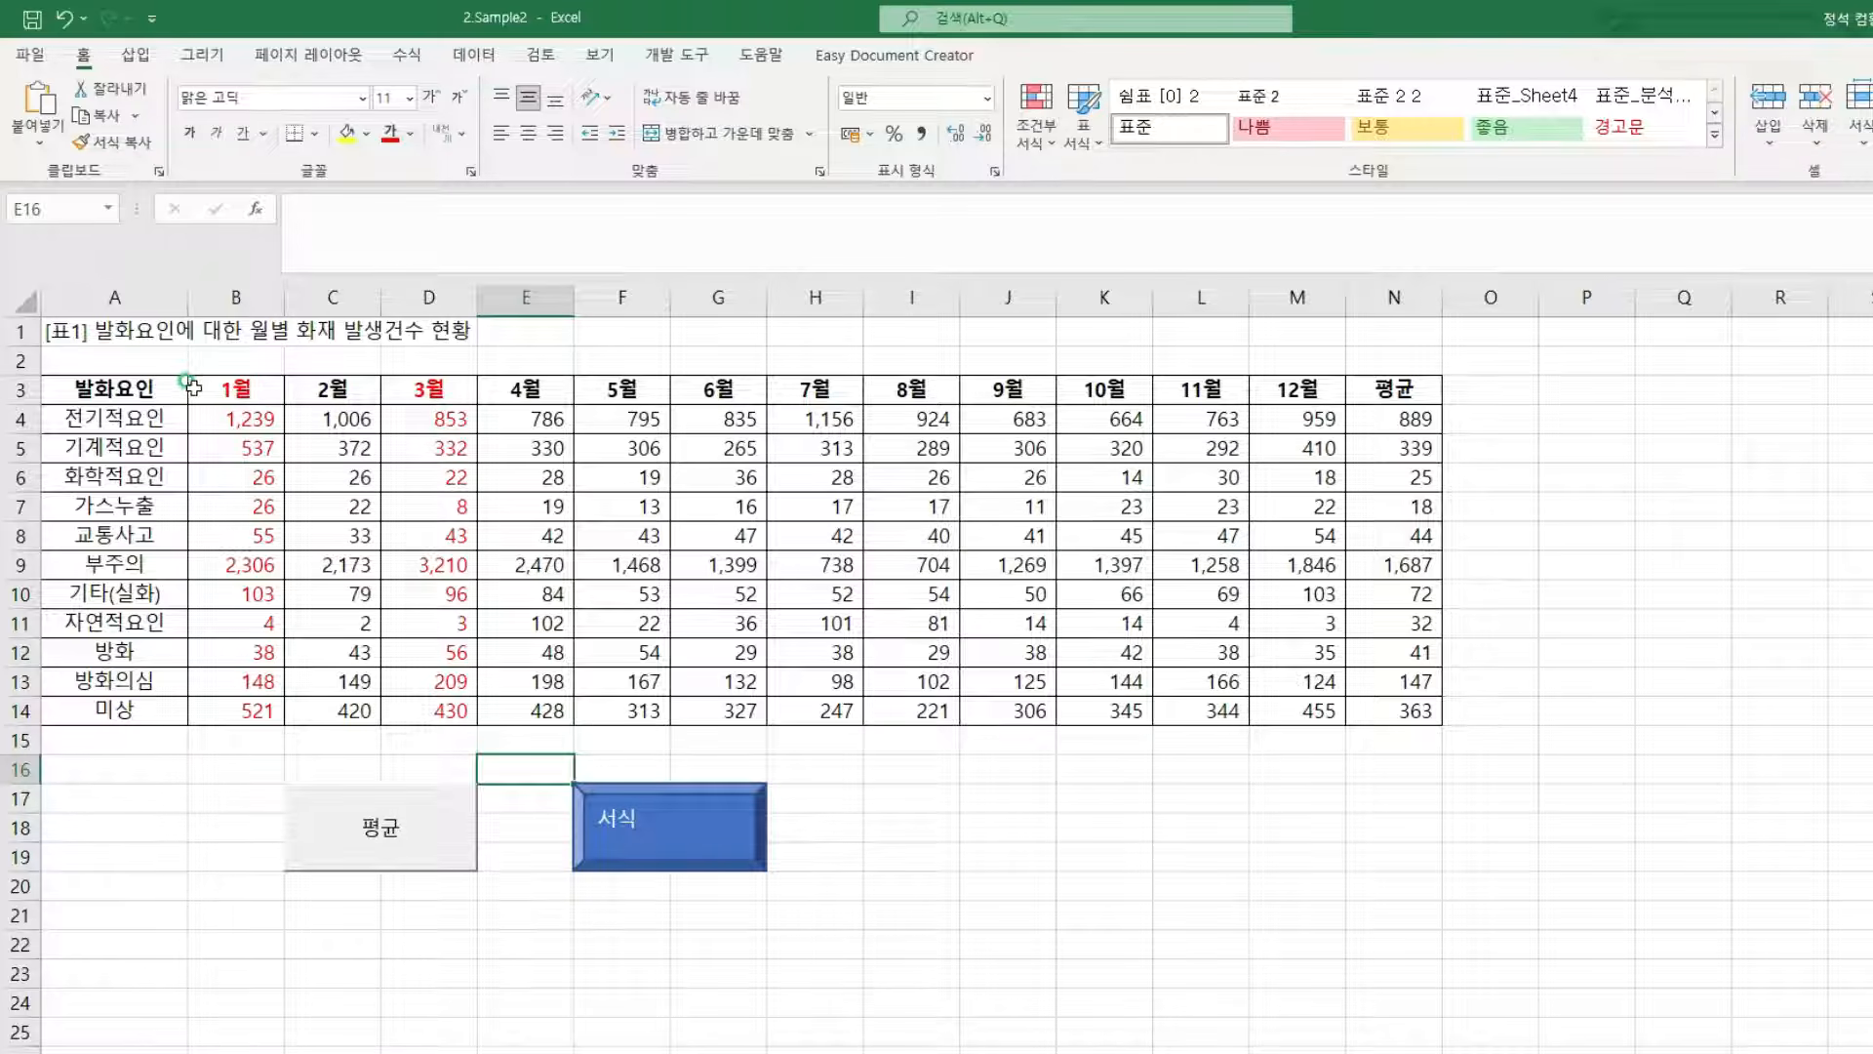
- Reset the font colour of B3:B14 and D3:D14 to automatic and deselect the ranges
{"action": "left_click_drag", "start_coordinate": [195, 388], "coordinate": [231, 709]}
{"action": "left_click_drag", "start_coordinate": [414, 392], "coordinate": [446, 501]}
{"action": "left_click_drag", "start_coordinate": [447, 696], "coordinate": [447, 710]}
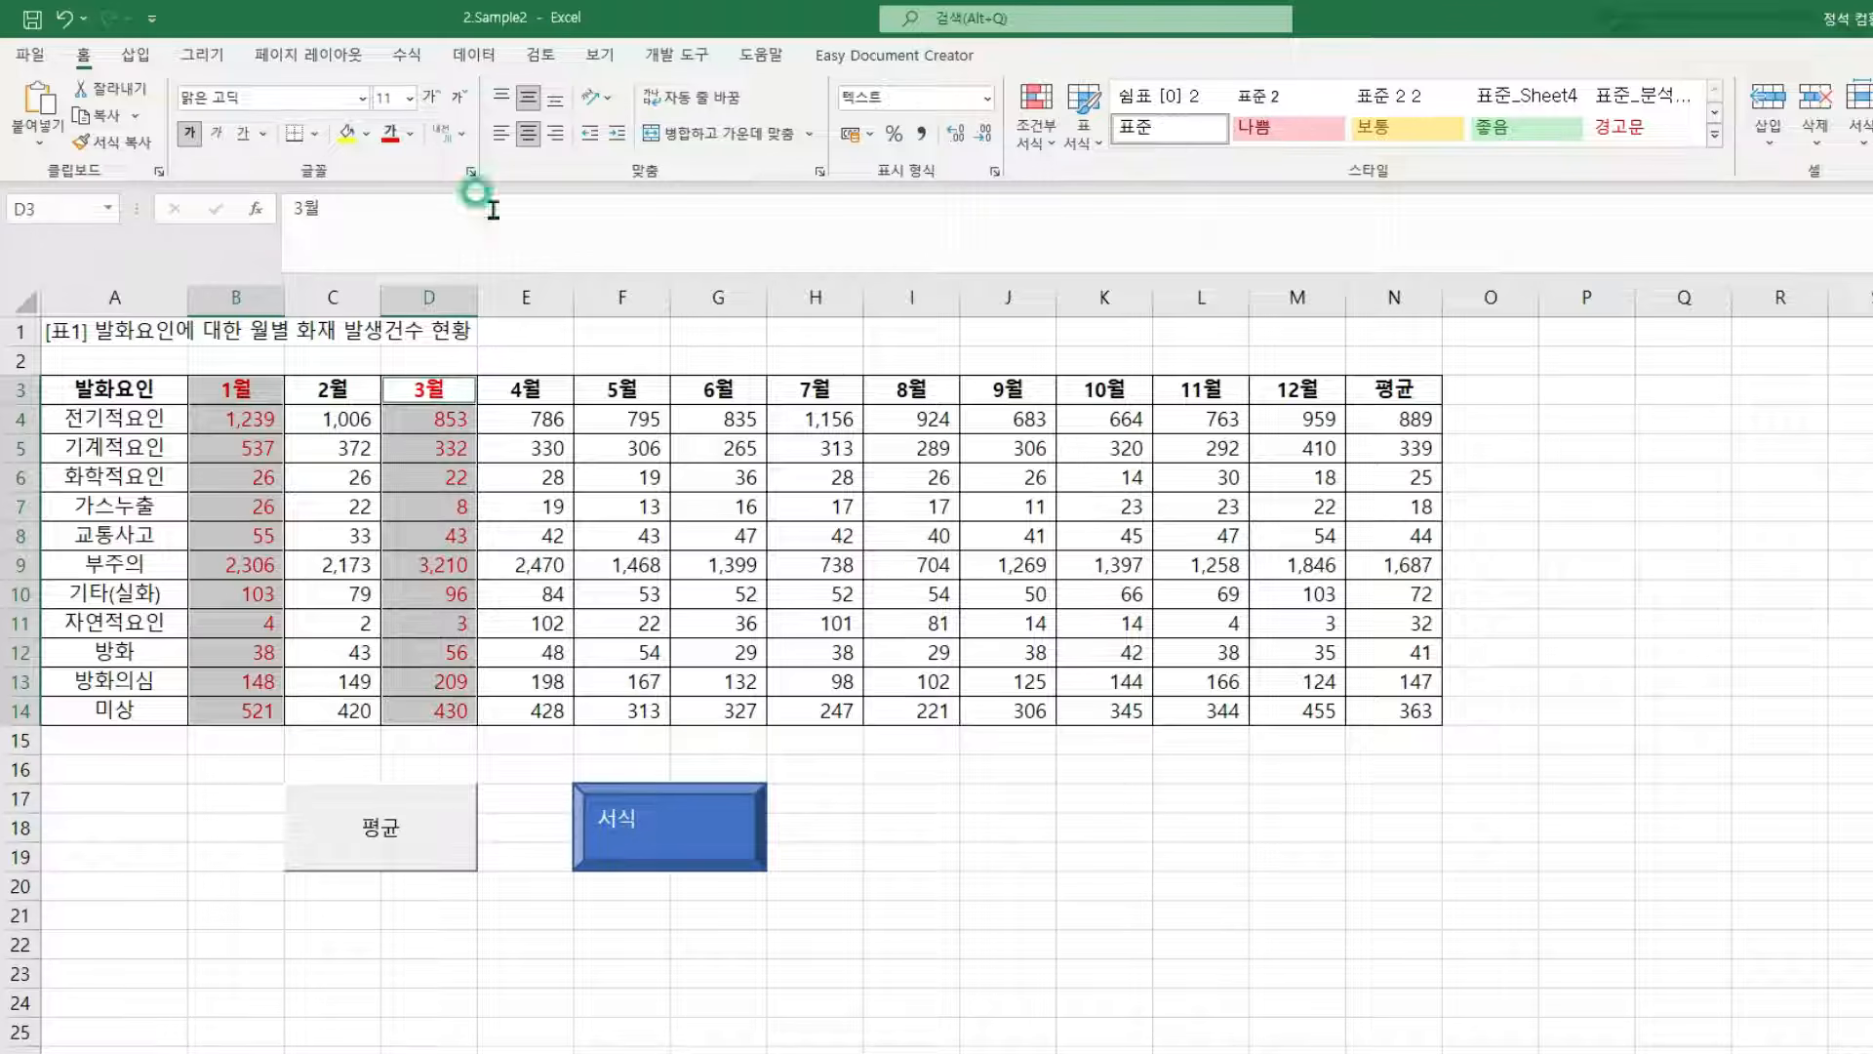
{"action": "left_click", "coordinate": [409, 133]}
{"action": "left_click", "coordinate": [426, 163]}
{"action": "left_click", "coordinate": [841, 940]}
- Run the 서식 macro from the bevel shape to test it on the 1월 and 3월 columns
{"action": "left_click", "coordinate": [683, 828]}
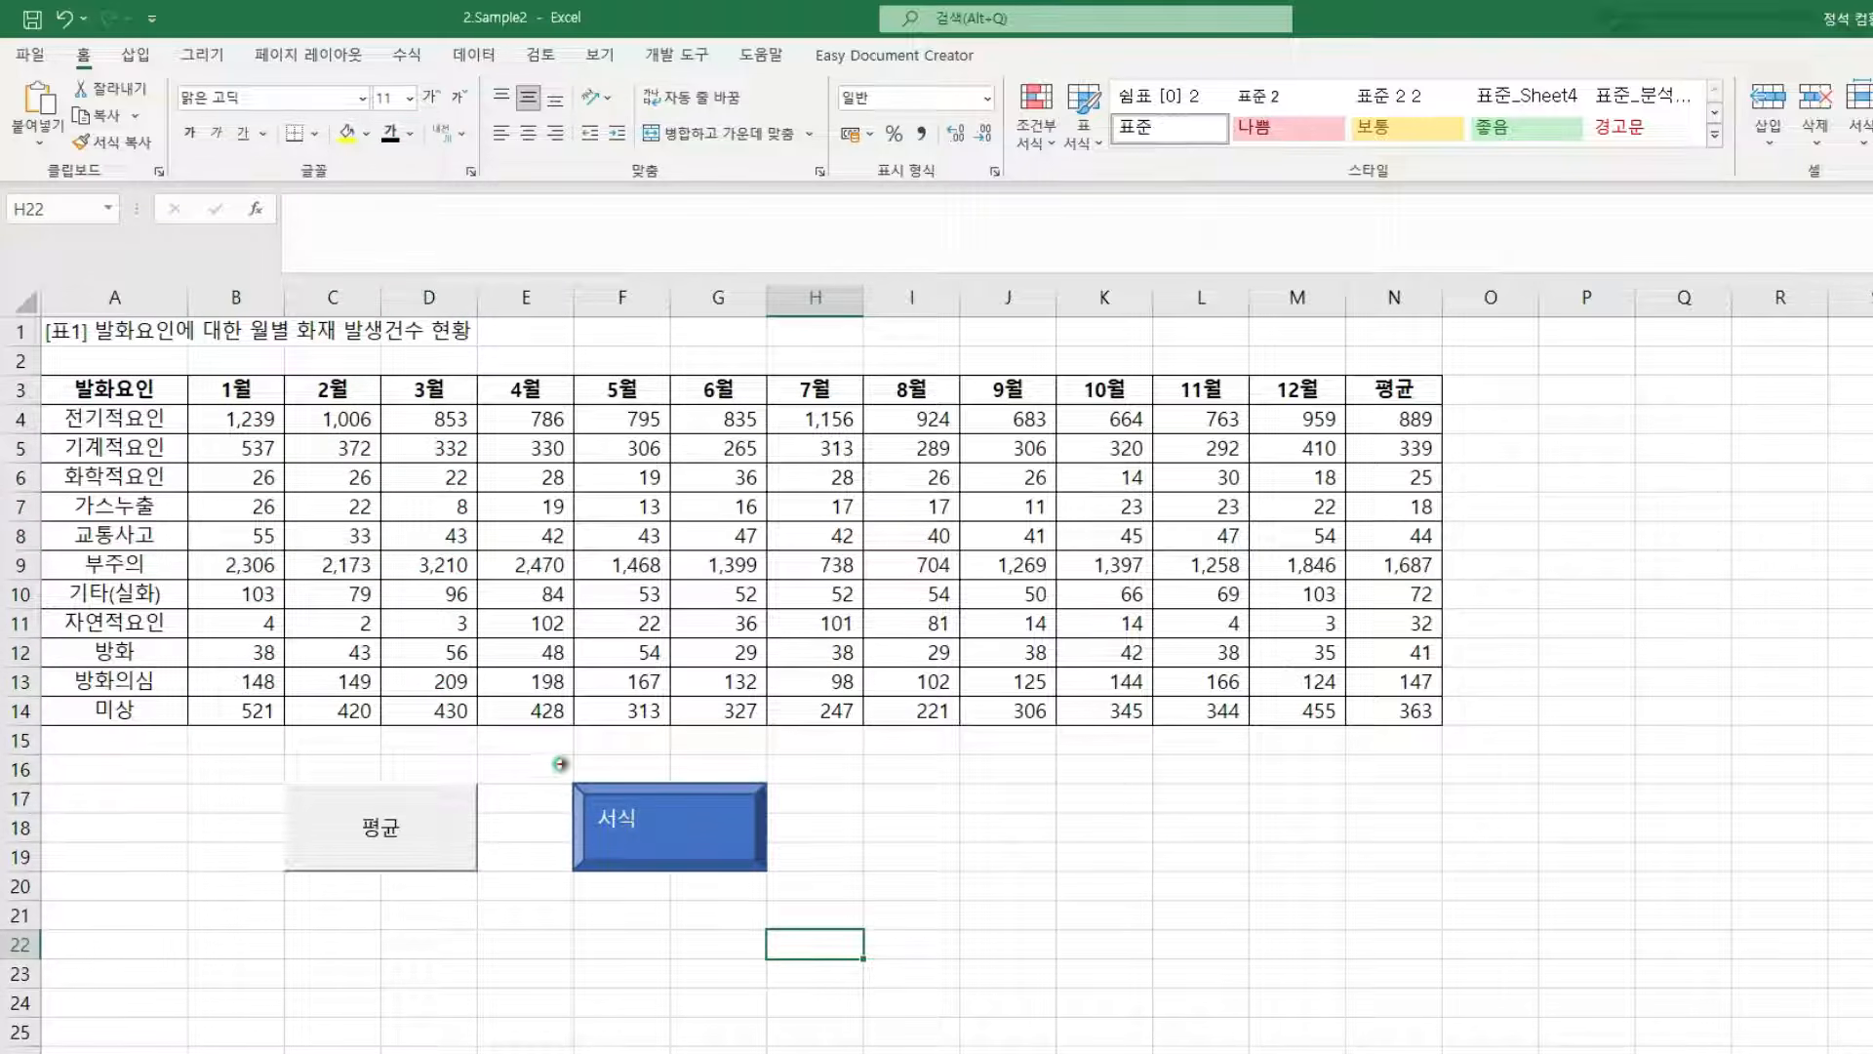
{"action": "left_click_drag", "start_coordinate": [562, 773], "coordinate": [774, 881]}
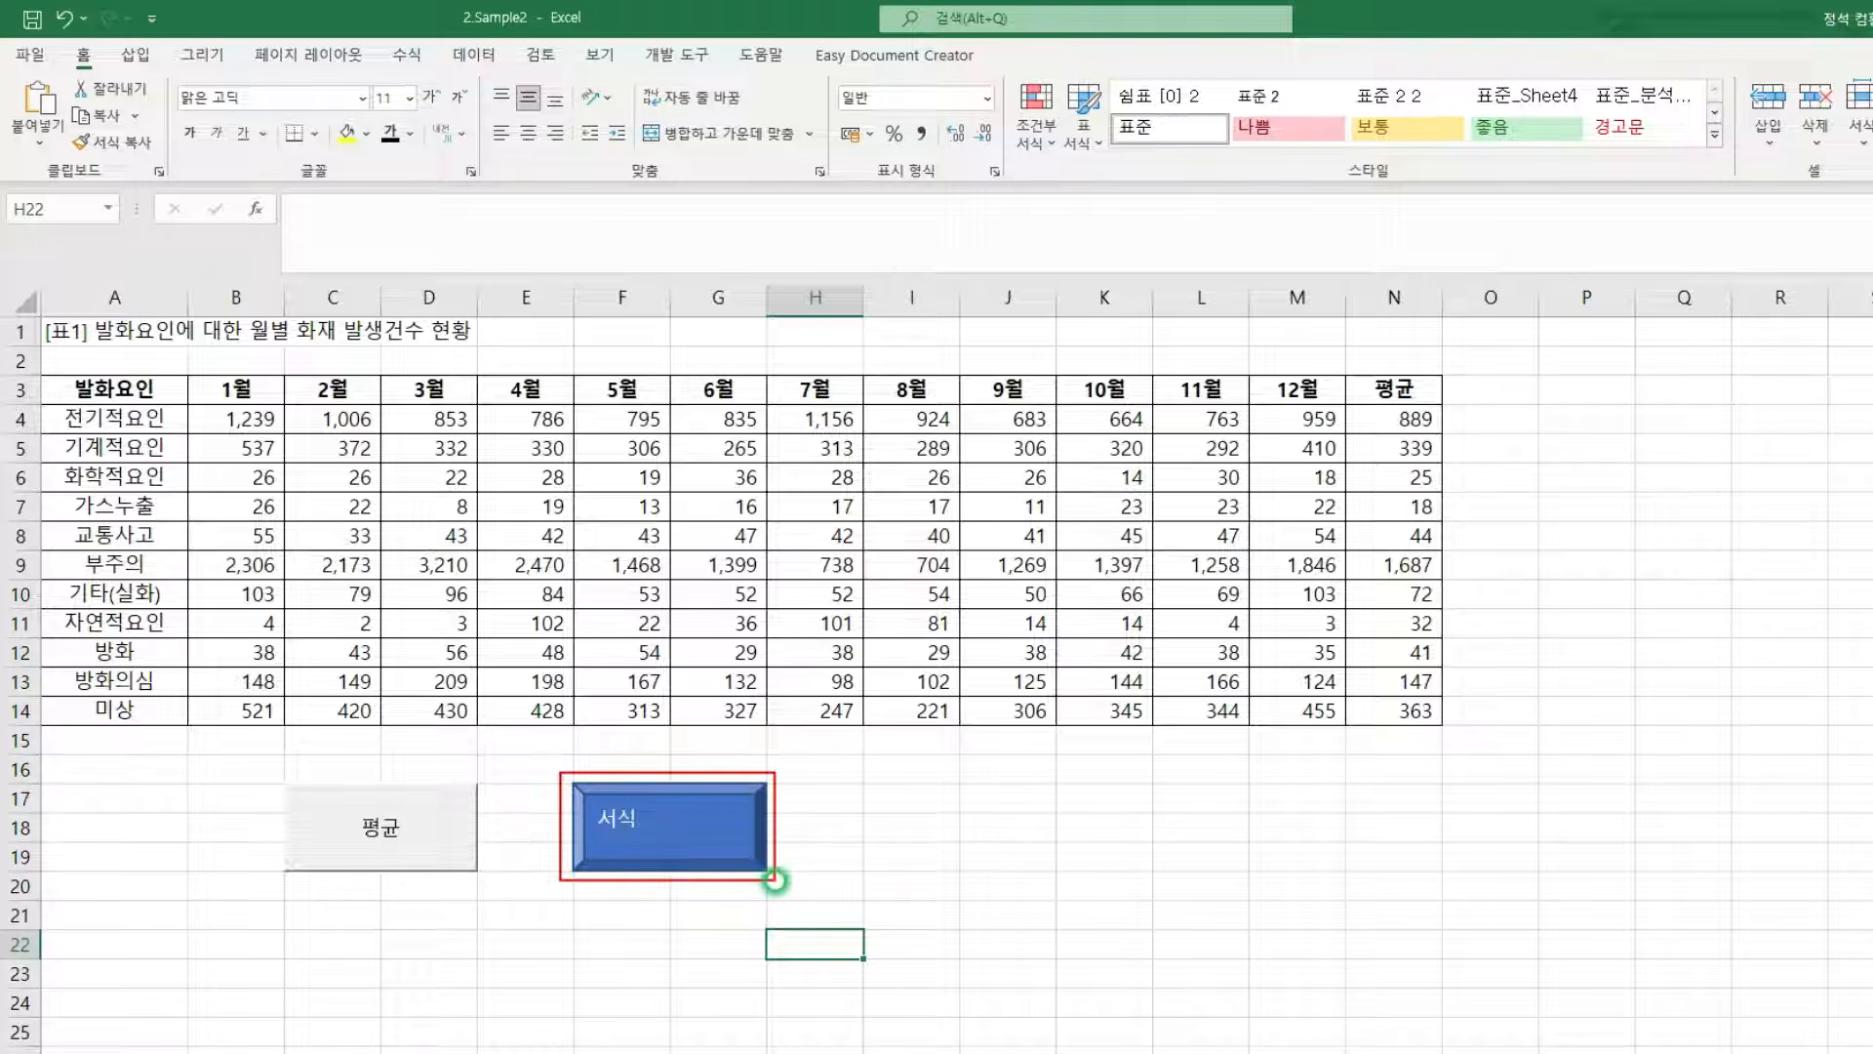
{"action": "left_click", "coordinate": [722, 847]}
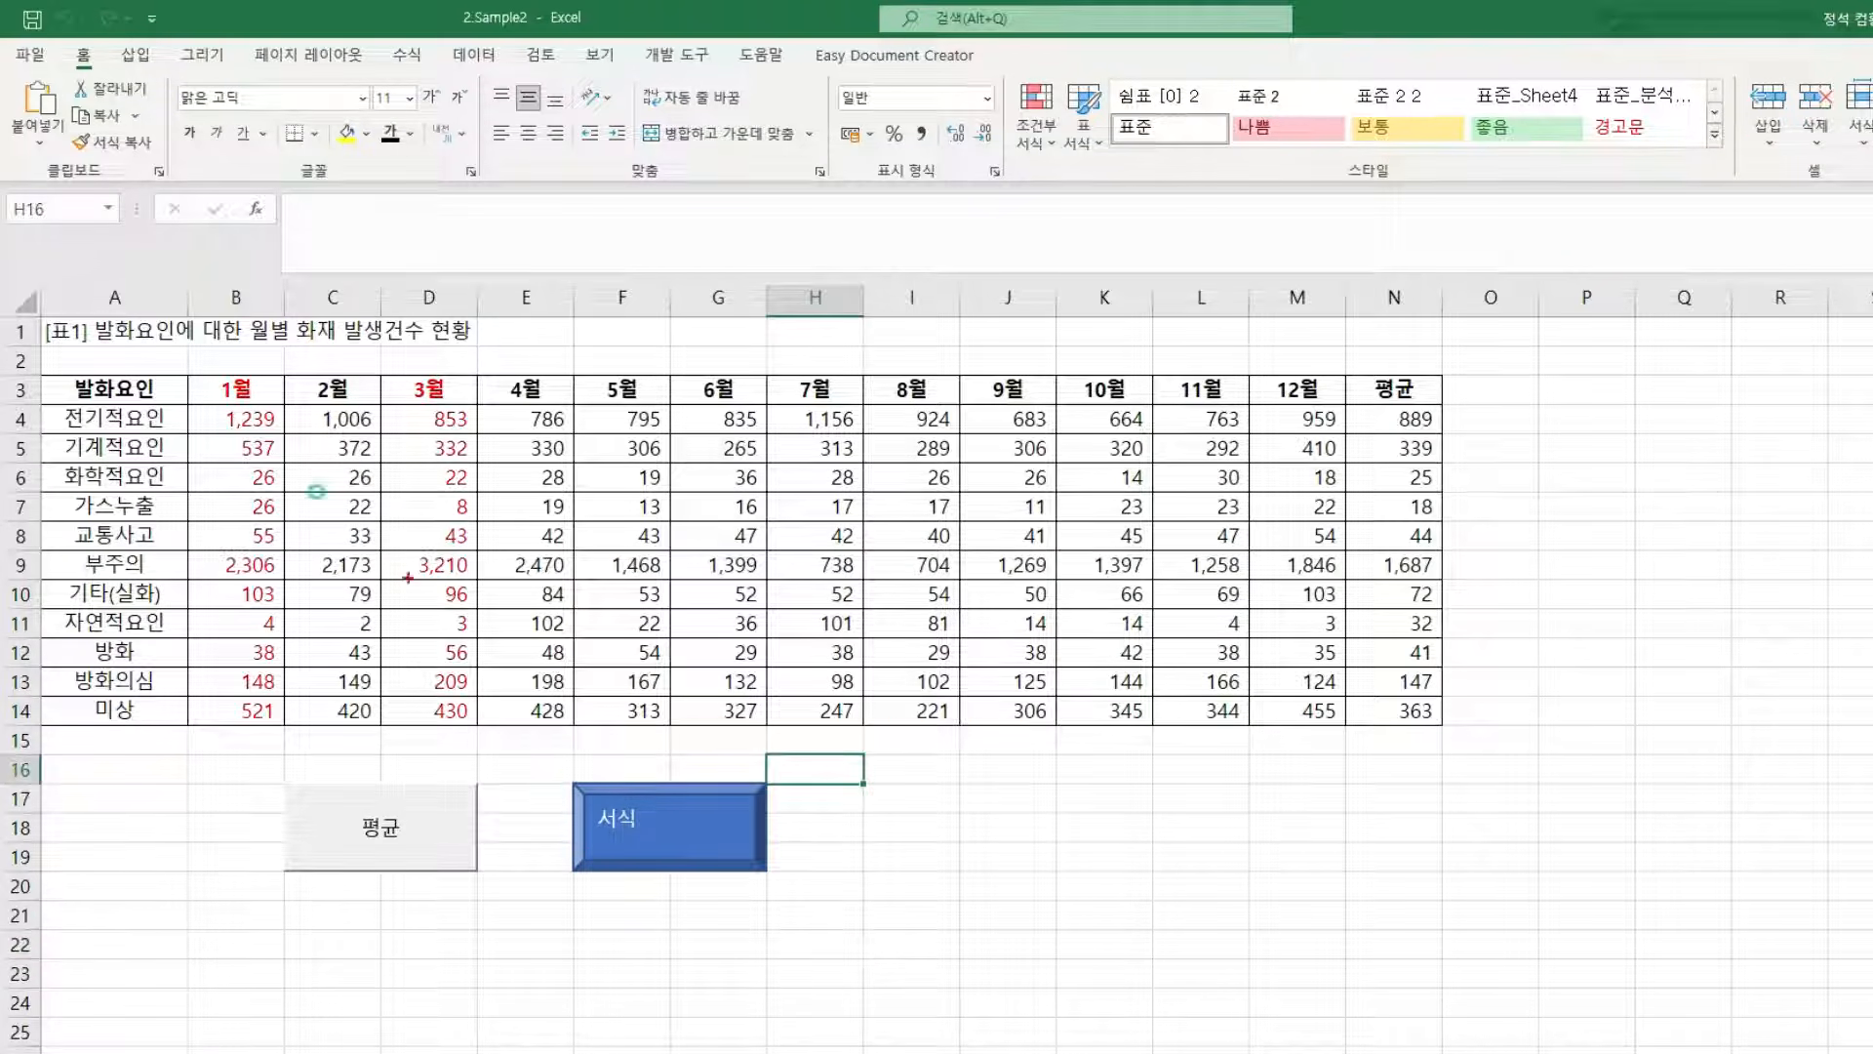
{"action": "left_click_drag", "start_coordinate": [192, 375], "coordinate": [278, 722]}
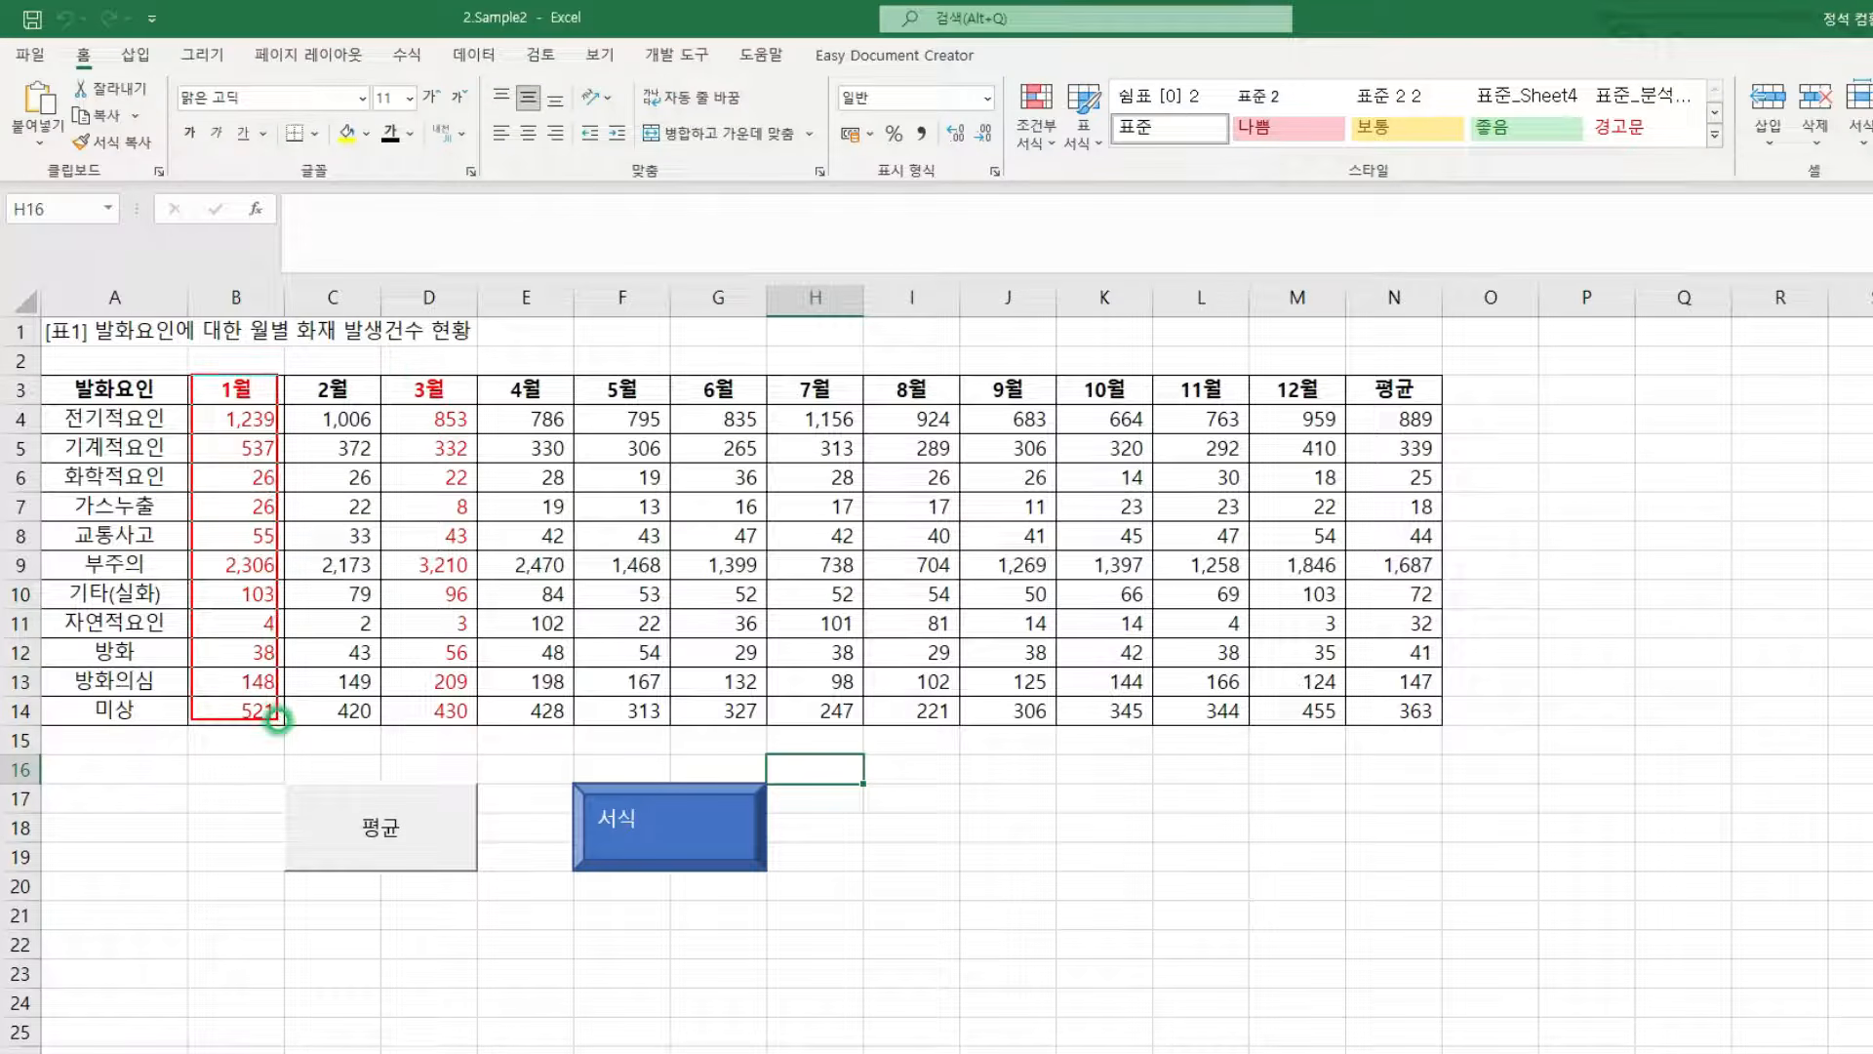
{"action": "mouse_move", "coordinate": [393, 377]}
{"action": "left_mouse_down"}
{"action": "mouse_move", "coordinate": [472, 630]}
{"action": "mouse_move", "coordinate": [475, 722]}
{"action": "left_mouse_up"}
{"action": "key", "text": "Escape"}
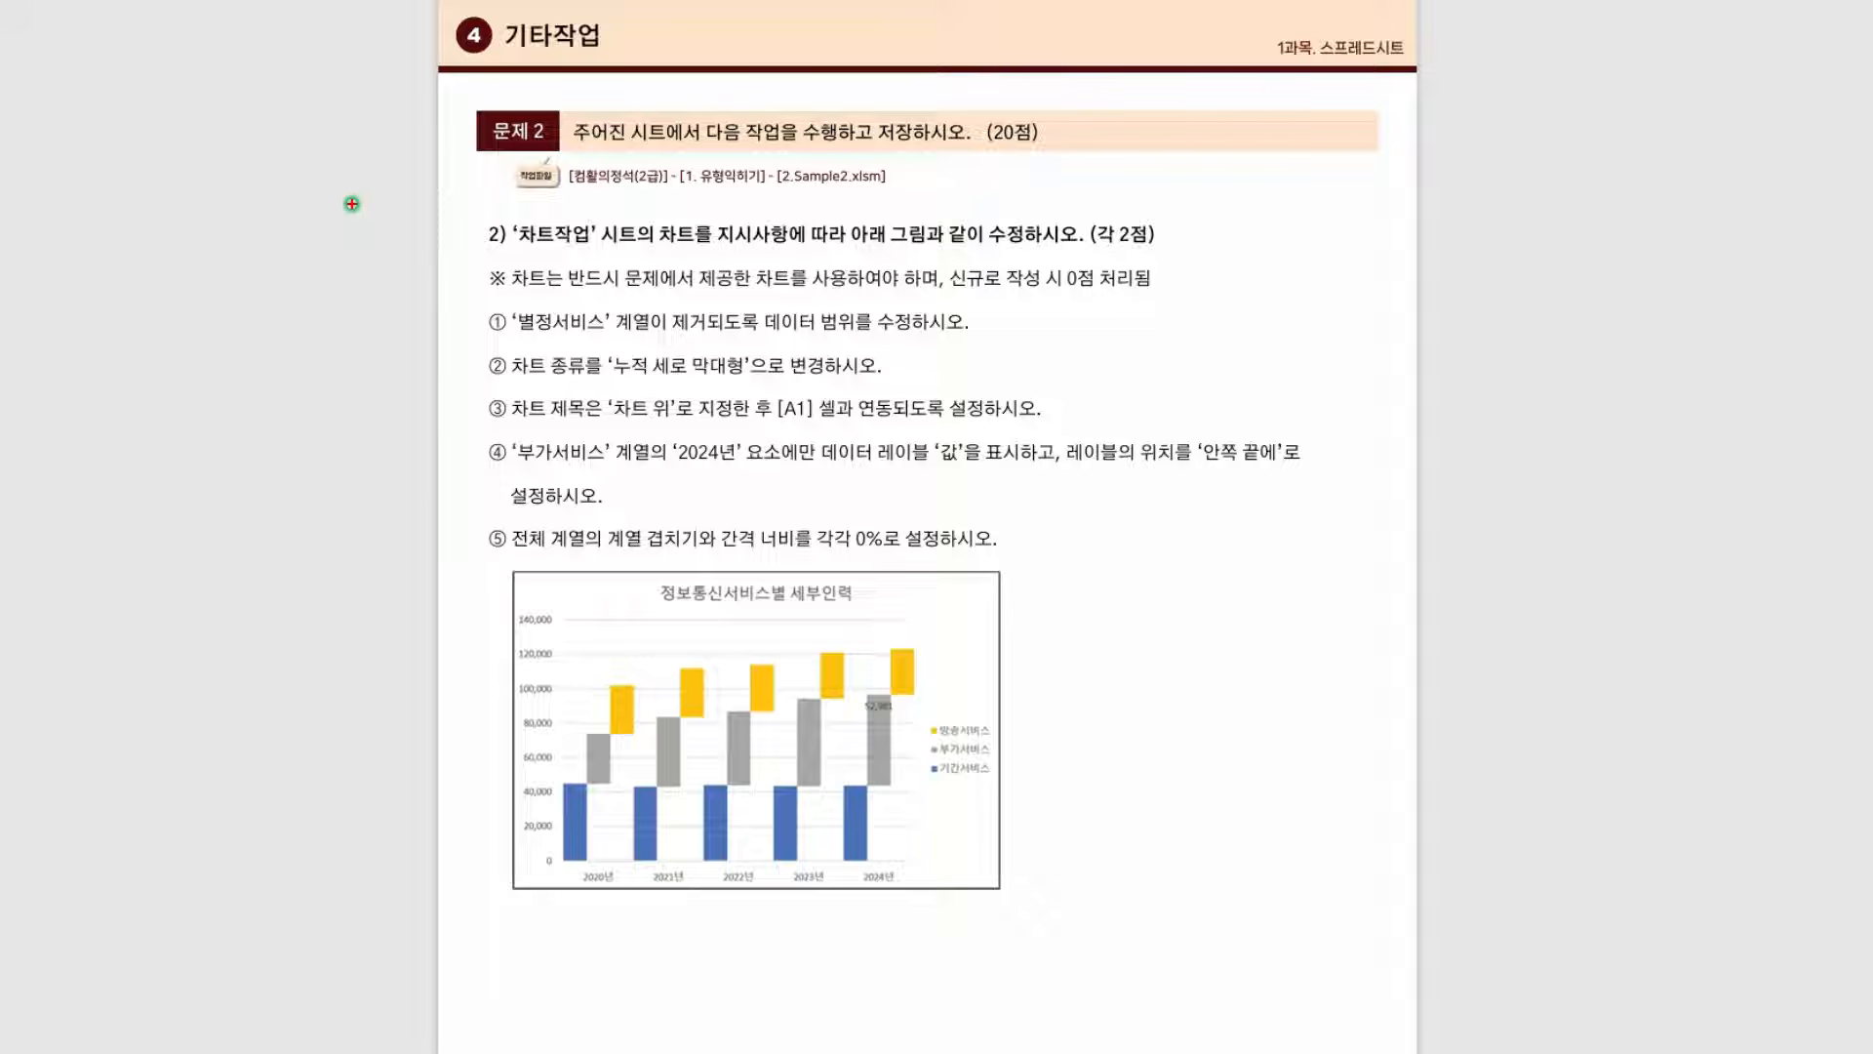
{"action": "left_click_drag", "start_coordinate": [513, 250], "coordinate": [614, 249]}
{"action": "left_click_drag", "start_coordinate": [850, 250], "coordinate": [1050, 250]}
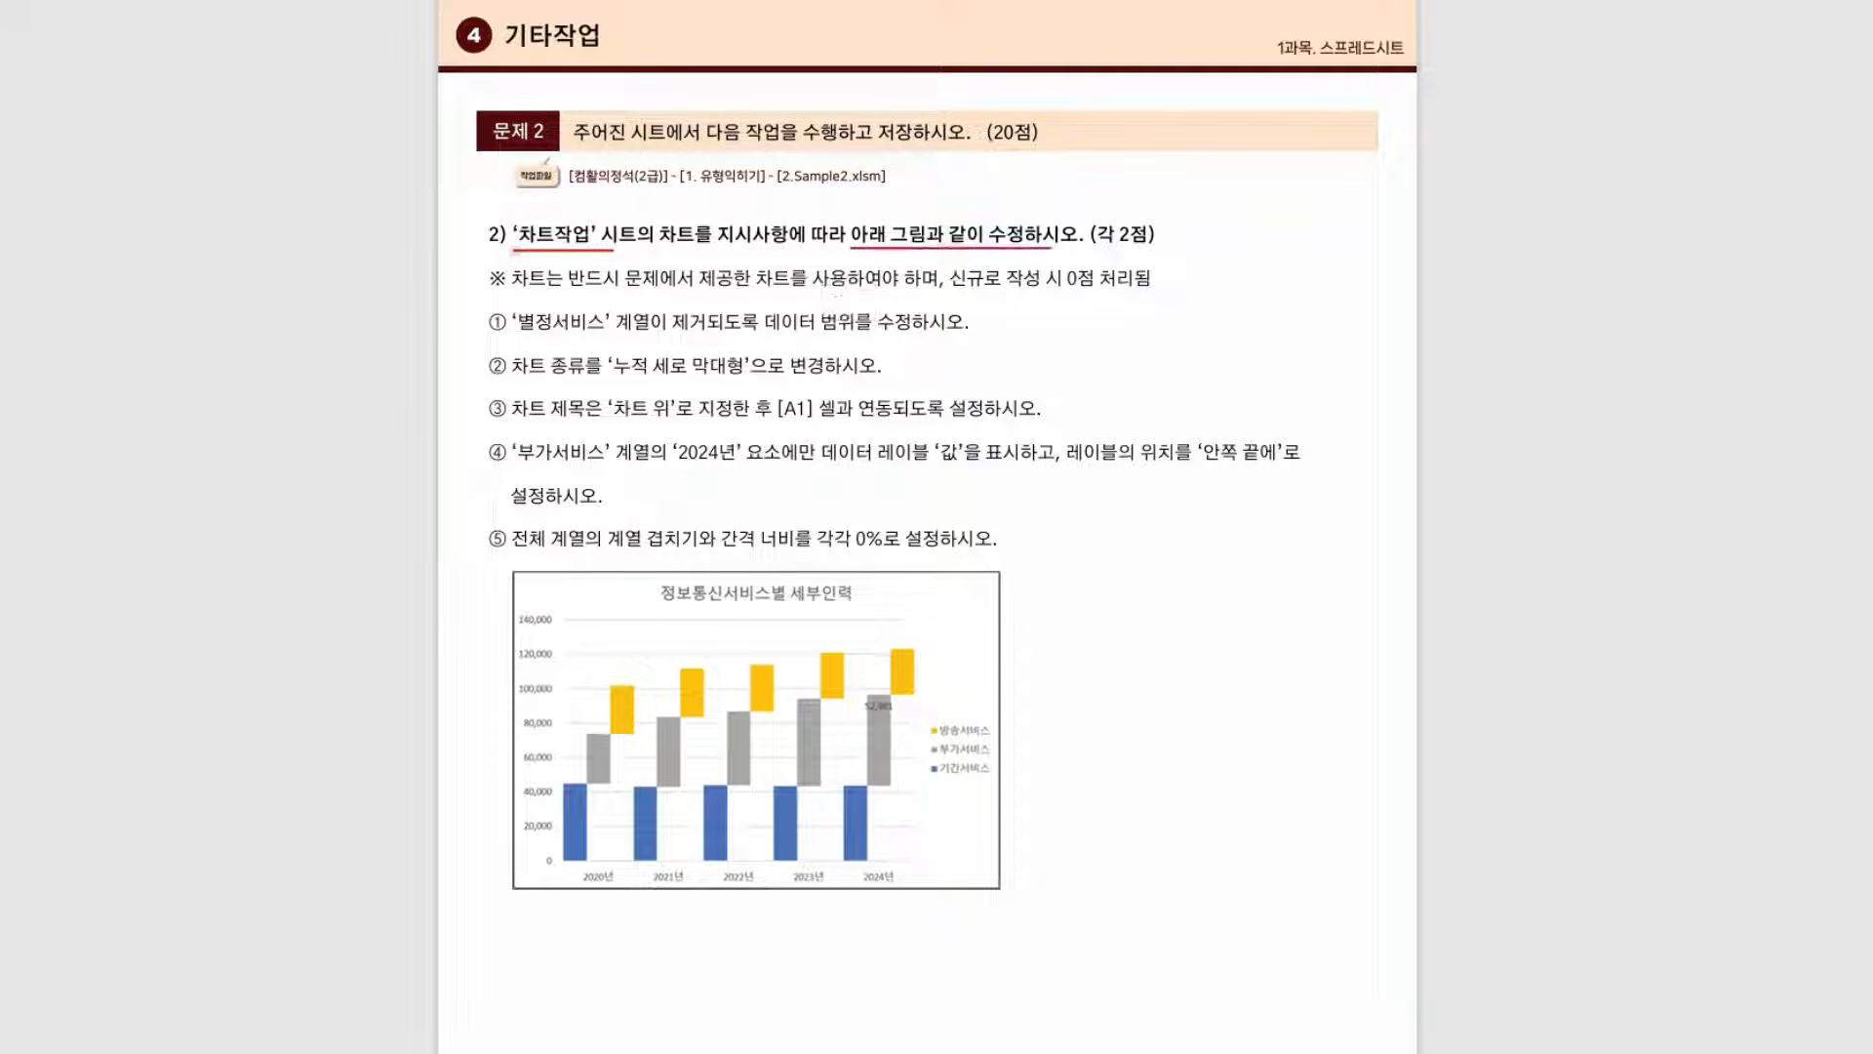
{"action": "left_click_drag", "start_coordinate": [1132, 205], "coordinate": [1145, 203]}
{"action": "mouse_move", "coordinate": [478, 223]}
{"action": "left_mouse_down"}
{"action": "mouse_move", "coordinate": [507, 230]}
{"action": "mouse_move", "coordinate": [424, 265]}
{"action": "mouse_move", "coordinate": [427, 282]}
{"action": "mouse_move", "coordinate": [339, 297]}
{"action": "mouse_move", "coordinate": [363, 331]}
{"action": "left_mouse_up"}
{"action": "mouse_move", "coordinate": [374, 287]}
{"action": "left_mouse_down"}
{"action": "mouse_move", "coordinate": [392, 285]}
{"action": "mouse_move", "coordinate": [394, 325]}
{"action": "left_mouse_up"}
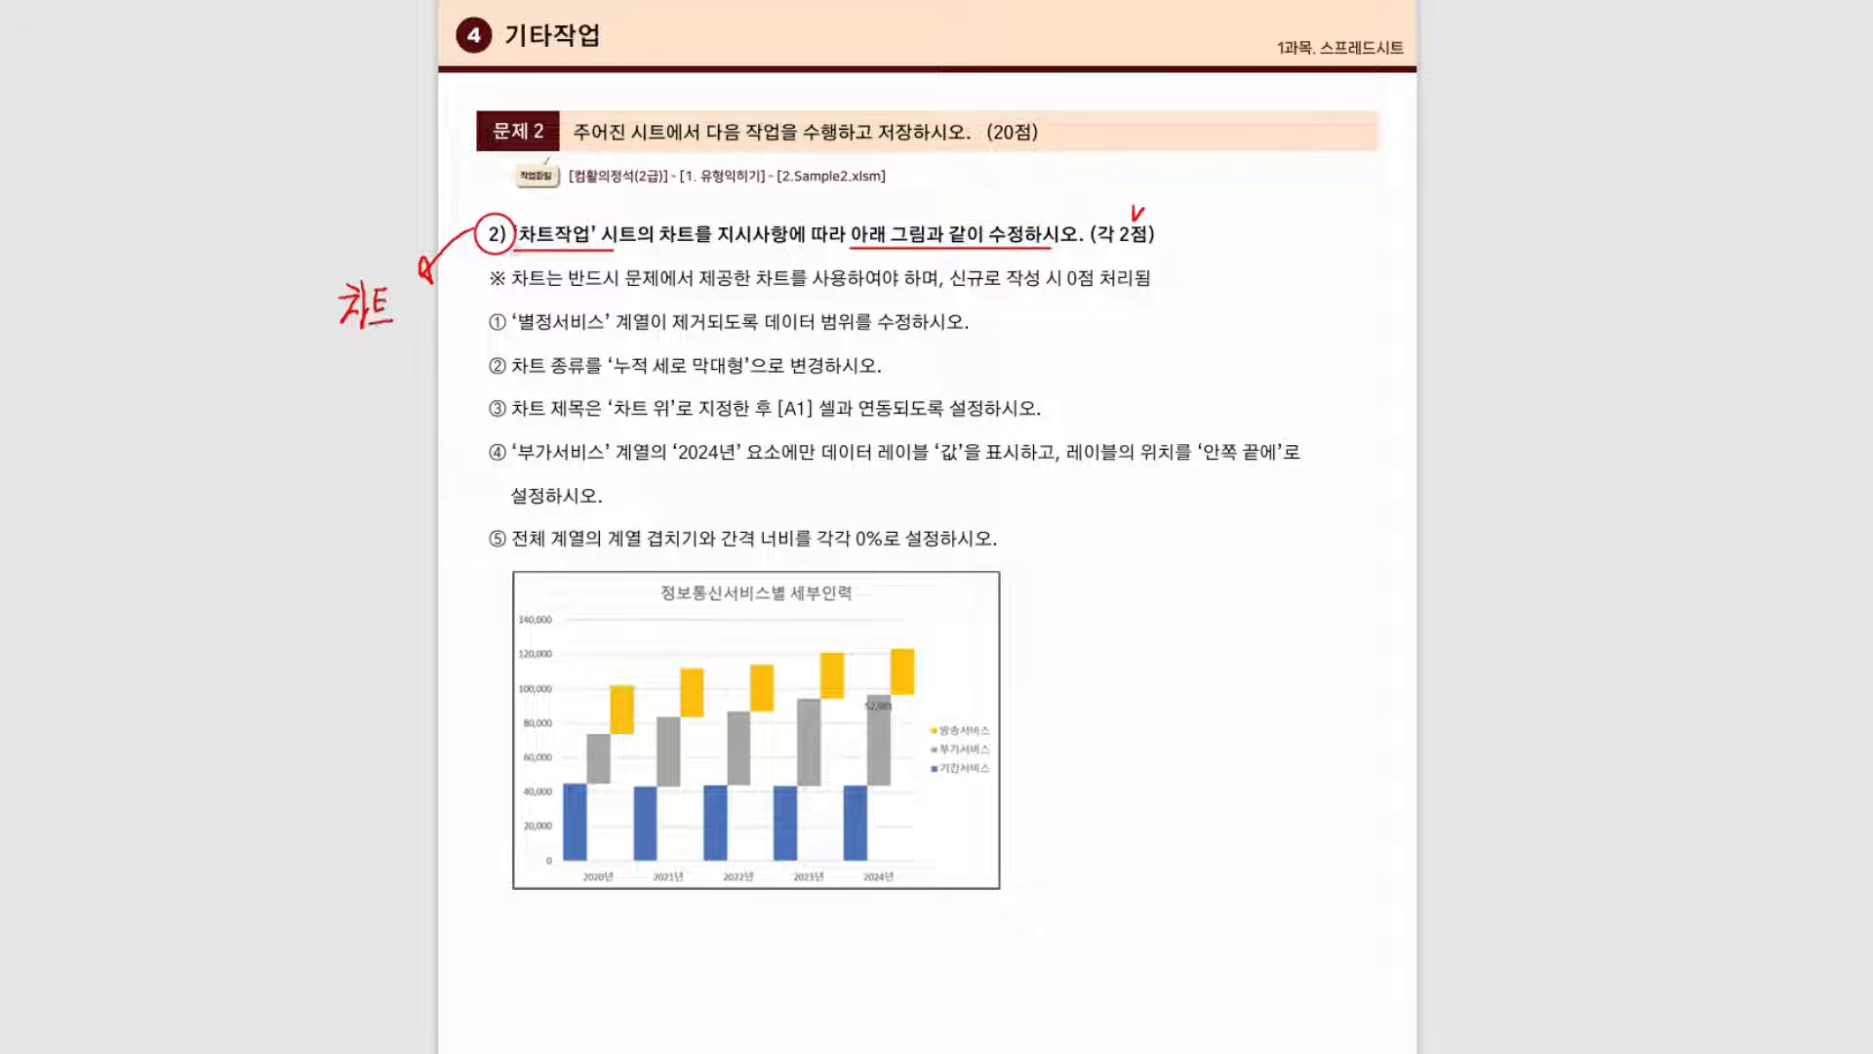
{"action": "mouse_move", "coordinate": [1231, 214]}
{"action": "left_mouse_down"}
{"action": "mouse_move", "coordinate": [1245, 244]}
{"action": "mouse_move", "coordinate": [1226, 209]}
{"action": "left_mouse_up"}
{"action": "left_click_drag", "start_coordinate": [1265, 237], "coordinate": [1302, 245]}
{"action": "mouse_move", "coordinate": [1302, 221]}
{"action": "left_mouse_down"}
{"action": "mouse_move", "coordinate": [1322, 252]}
{"action": "mouse_move", "coordinate": [1370, 246]}
{"action": "left_mouse_up"}
{"action": "mouse_move", "coordinate": [1403, 222]}
{"action": "left_mouse_down"}
{"action": "mouse_move", "coordinate": [1391, 249]}
{"action": "mouse_move", "coordinate": [1411, 230]}
{"action": "left_mouse_up"}
{"action": "mouse_move", "coordinate": [1423, 220]}
{"action": "left_mouse_down"}
{"action": "mouse_move", "coordinate": [1433, 255]}
{"action": "mouse_move", "coordinate": [1385, 234]}
{"action": "mouse_move", "coordinate": [1452, 225]}
{"action": "mouse_move", "coordinate": [1476, 268]}
{"action": "left_mouse_up"}
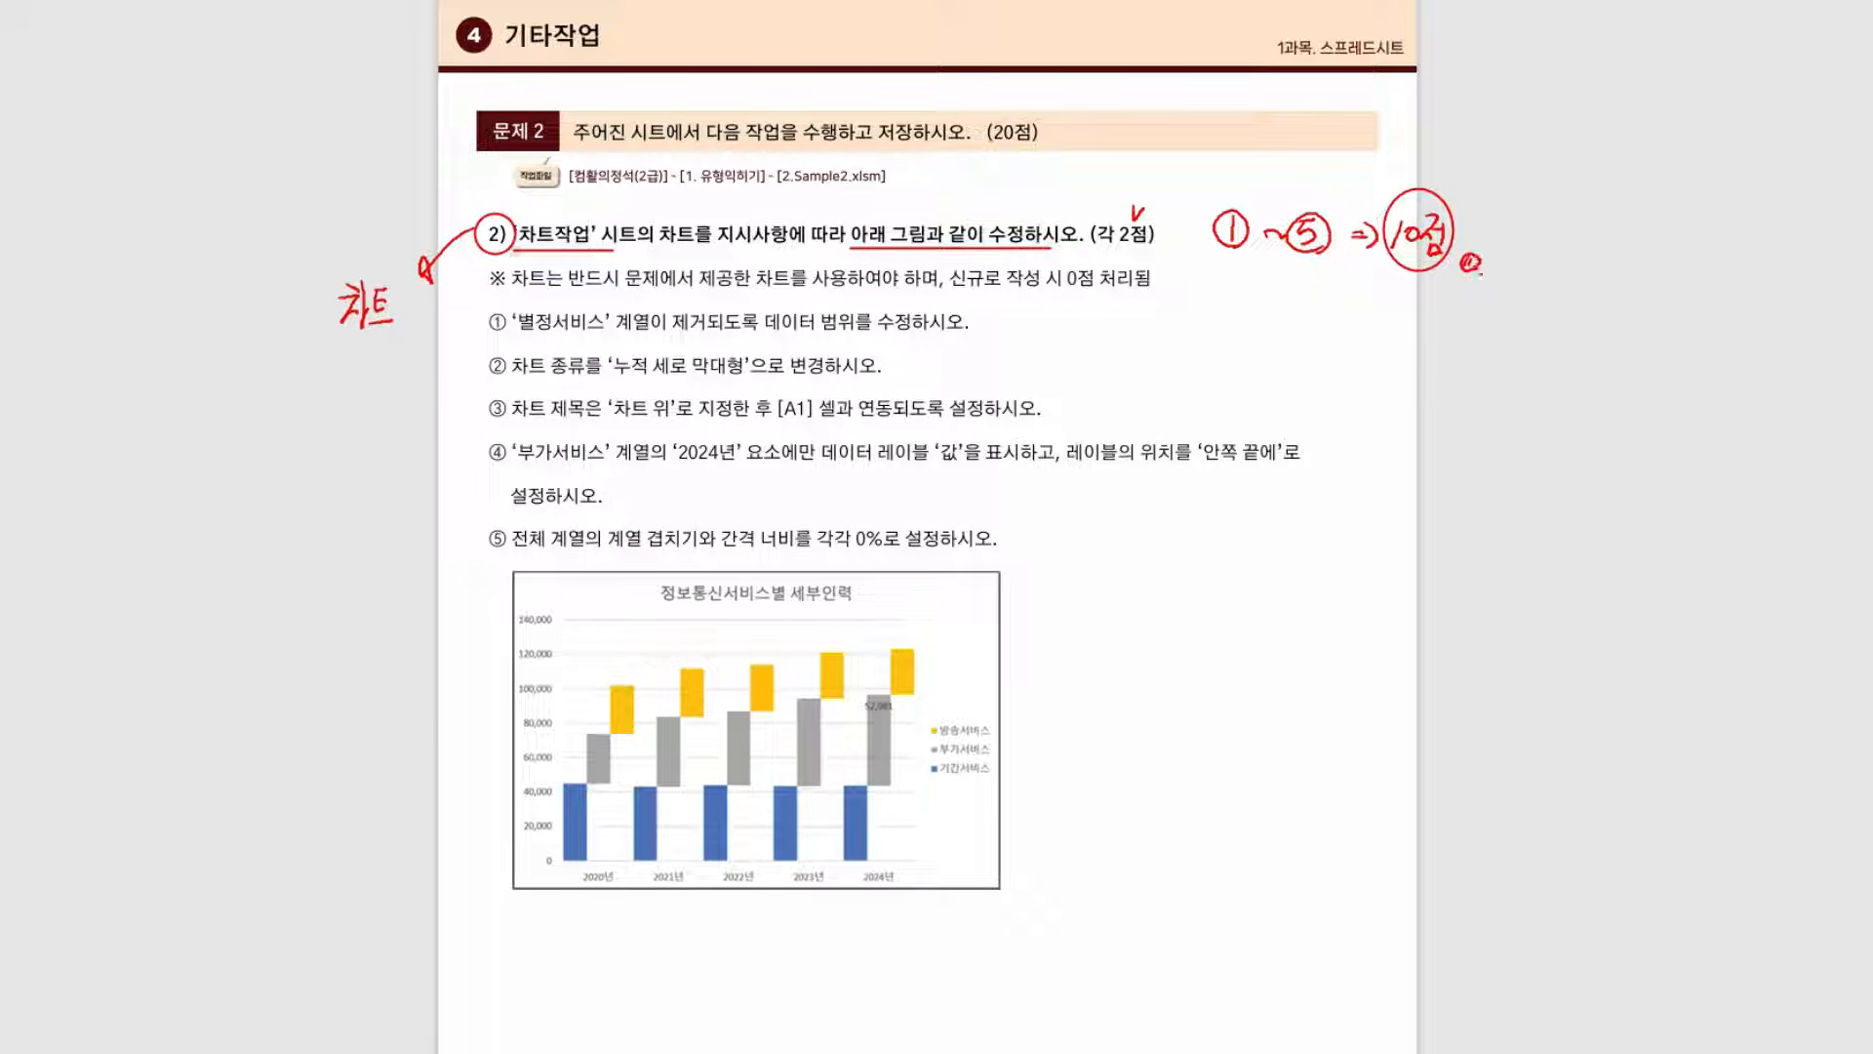
{"action": "left_click_drag", "start_coordinate": [613, 335], "coordinate": [747, 335]}
{"action": "left_click_drag", "start_coordinate": [854, 303], "coordinate": [866, 298]}
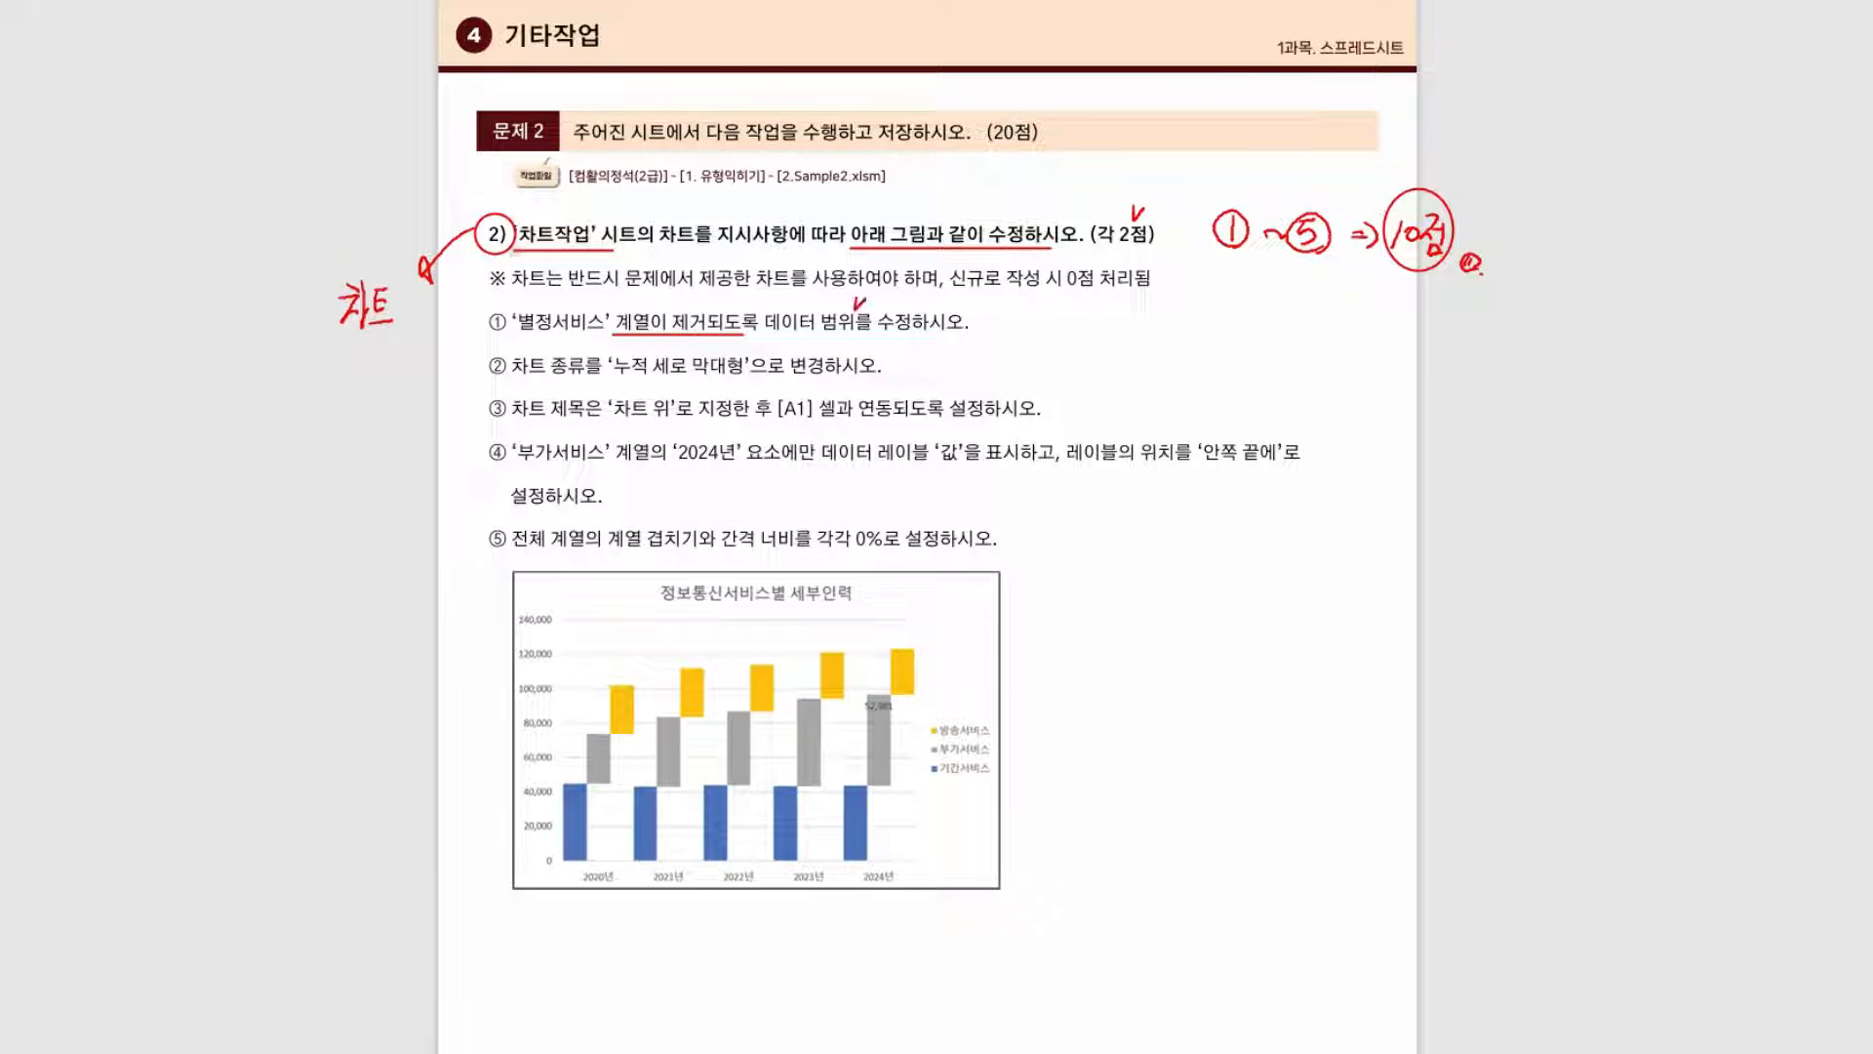
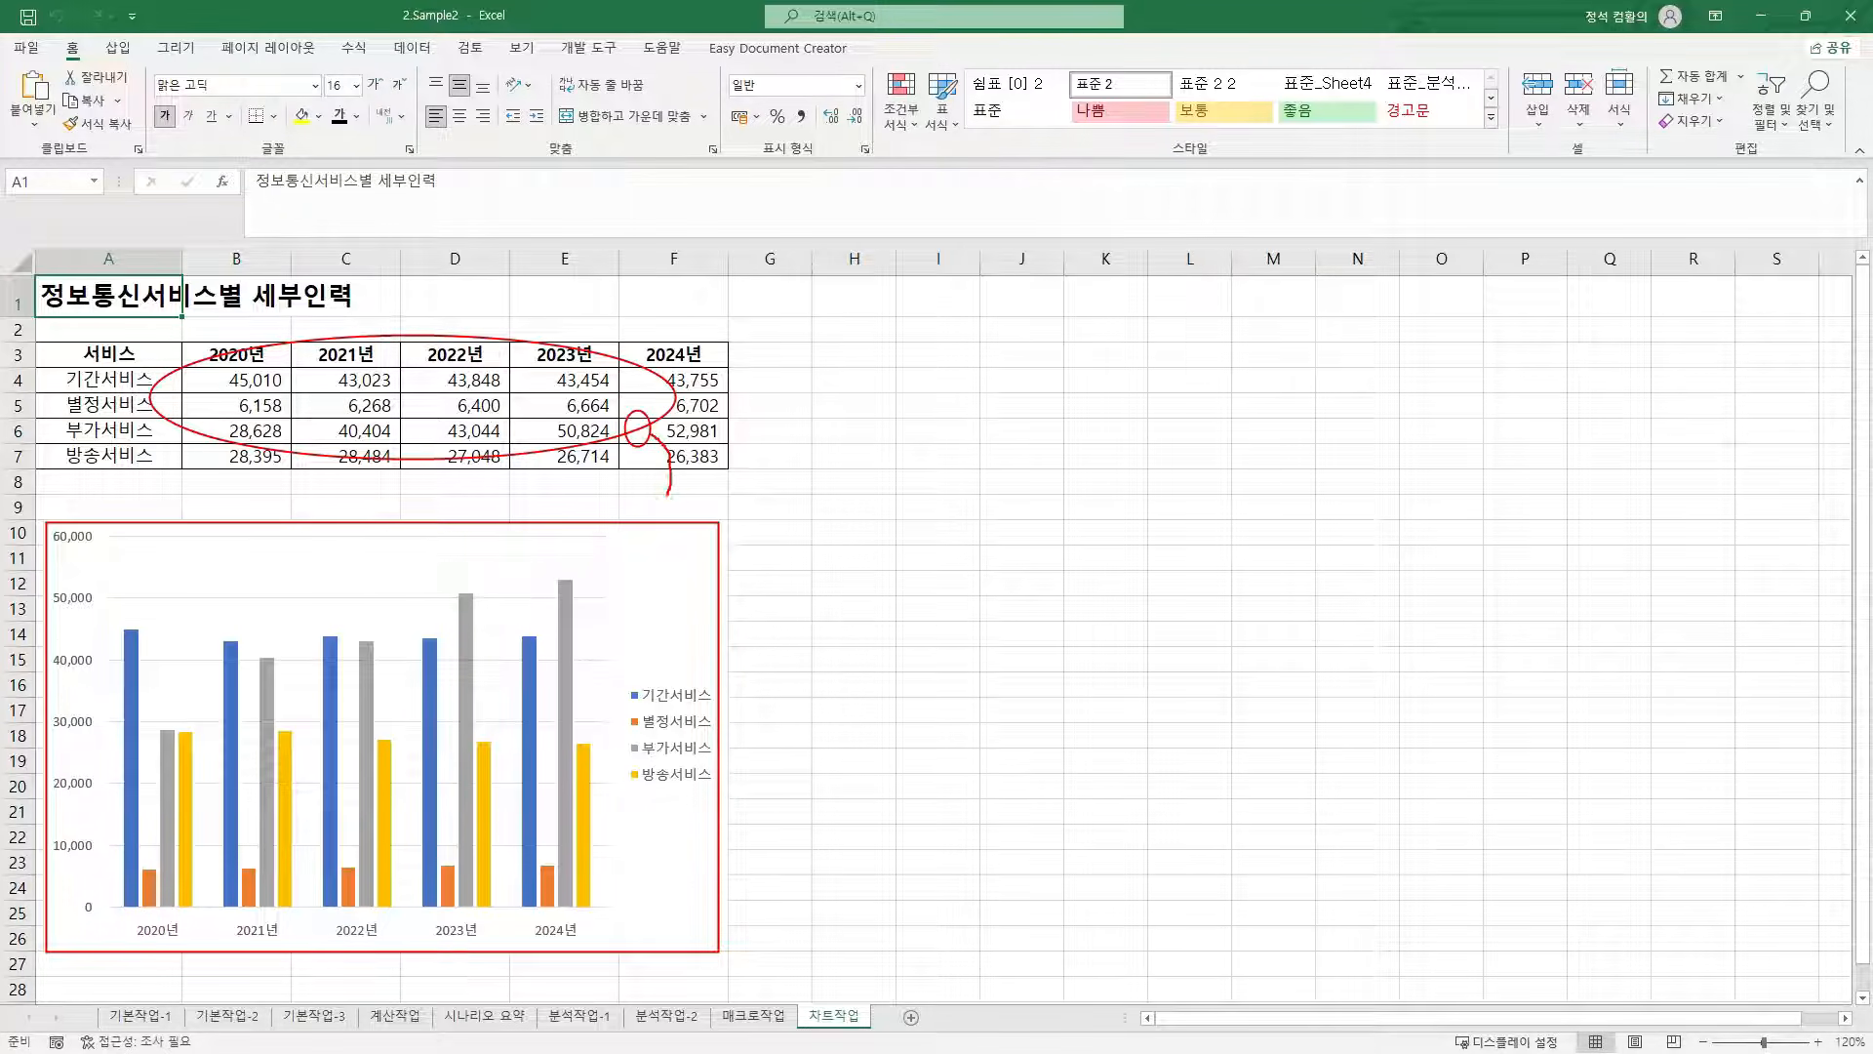
{"action": "left_click_drag", "start_coordinate": [661, 510], "coordinate": [662, 514]}
{"action": "key", "text": "Escape"}
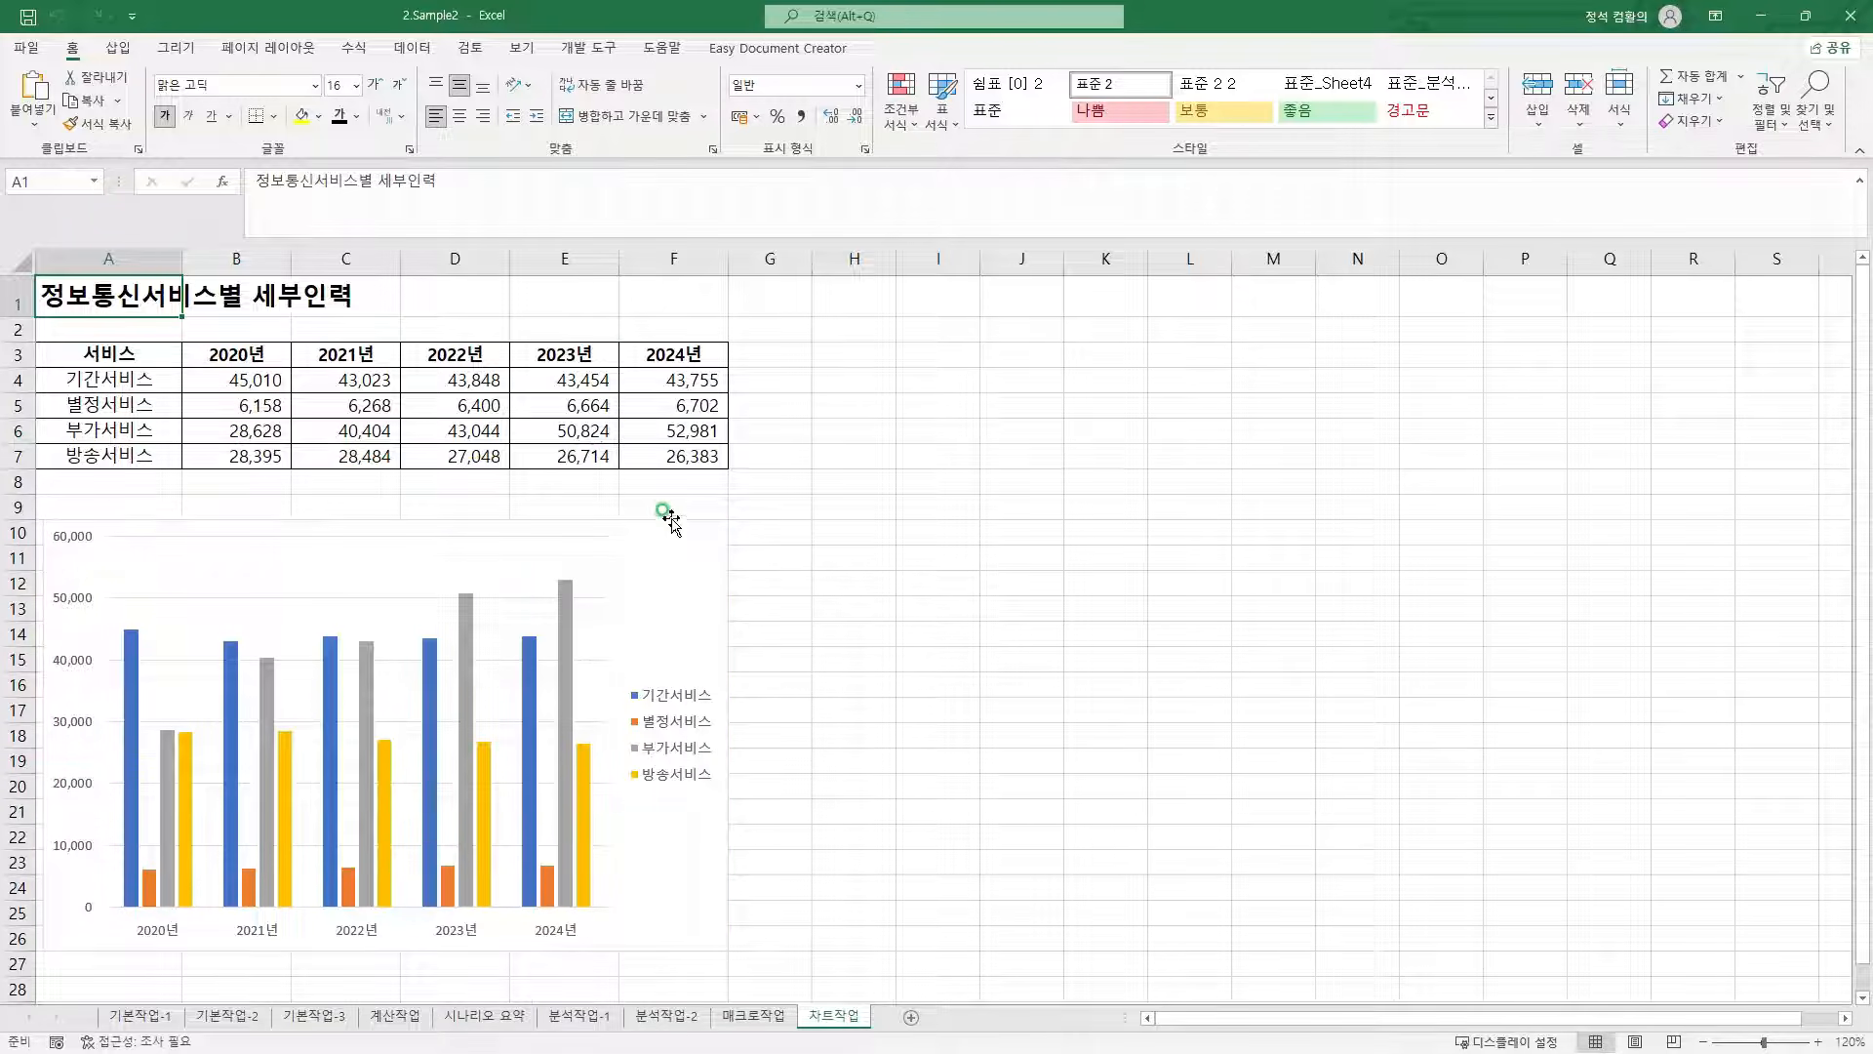
{"action": "left_click", "coordinate": [673, 540]}
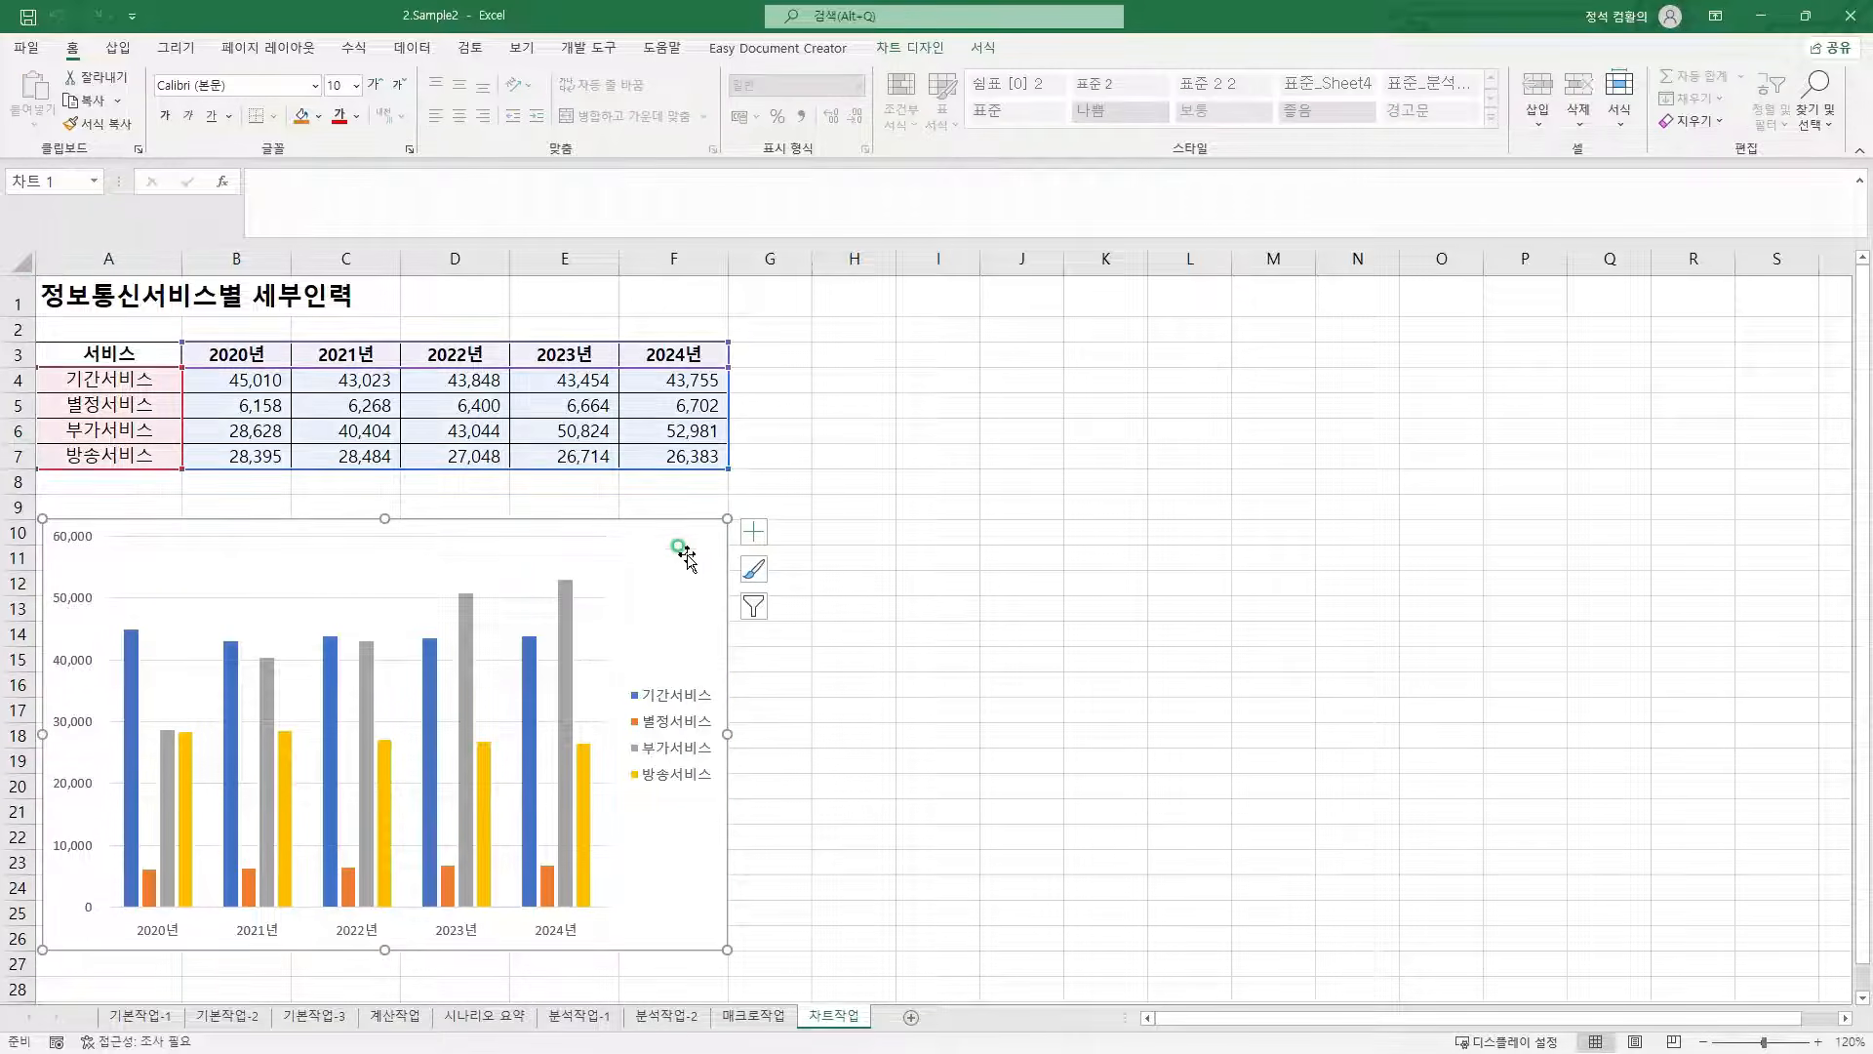
{"action": "right_click", "coordinate": [686, 553]}
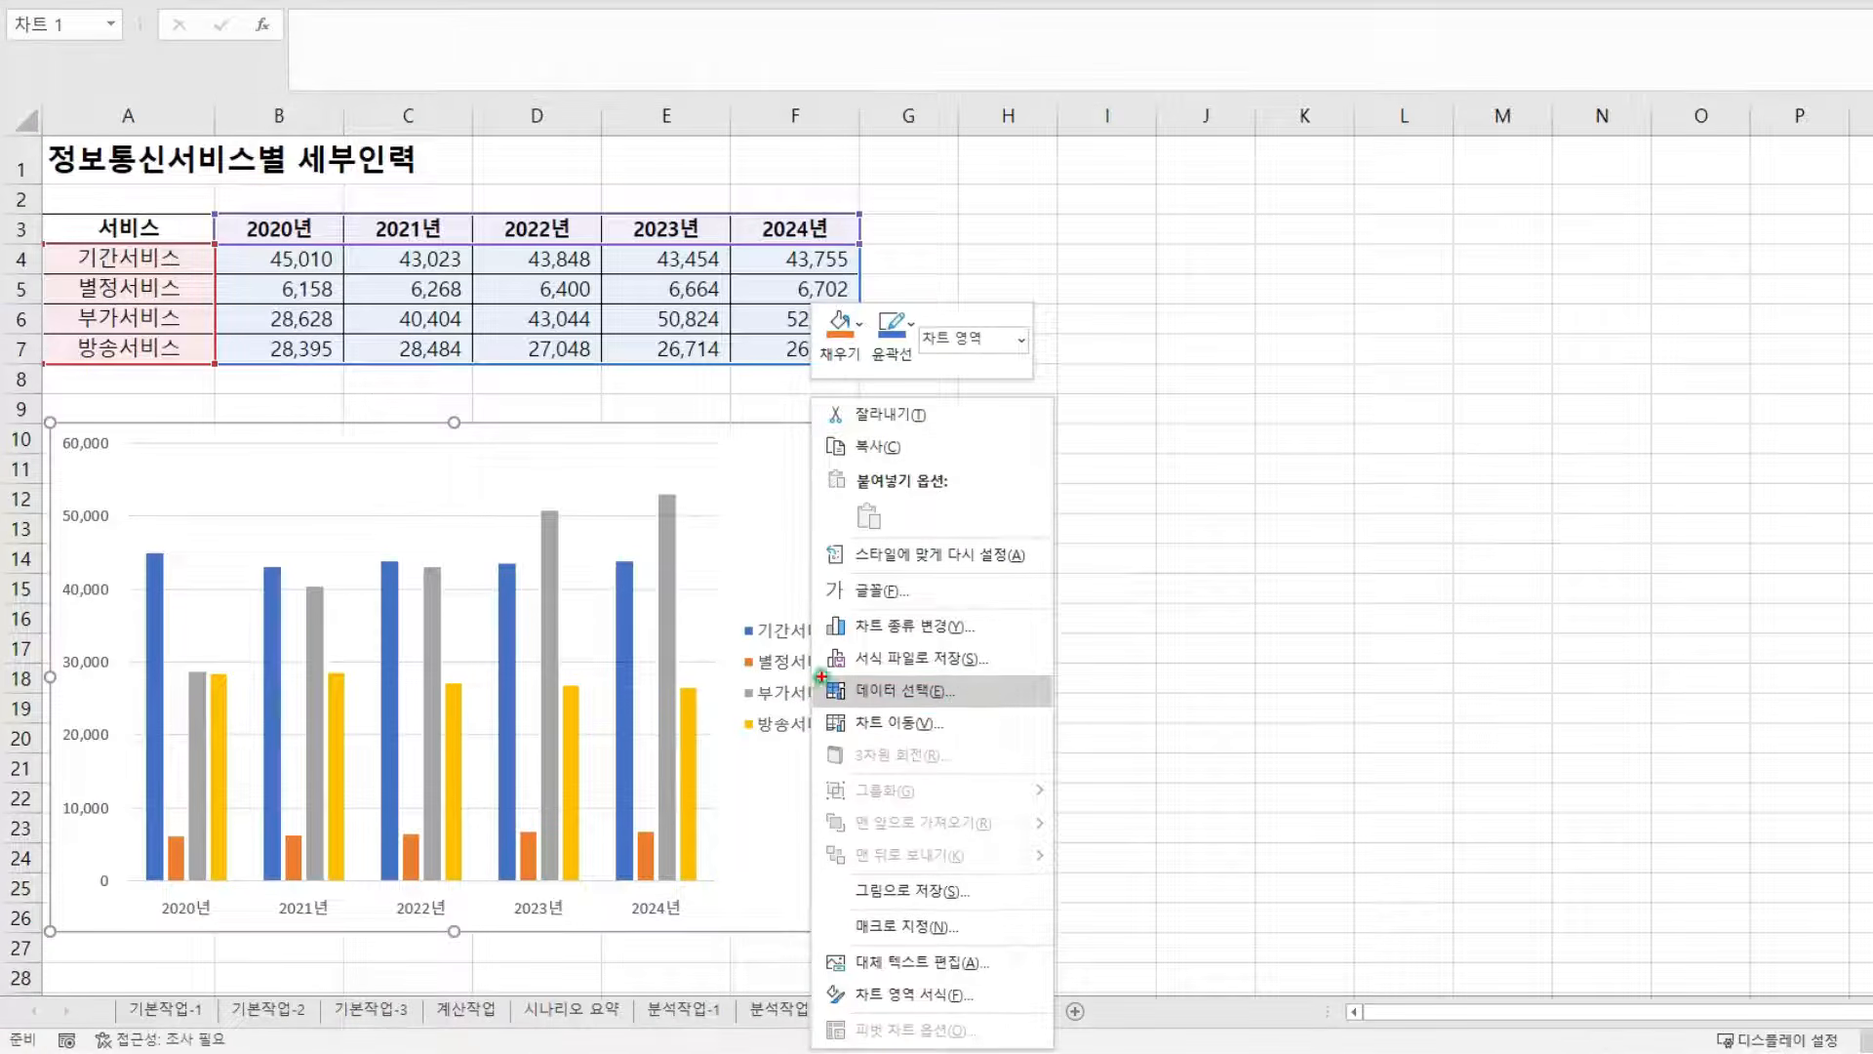
{"action": "left_click_drag", "start_coordinate": [821, 676], "coordinate": [995, 703]}
{"action": "key", "text": "Escape"}
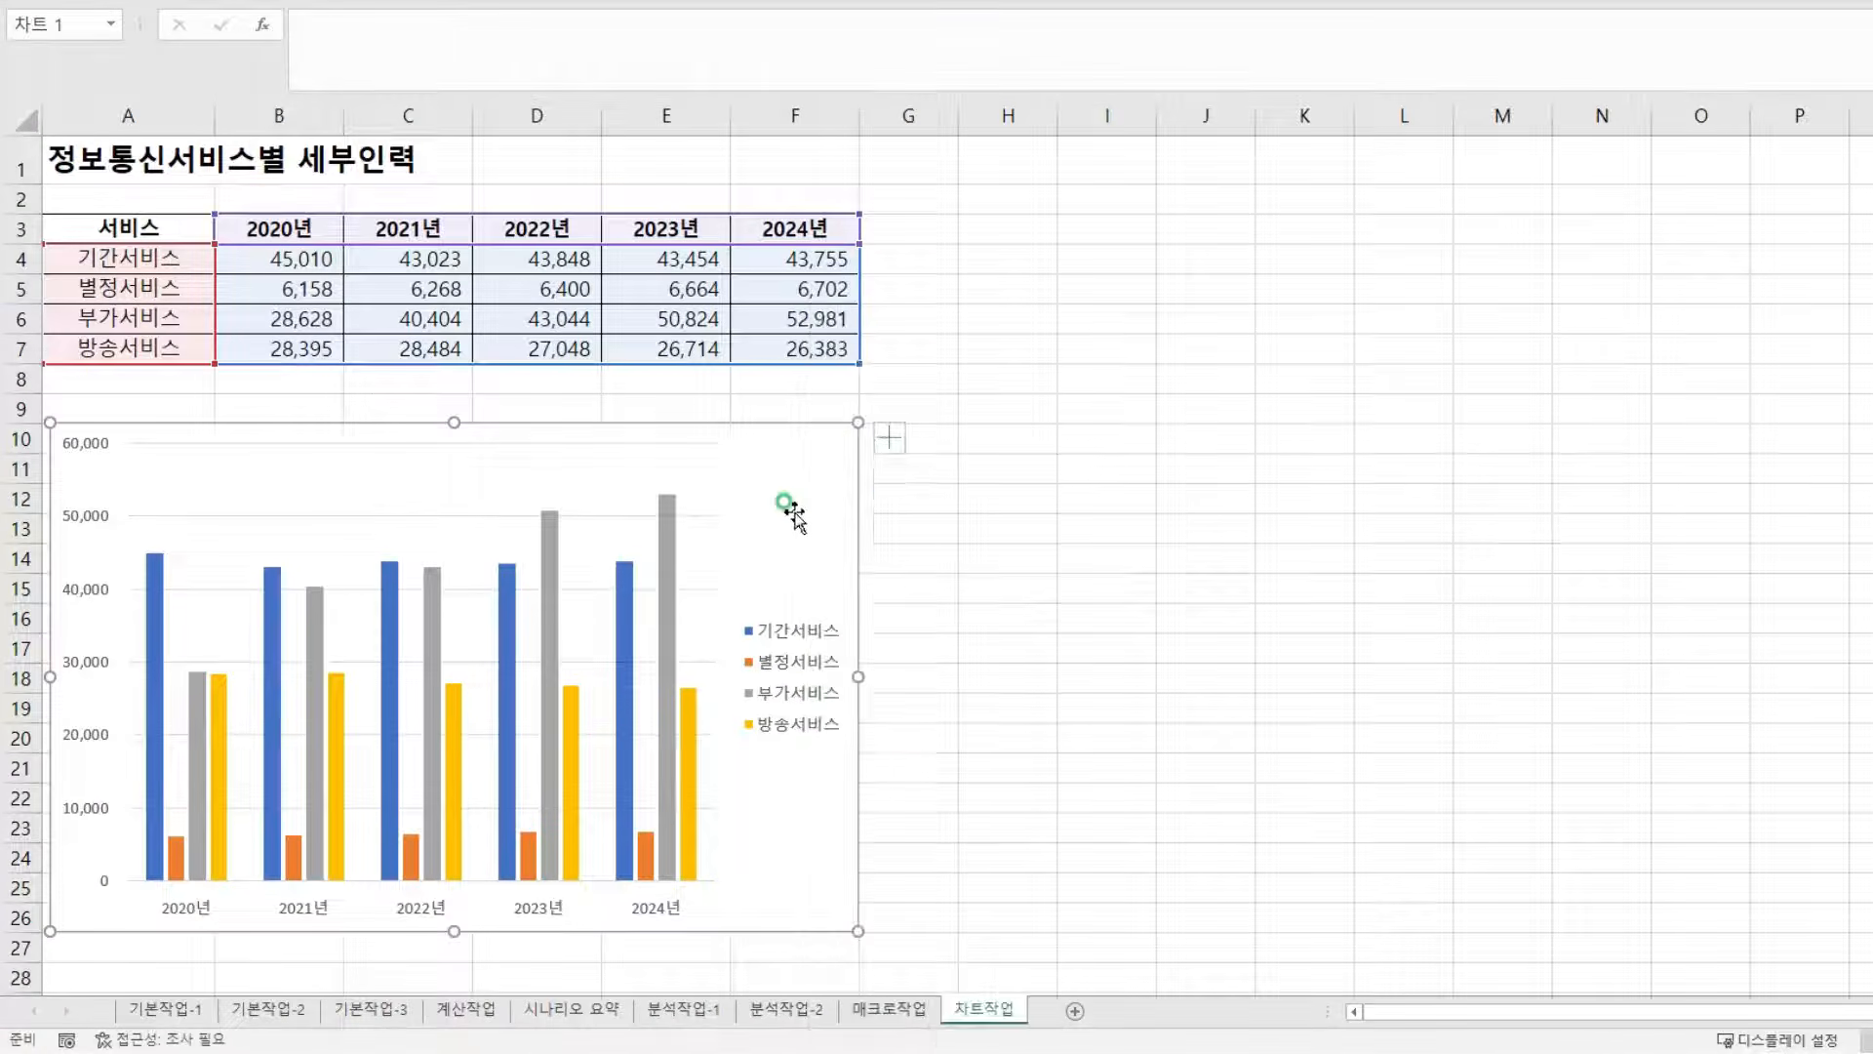
{"action": "right_click", "coordinate": [793, 456]}
{"action": "left_click", "coordinate": [903, 675]}
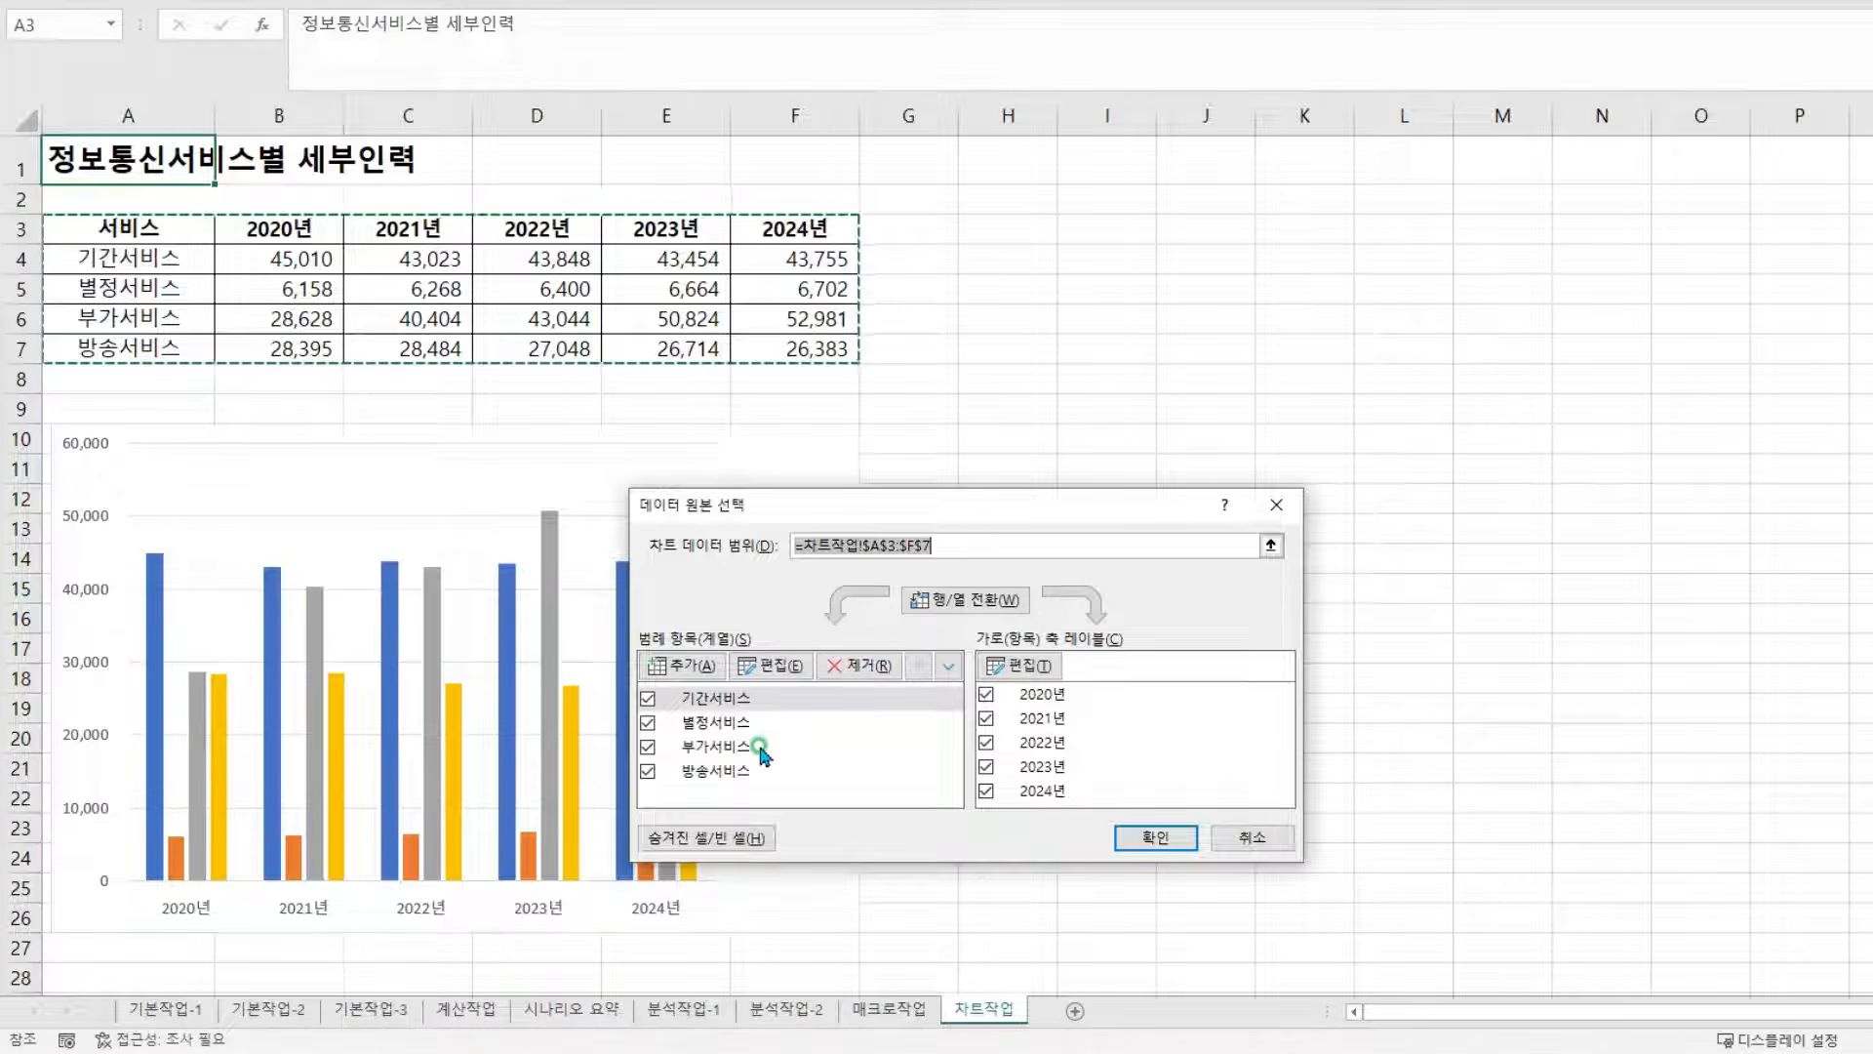
{"action": "left_click", "coordinate": [791, 720]}
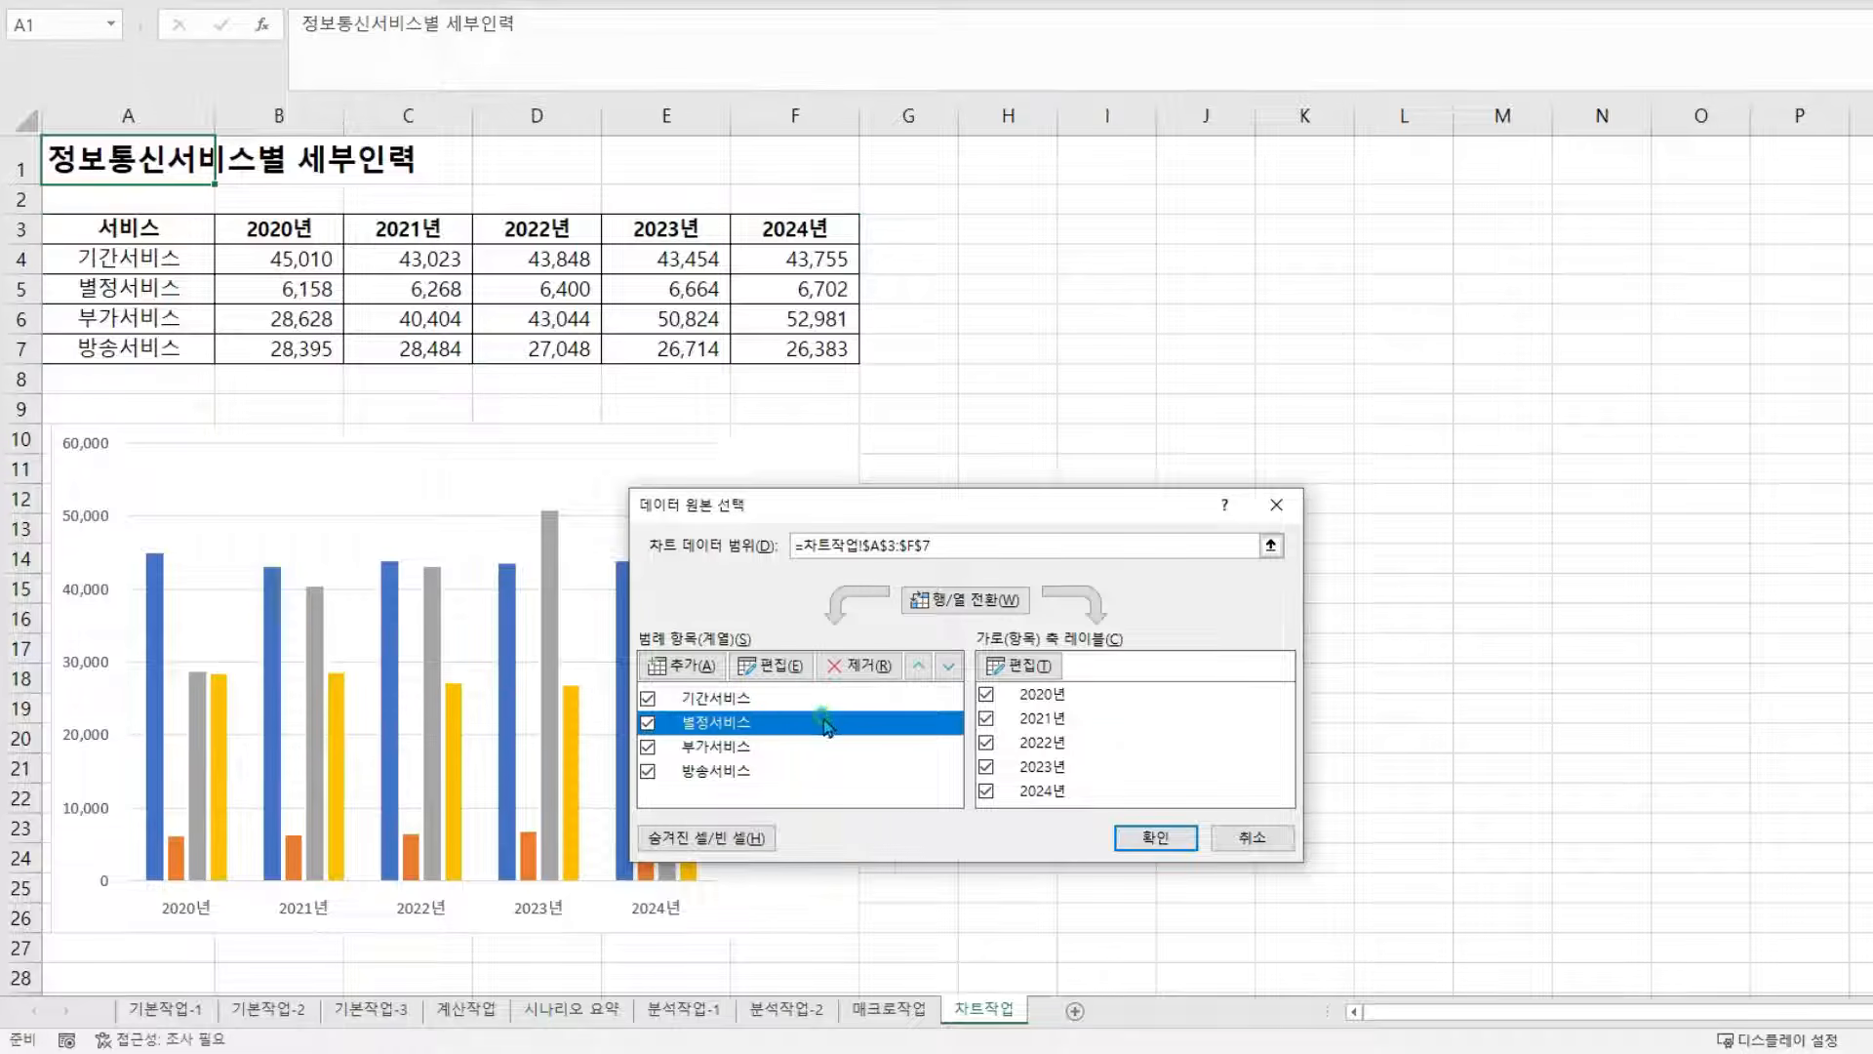
{"action": "mouse_move", "coordinate": [829, 641]}
{"action": "left_mouse_down"}
{"action": "mouse_move", "coordinate": [891, 690]}
{"action": "mouse_move", "coordinate": [884, 621]}
{"action": "left_mouse_up"}
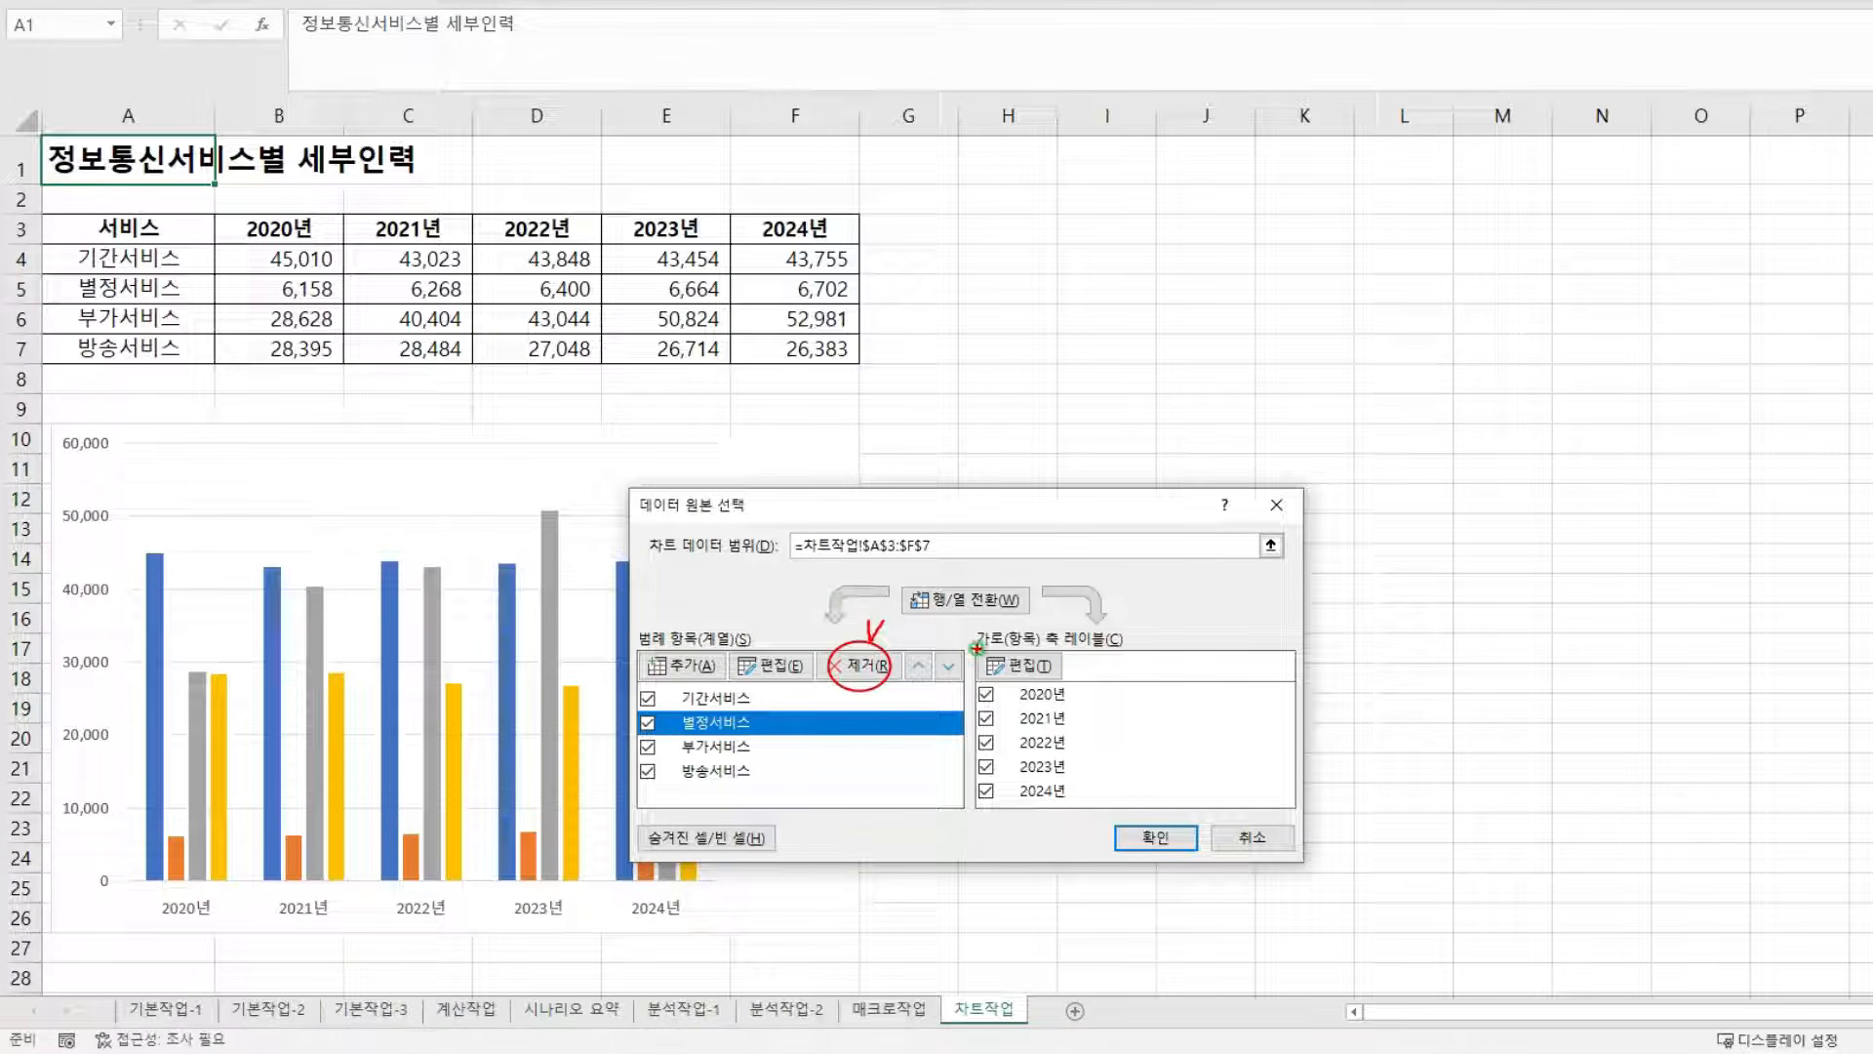
{"action": "left_click", "coordinate": [1233, 835]}
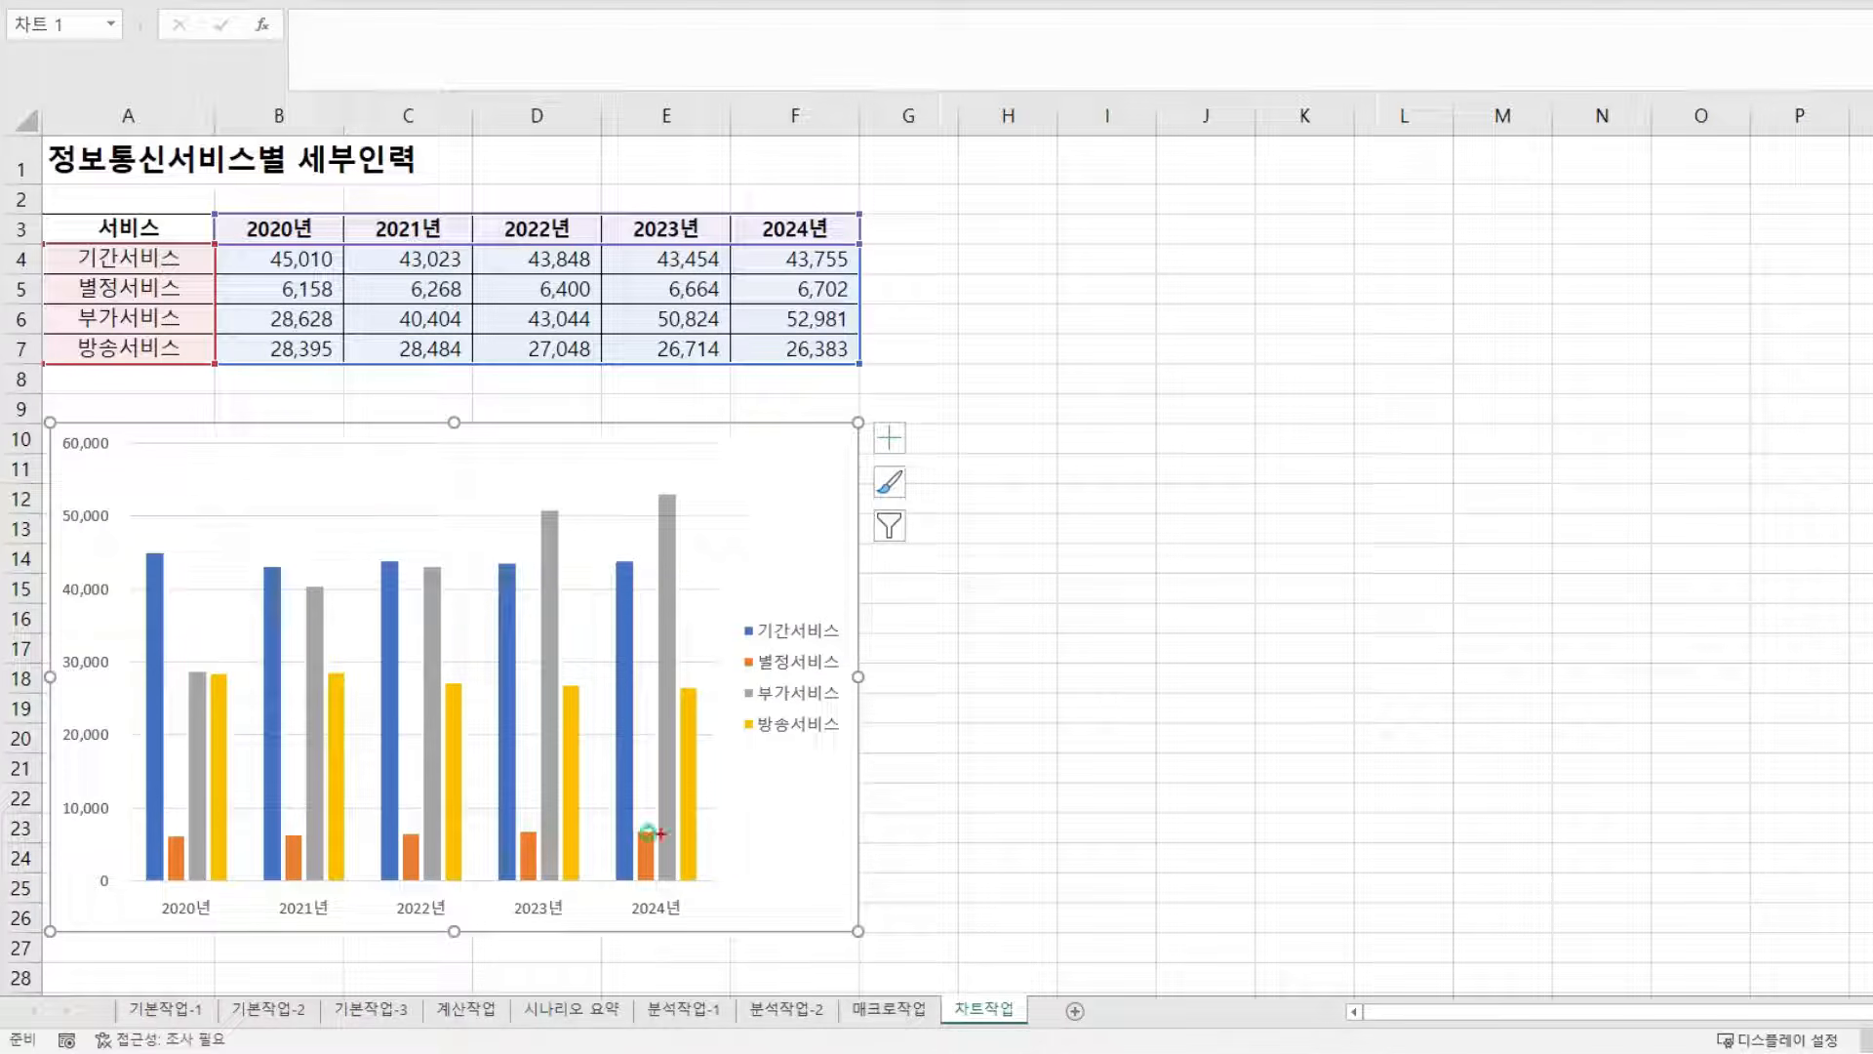
- Delete the 별정서비스 series from the chart
{"action": "left_click", "coordinate": [532, 852]}
{"action": "right_click", "coordinate": [531, 852]}
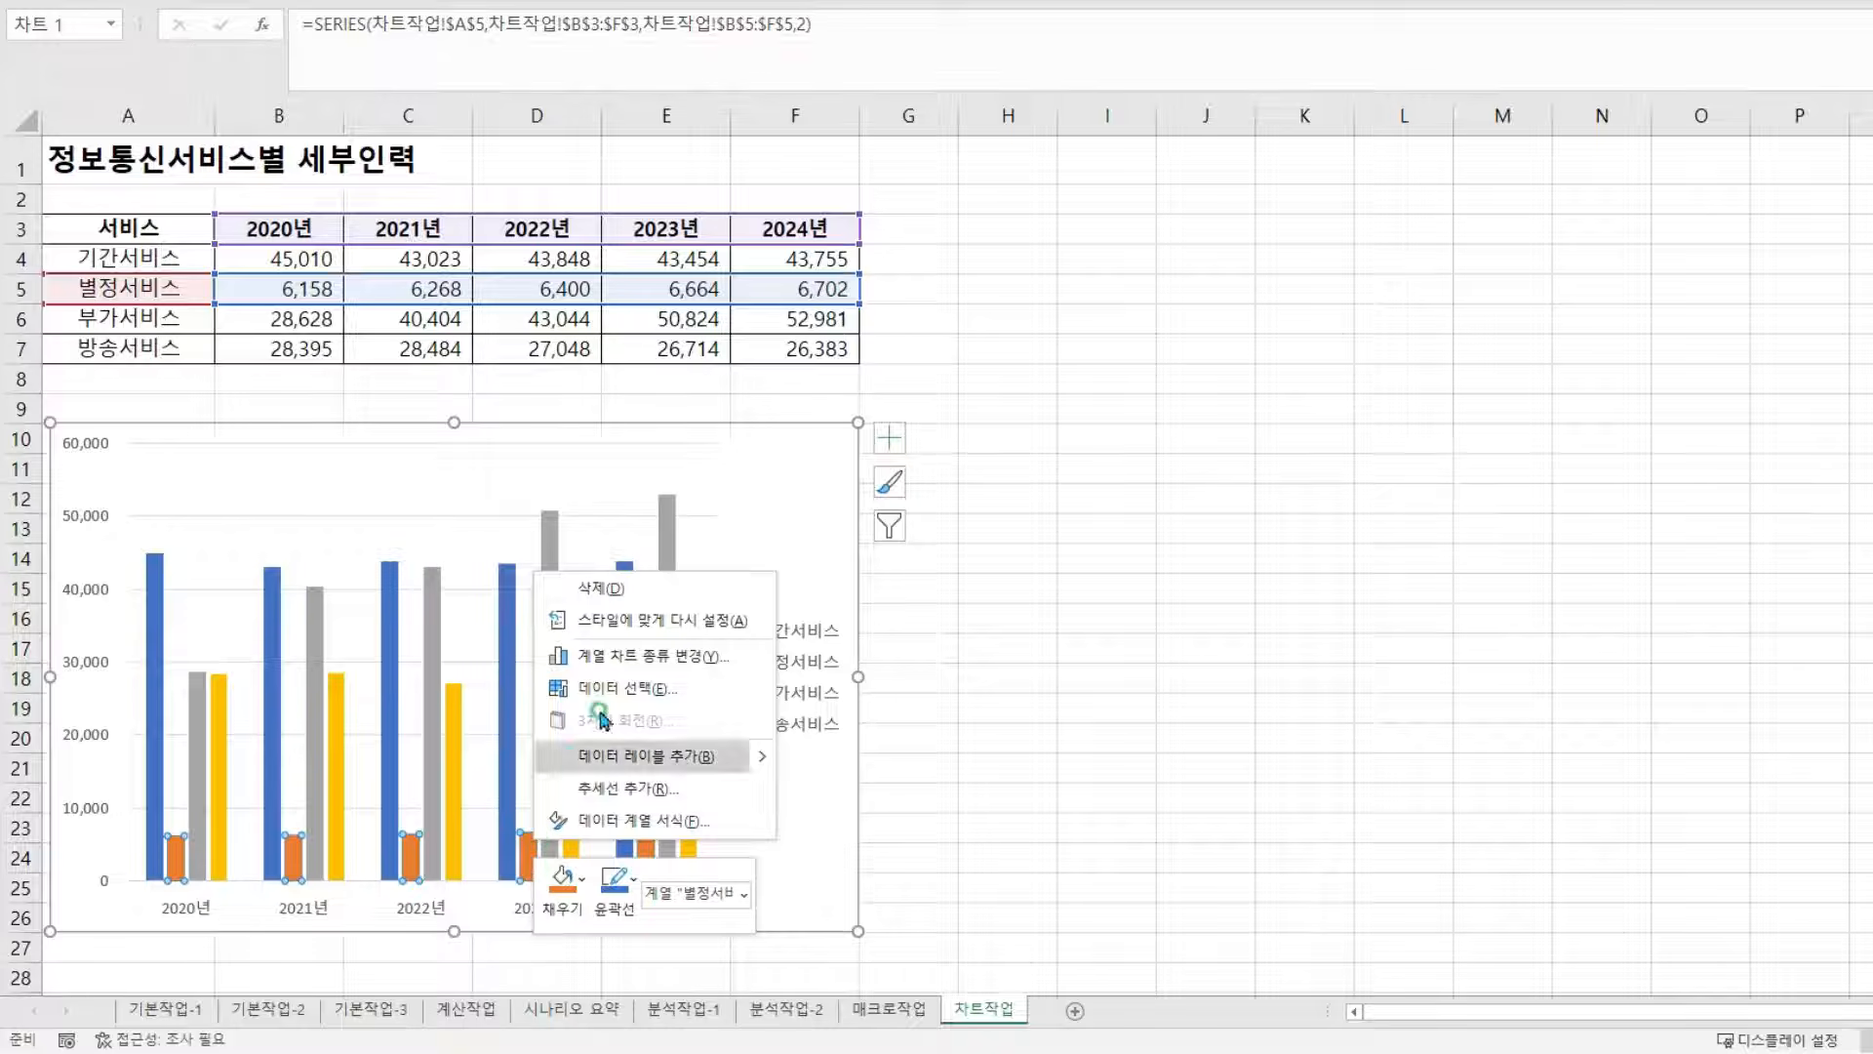
{"action": "left_click_drag", "start_coordinate": [554, 573], "coordinate": [702, 604]}
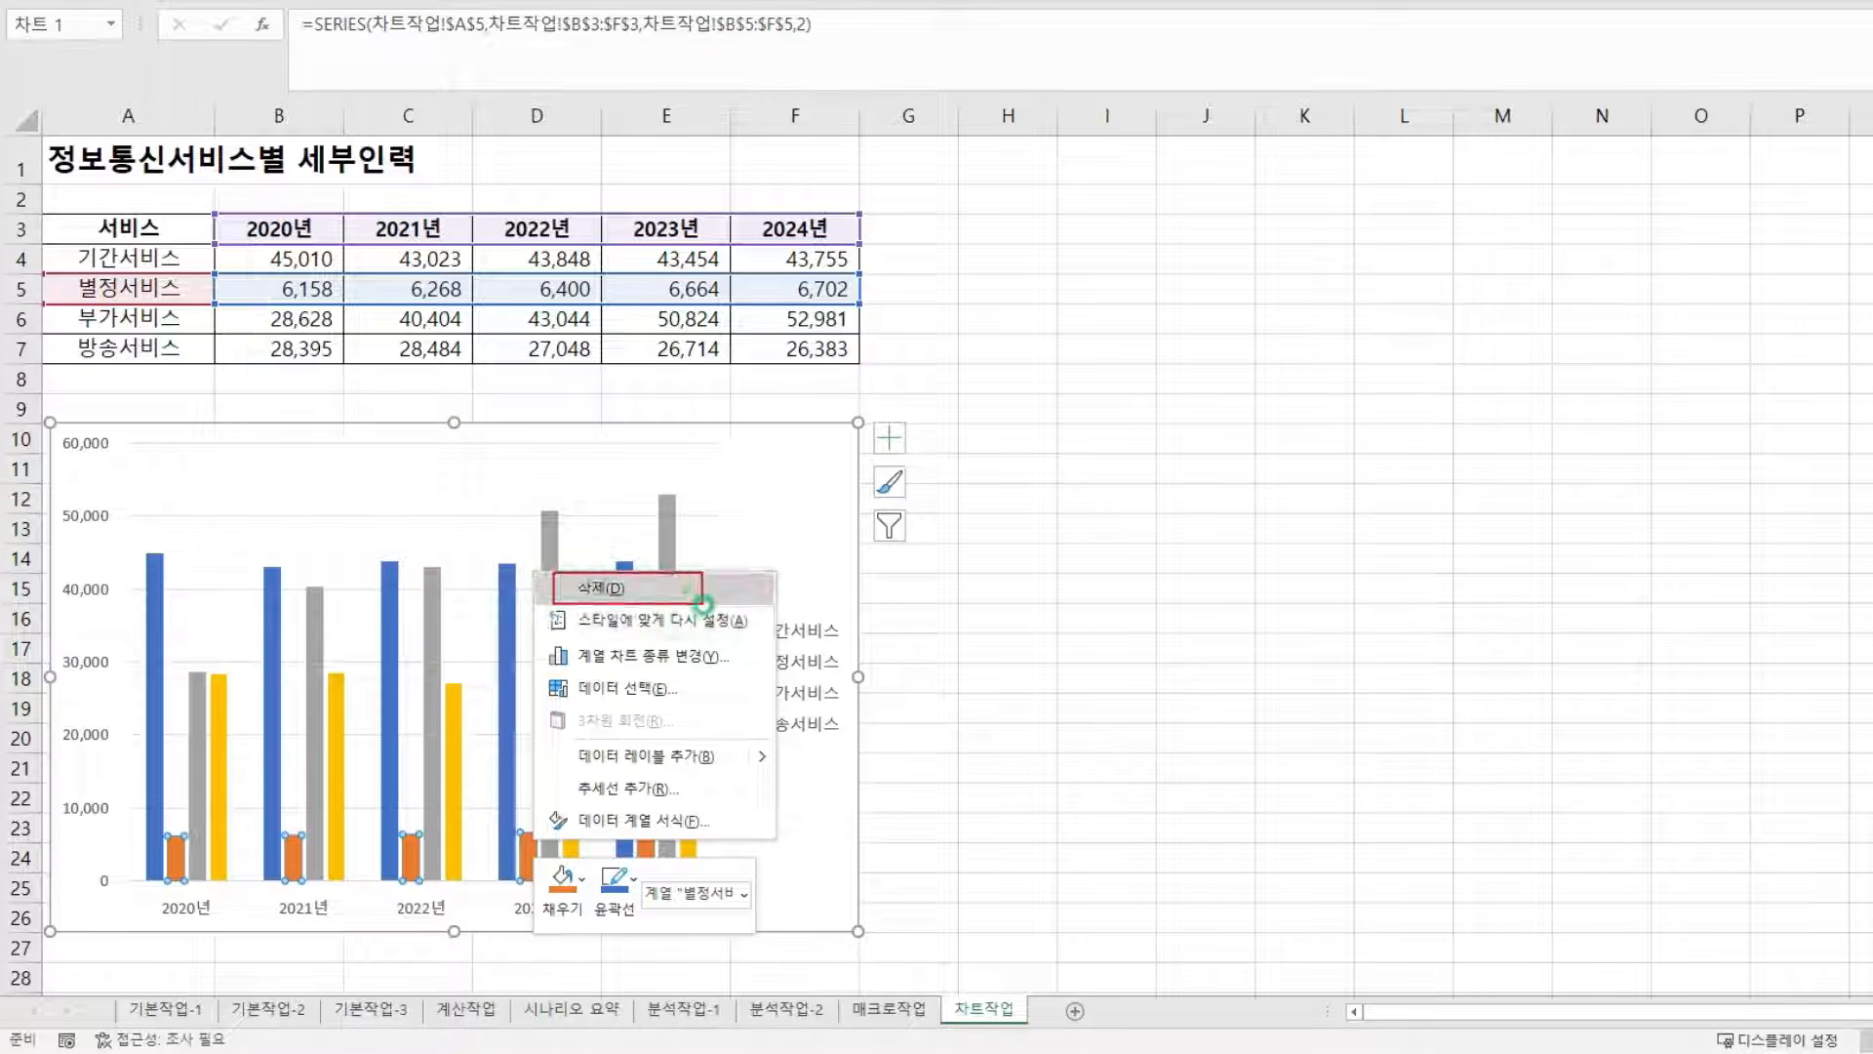
{"action": "key", "text": "Escape"}
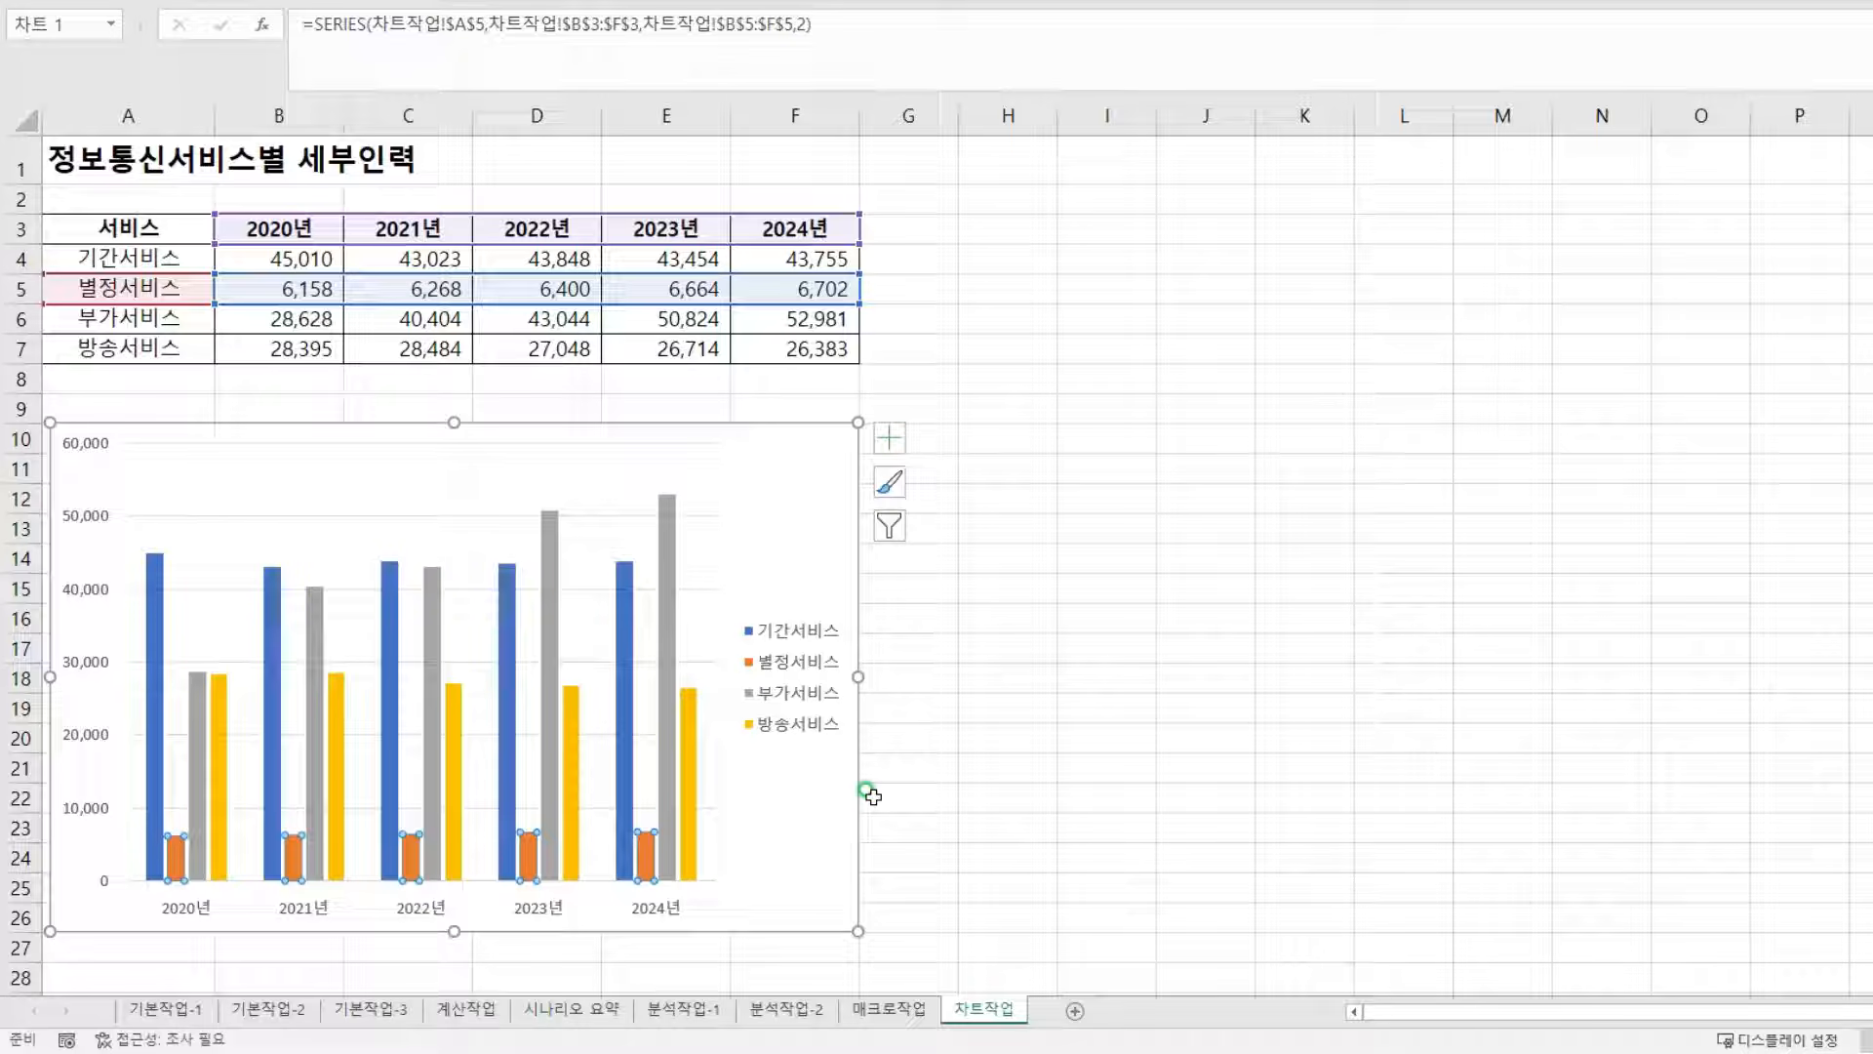
{"action": "key", "text": "Delete"}
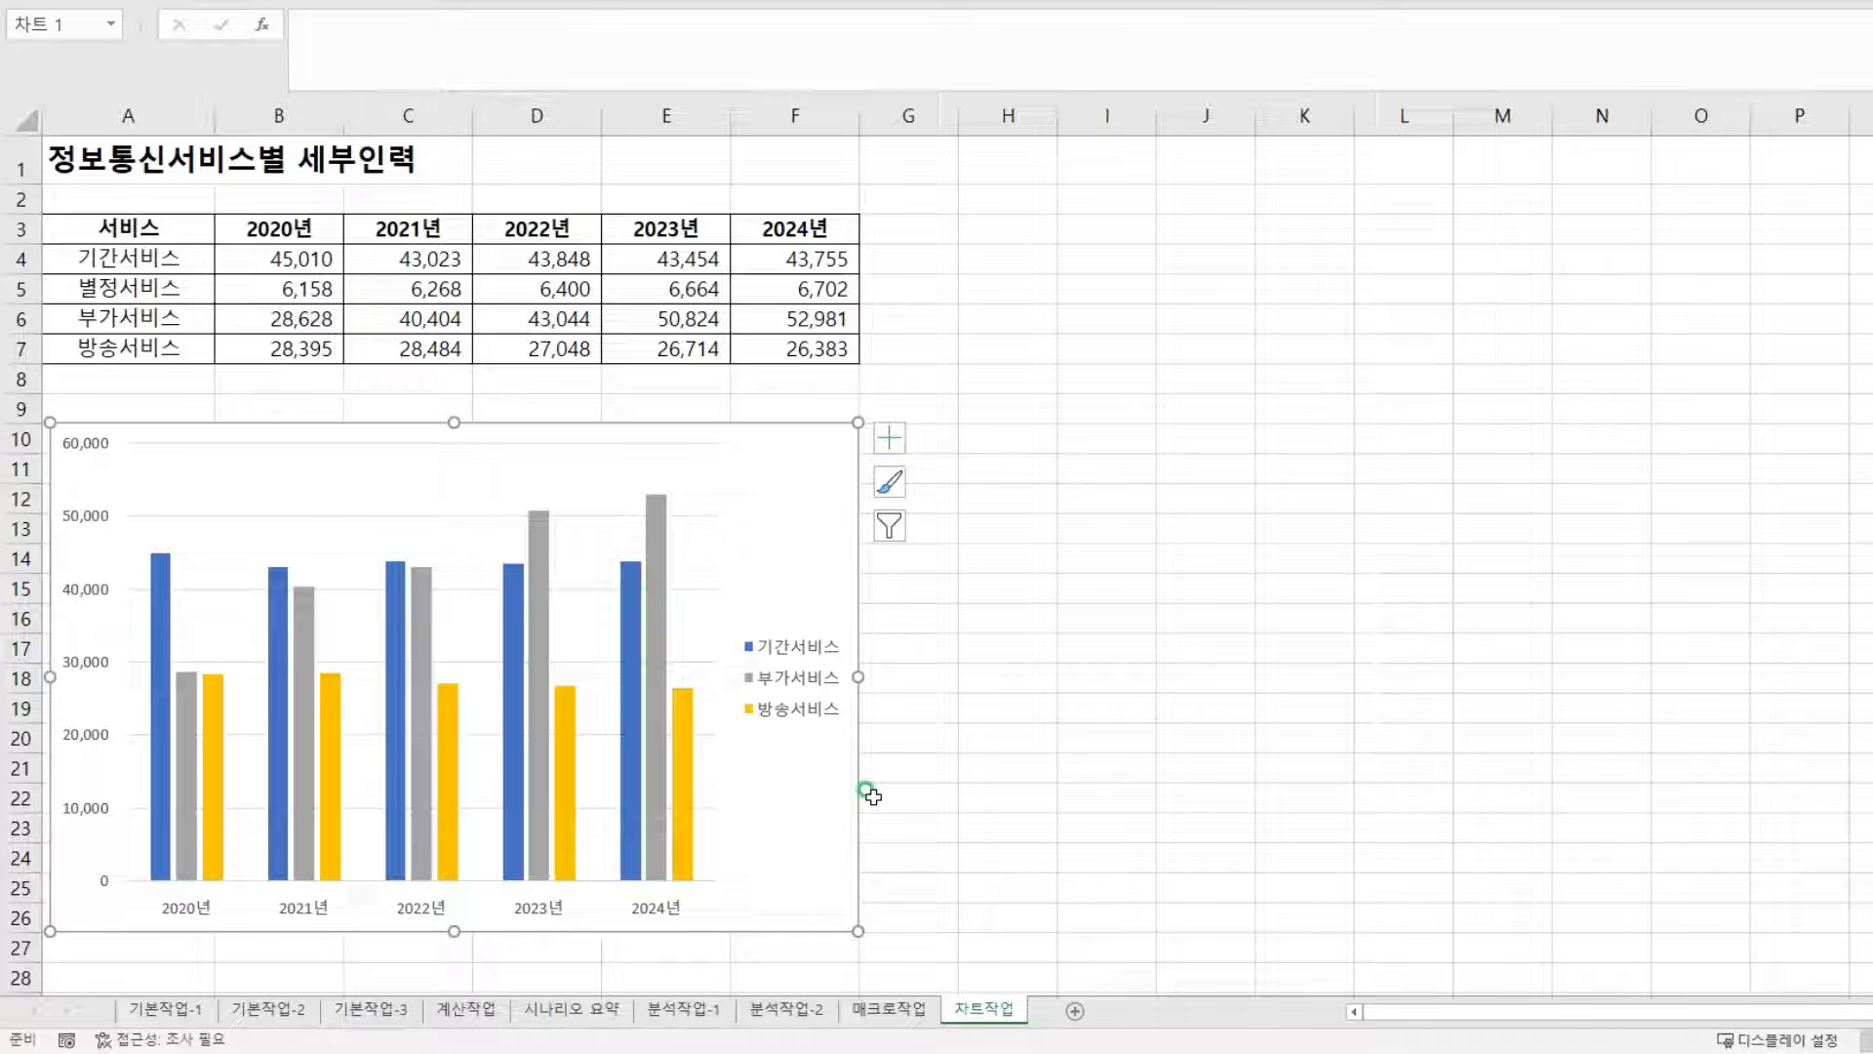
- Change the chart type to 누적 세로 막대형 (stacked column)
{"action": "right_click", "coordinate": [795, 434]}
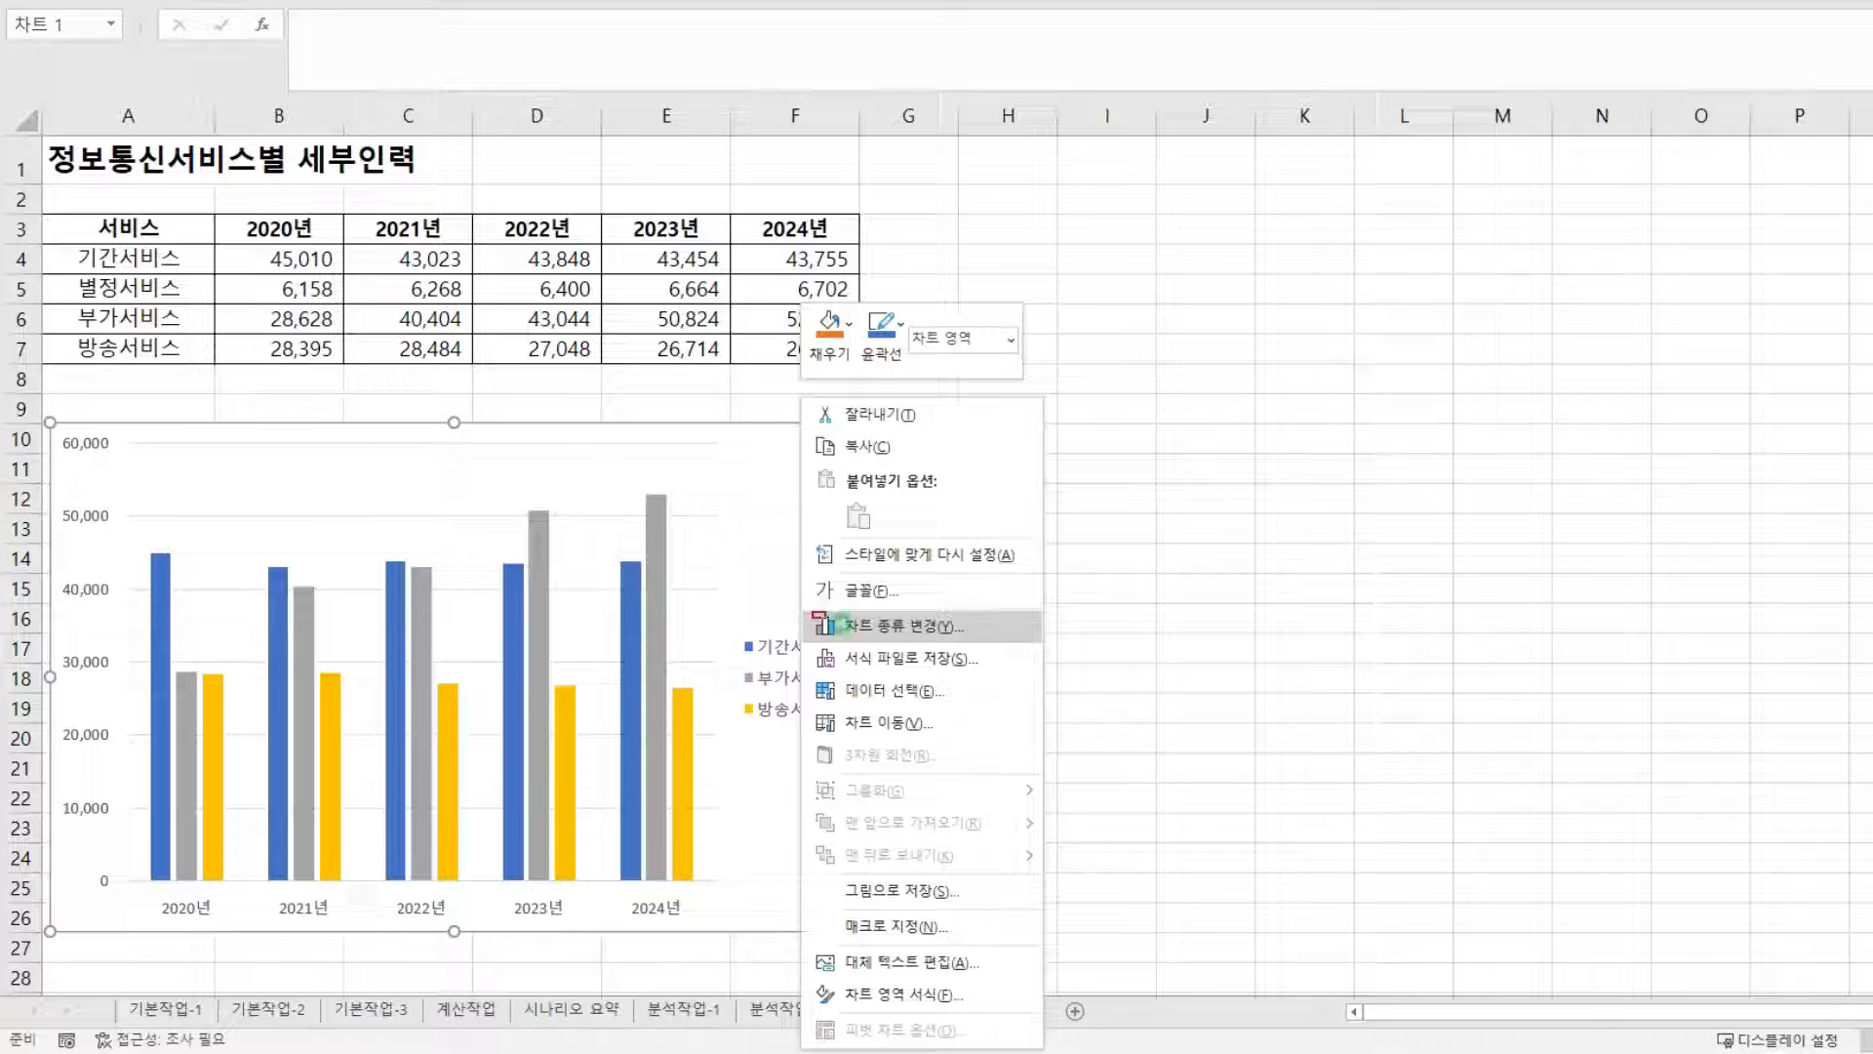
{"action": "key", "text": "Escape"}
{"action": "right_click", "coordinate": [818, 437]}
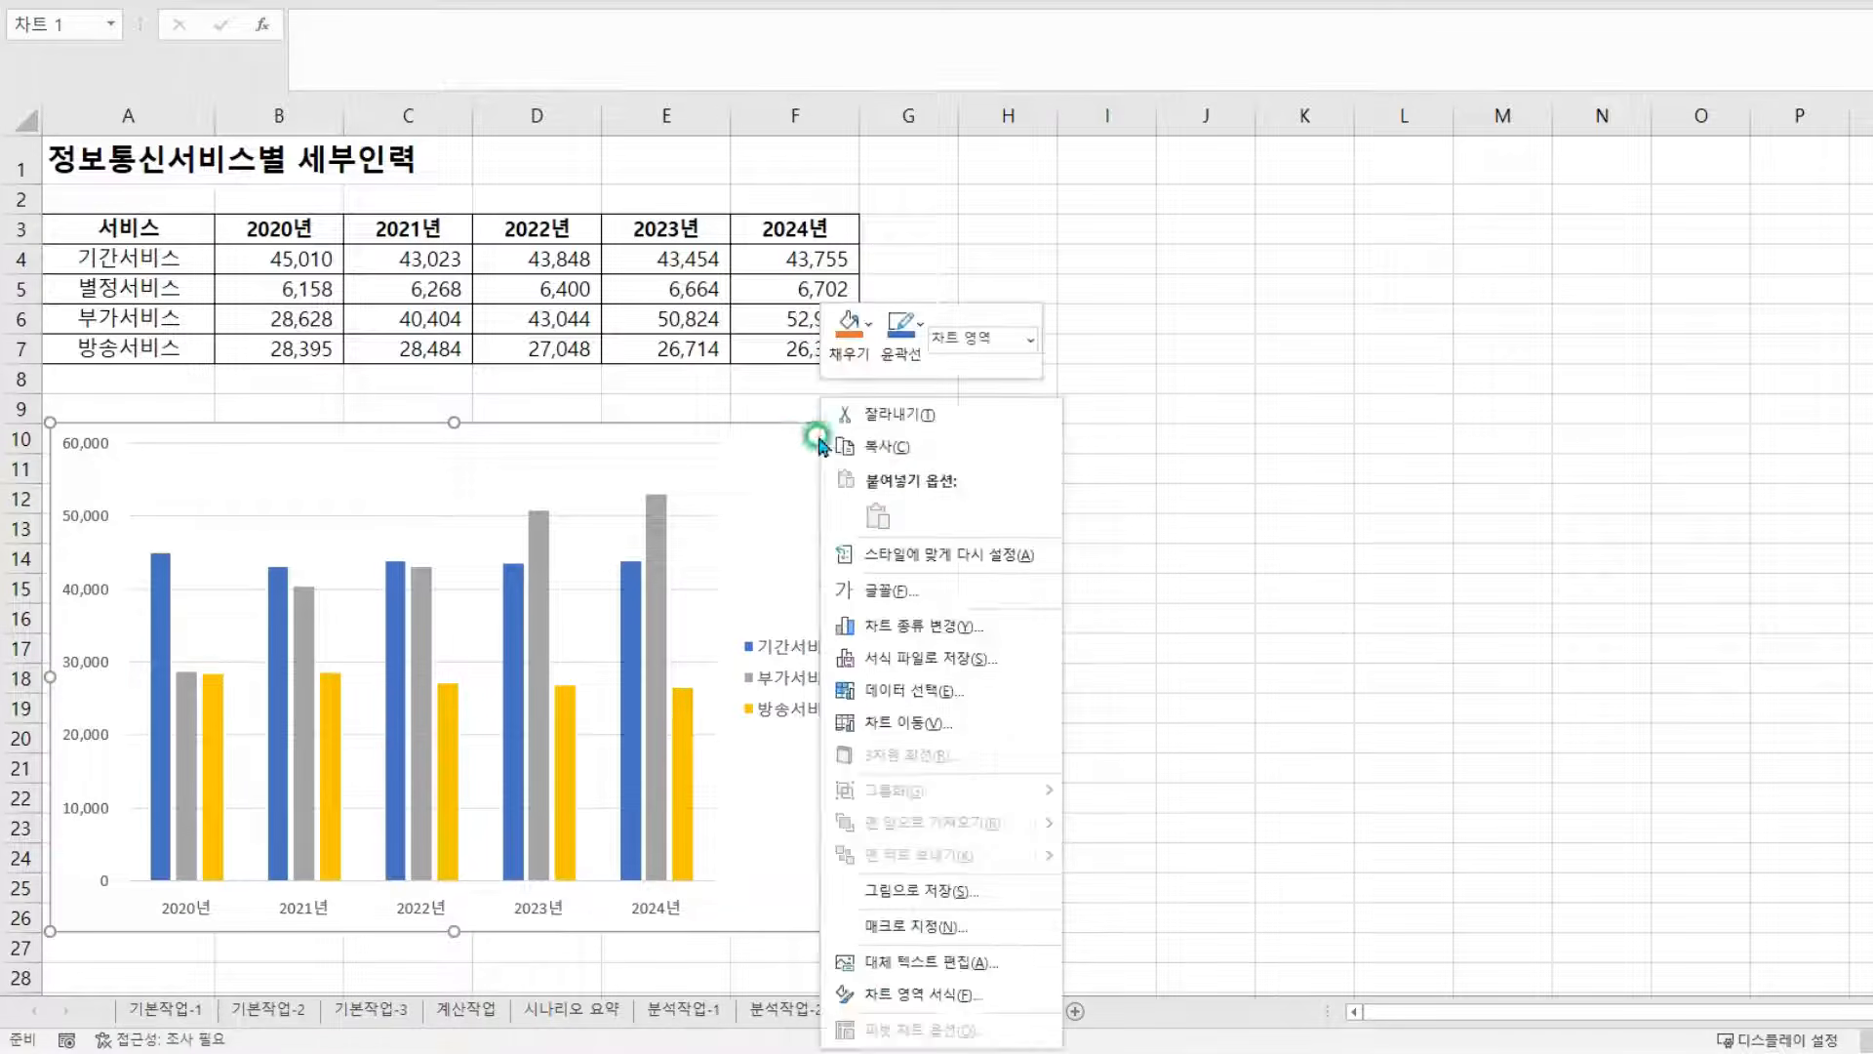
{"action": "left_click", "coordinate": [924, 625]}
{"action": "left_click_drag", "start_coordinate": [986, 90], "coordinate": [989, 194]}
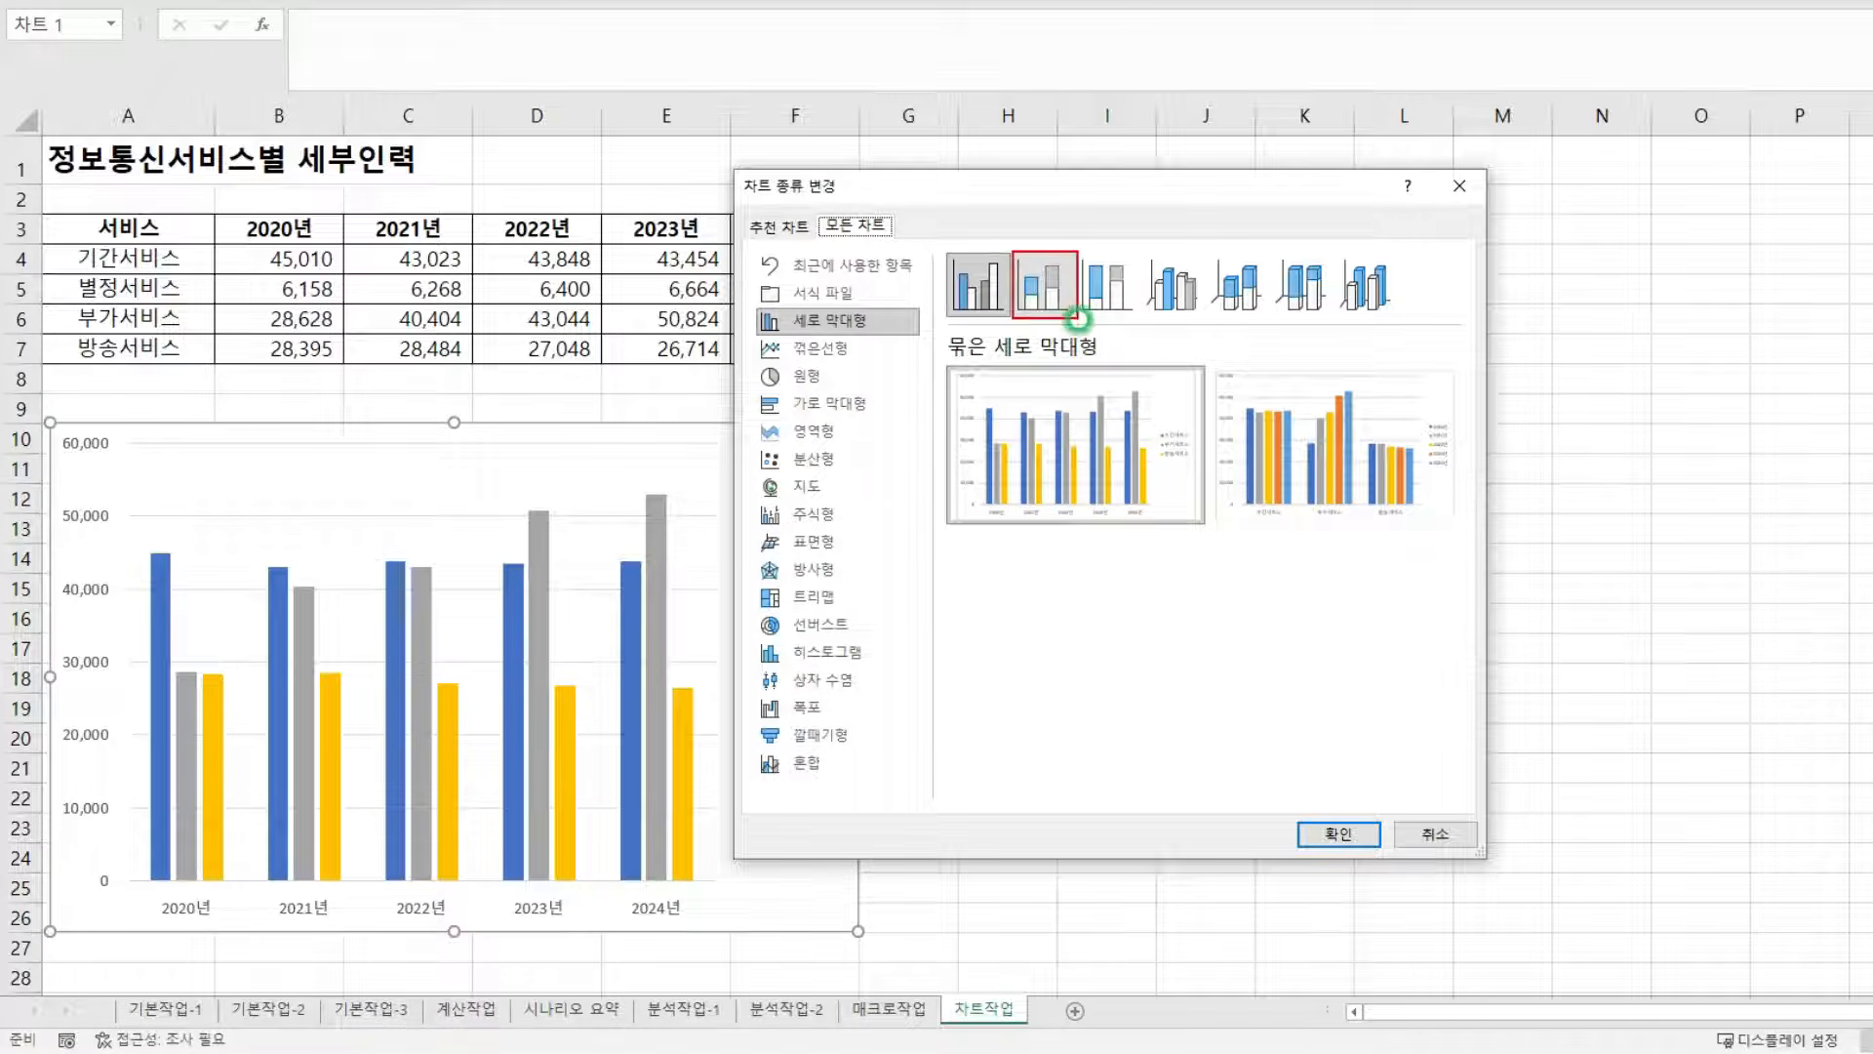
{"action": "left_click", "coordinate": [1074, 311]}
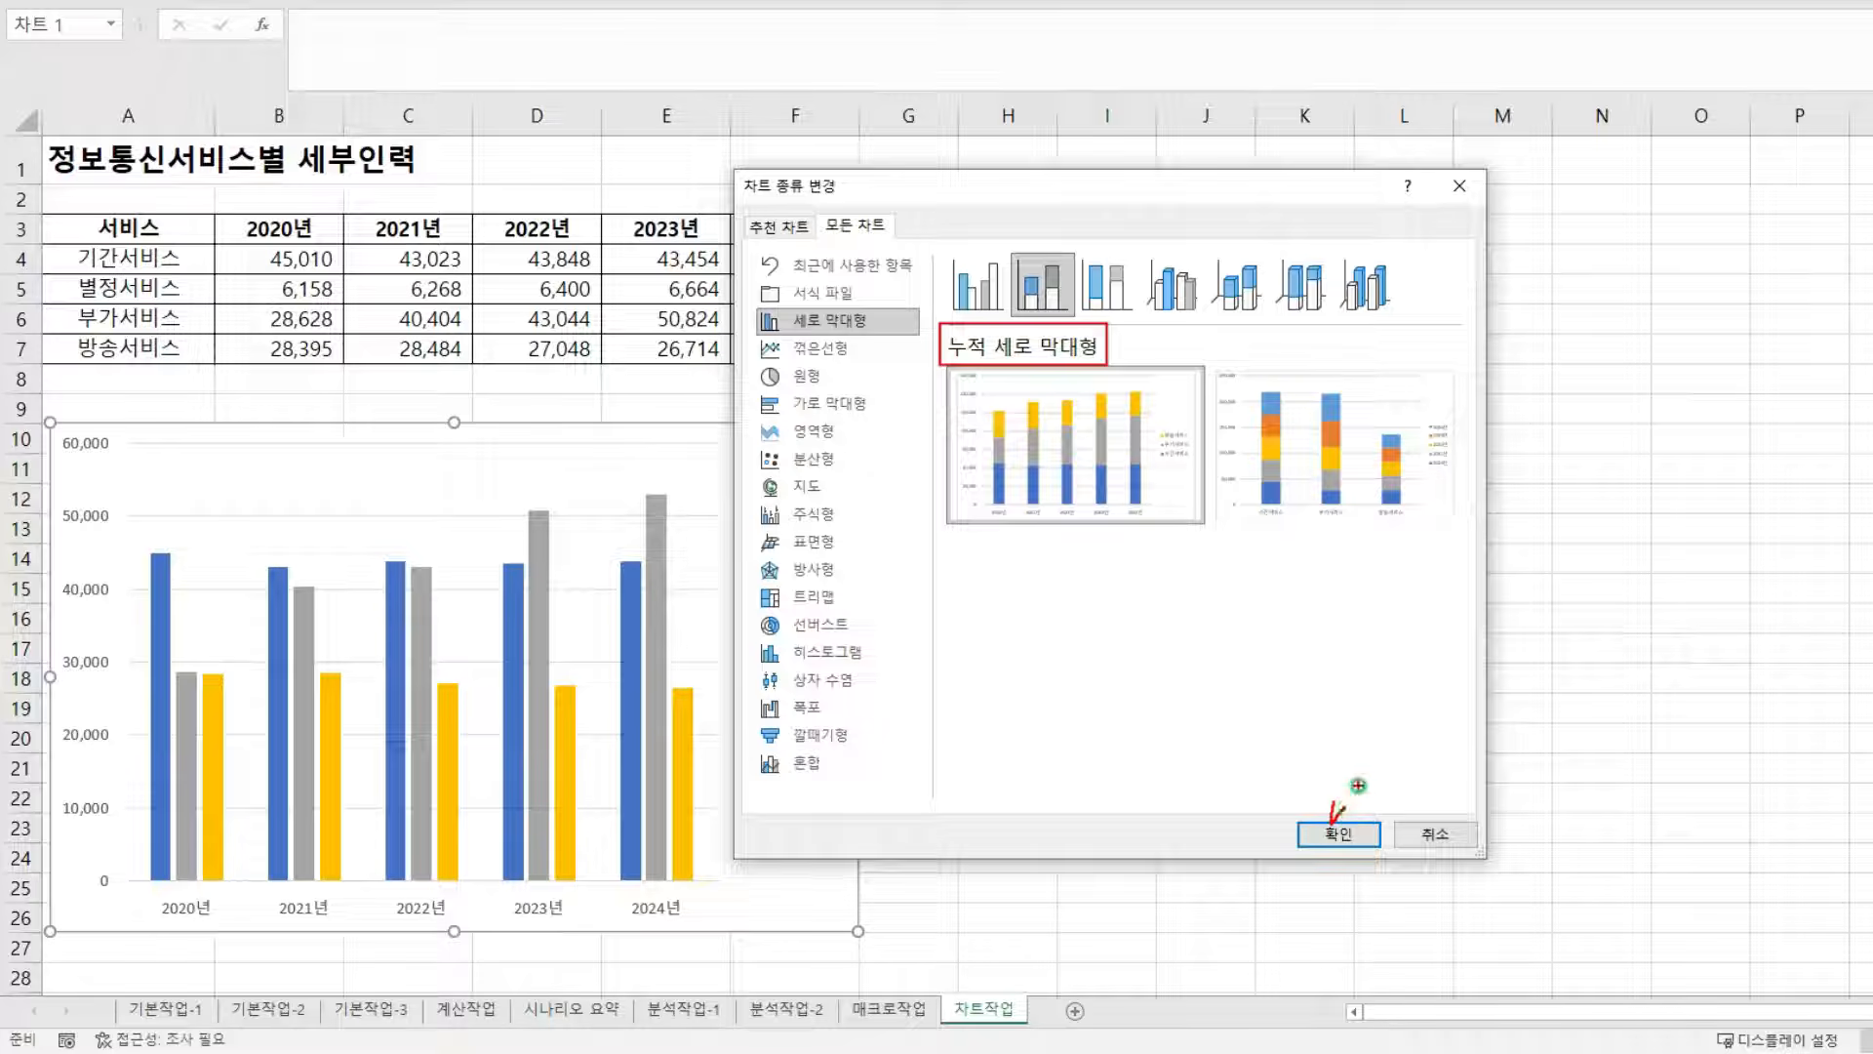
{"action": "left_click", "coordinate": [1339, 835]}
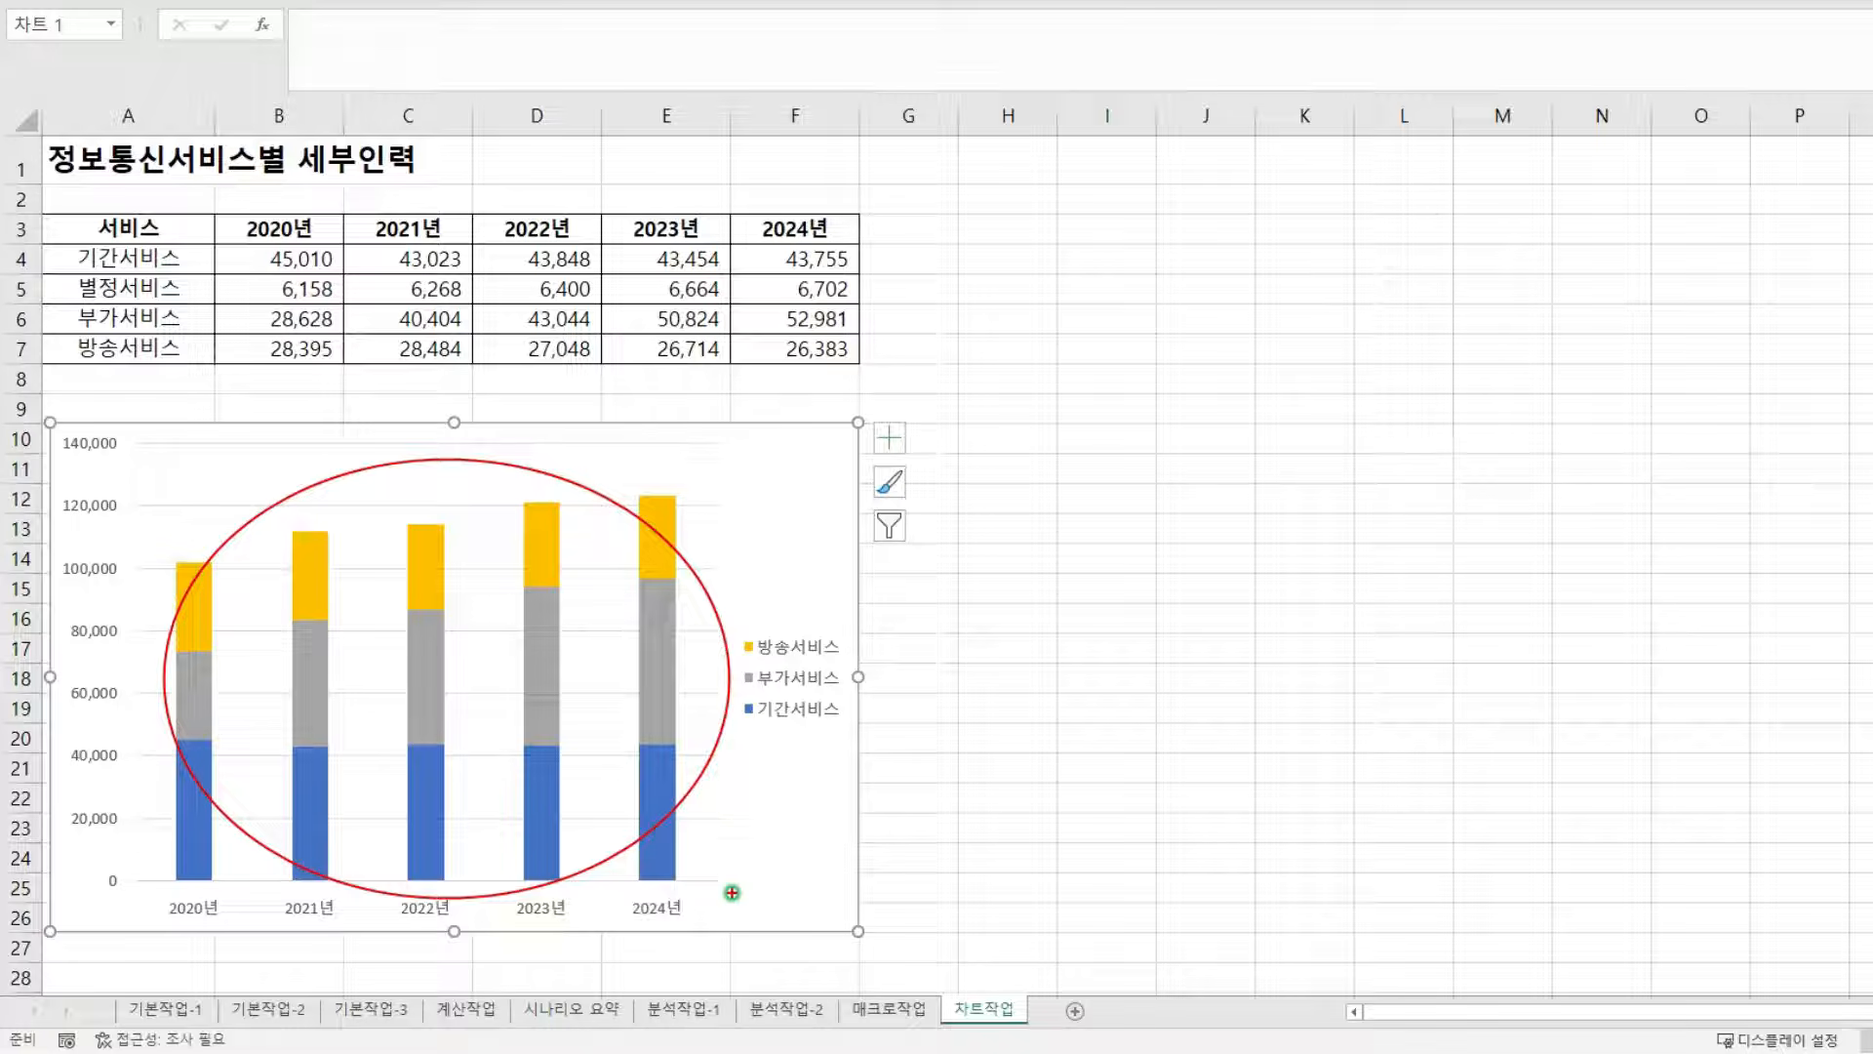
{"action": "key", "text": "Escape"}
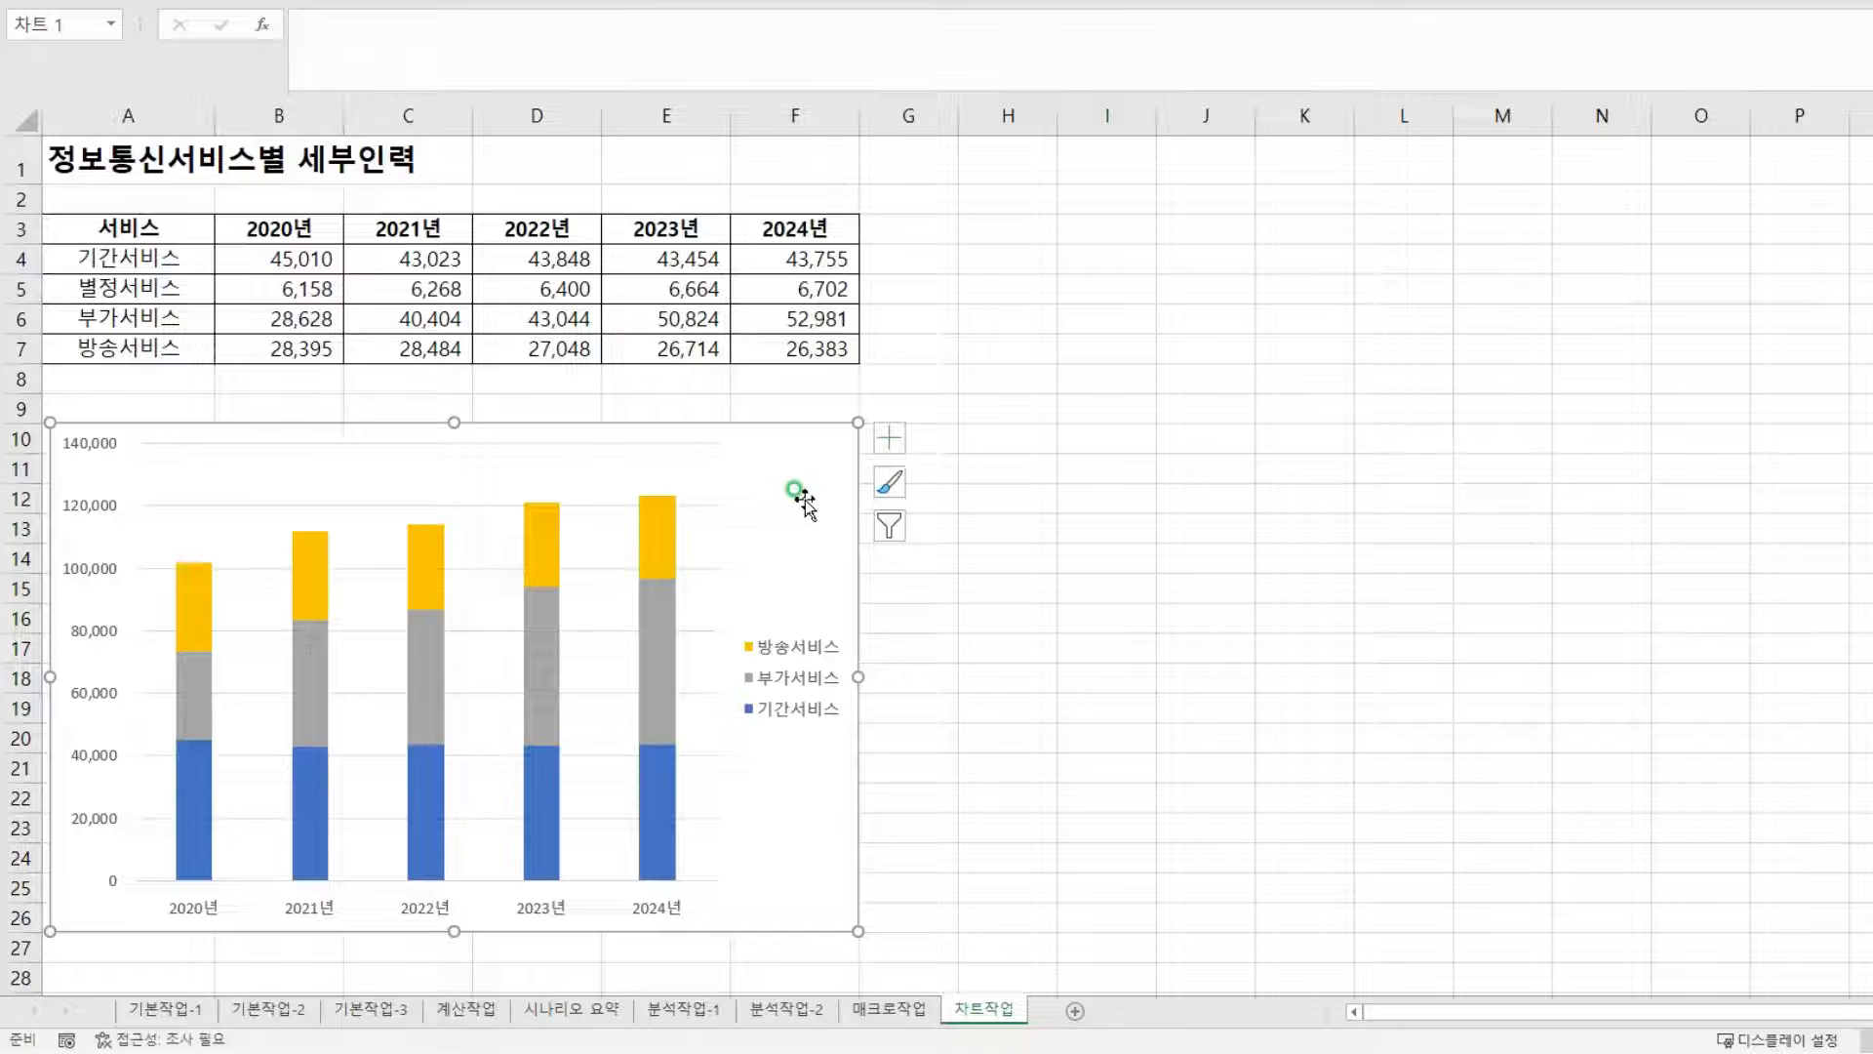
- Add a chart title in the 차트 위 (above chart) position
{"action": "left_click_drag", "start_coordinate": [873, 419], "coordinate": [908, 453]}
{"action": "key", "text": "Escape"}
{"action": "left_click", "coordinate": [890, 436]}
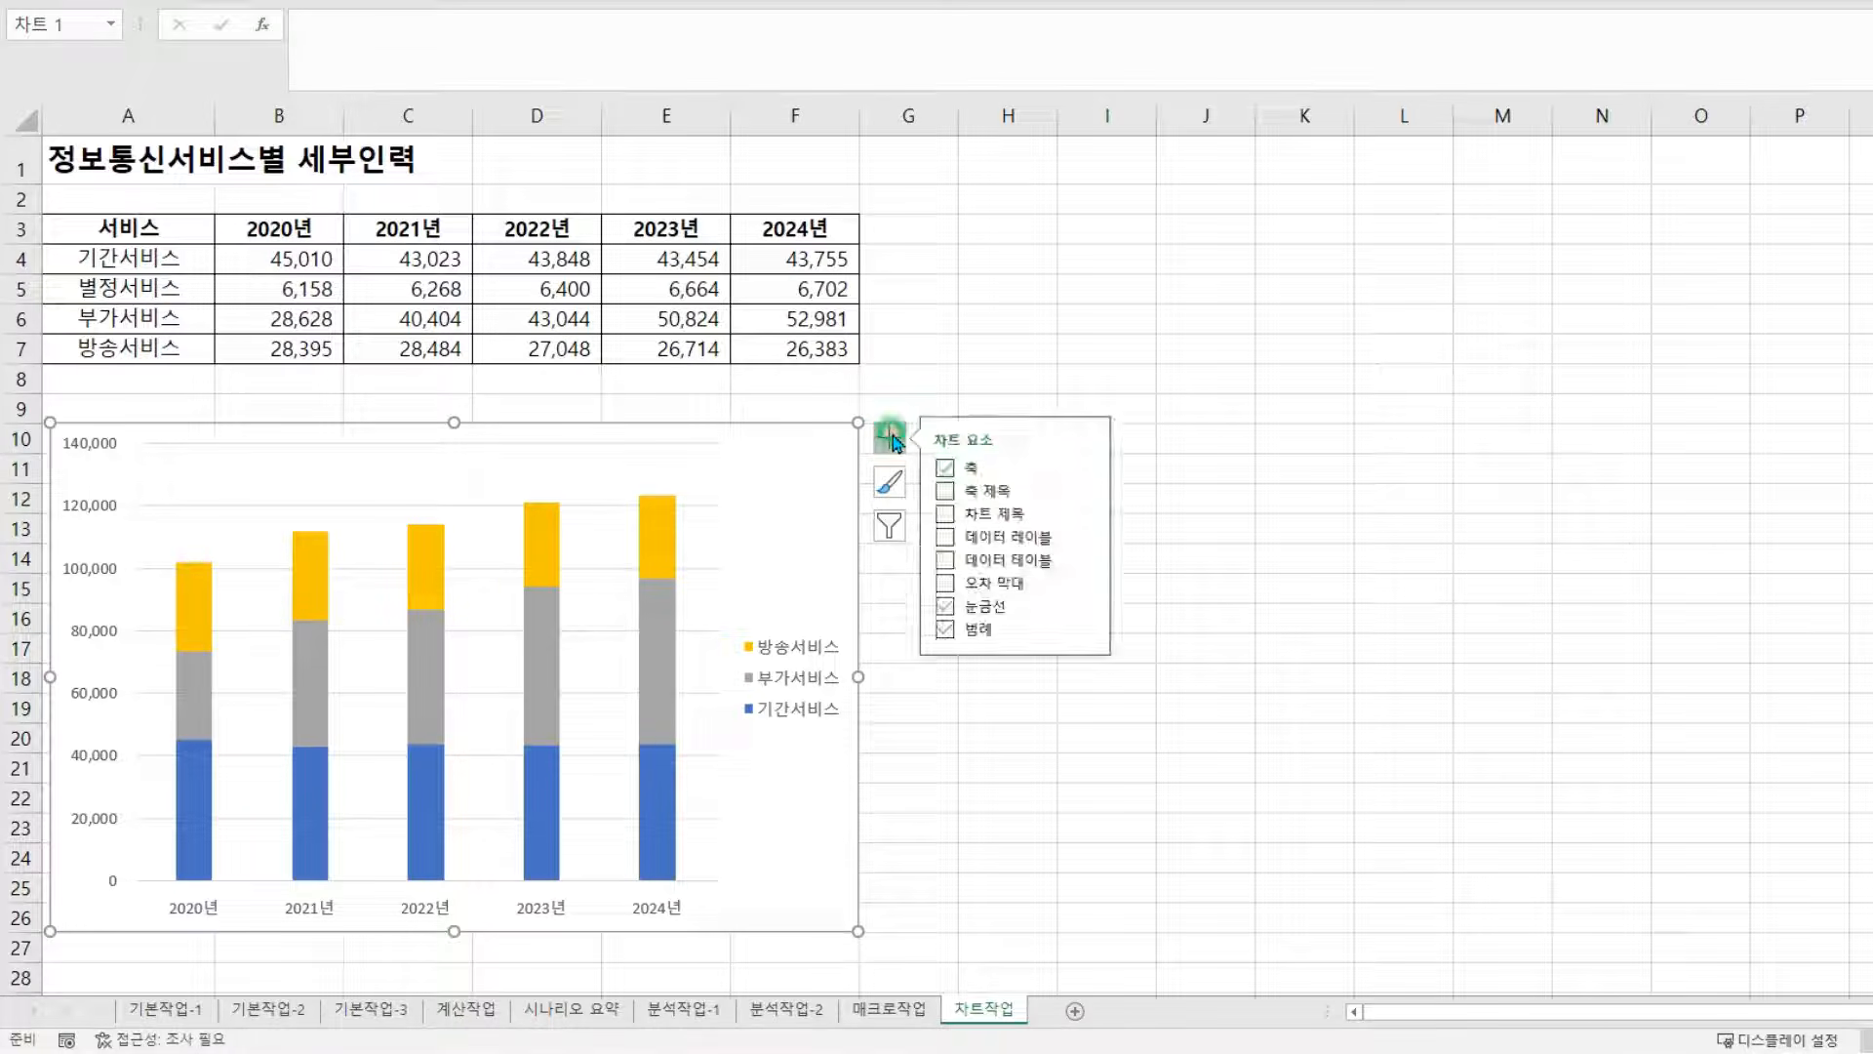
{"action": "left_click", "coordinate": [1089, 513]}
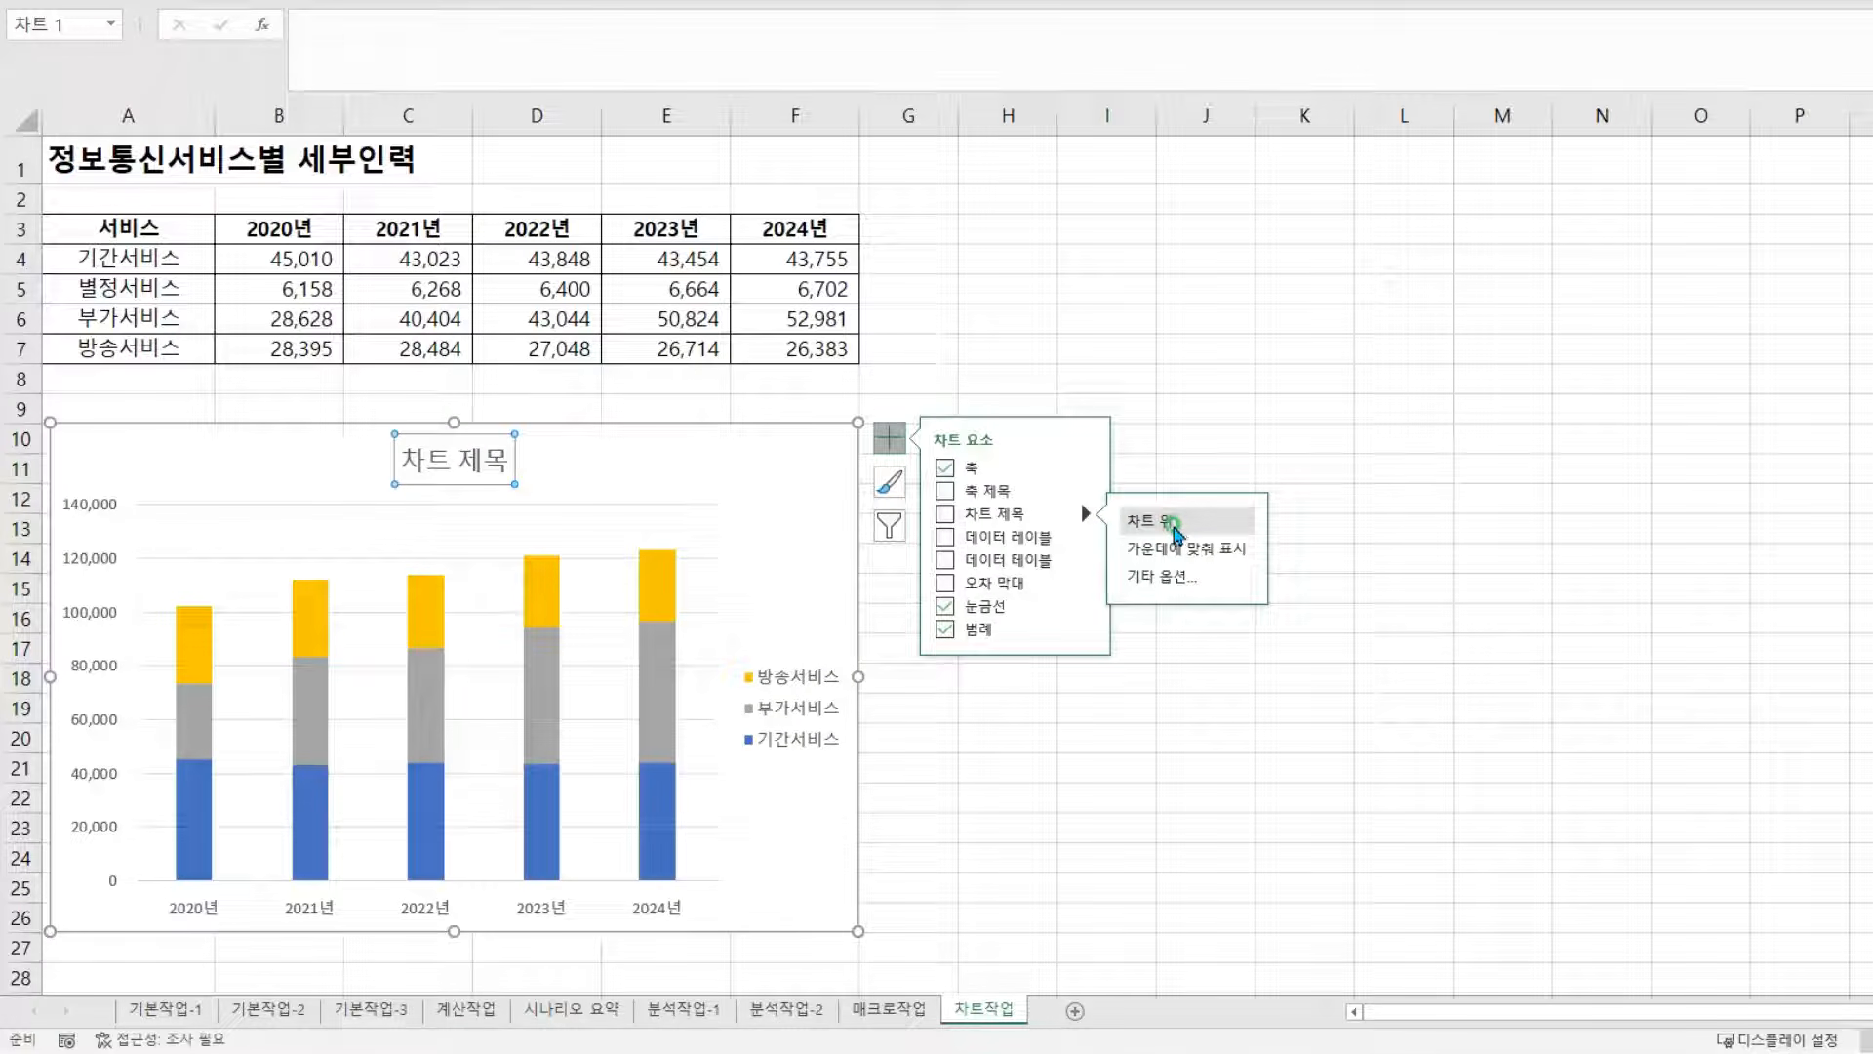
{"action": "left_click", "coordinate": [1173, 525]}
{"action": "left_click", "coordinate": [787, 448]}
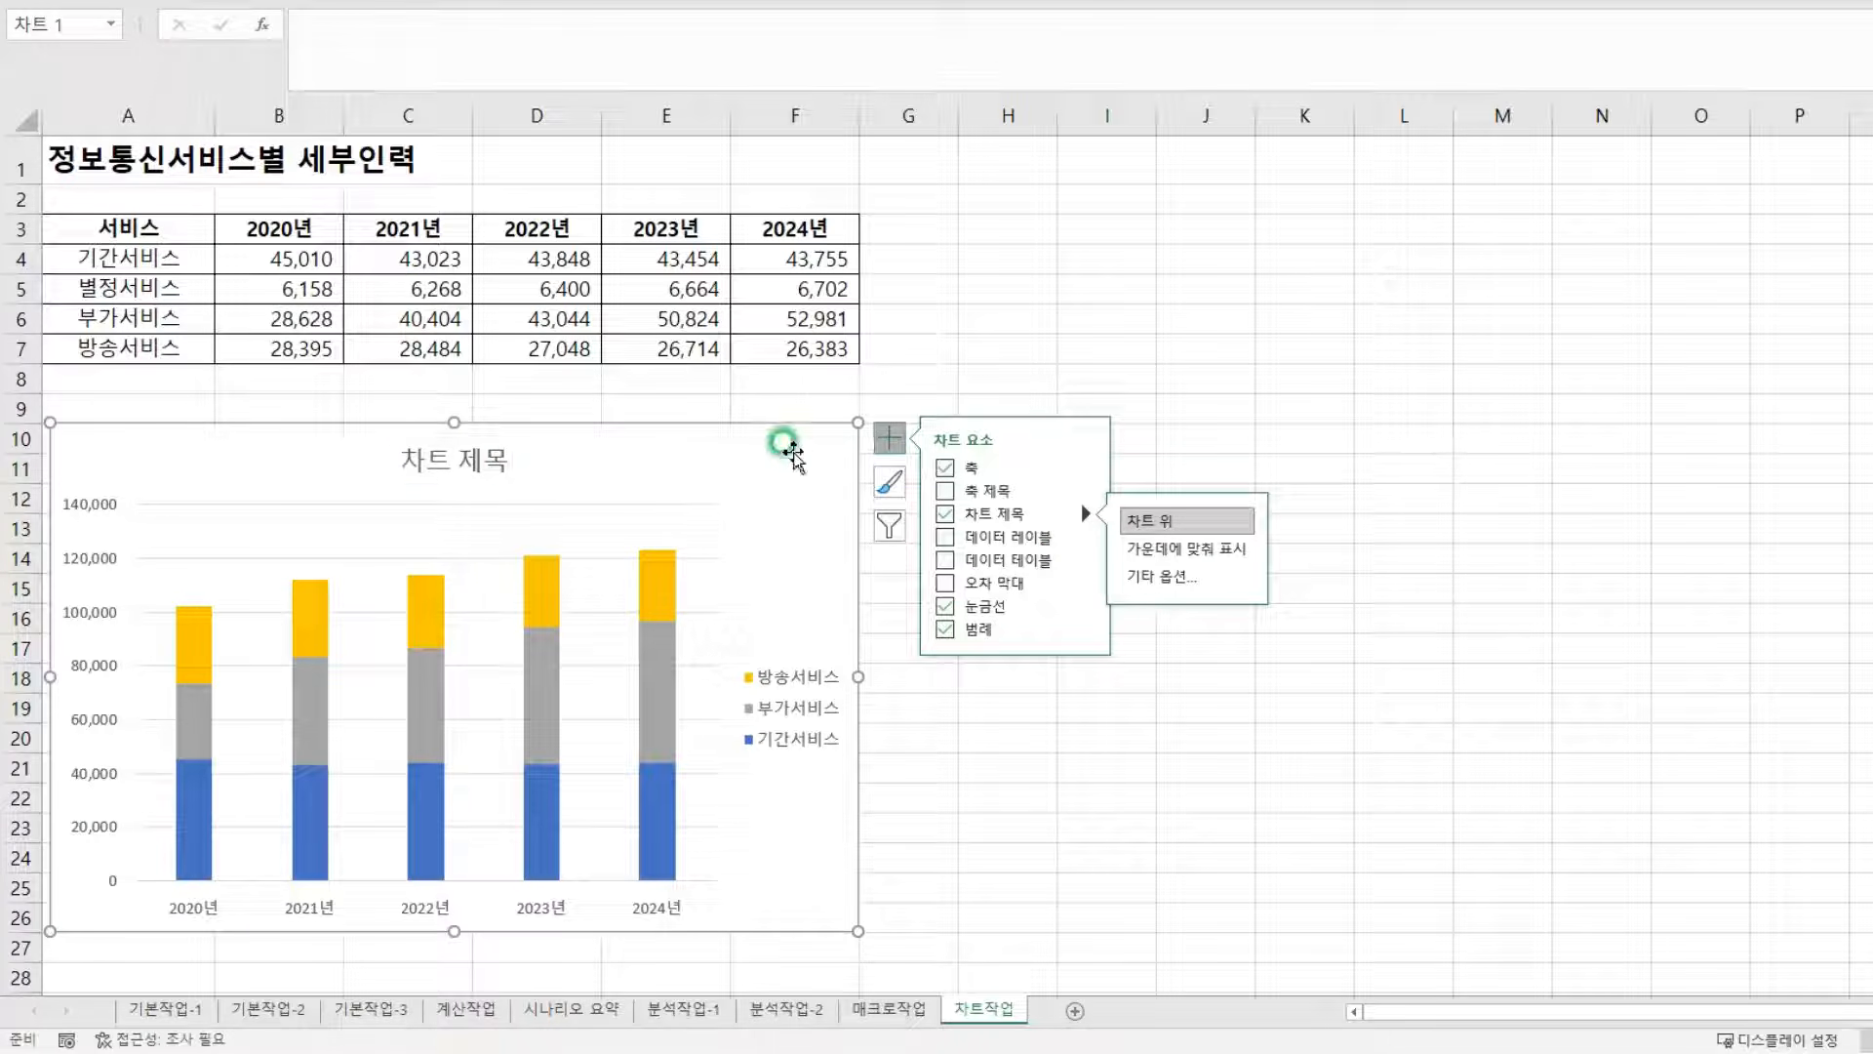
- Link the chart title to cell A1 with the formula =차트작업!$A$1
{"action": "left_click", "coordinate": [478, 465]}
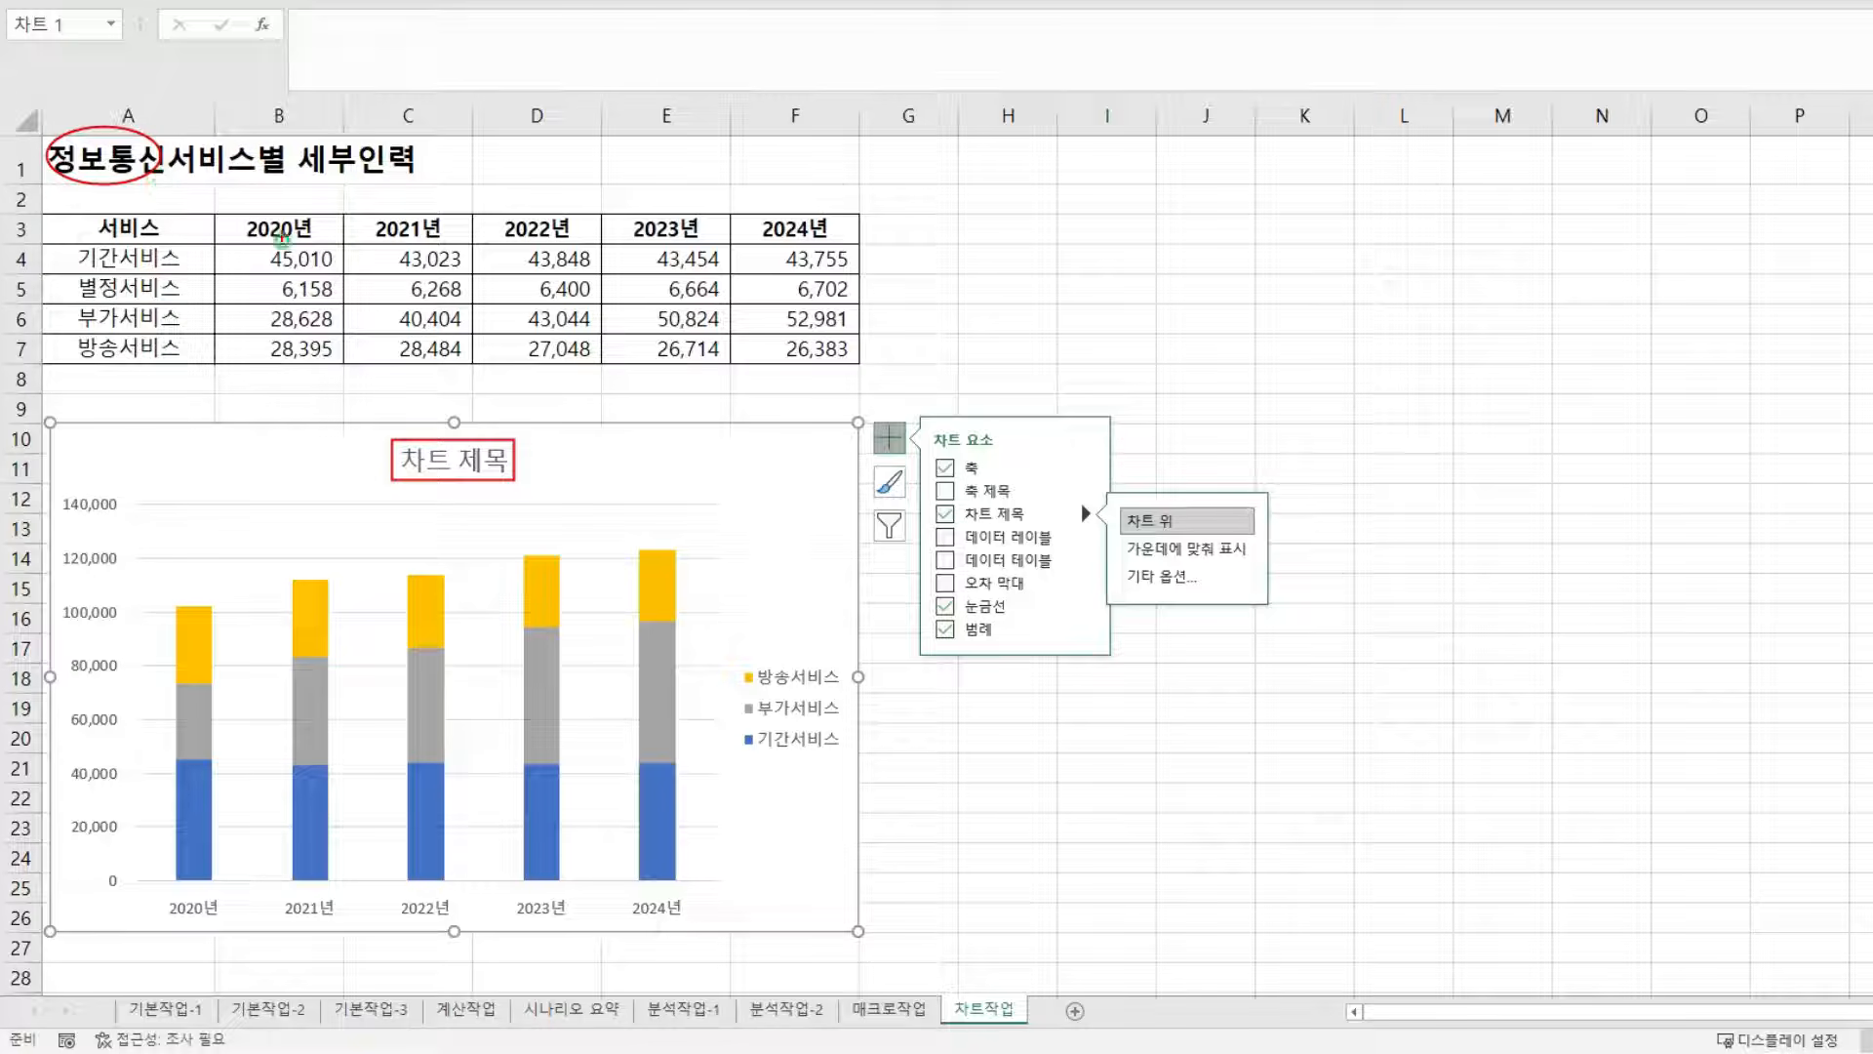
{"action": "left_click", "coordinate": [450, 455]}
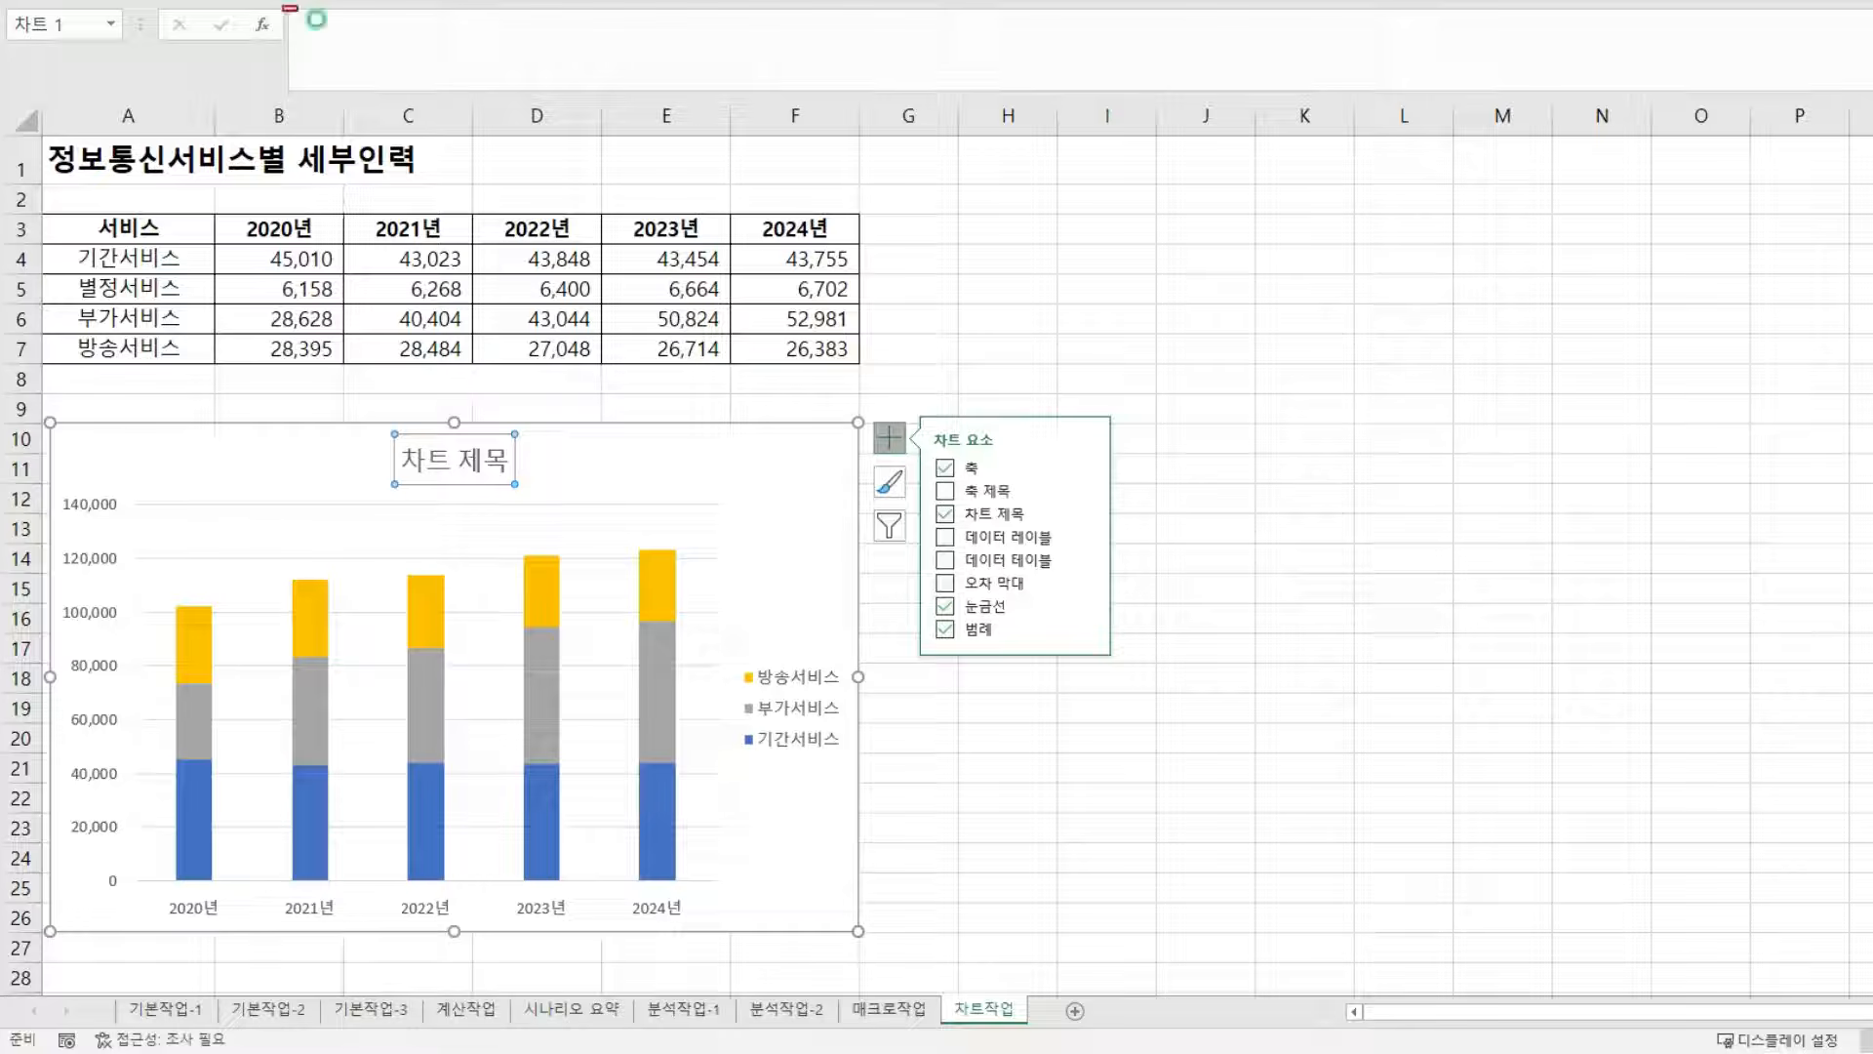
{"action": "left_click", "coordinate": [487, 30]}
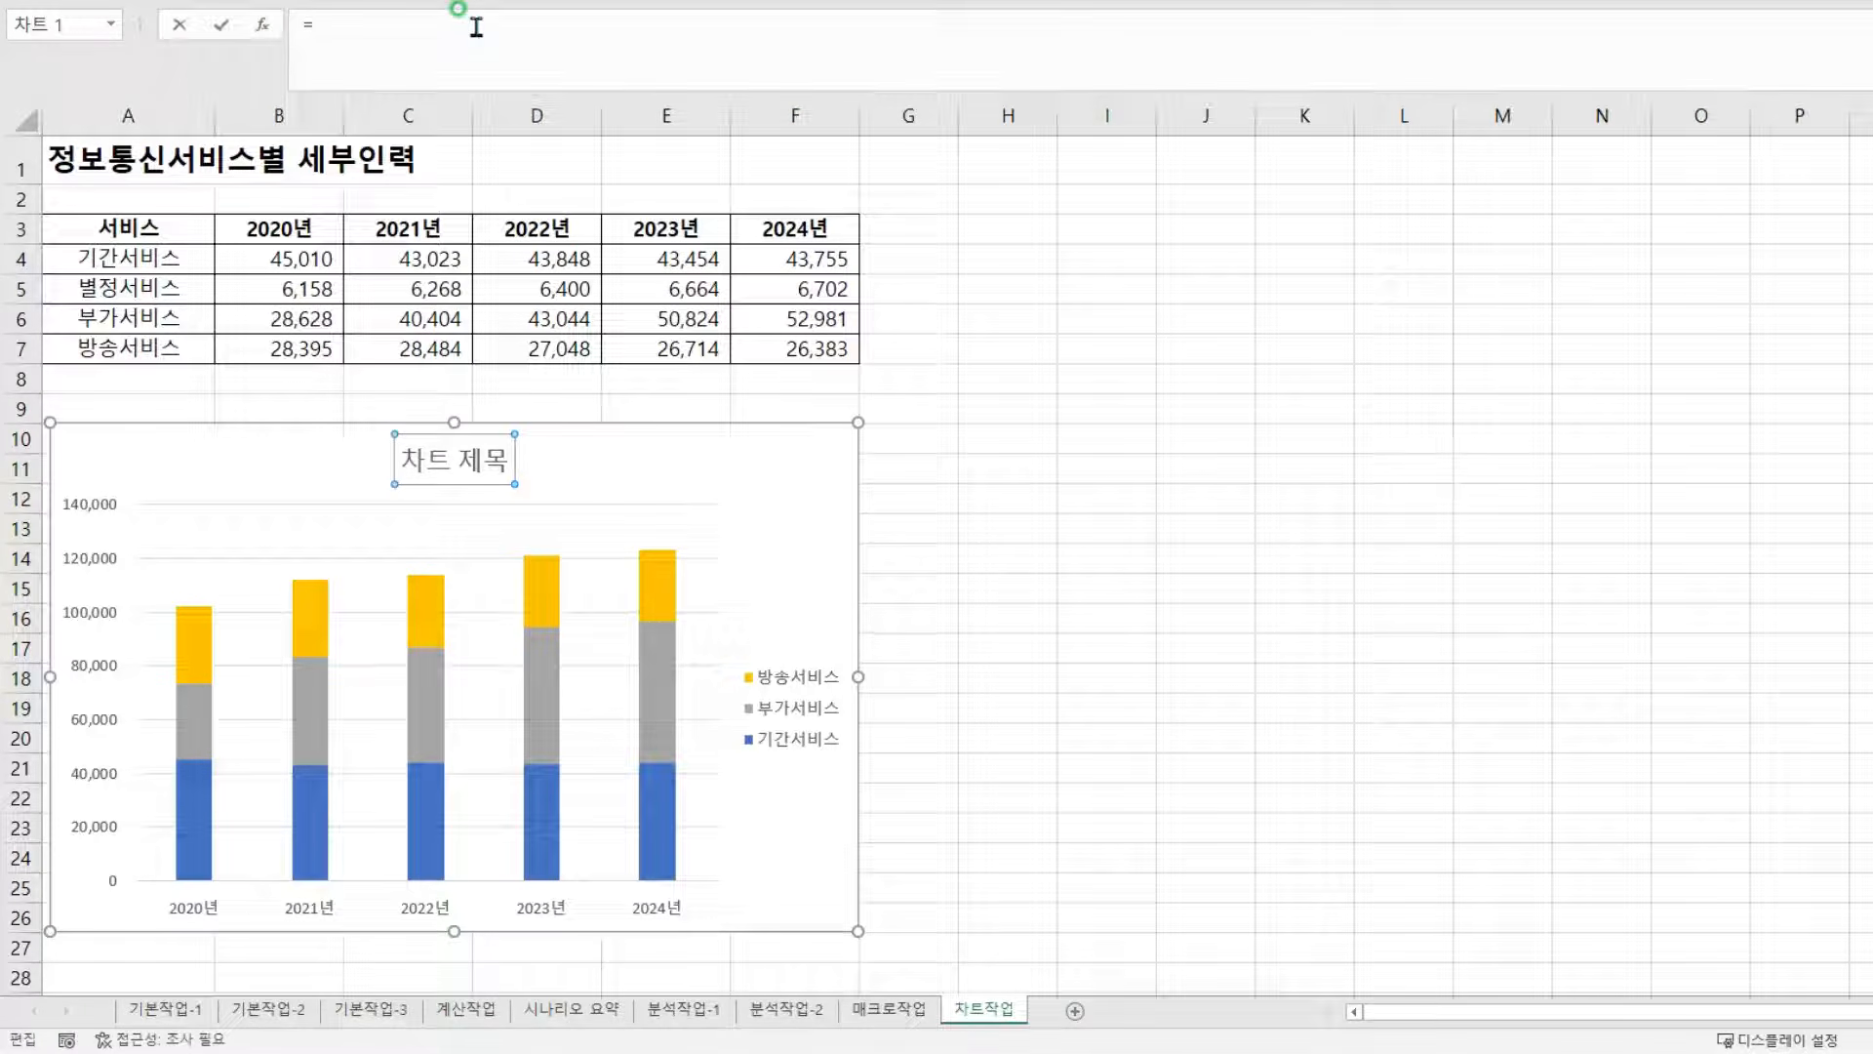
{"action": "left_click", "coordinate": [171, 137]}
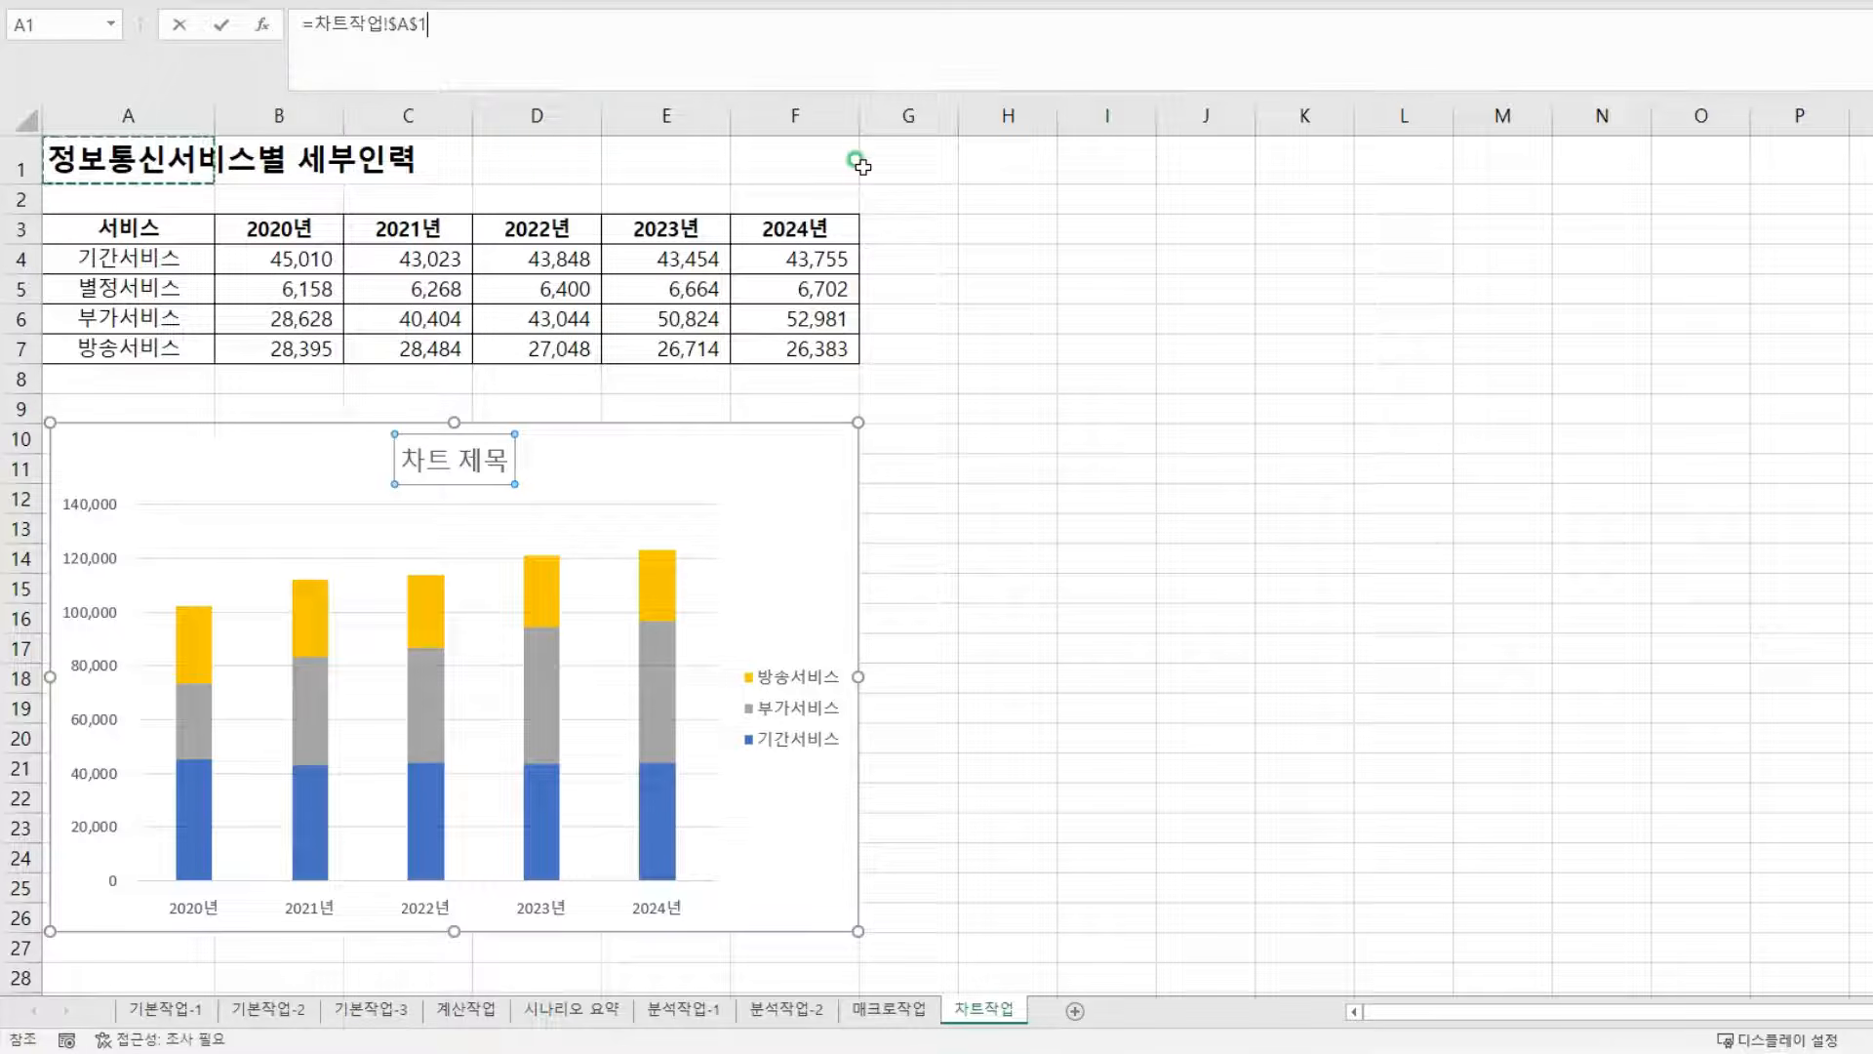
{"action": "key", "text": "Return"}
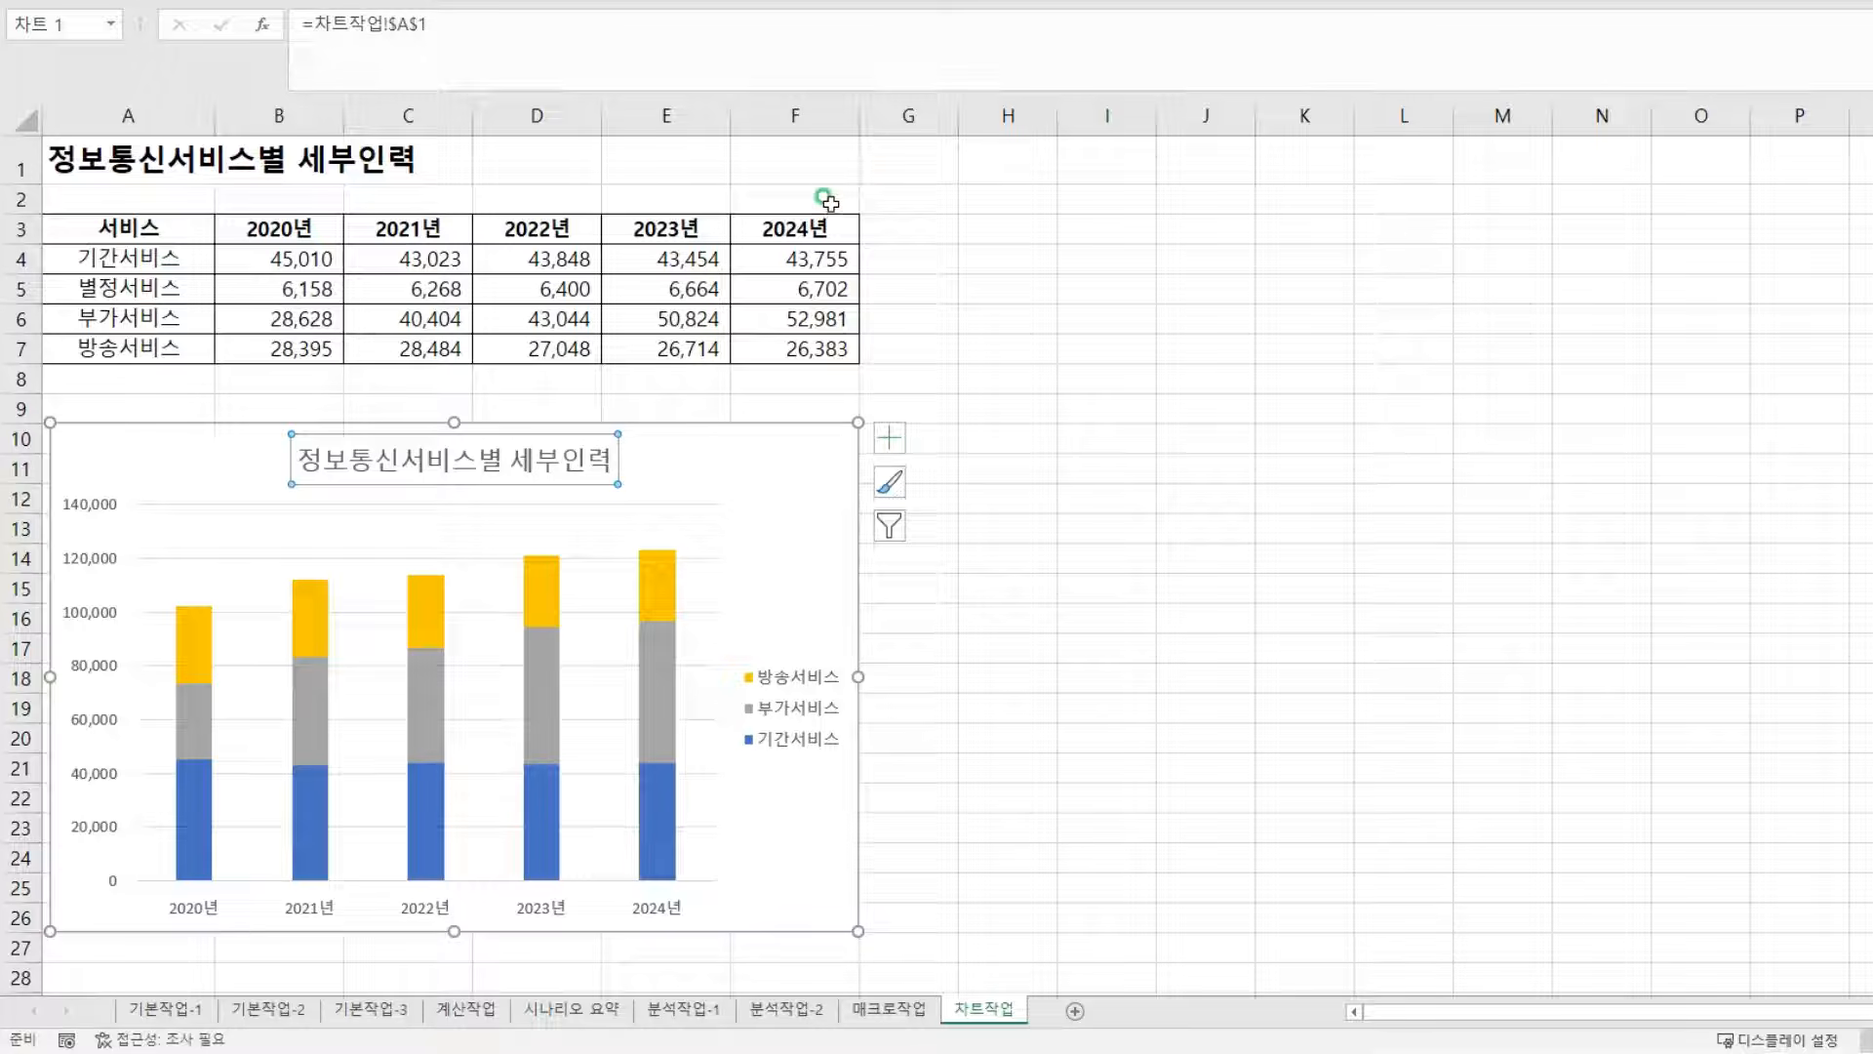
{"action": "left_click_drag", "start_coordinate": [421, 441], "coordinate": [430, 439]}
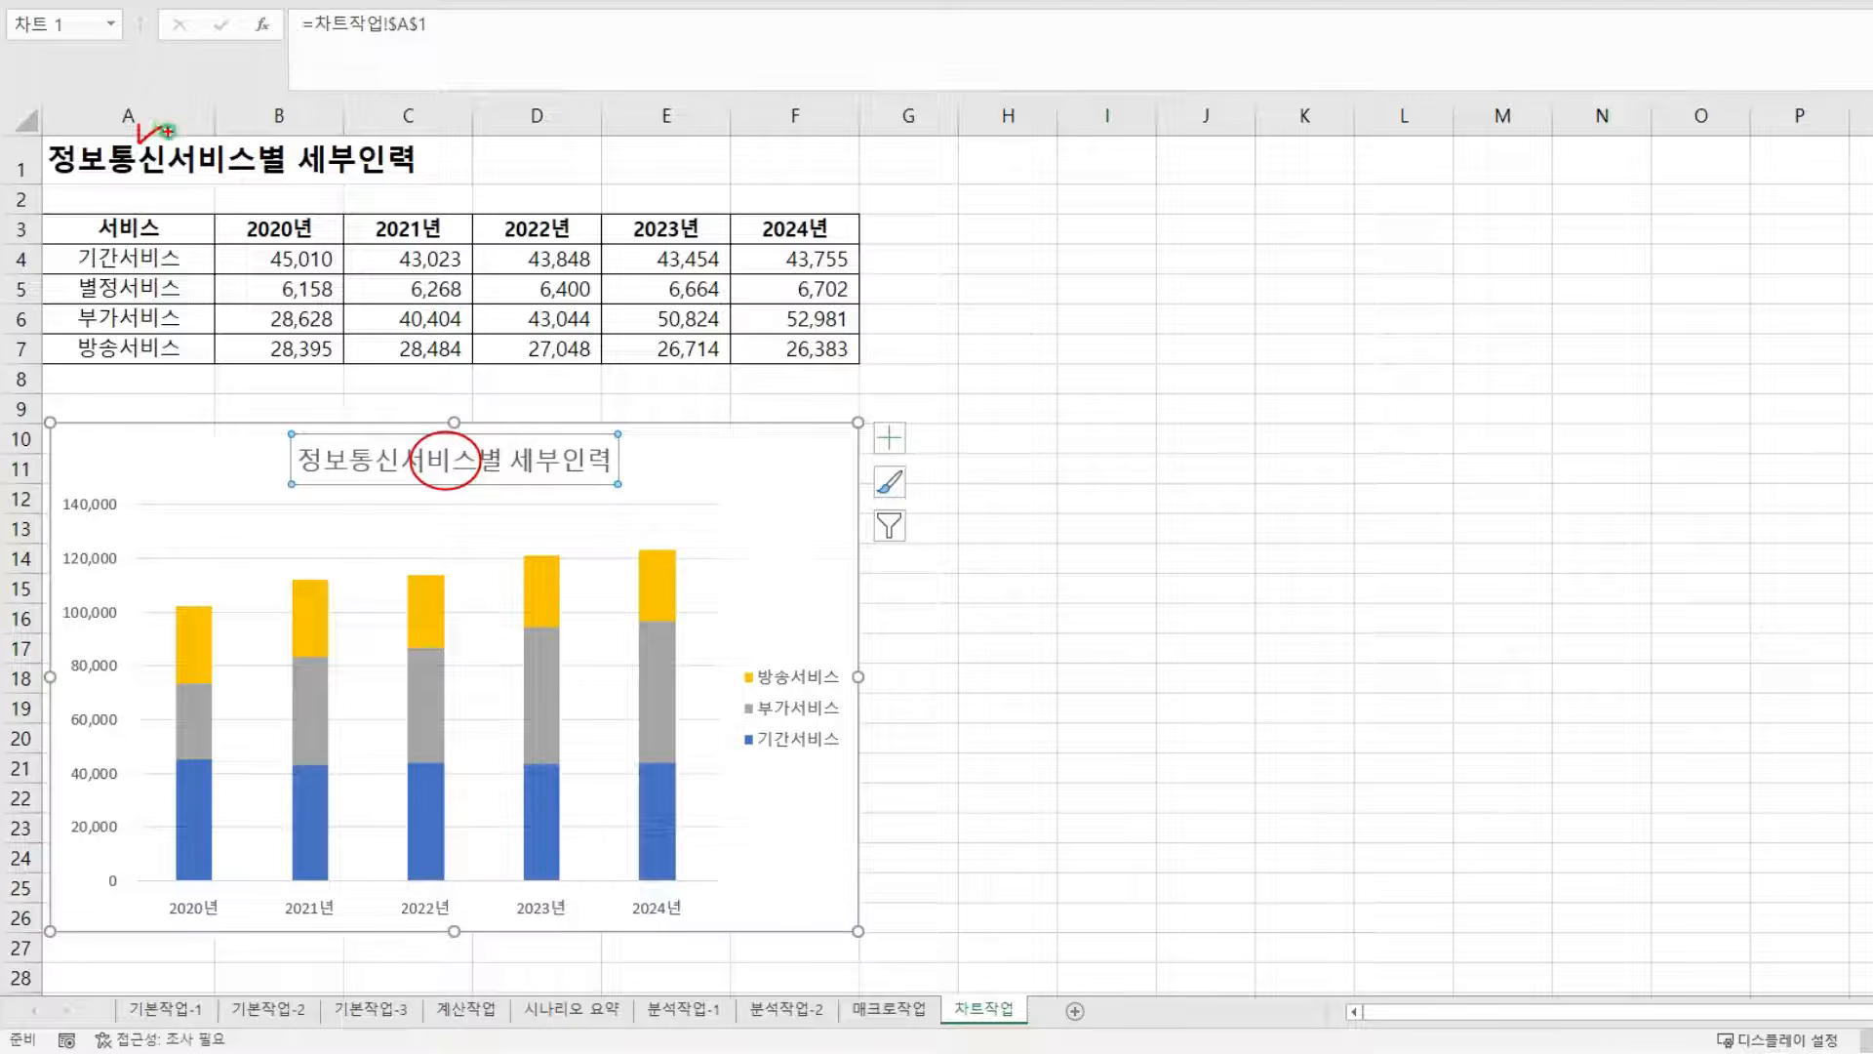
{"action": "key", "text": "Escape"}
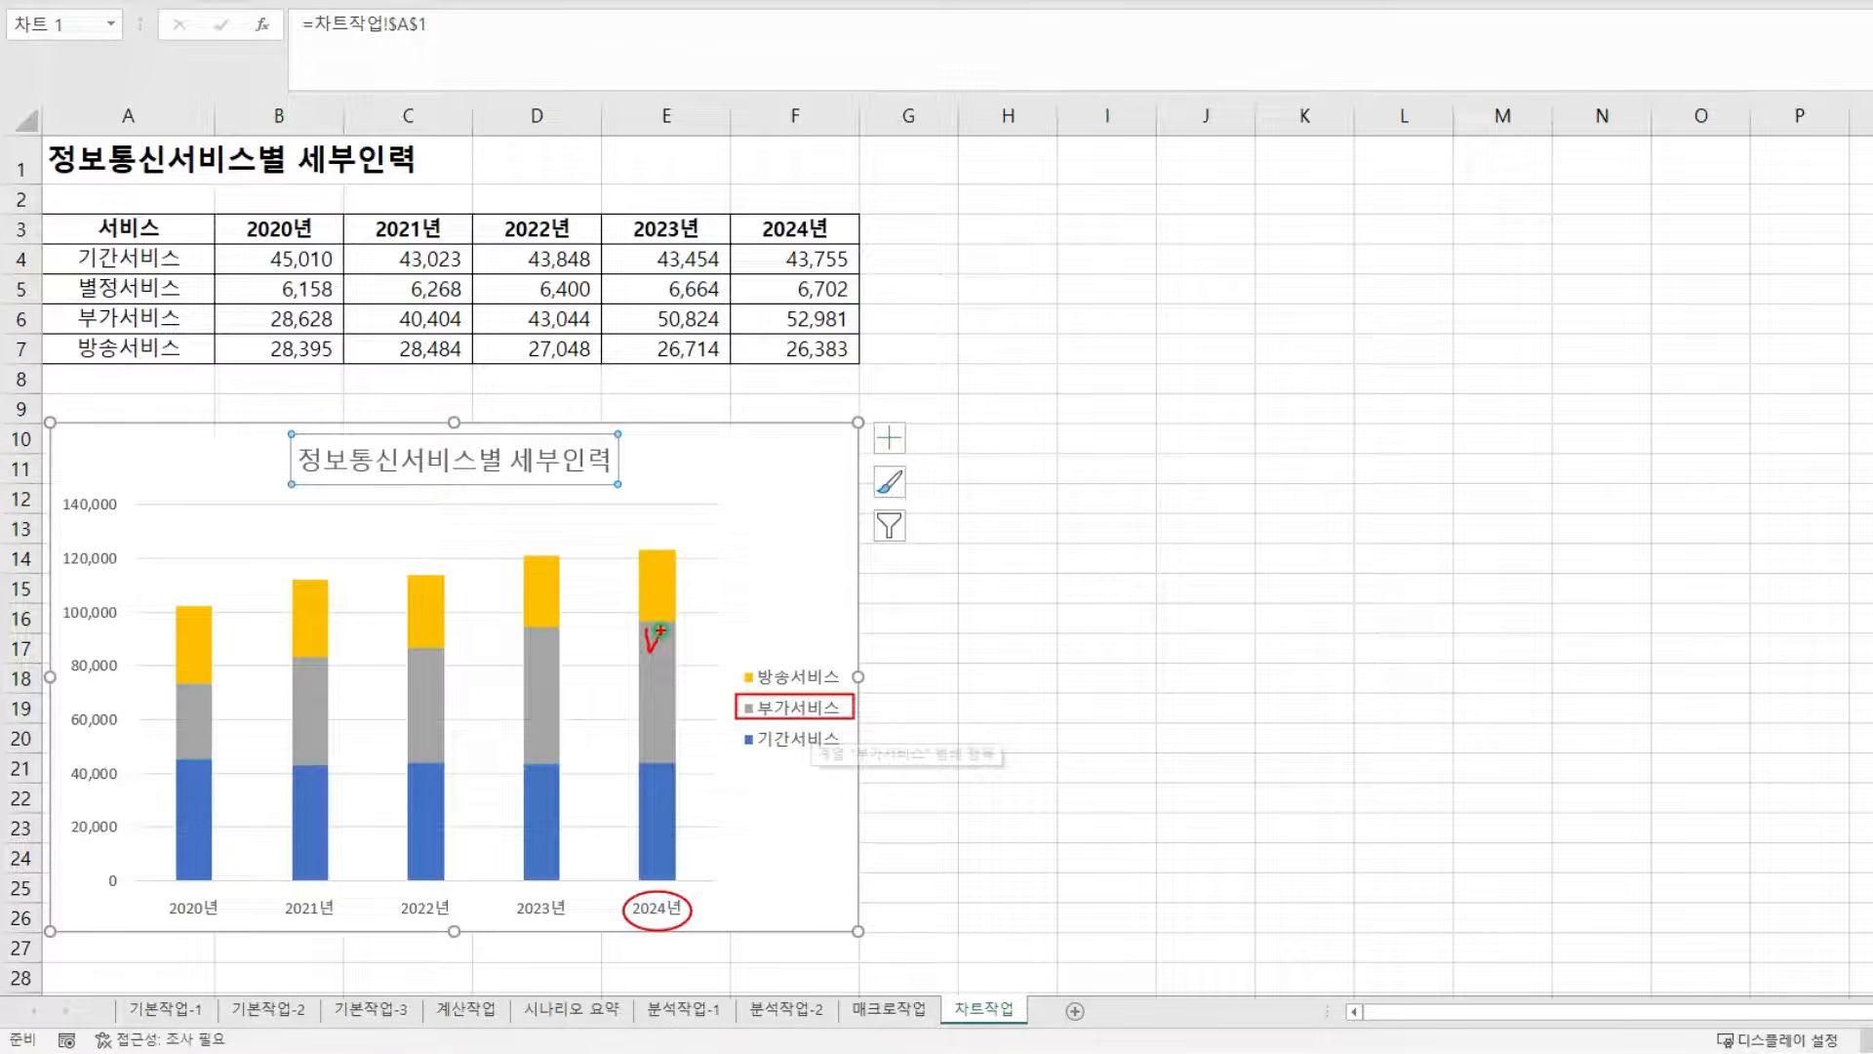
- Add a data label only to the 2024년 element of the 부가서비스 series, positioned at 안쪽 끝에 (inside end)
{"action": "key", "text": "Escape"}
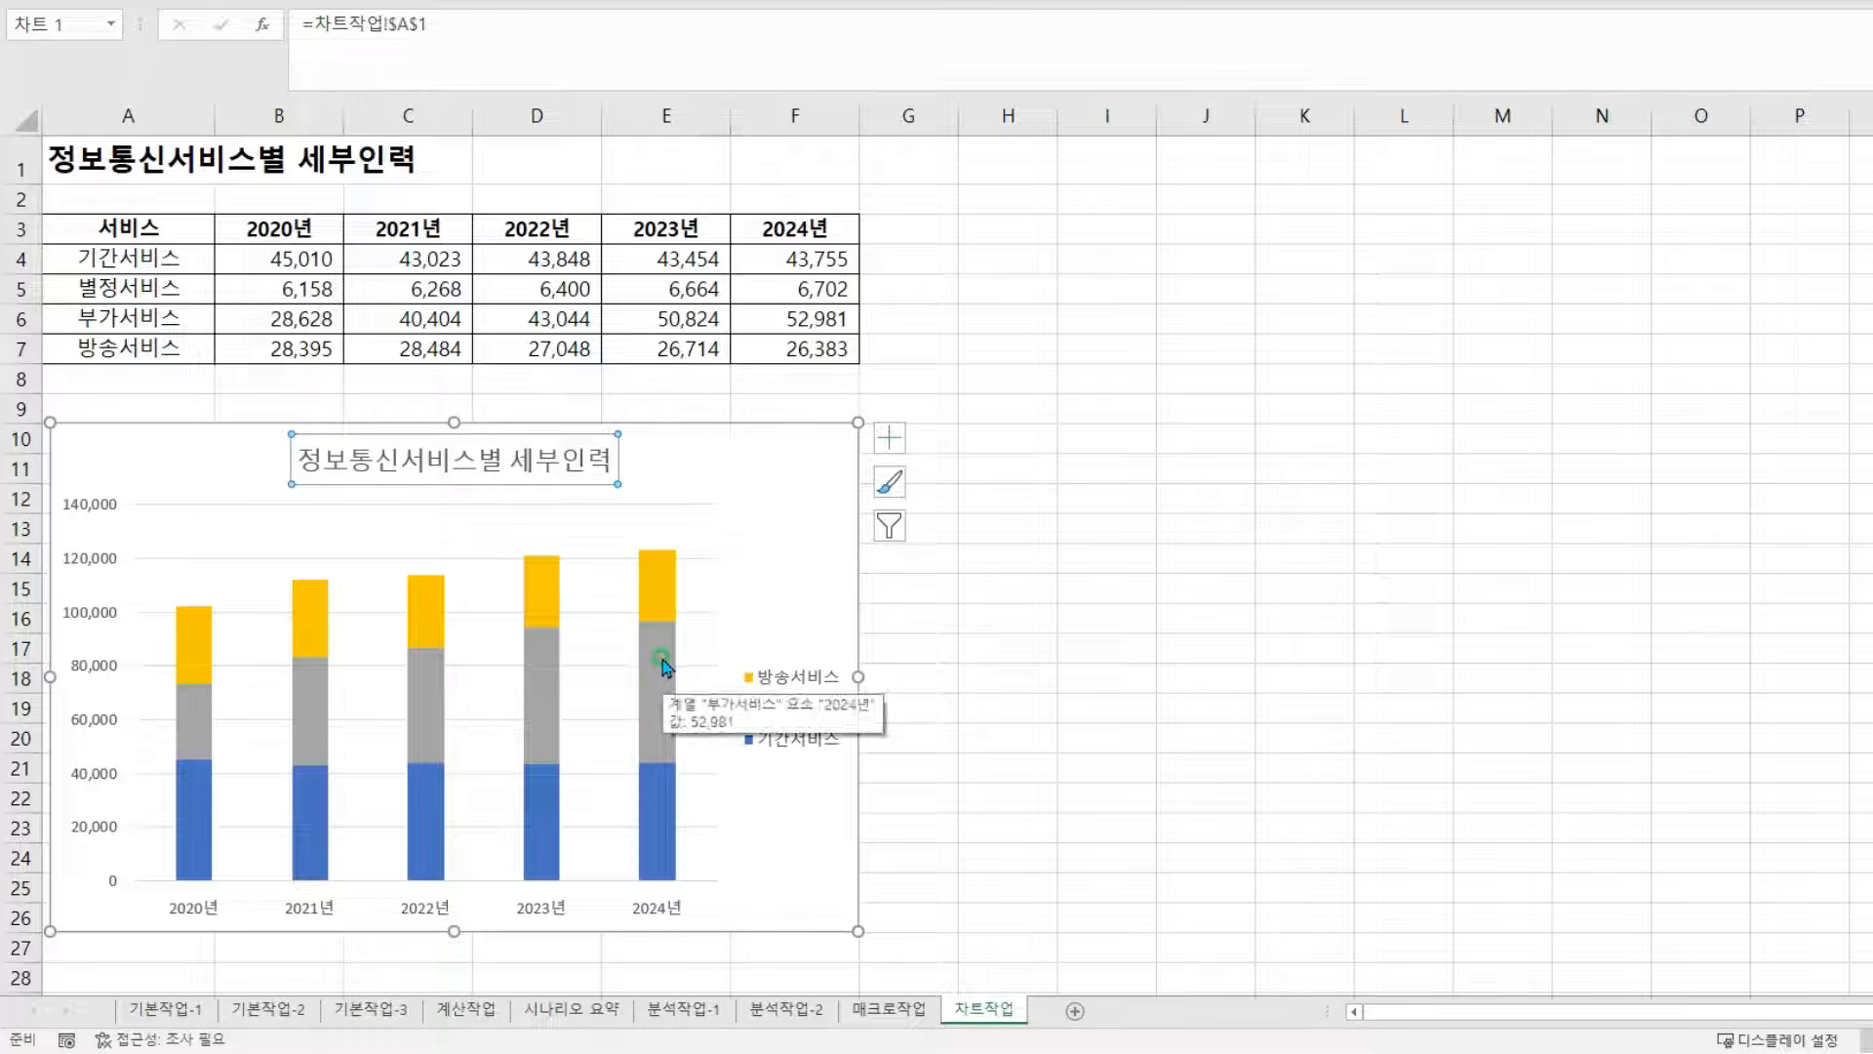
{"action": "left_click", "coordinate": [661, 664]}
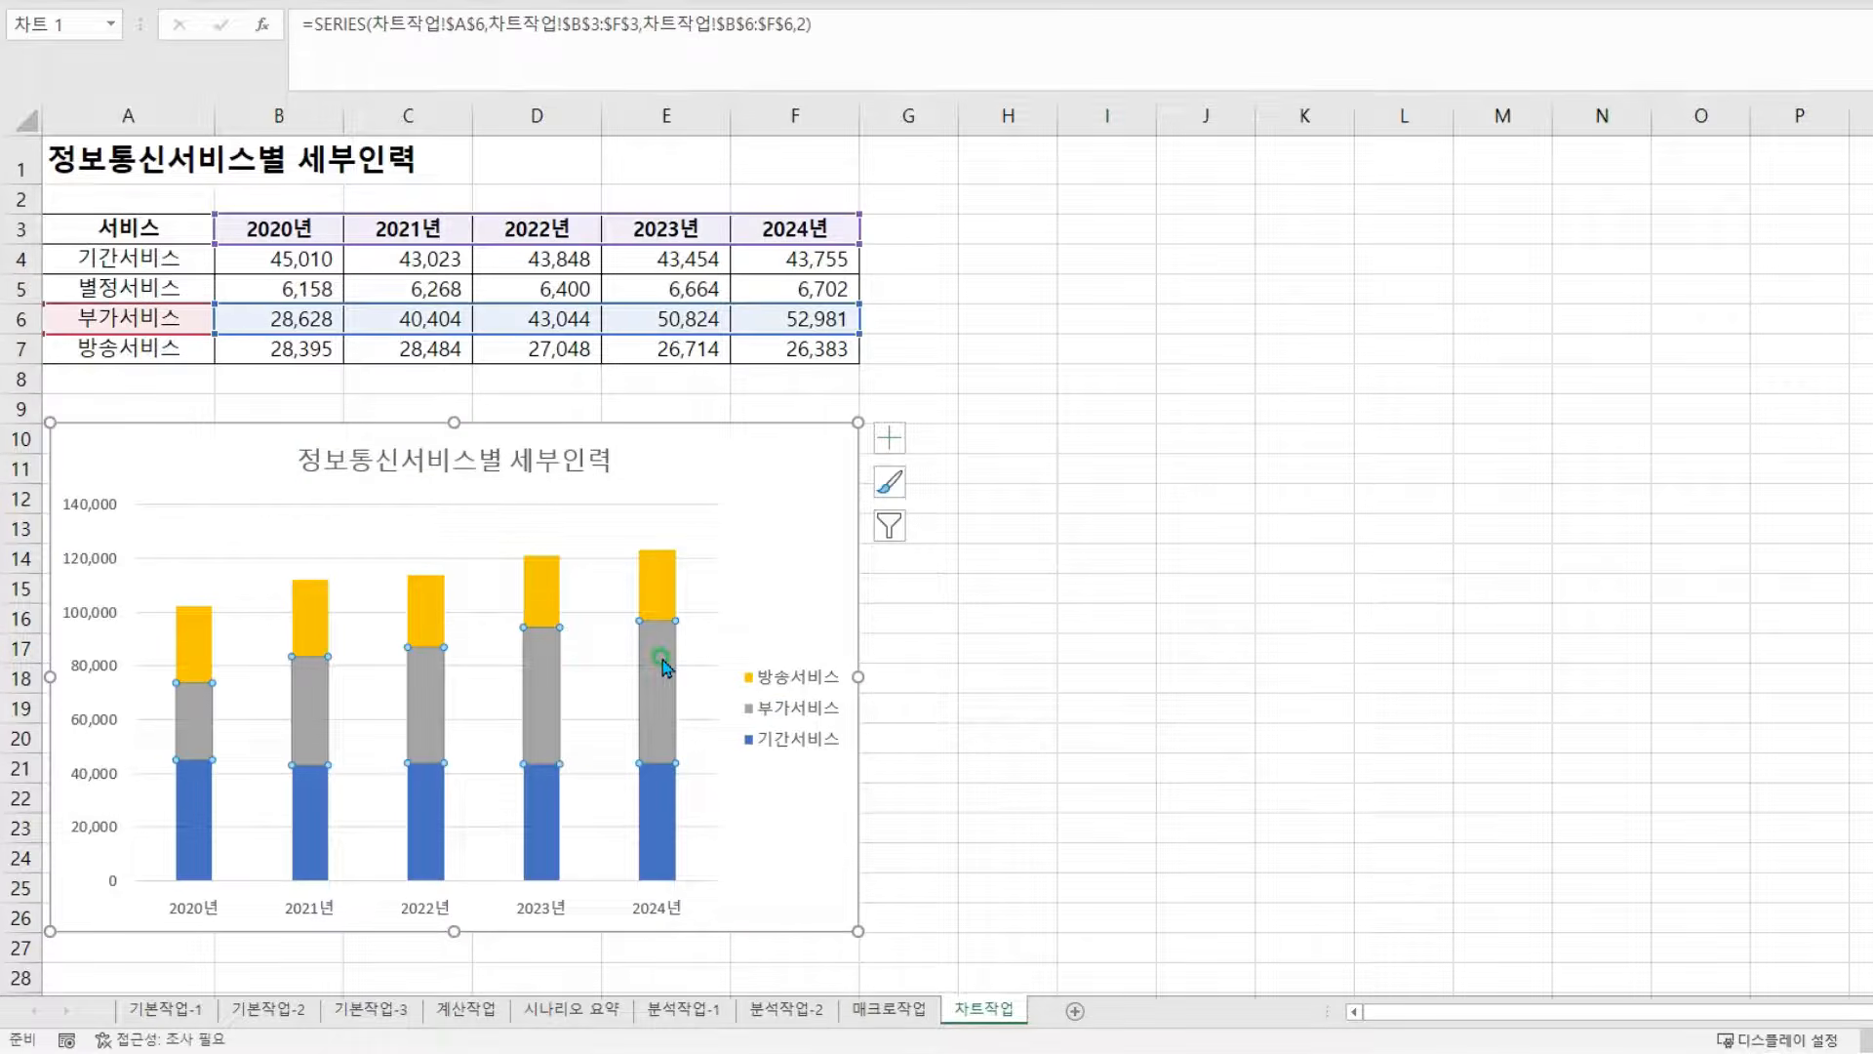
{"action": "left_click", "coordinate": [663, 666]}
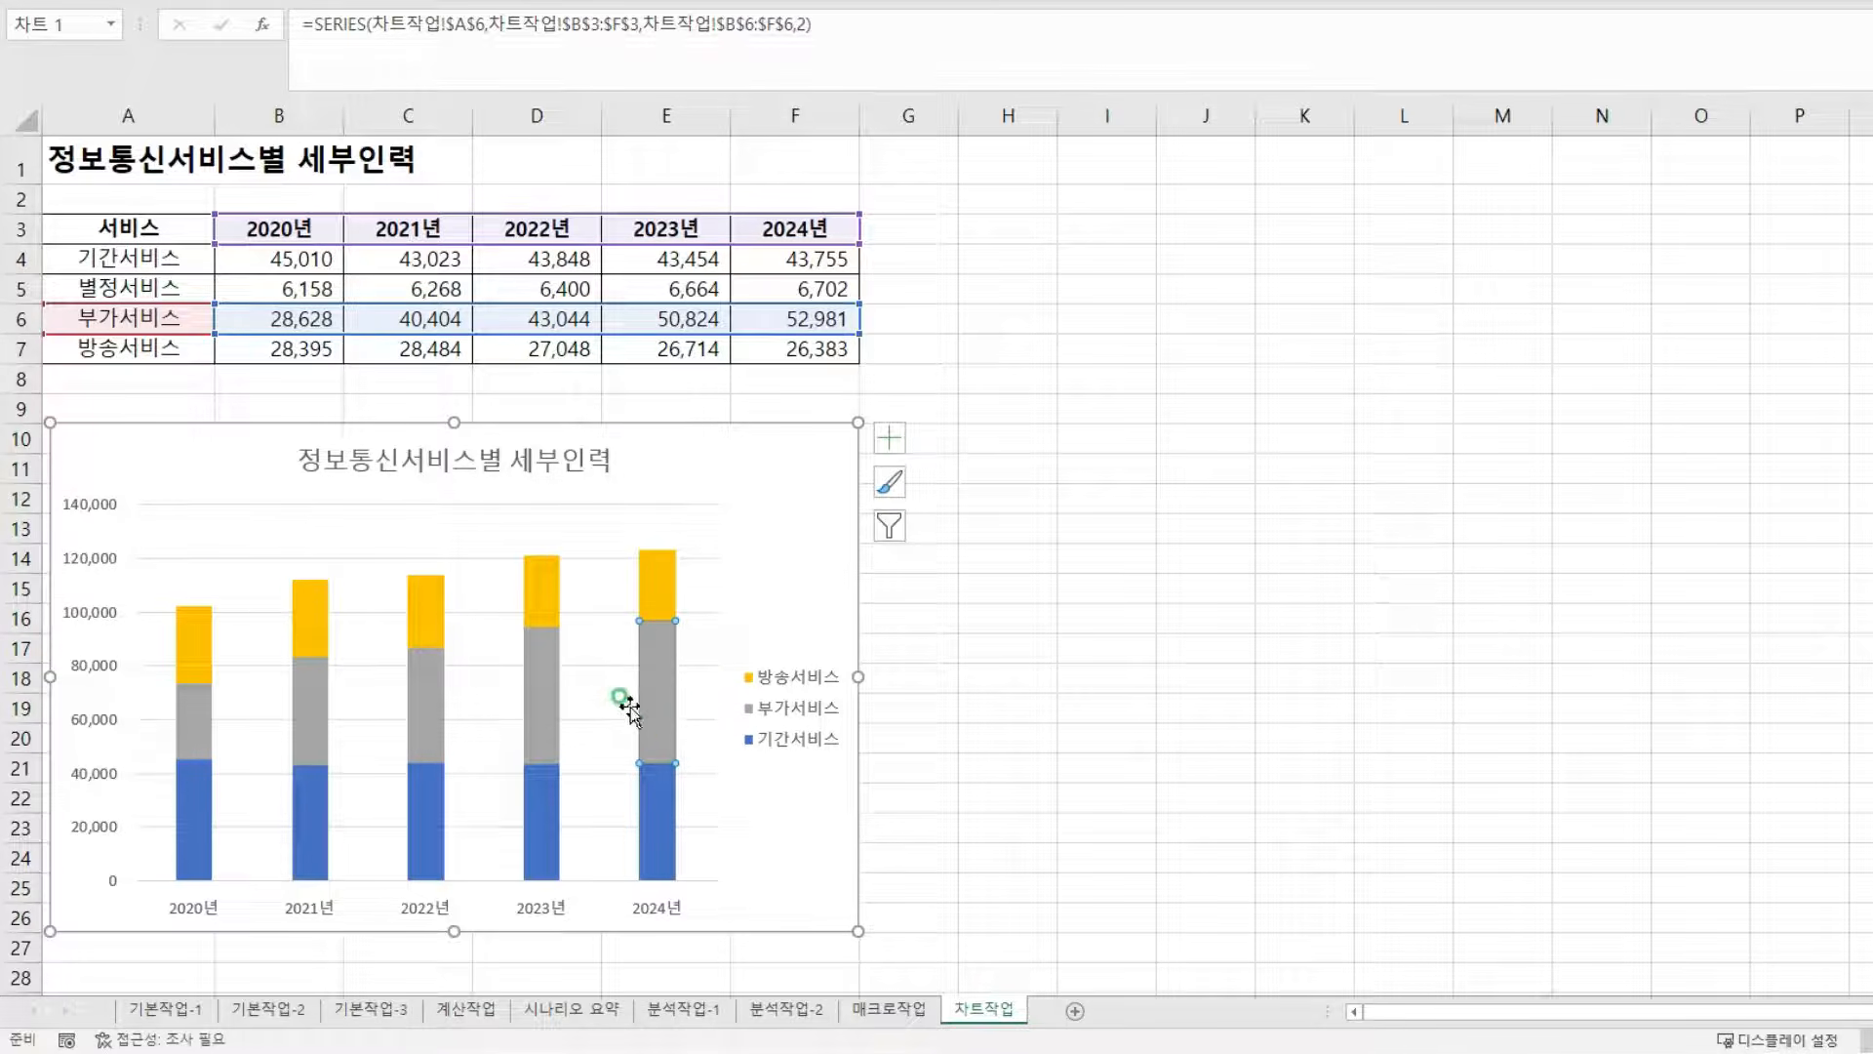
{"action": "left_click", "coordinate": [891, 439]}
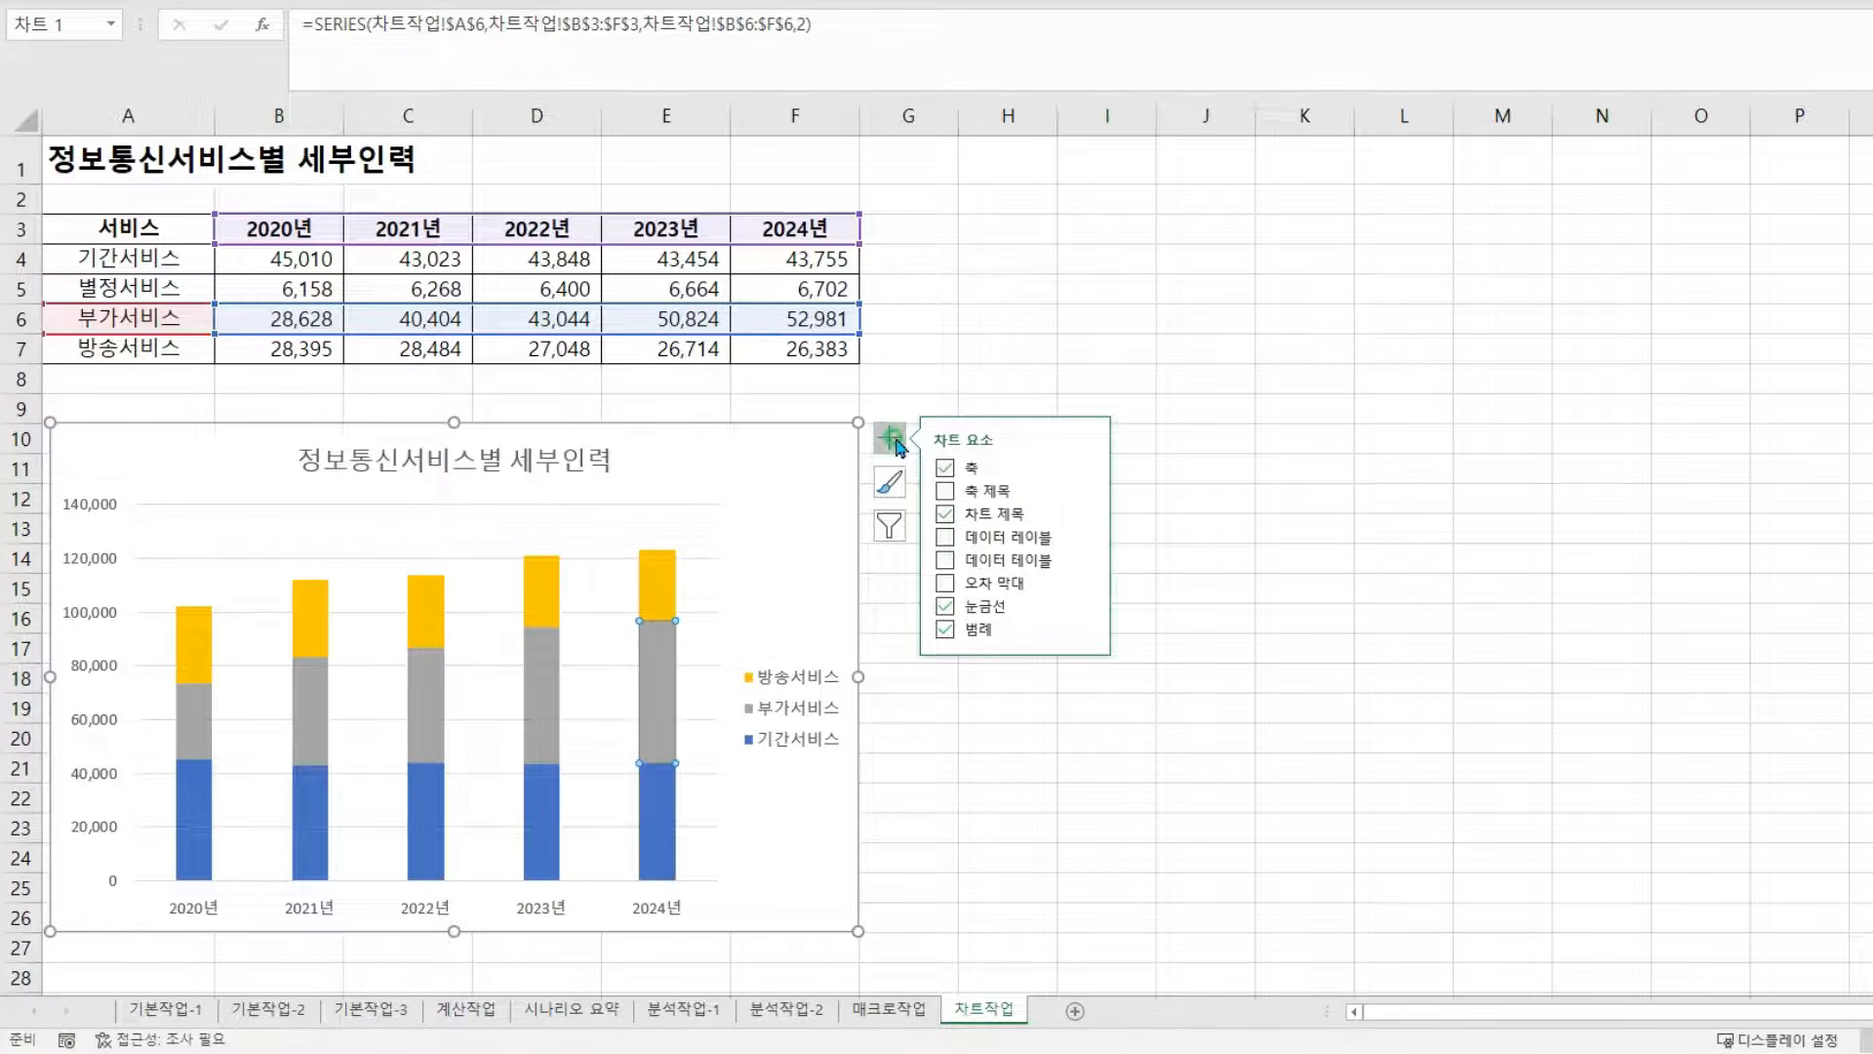
{"action": "left_click", "coordinate": [1091, 536]}
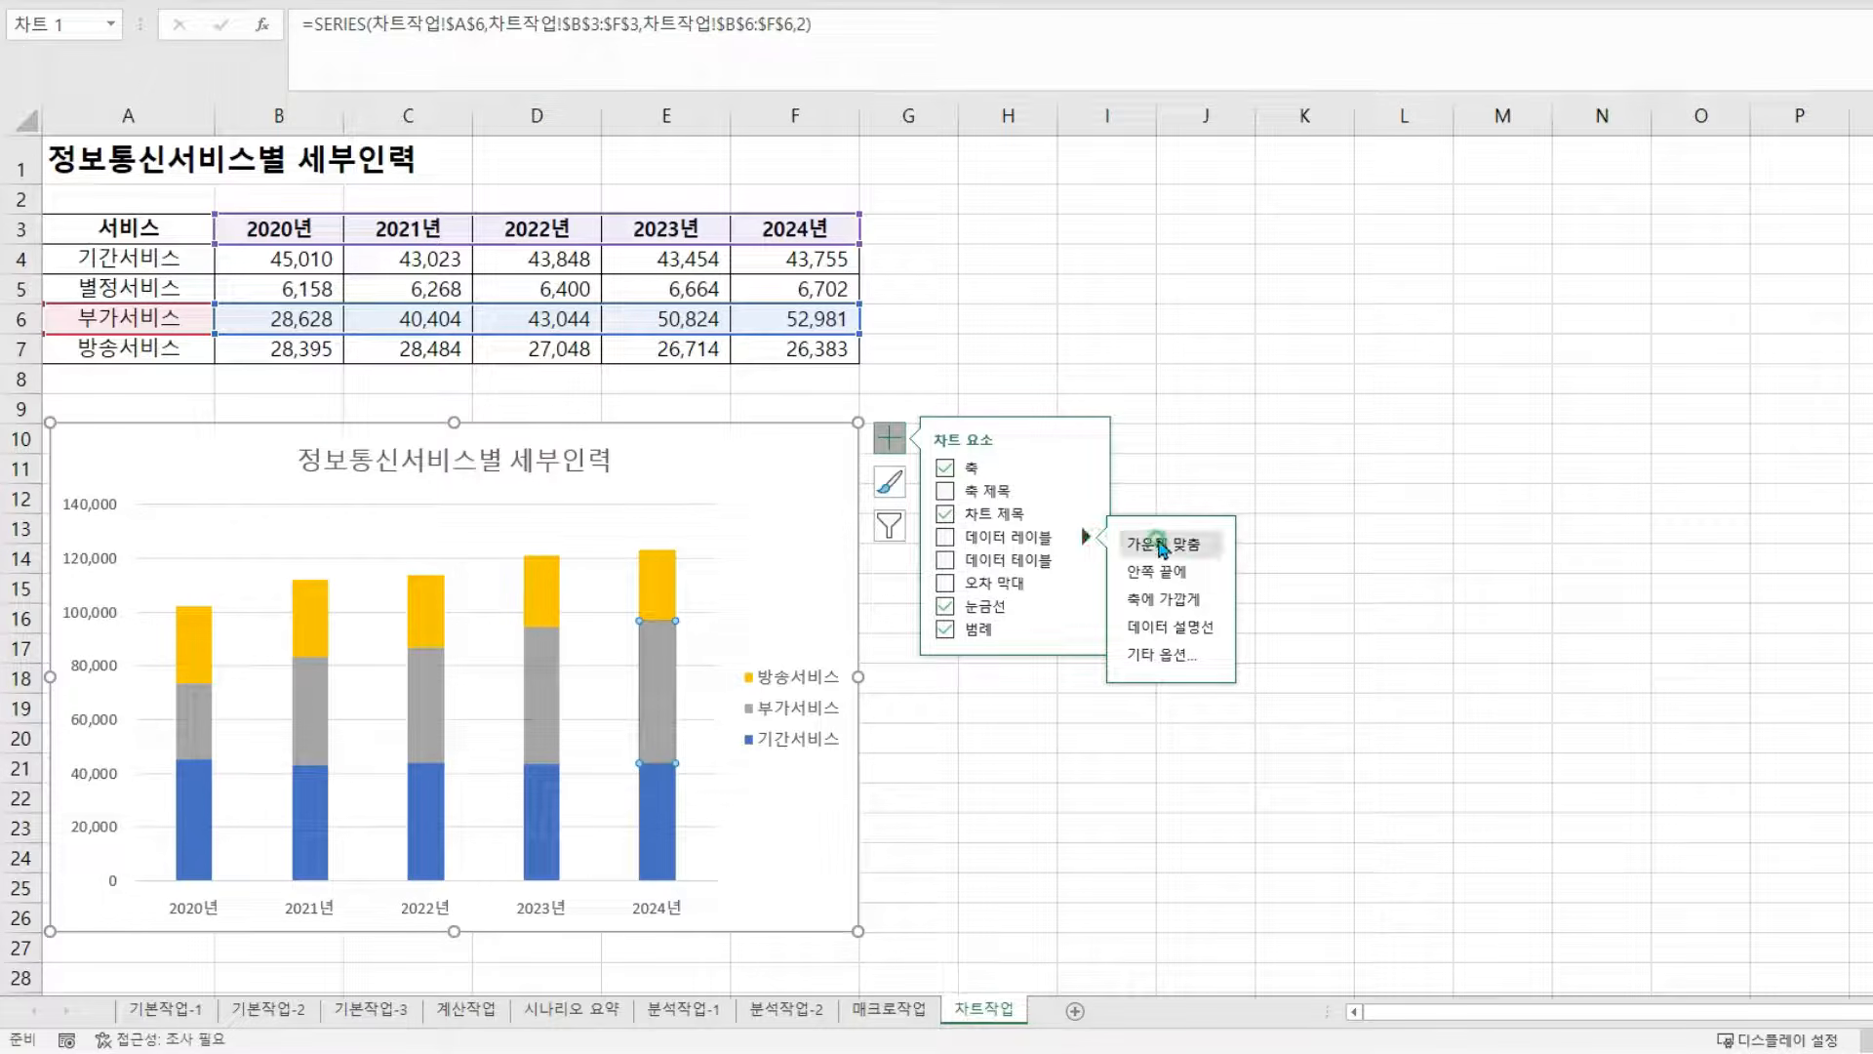
{"action": "left_click", "coordinate": [1086, 536]}
{"action": "left_click", "coordinate": [1159, 571]}
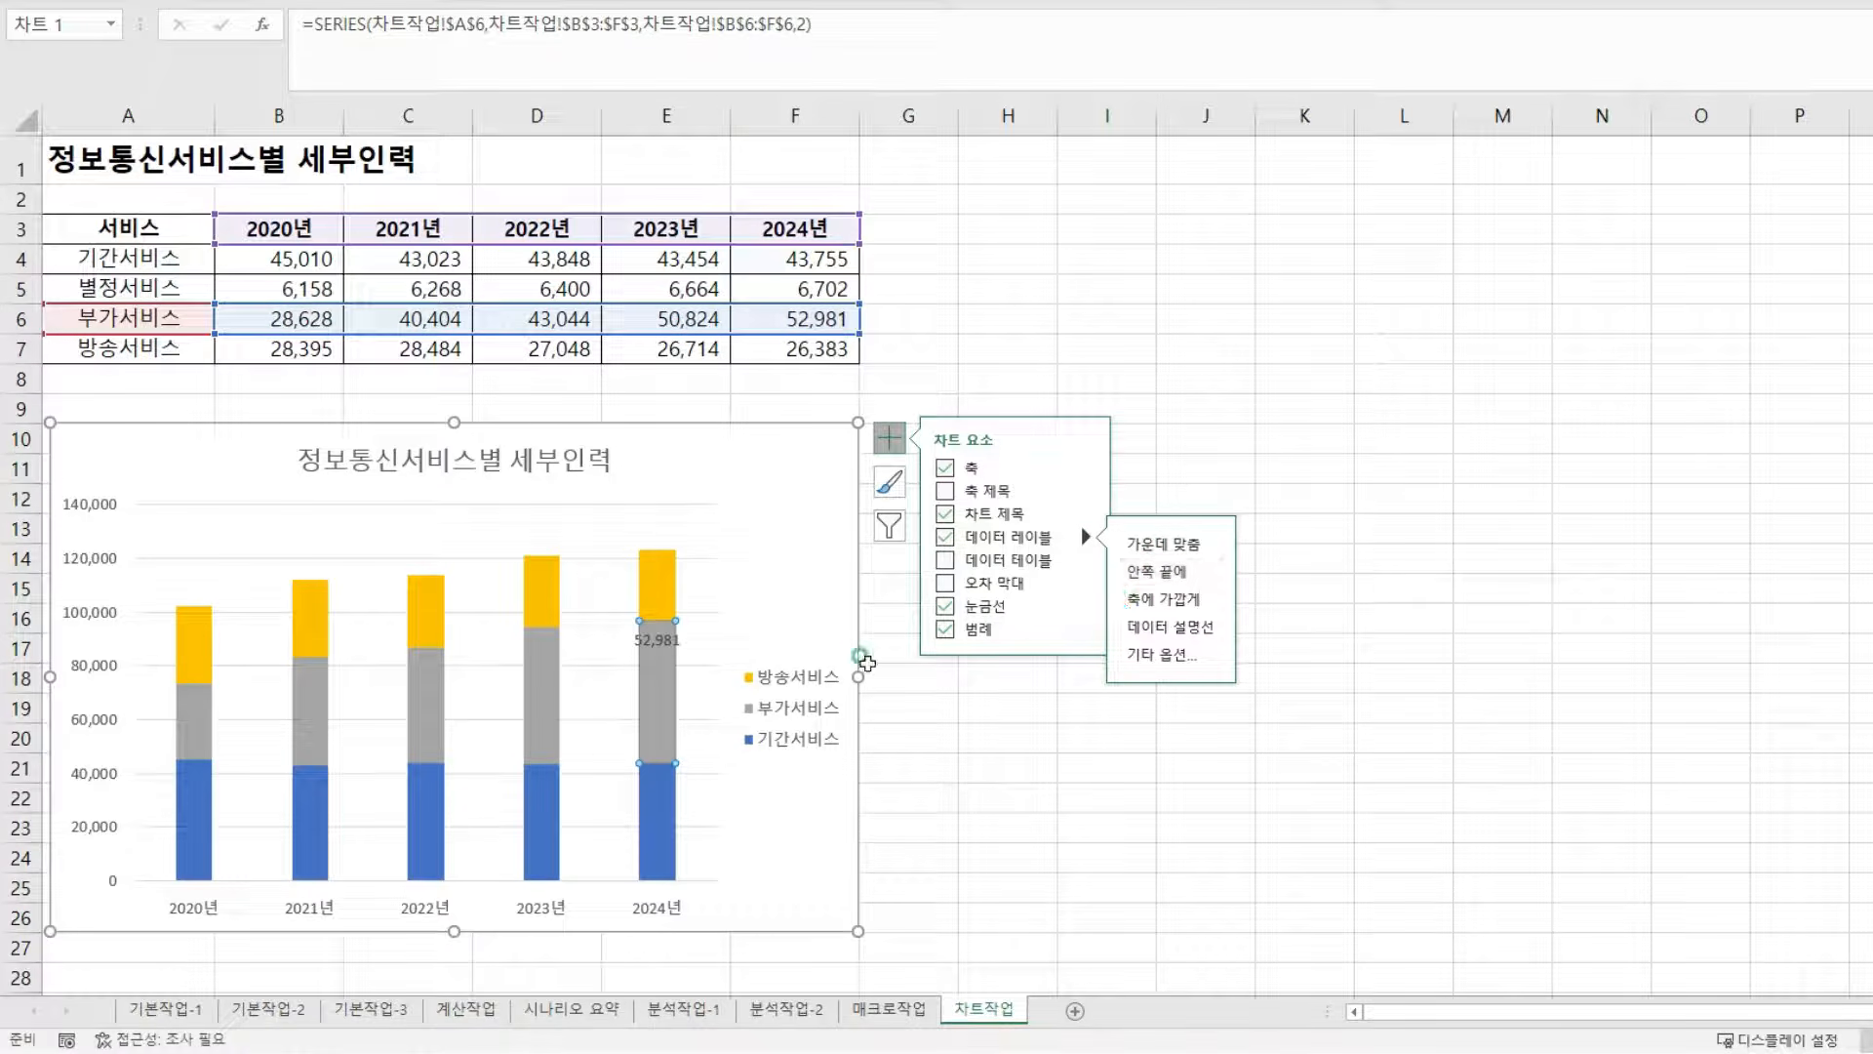
- Open the data series formatting options (데이터 계열 서식) for the 부가서비스 series
{"action": "left_click", "coordinate": [789, 614]}
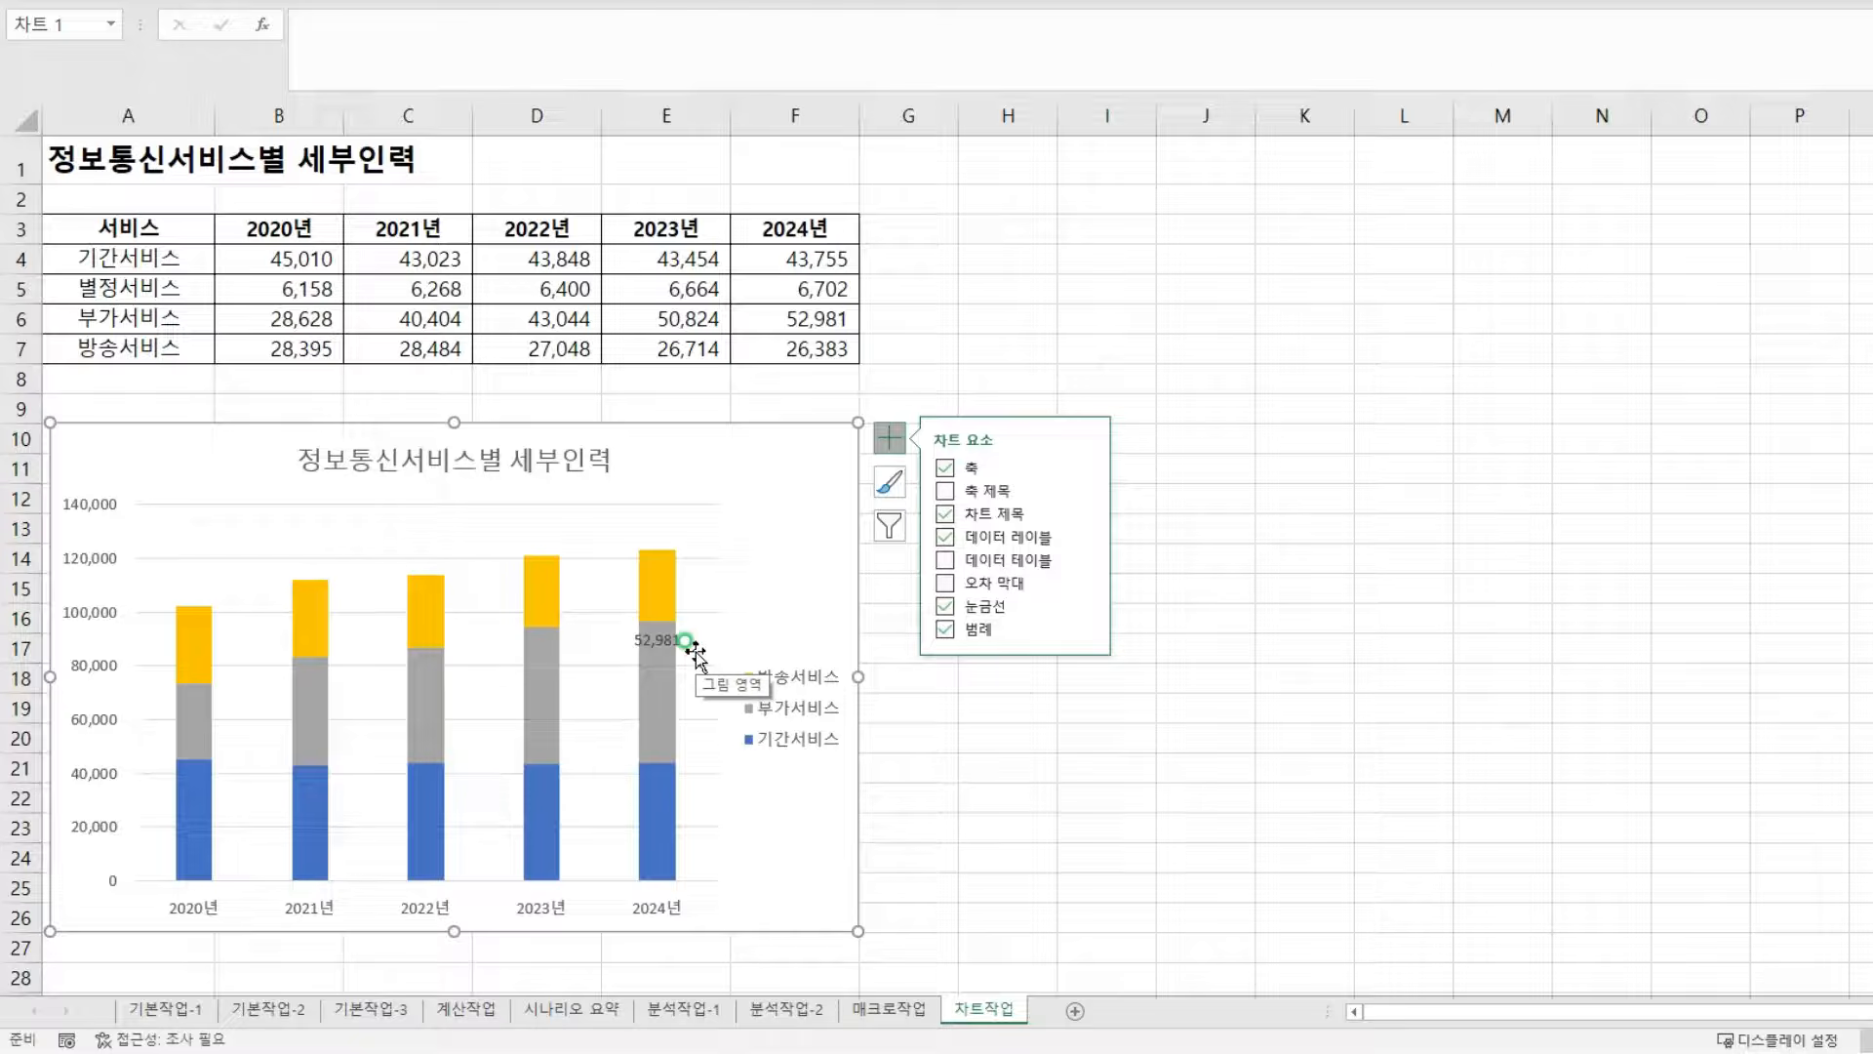
{"action": "left_click", "coordinate": [536, 646]}
{"action": "right_click", "coordinate": [537, 647]}
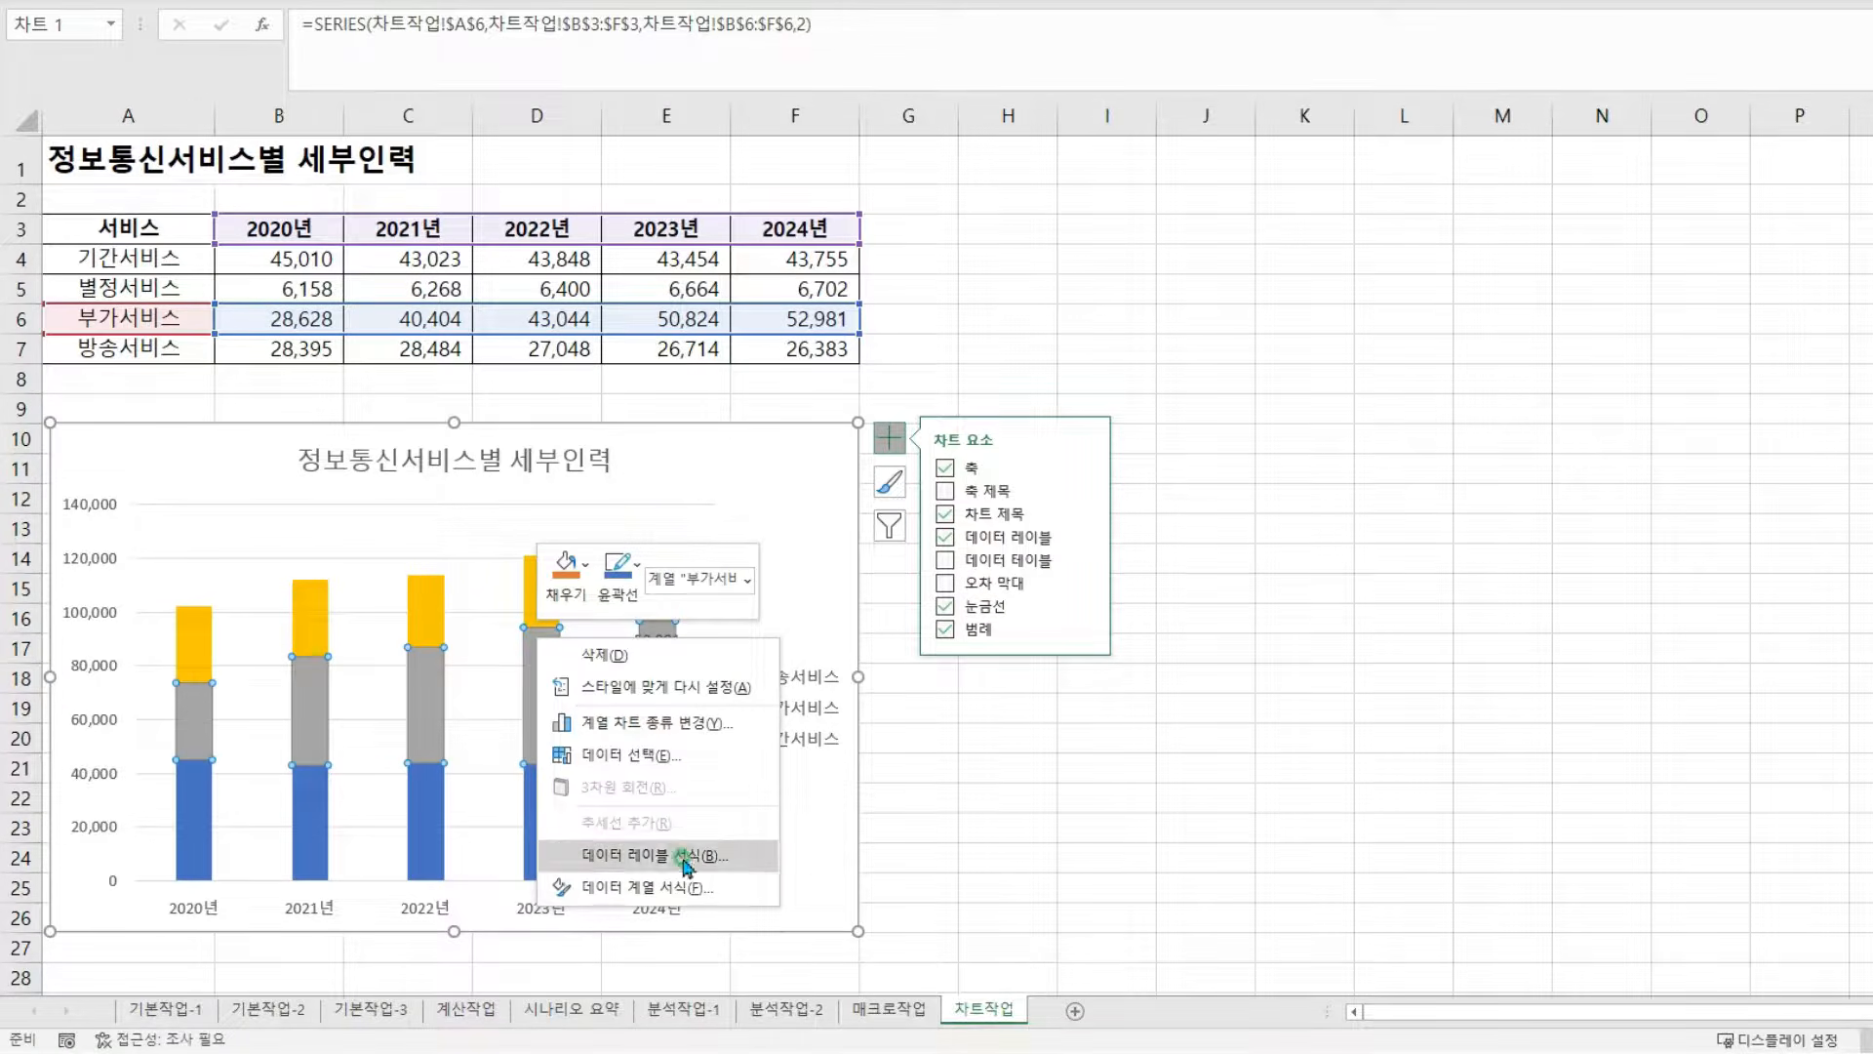
{"action": "left_click_drag", "start_coordinate": [547, 873], "coordinate": [720, 903]}
{"action": "right_click", "coordinate": [543, 644]}
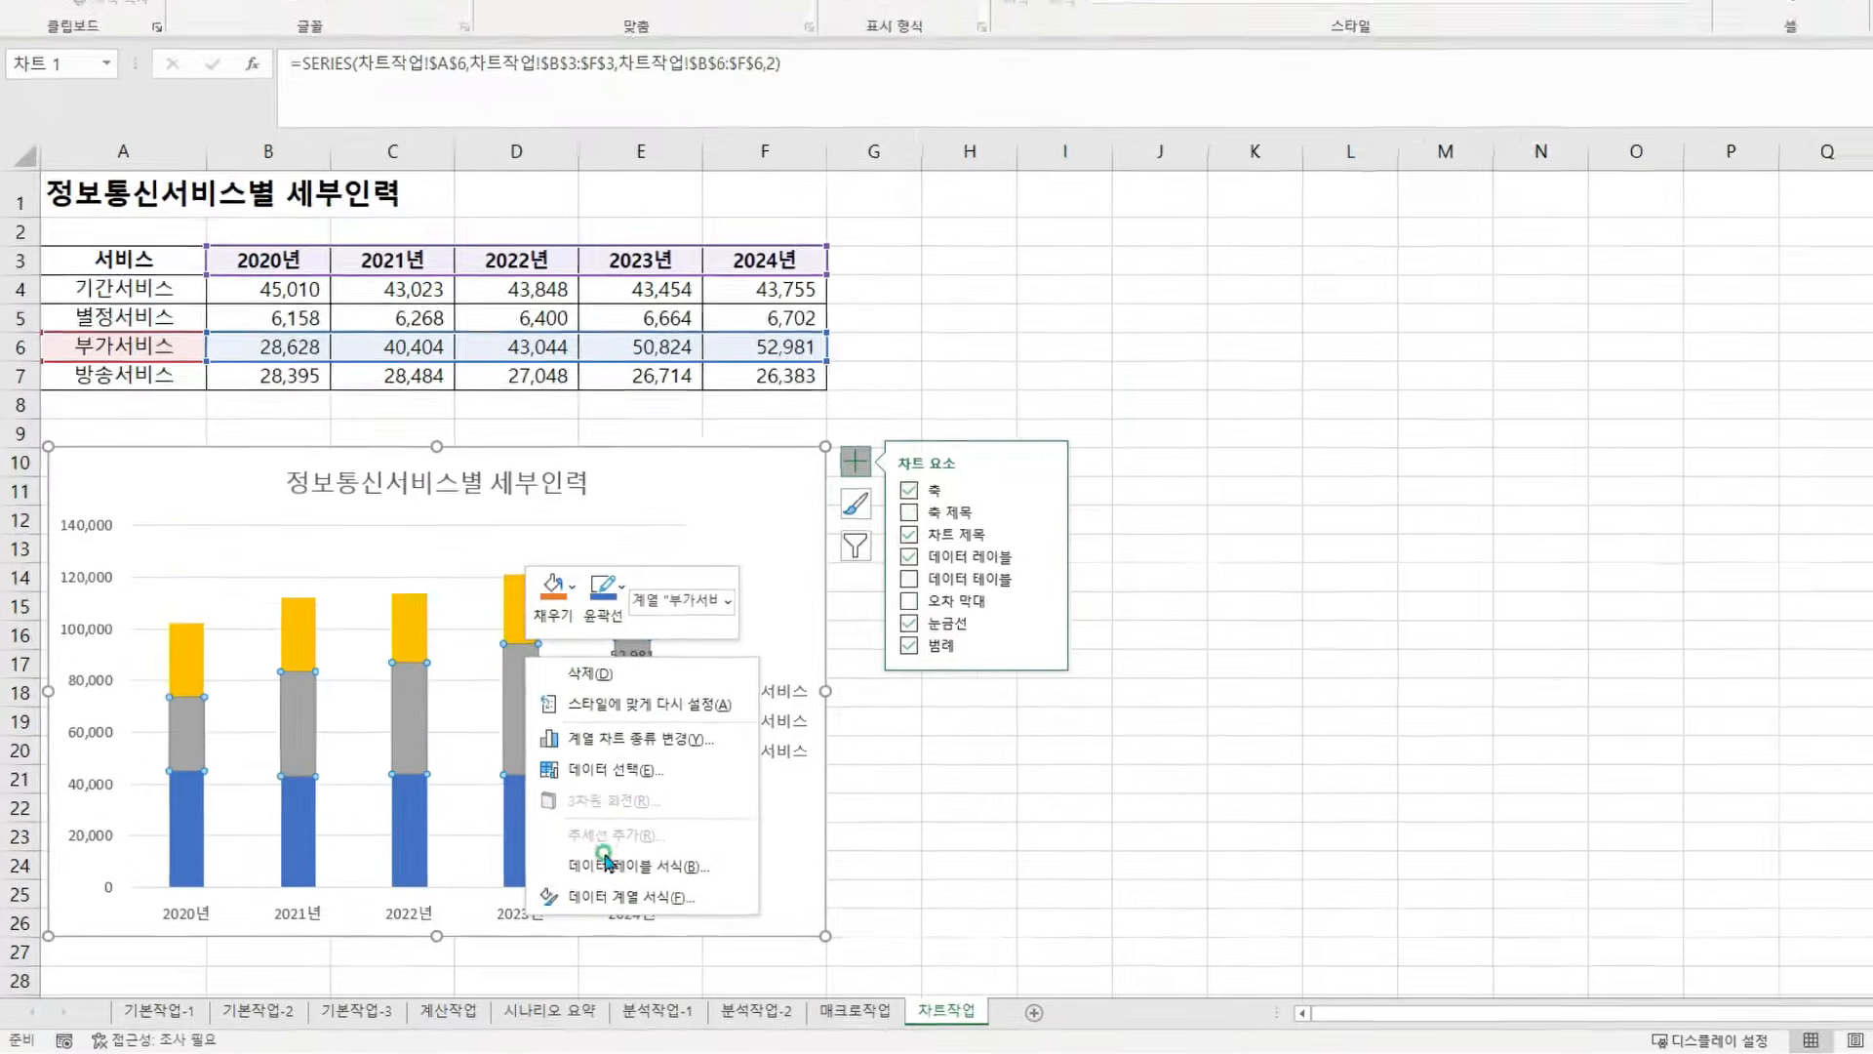
{"action": "left_click", "coordinate": [644, 876]}
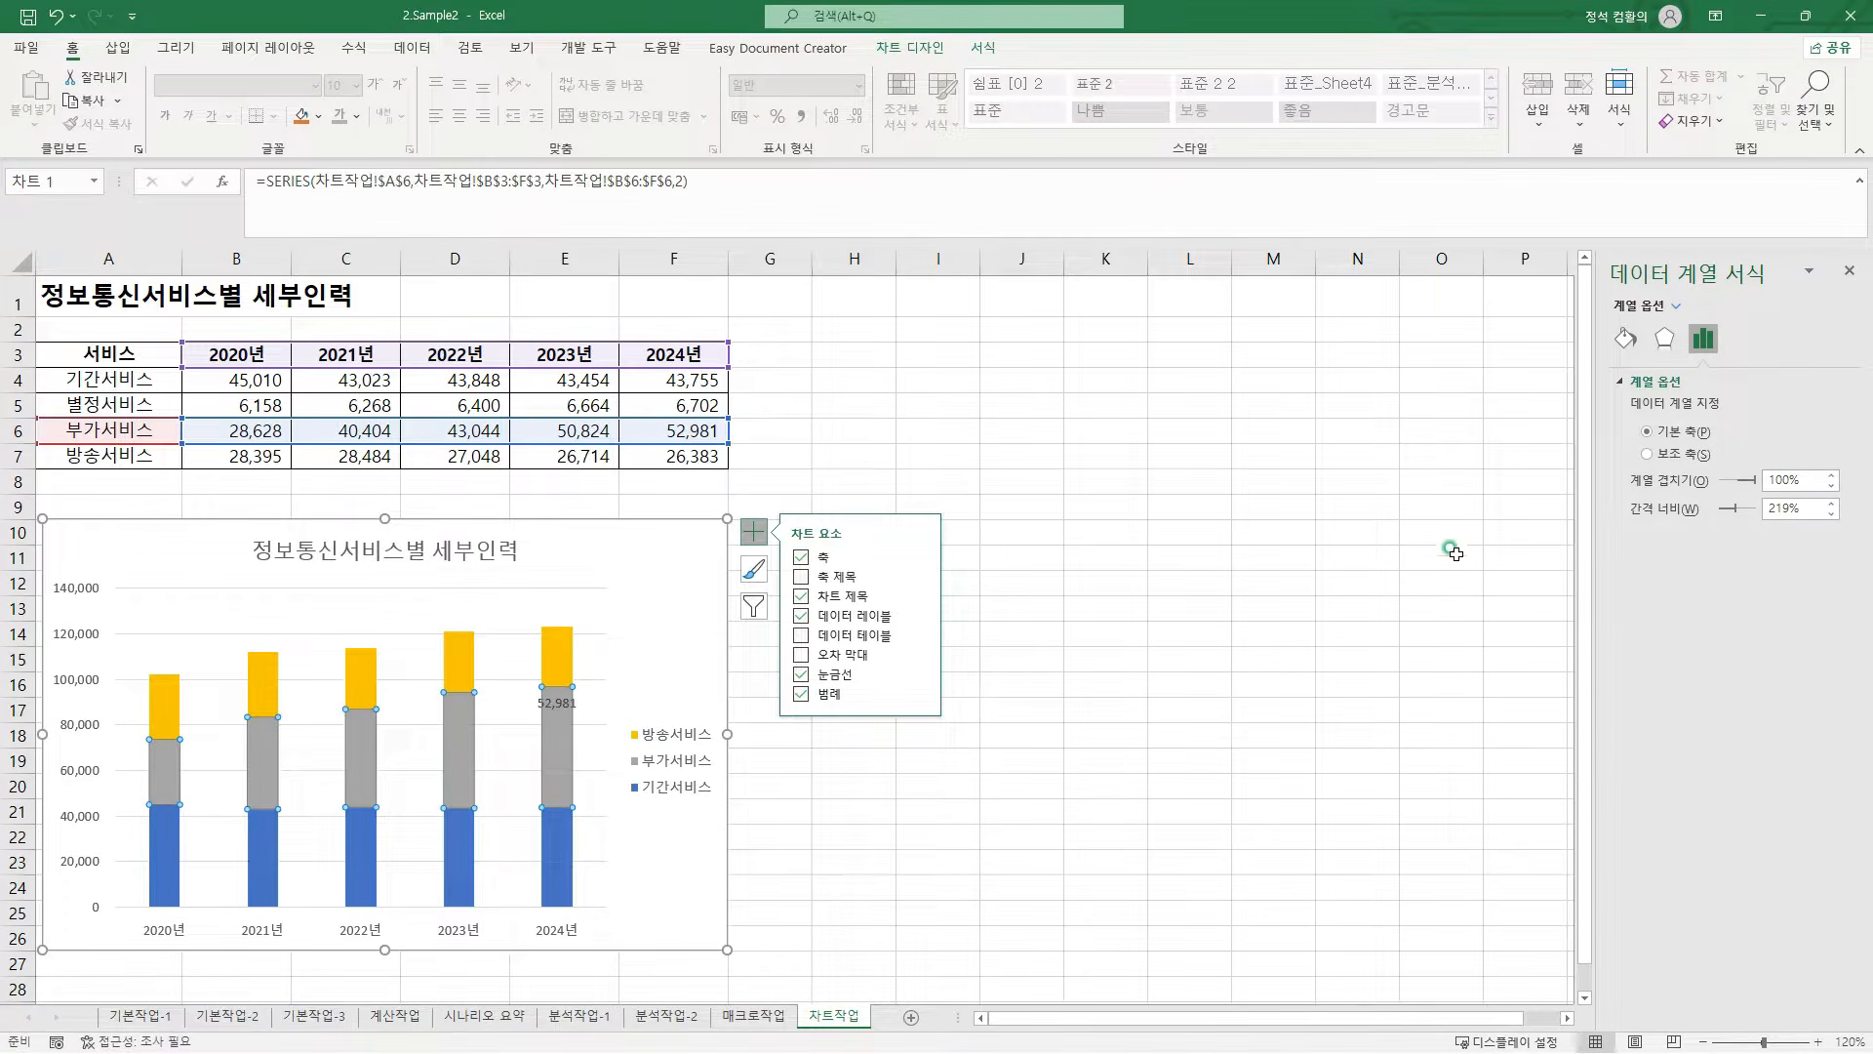
{"action": "mouse_move", "coordinate": [1603, 252]}
{"action": "left_mouse_down"}
{"action": "mouse_move", "coordinate": [1819, 482]}
{"action": "mouse_move", "coordinate": [1862, 572]}
{"action": "left_mouse_up"}
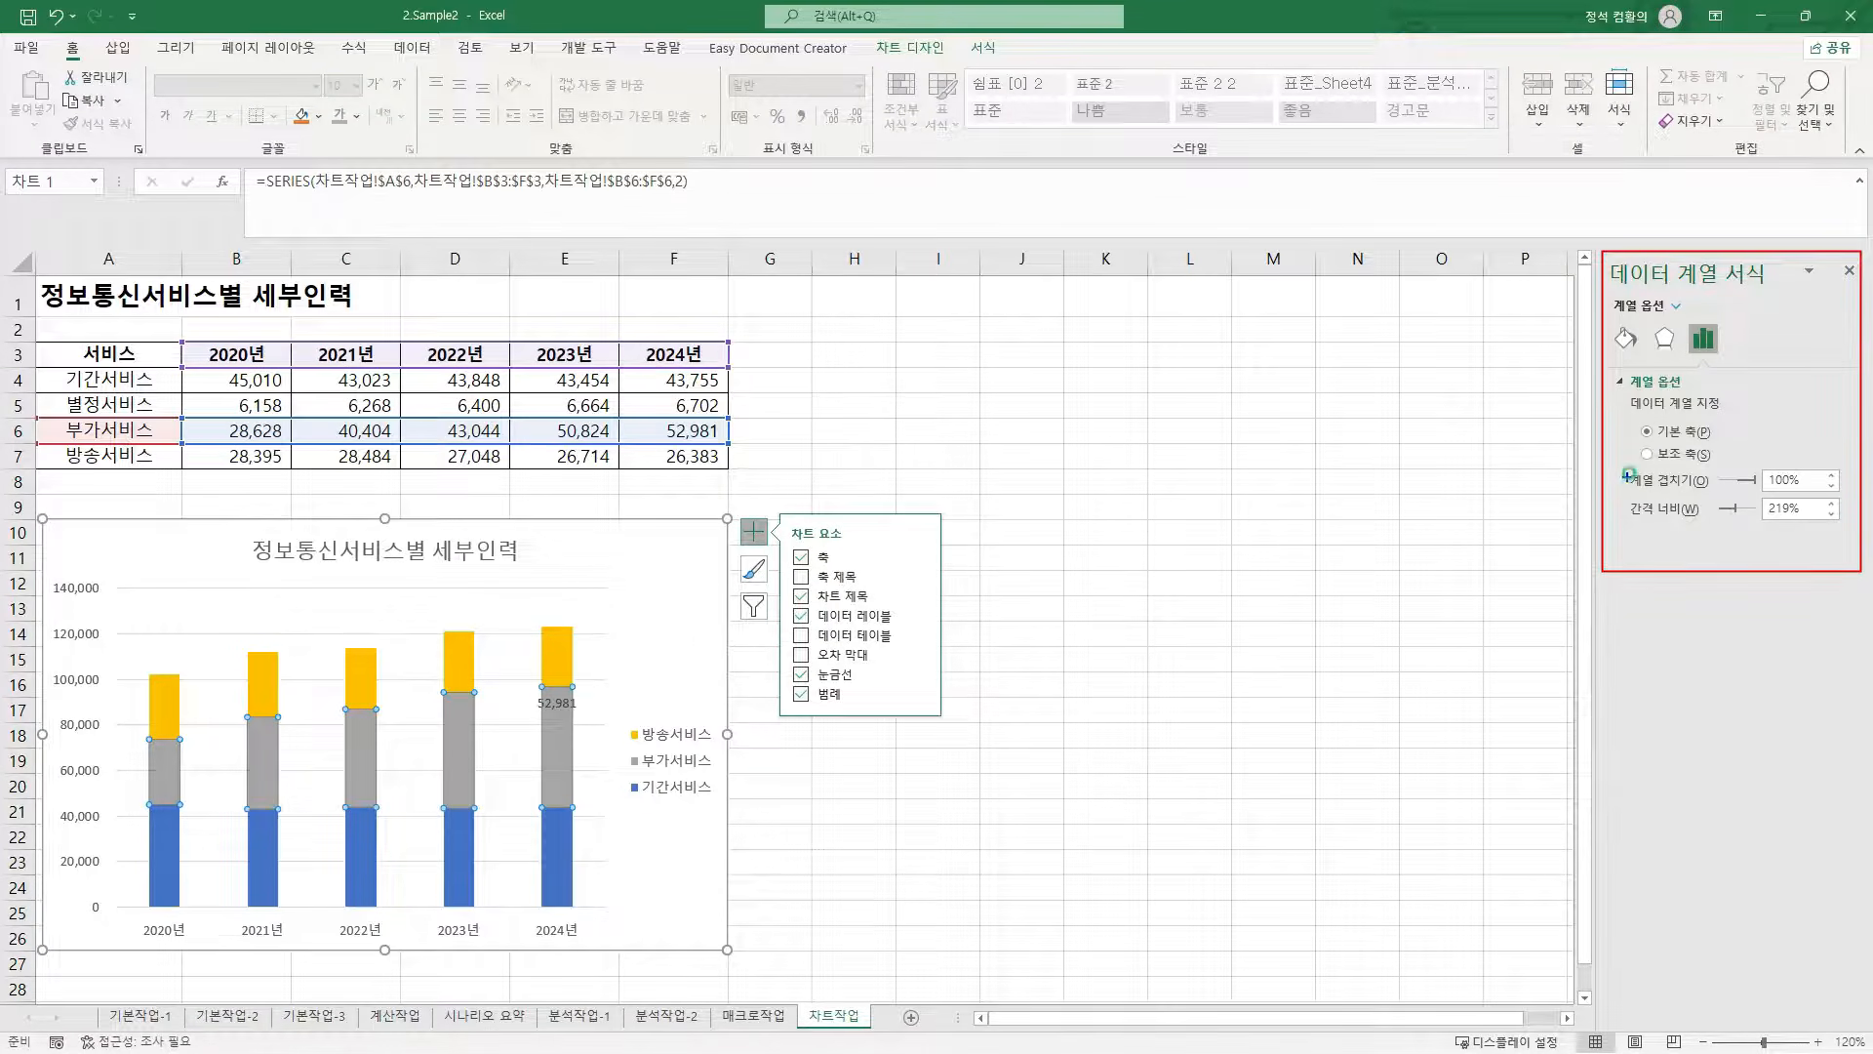
{"action": "mouse_move", "coordinate": [1626, 465]}
{"action": "left_mouse_down"}
{"action": "mouse_move", "coordinate": [1711, 491]}
{"action": "mouse_move", "coordinate": [1707, 523]}
{"action": "left_mouse_up"}
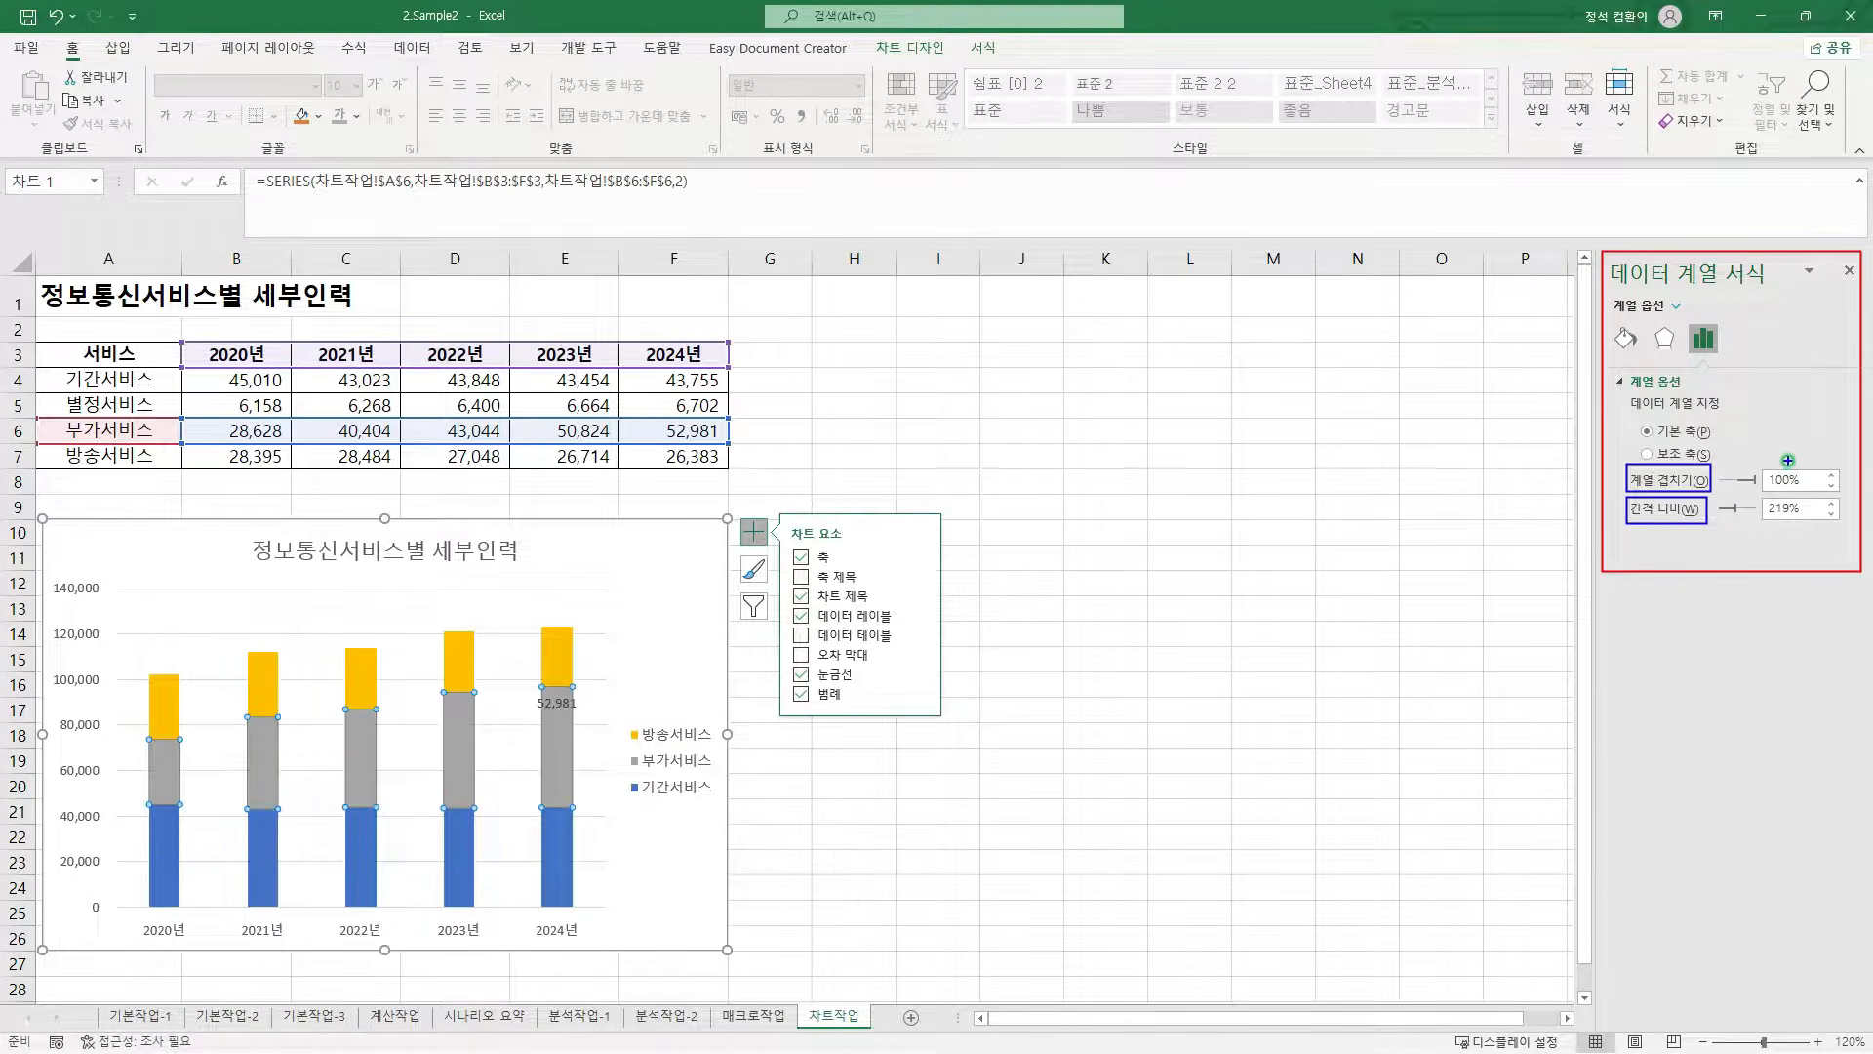
{"action": "left_click_drag", "start_coordinate": [1785, 469], "coordinate": [1795, 485]}
- Set the series overlap (계열 겹치기) to 0% and the gap width (간격 너비) to 0%
{"action": "double_click", "coordinate": [1800, 480]}
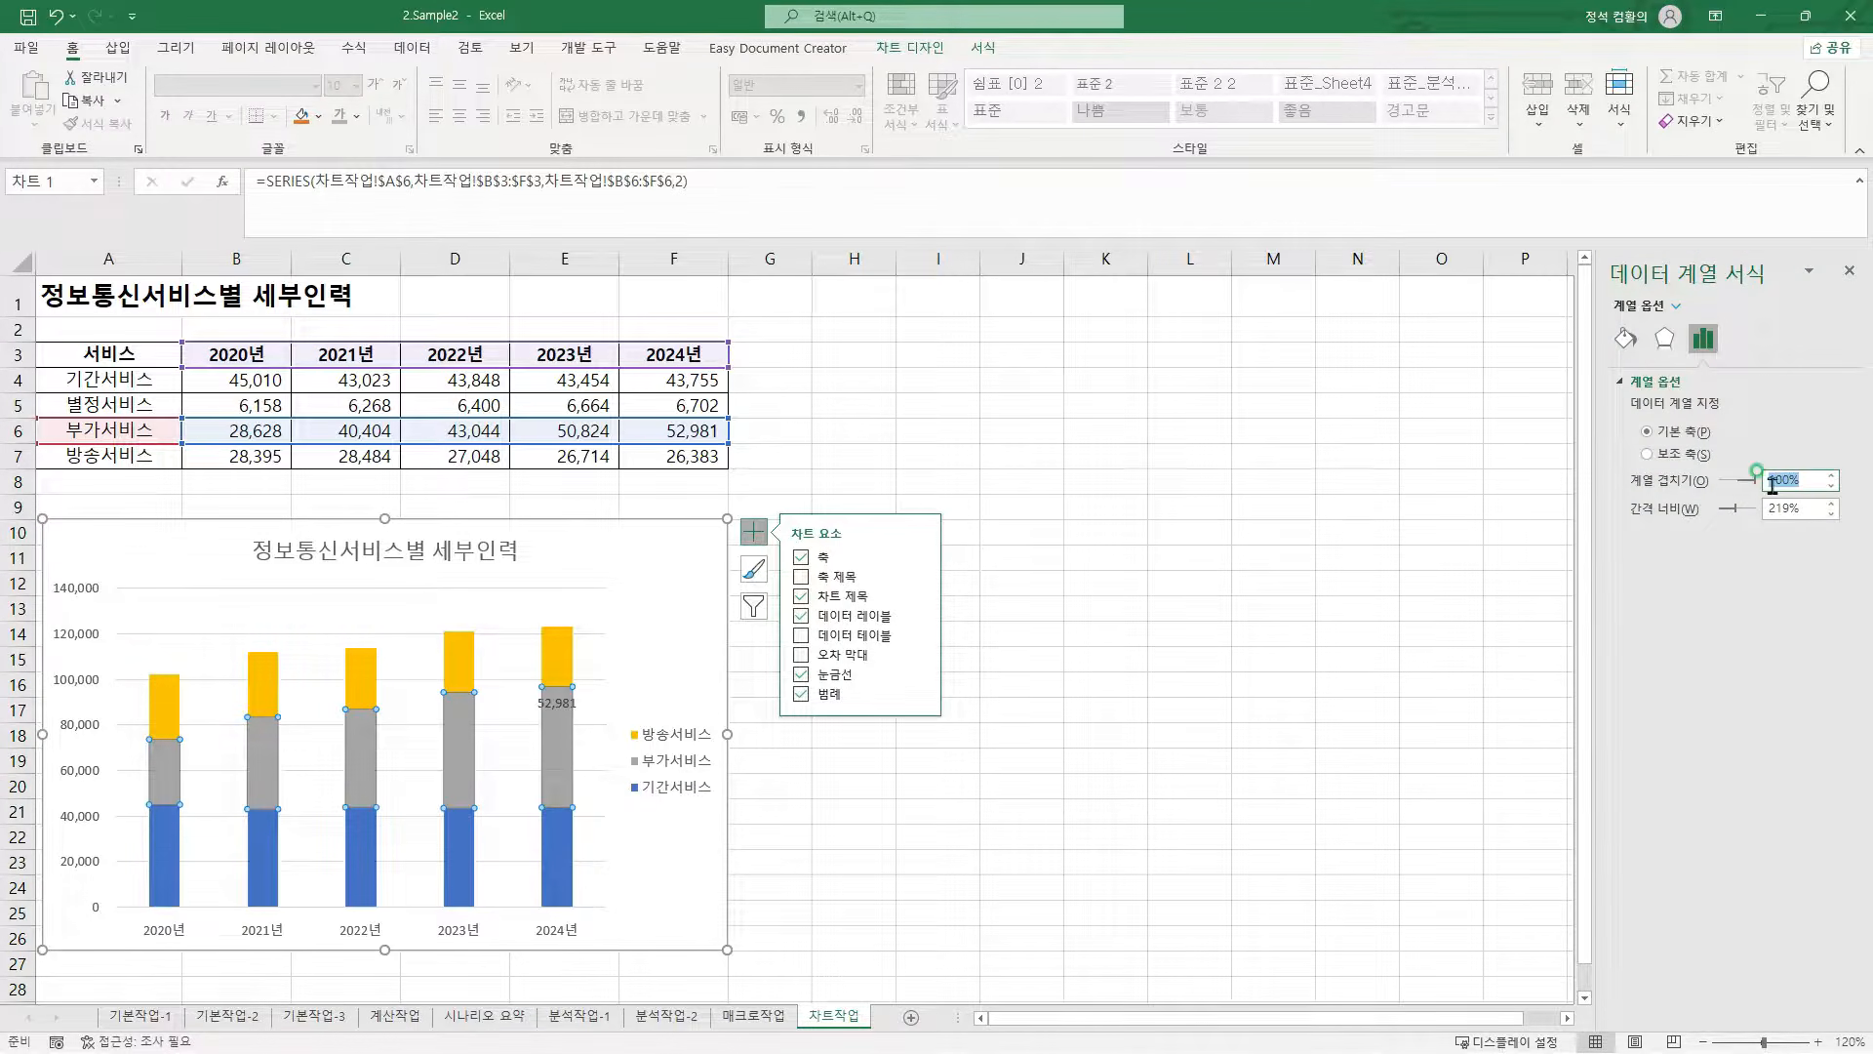
{"action": "type", "text": "0"}
{"action": "key", "text": "Tab"}
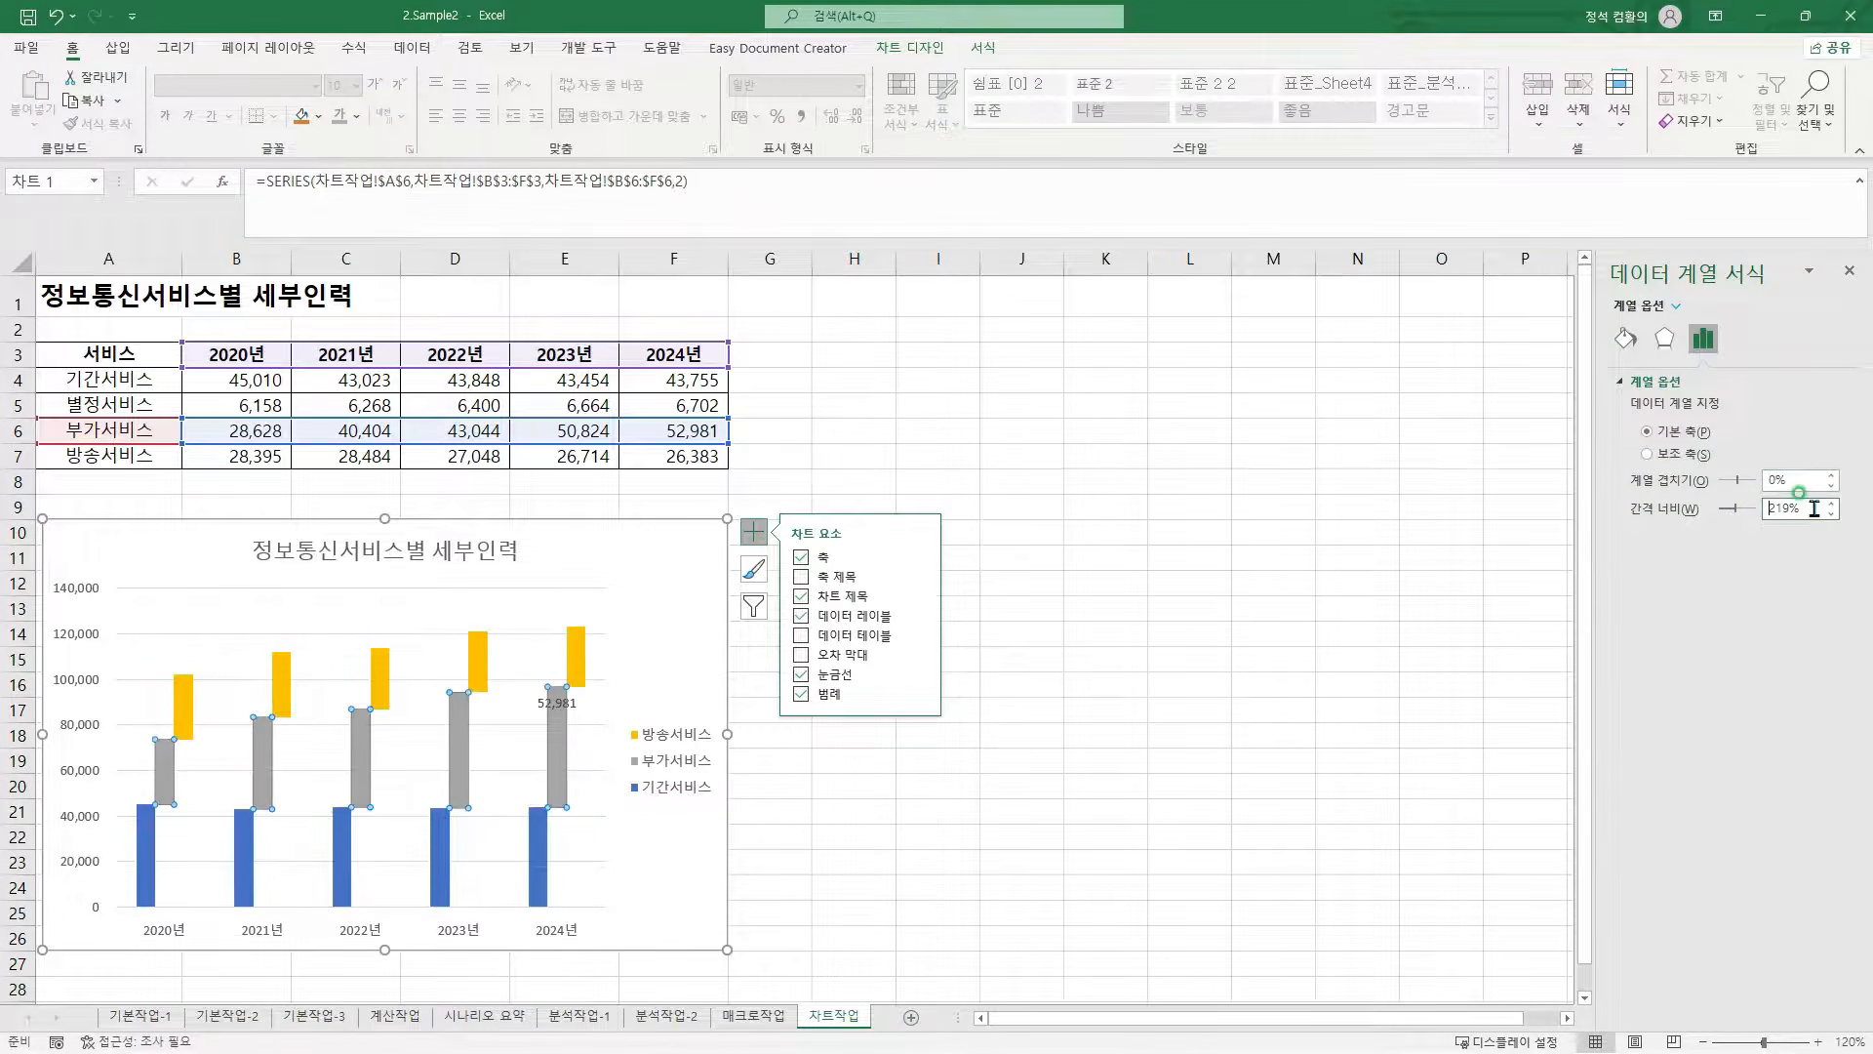
{"action": "type", "text": "0"}
{"action": "left_click", "coordinate": [687, 537]}
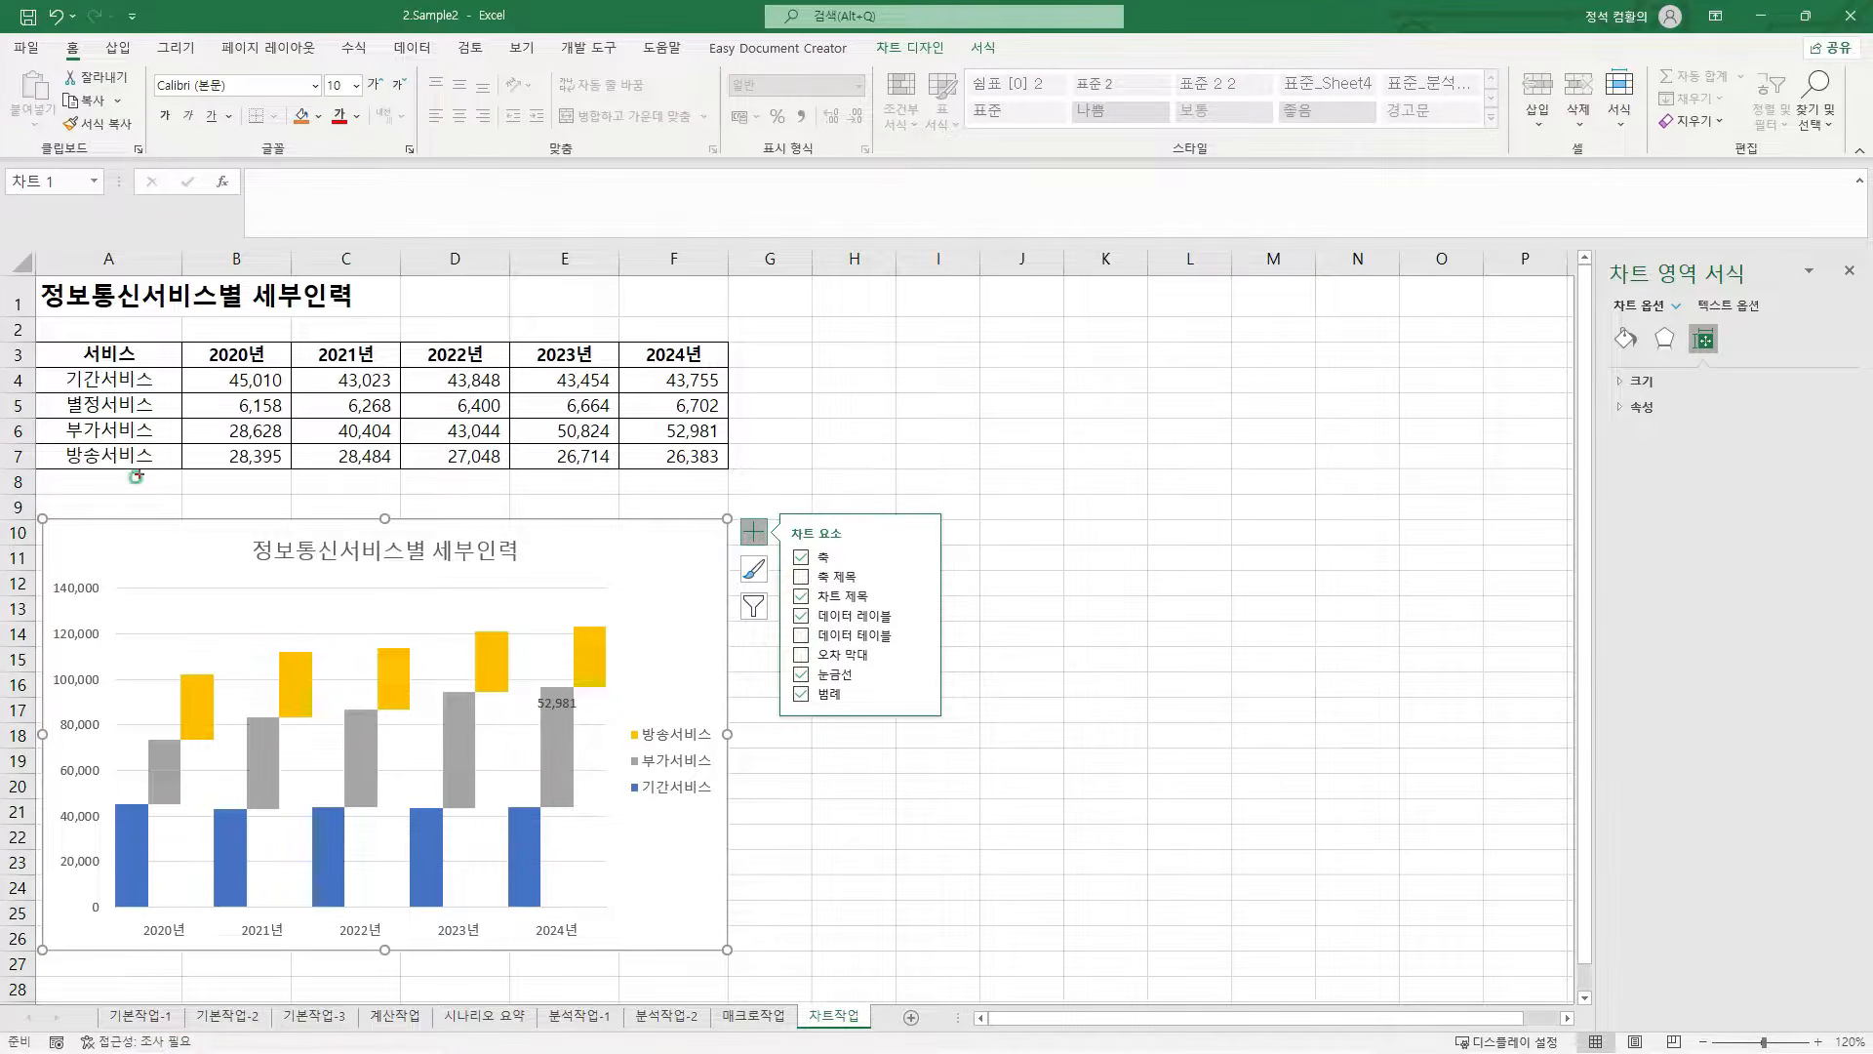
{"action": "left_click_drag", "start_coordinate": [78, 510], "coordinate": [672, 942]}
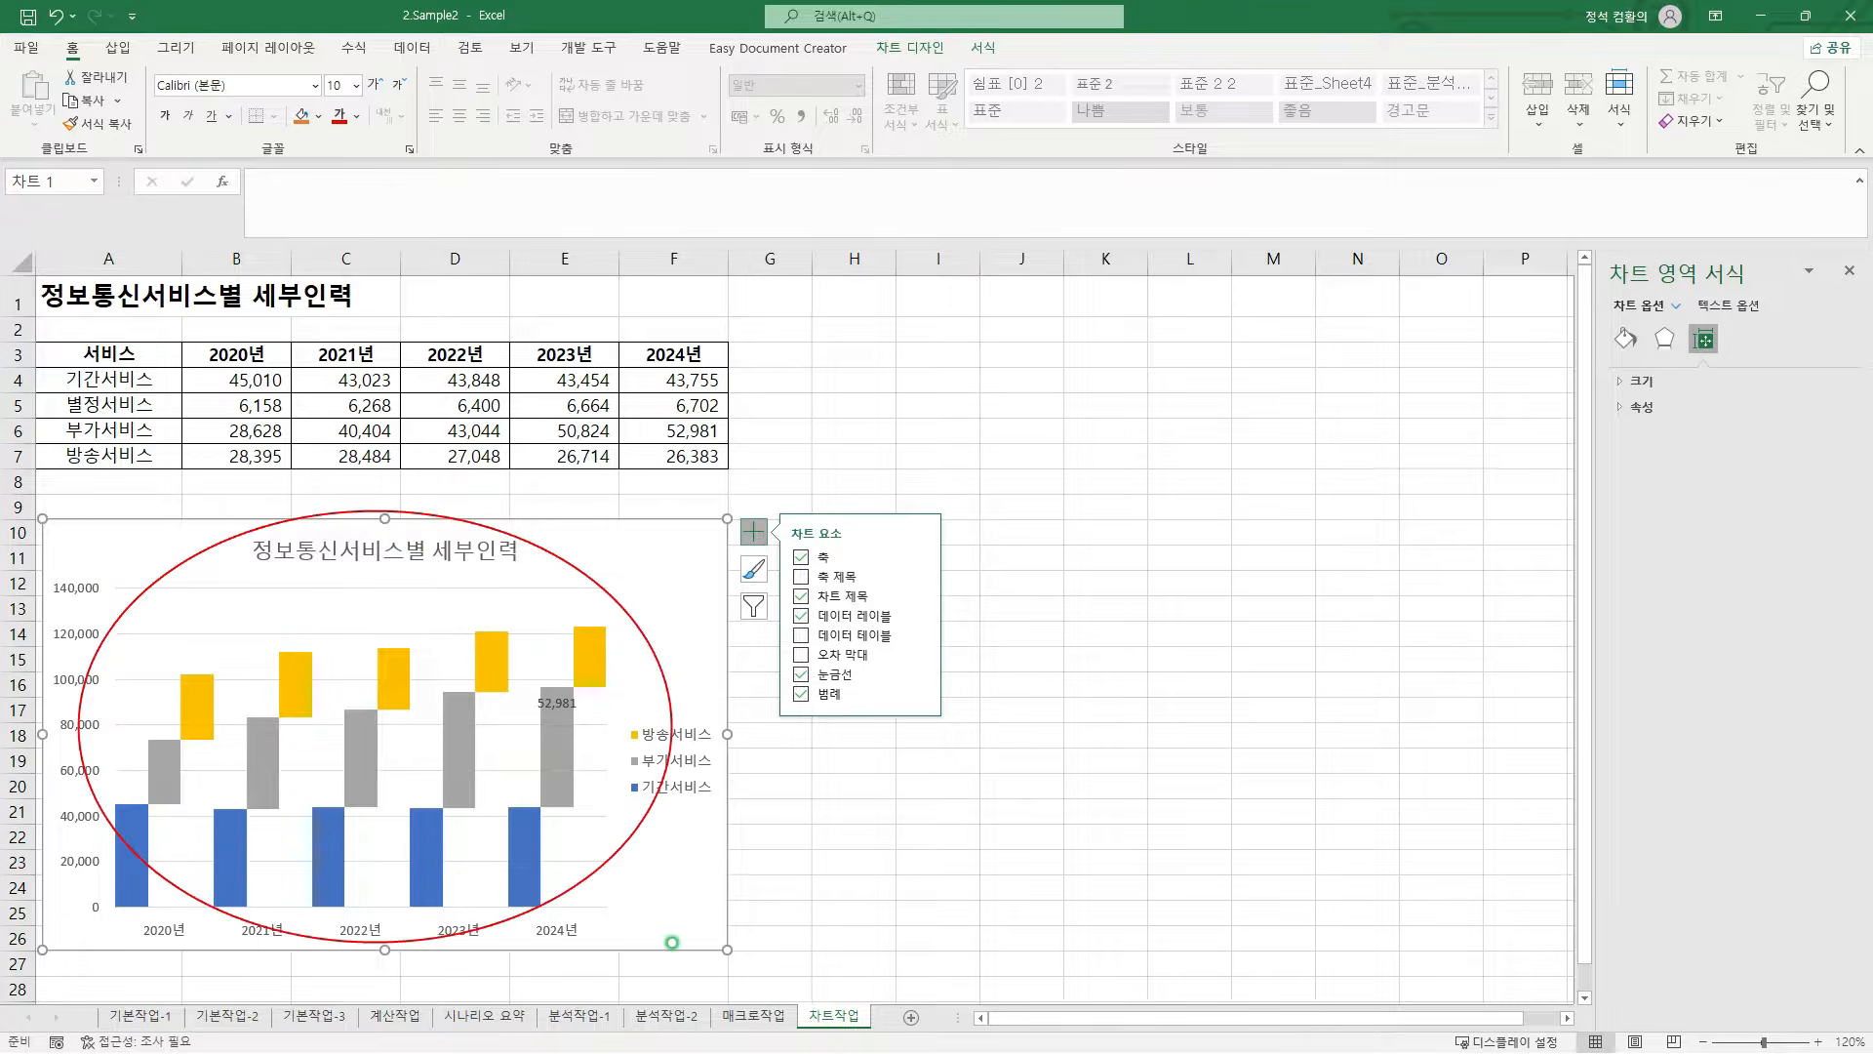